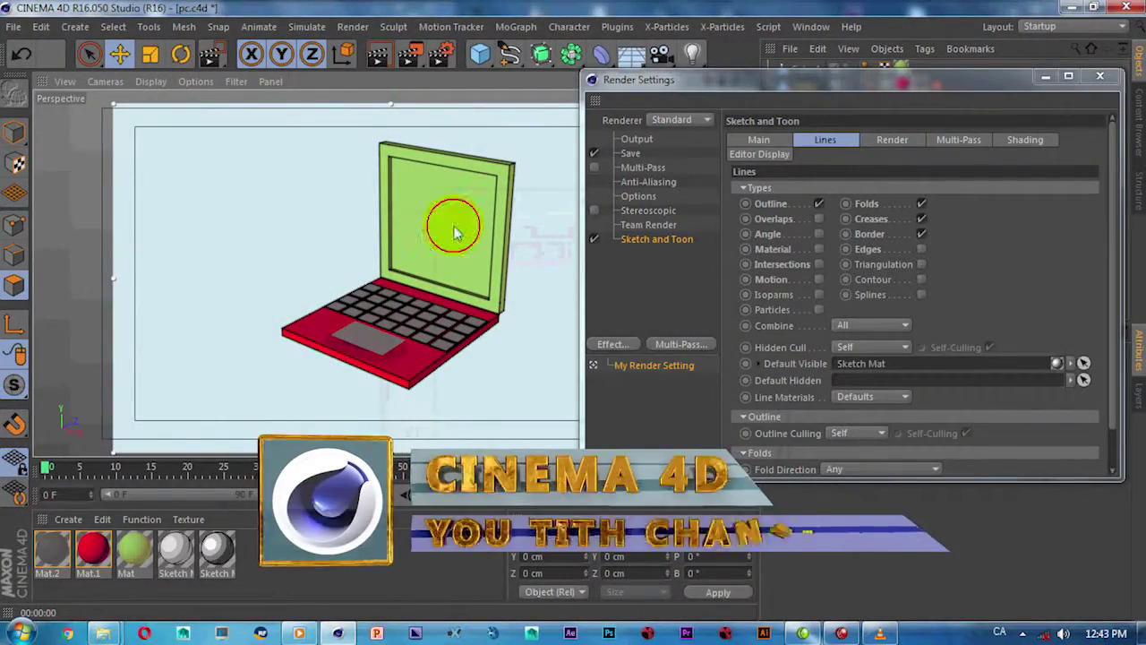
Dismiss the render commands flyout and close the Render Settings window.
{"action": "left_click_drag", "start_coordinate": [442, 54], "coordinate": [440, 81]}
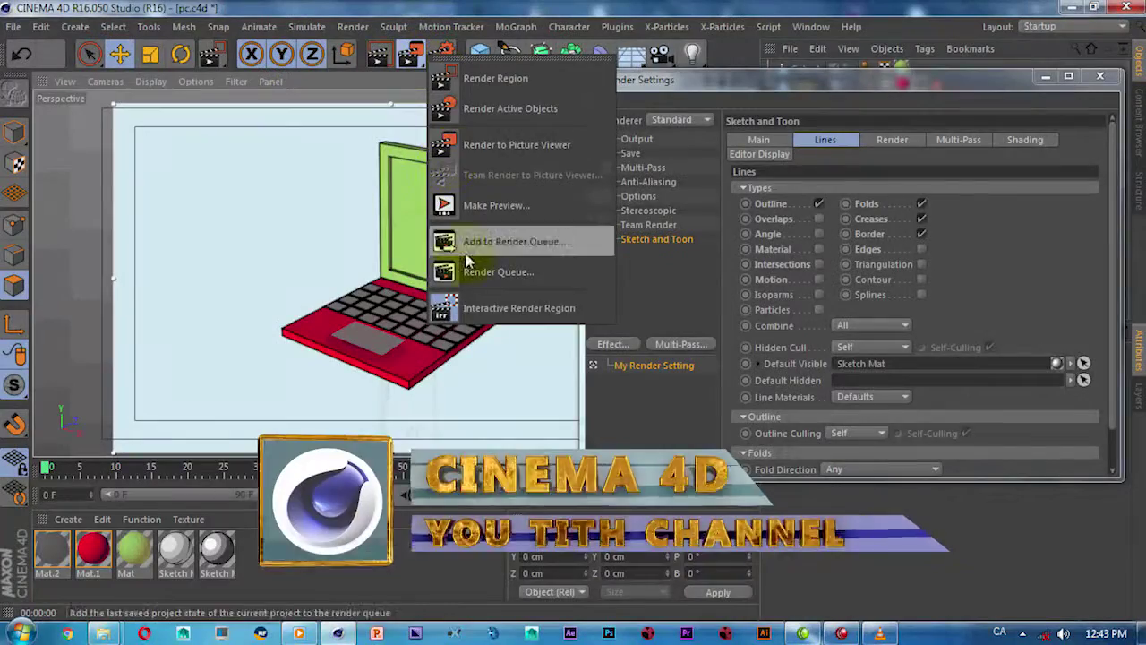
{"action": "left_click", "coordinate": [484, 308]}
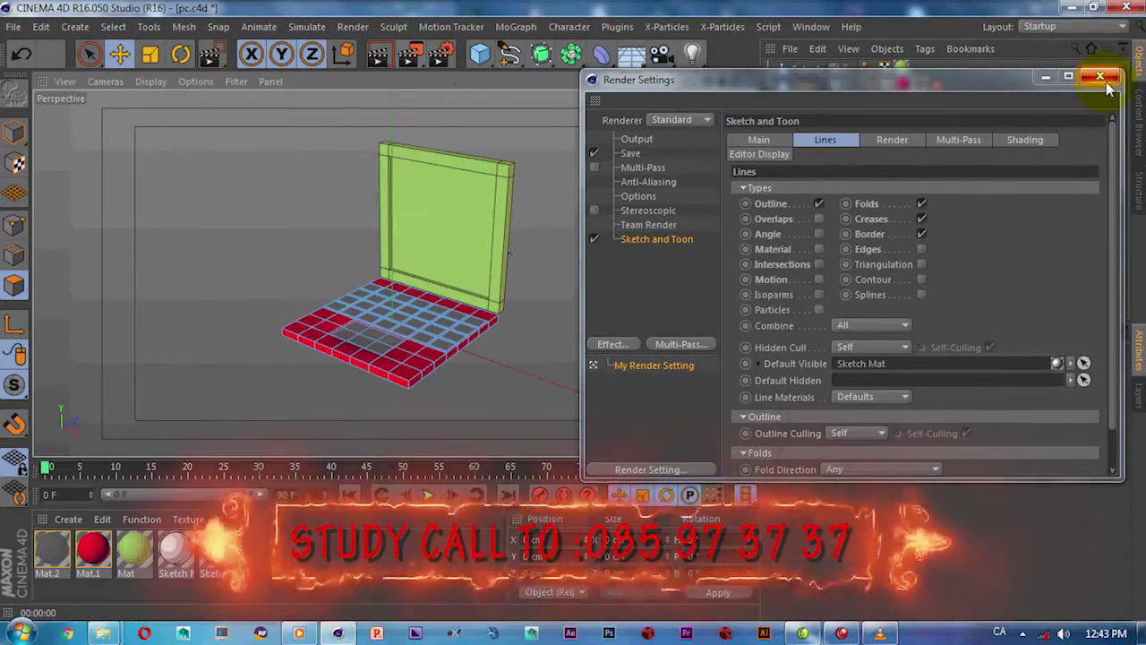
{"action": "left_click", "coordinate": [1101, 77]}
Zoom in on the keyboard grid and bridge the first strip's side face.
{"action": "mouse_move", "coordinate": [440, 329]}
{"action": "left_mouse_down"}
{"action": "mouse_move", "coordinate": [421, 281]}
{"action": "mouse_move", "coordinate": [486, 308]}
{"action": "mouse_move", "coordinate": [463, 264]}
{"action": "mouse_move", "coordinate": [409, 277]}
{"action": "mouse_move", "coordinate": [407, 304]}
{"action": "mouse_move", "coordinate": [540, 325]}
{"action": "mouse_move", "coordinate": [491, 340]}
{"action": "left_mouse_up"}
{"action": "scroll", "coordinate": [421, 281], "scroll_direction": "up", "scroll_amount": 2}
{"action": "scroll", "coordinate": [447, 289], "scroll_direction": "up", "scroll_amount": 3}
{"action": "scroll", "coordinate": [384, 295], "scroll_direction": "up", "scroll_amount": 2}
{"action": "scroll", "coordinate": [409, 299], "scroll_direction": "up", "scroll_amount": 3}
{"action": "scroll", "coordinate": [404, 304], "scroll_direction": "up", "scroll_amount": 2}
{"action": "scroll", "coordinate": [407, 298], "scroll_direction": "up", "scroll_amount": 3}
{"action": "left_click", "coordinate": [408, 300]}
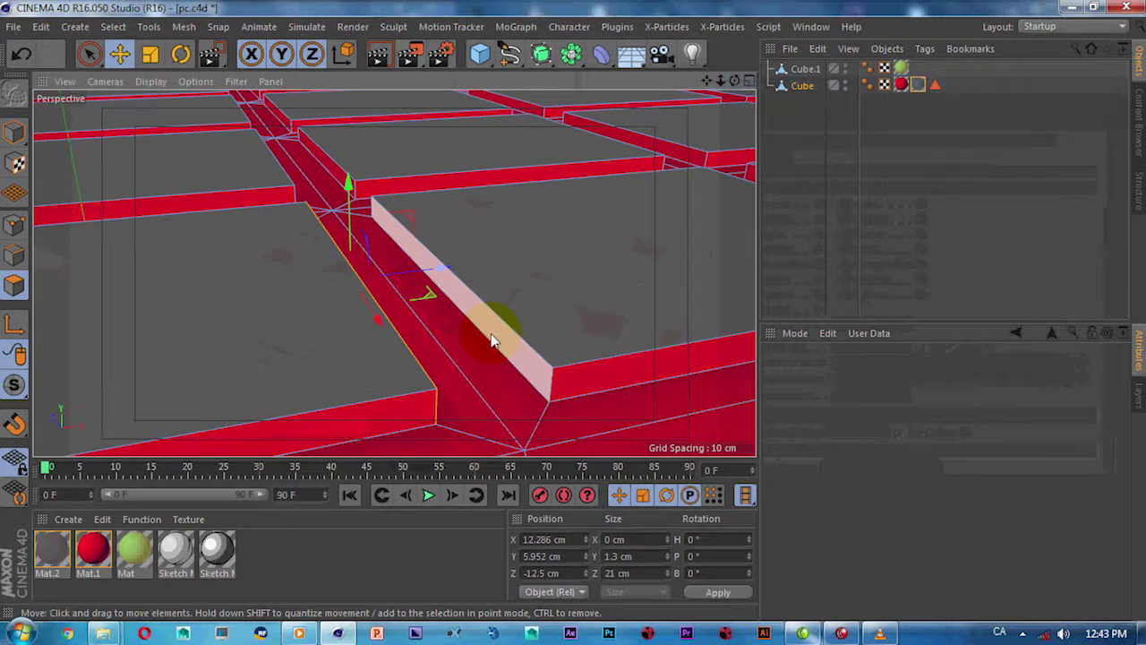
{"action": "right_click", "coordinate": [491, 338]}
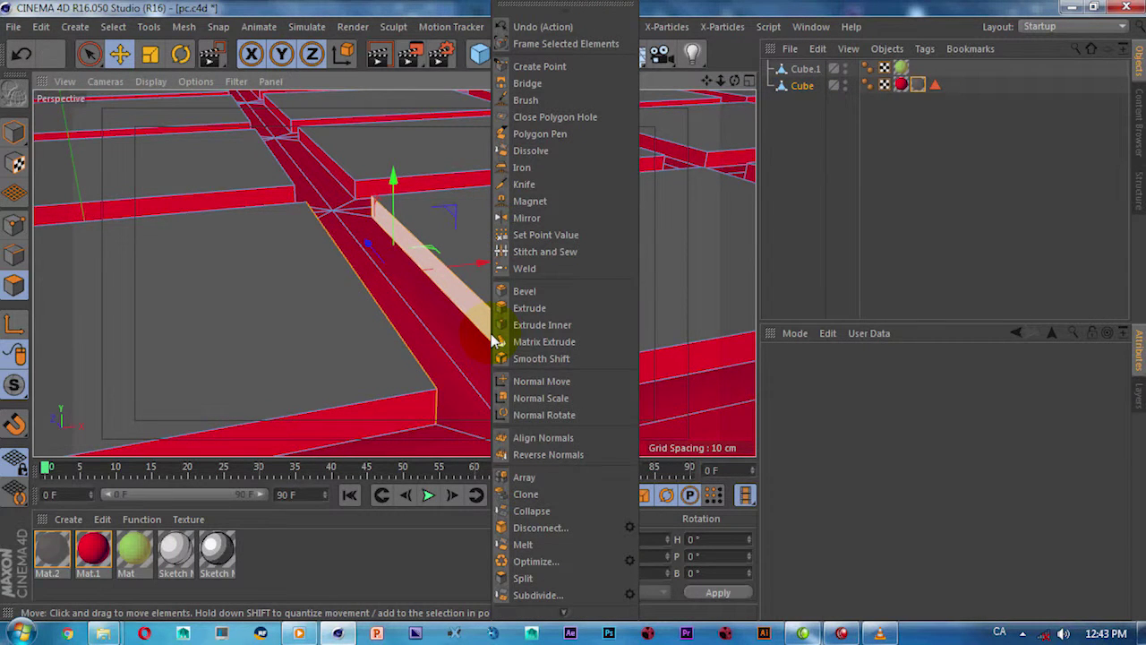
{"action": "left_click", "coordinate": [527, 83]}
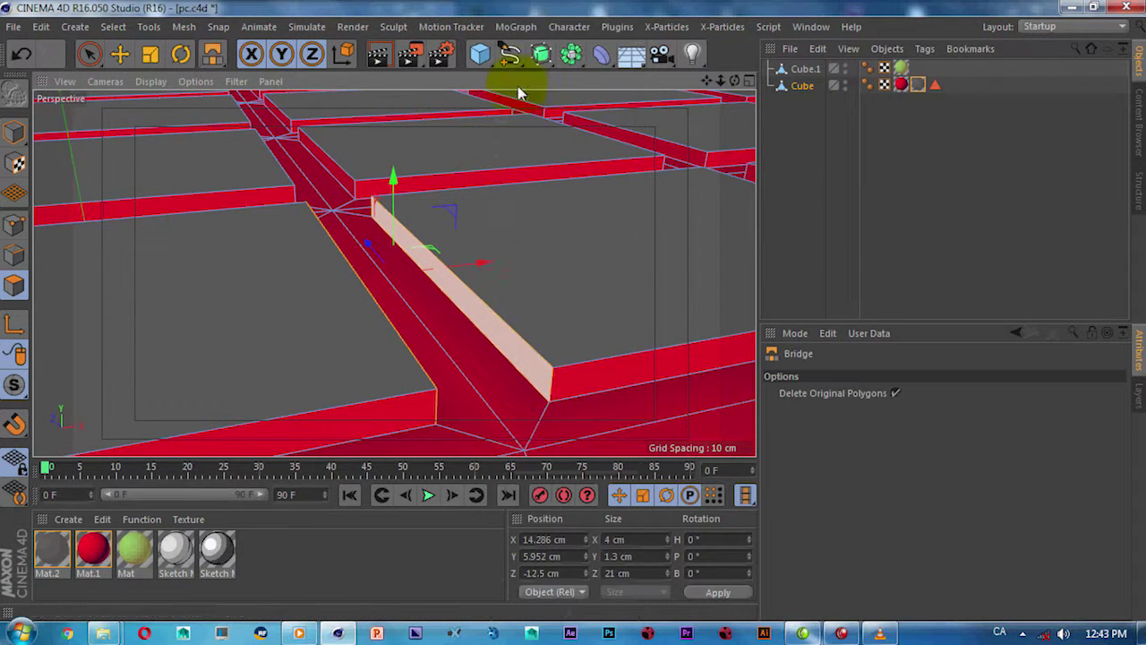
Bridge the side face of the next keyboard strip.
{"action": "scroll", "coordinate": [464, 278], "scroll_direction": "down", "scroll_amount": 2}
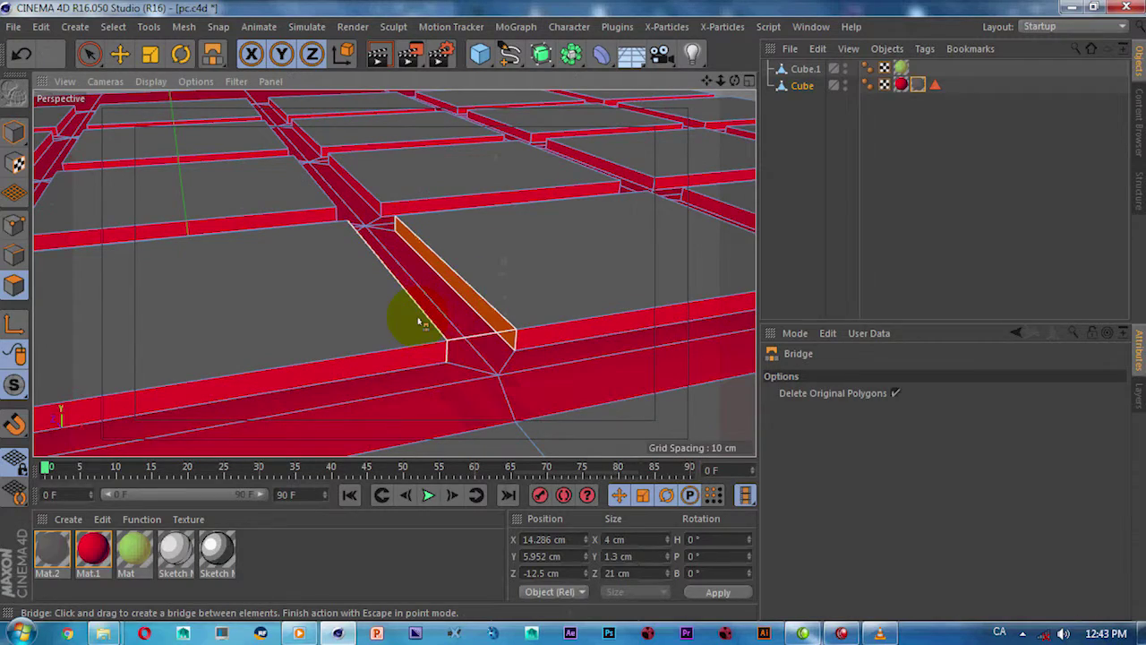
{"action": "mouse_move", "coordinate": [504, 281]}
{"action": "left_mouse_down", "text": "alt"}
{"action": "mouse_move", "coordinate": [550, 304]}
{"action": "mouse_move", "coordinate": [429, 299]}
{"action": "mouse_move", "coordinate": [491, 317]}
{"action": "mouse_move", "coordinate": [365, 302]}
{"action": "left_mouse_up", "text": "alt"}
{"action": "scroll", "coordinate": [358, 249], "scroll_direction": "up", "scroll_amount": 3}
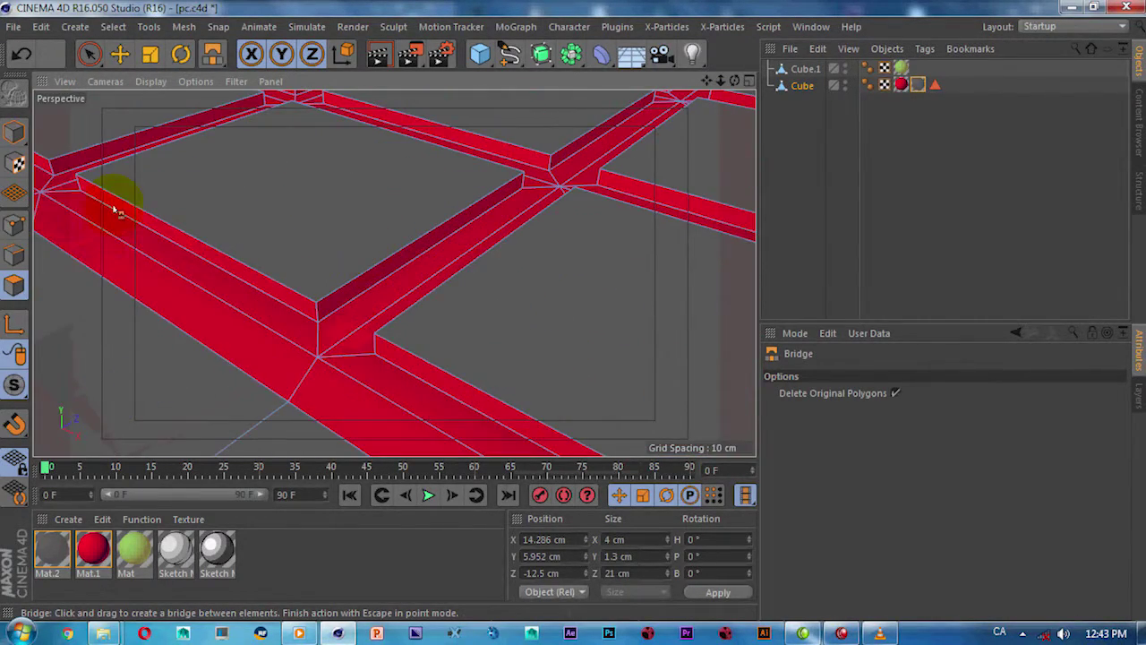
{"action": "left_click", "coordinate": [120, 54]}
{"action": "left_click", "coordinate": [344, 311]}
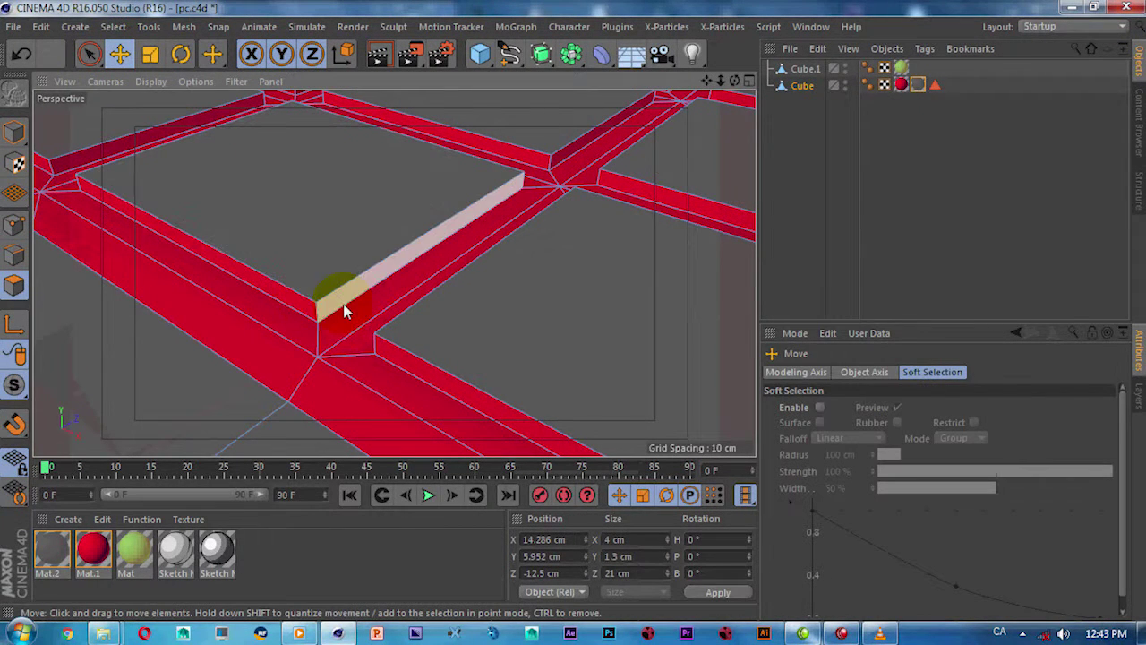
{"action": "right_click", "coordinate": [340, 303]}
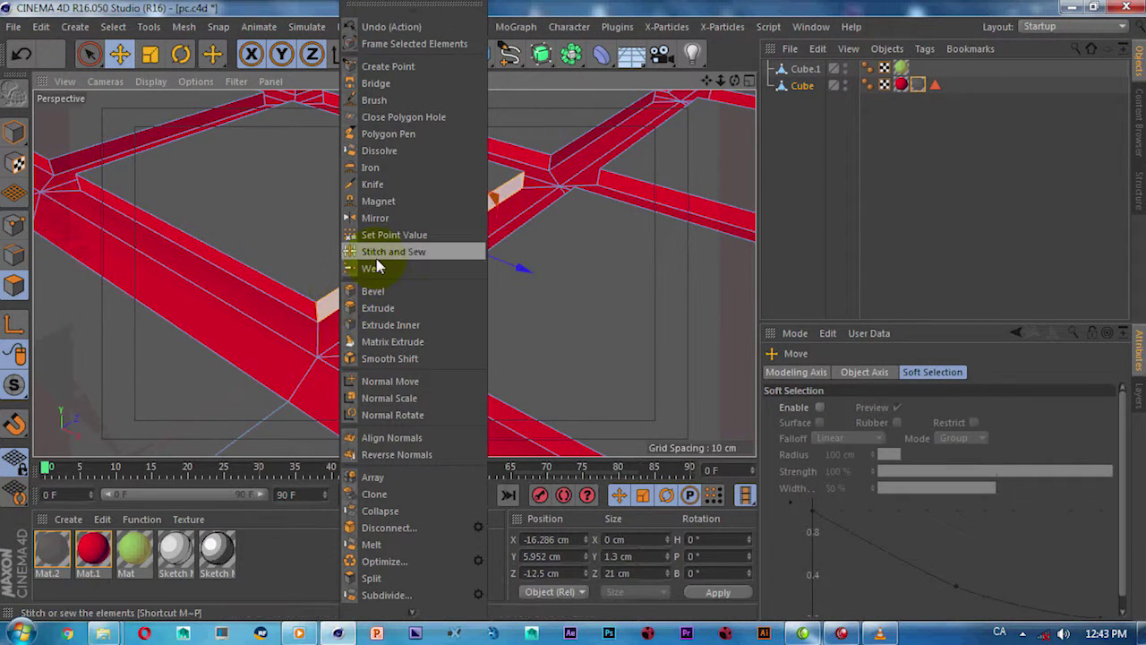
{"action": "left_click", "coordinate": [385, 79]}
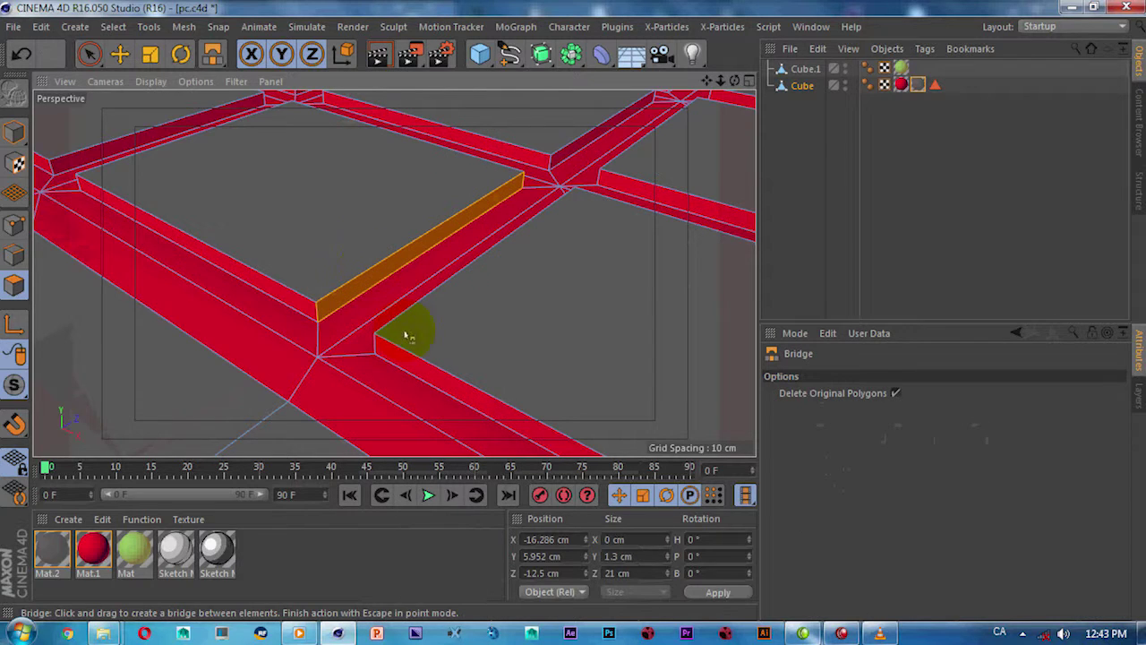
Bridge a third strip gap by dragging between its edges with the Bridge tool.
{"action": "left_click_drag", "start_coordinate": [368, 336], "coordinate": [494, 294], "text": "alt"}
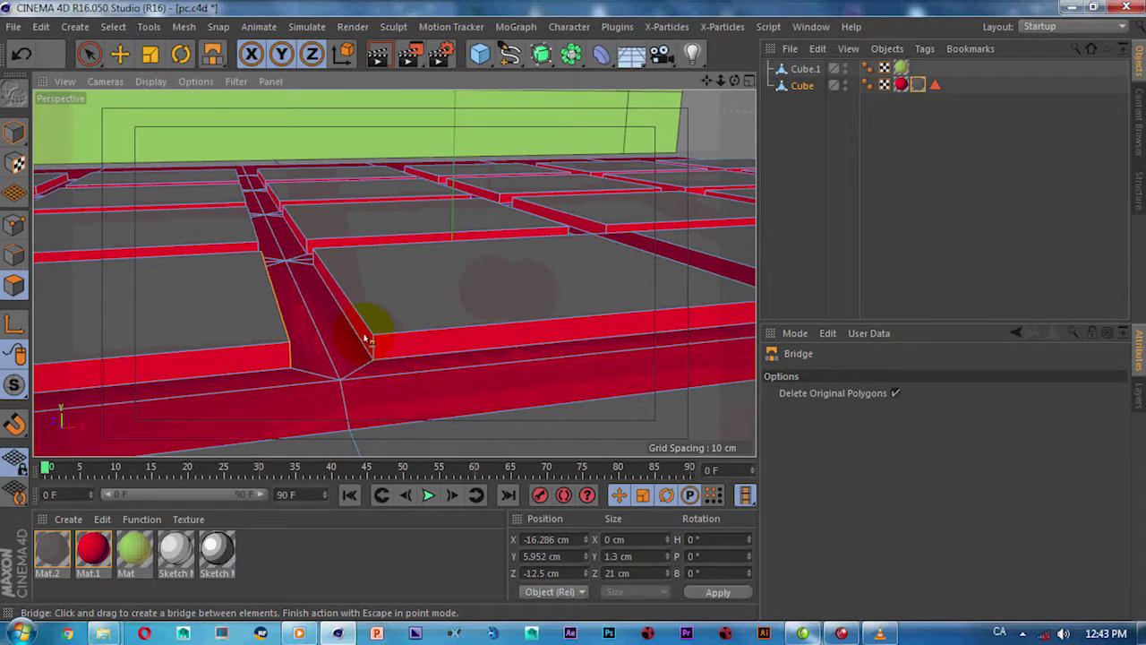
{"action": "left_click", "coordinate": [118, 56]}
{"action": "left_click", "coordinate": [356, 326]}
{"action": "left_click", "coordinate": [219, 63]}
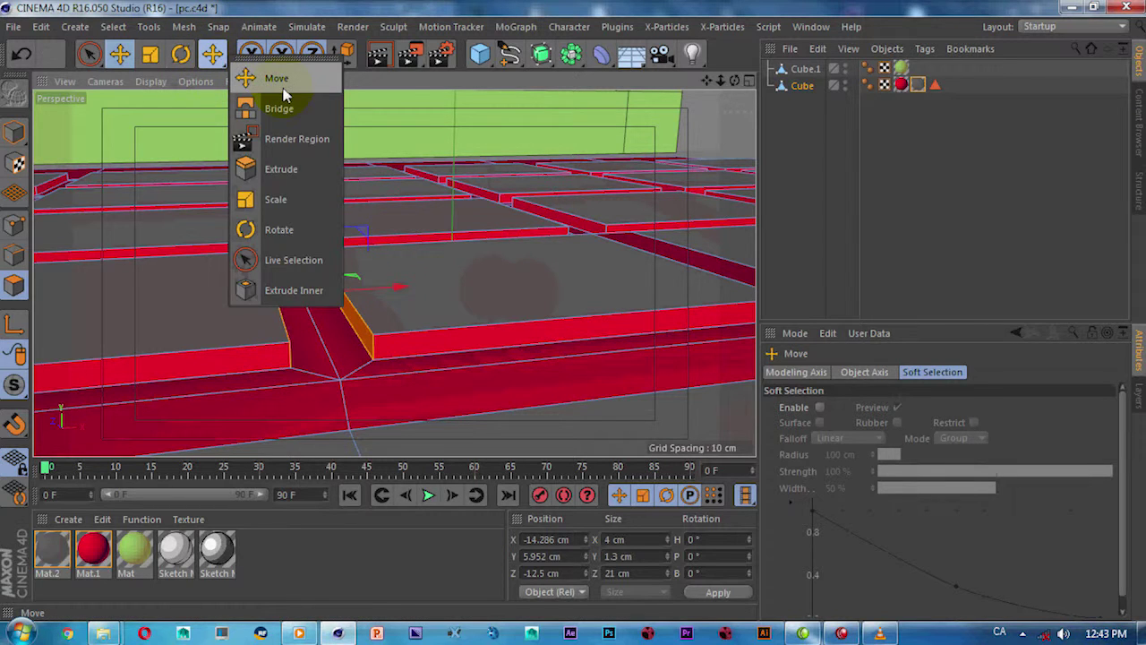
{"action": "left_click", "coordinate": [278, 108]}
{"action": "mouse_move", "coordinate": [289, 289]}
{"action": "left_mouse_down"}
{"action": "mouse_move", "coordinate": [366, 290]}
{"action": "mouse_move", "coordinate": [300, 320]}
{"action": "left_mouse_up"}
{"action": "scroll", "coordinate": [302, 313], "scroll_direction": "down", "scroll_amount": 3}
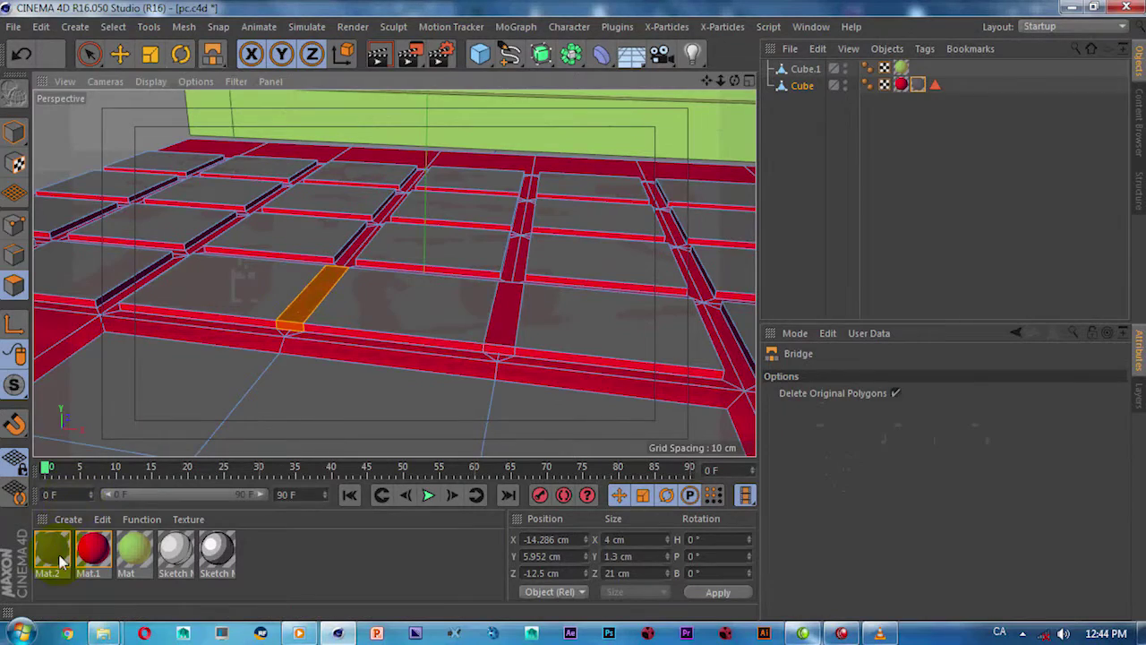
Apply Mat.2 to the selected polygon on the laptop base.
{"action": "mouse_move", "coordinate": [61, 561]}
{"action": "left_mouse_down"}
{"action": "mouse_move", "coordinate": [313, 317]}
{"action": "mouse_move", "coordinate": [324, 328]}
{"action": "left_mouse_up"}
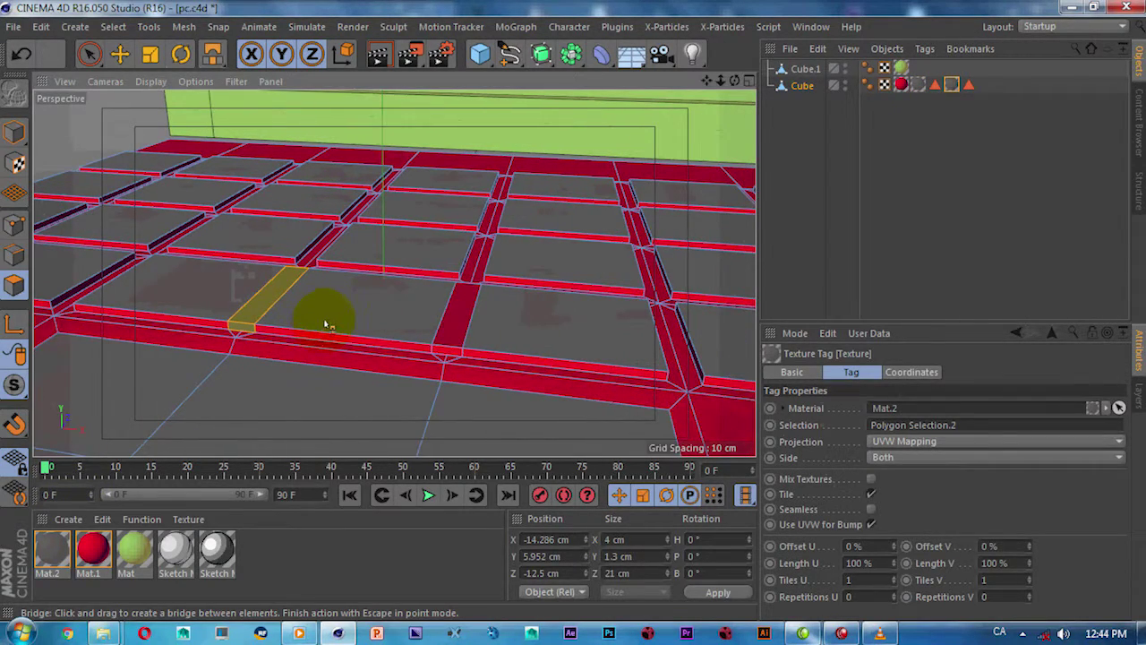
{"action": "left_click_drag", "start_coordinate": [422, 295], "coordinate": [341, 299], "text": "alt"}
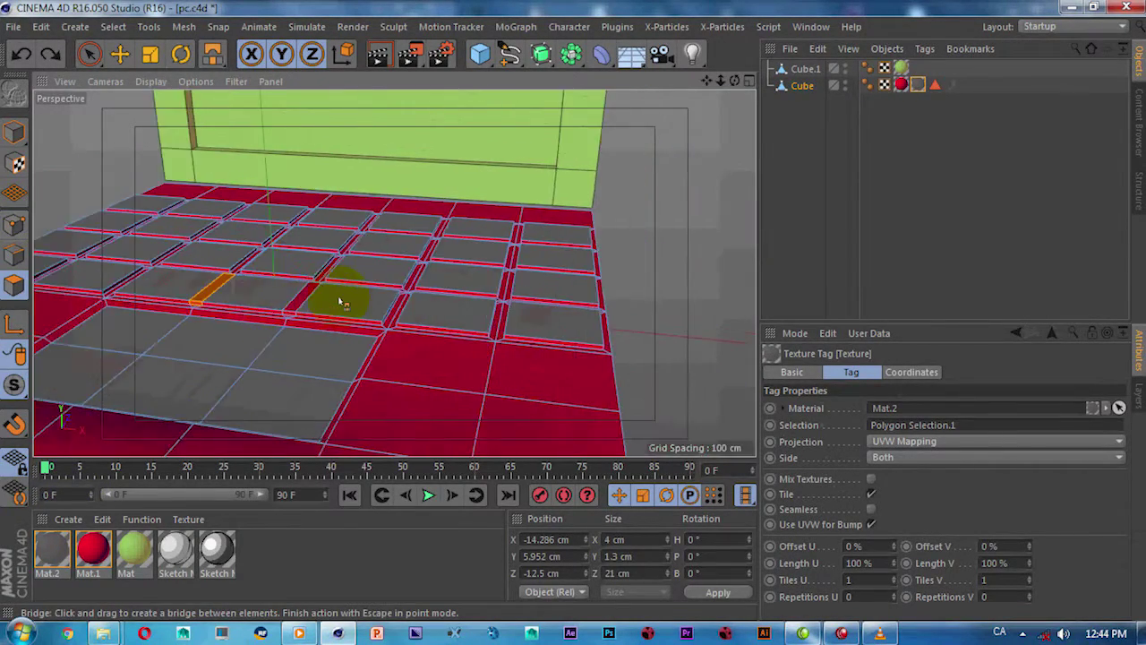
{"action": "scroll", "coordinate": [397, 307], "scroll_direction": "up", "scroll_amount": 3}
{"action": "left_click_drag", "start_coordinate": [347, 342], "coordinate": [218, 62], "text": "alt"}
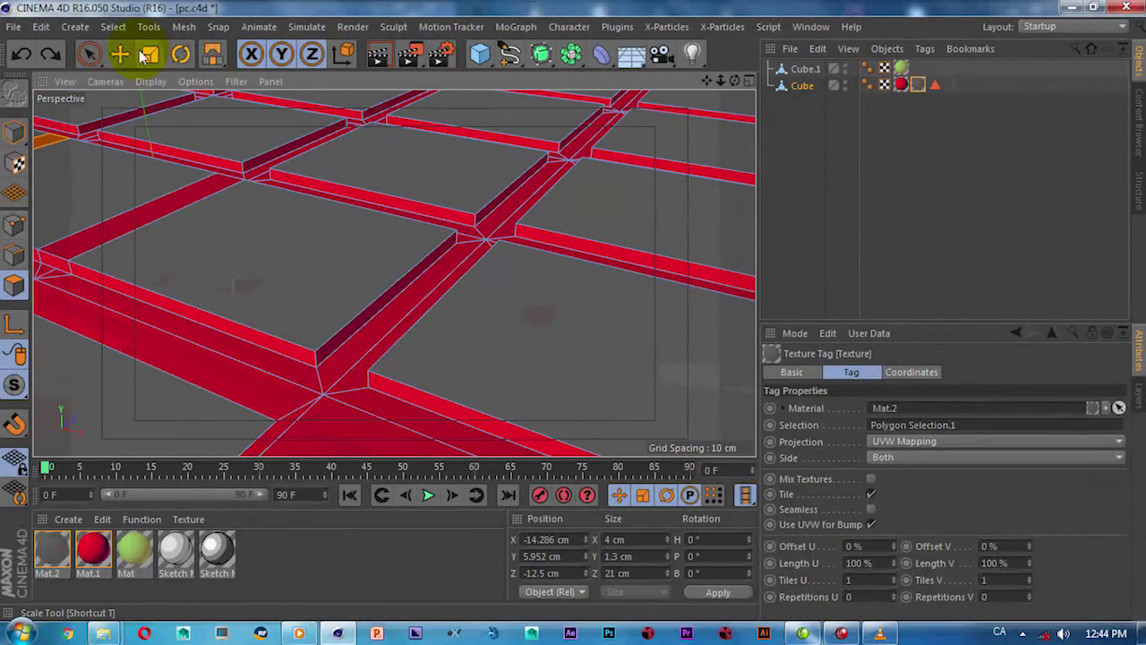
Bridge the side strips of the next keyboard gaps with the Bridge tool.
{"action": "left_click", "coordinate": [119, 55]}
{"action": "left_click", "coordinate": [324, 289]}
{"action": "left_click", "coordinate": [365, 325]}
{"action": "mouse_move", "coordinate": [358, 307]}
{"action": "left_mouse_down", "text": "alt"}
{"action": "mouse_move", "coordinate": [546, 333]}
{"action": "mouse_move", "coordinate": [440, 341]}
{"action": "left_mouse_up", "text": "alt"}
{"action": "left_click", "coordinate": [432, 343]}
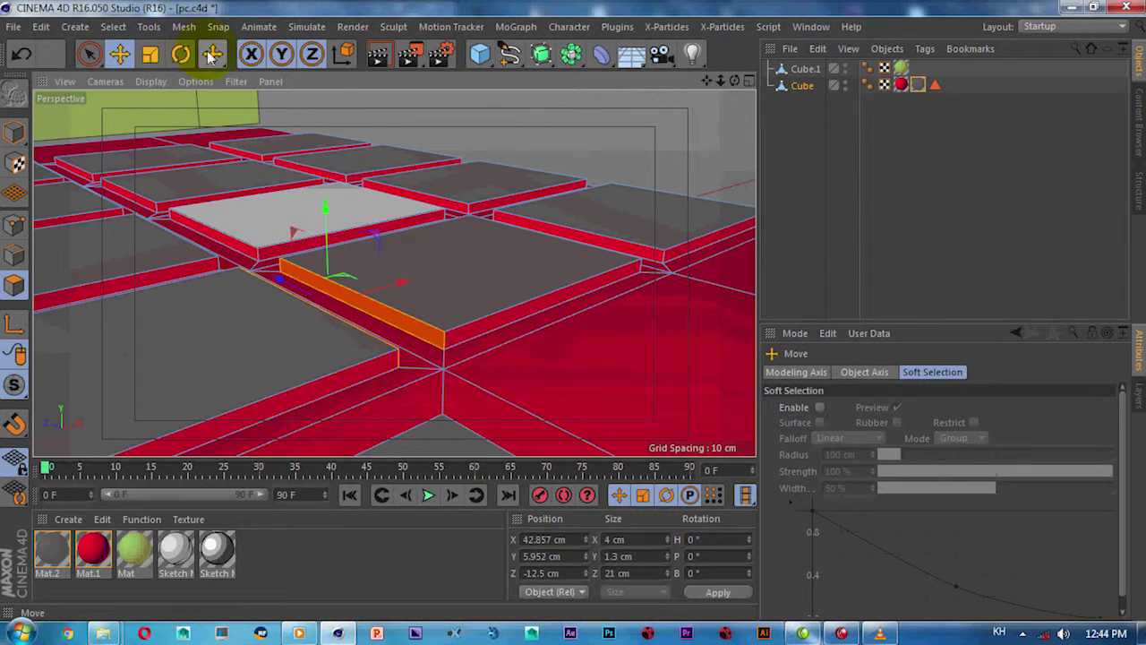
{"action": "left_click_drag", "start_coordinate": [212, 54], "coordinate": [269, 108]}
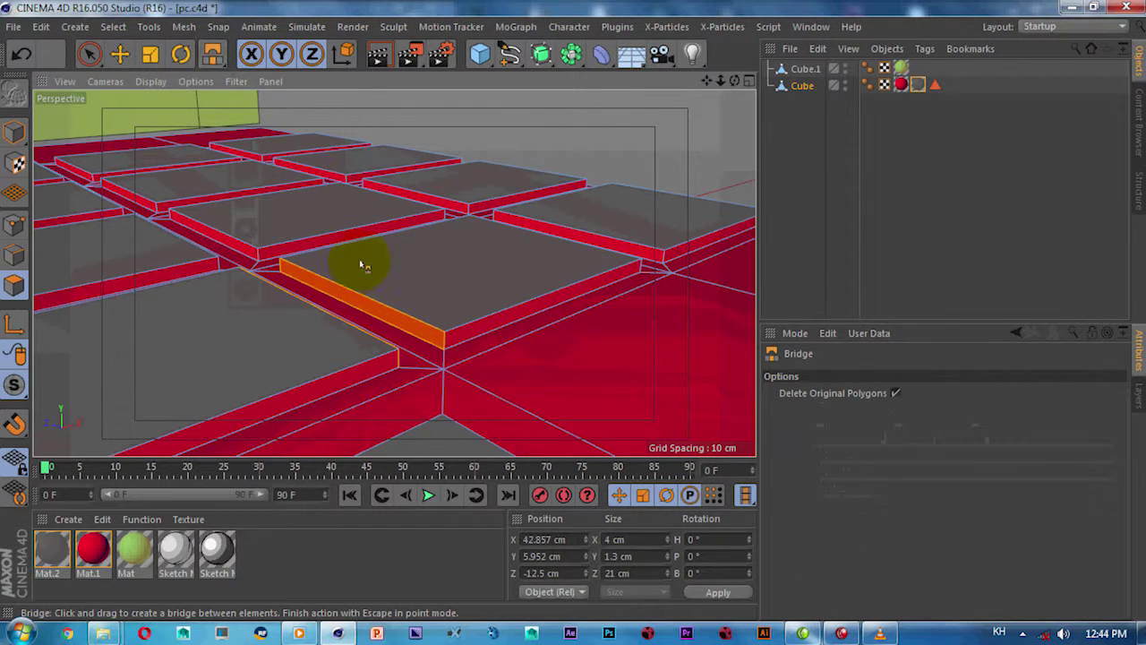
{"action": "left_click_drag", "start_coordinate": [504, 319], "coordinate": [304, 361], "text": "alt"}
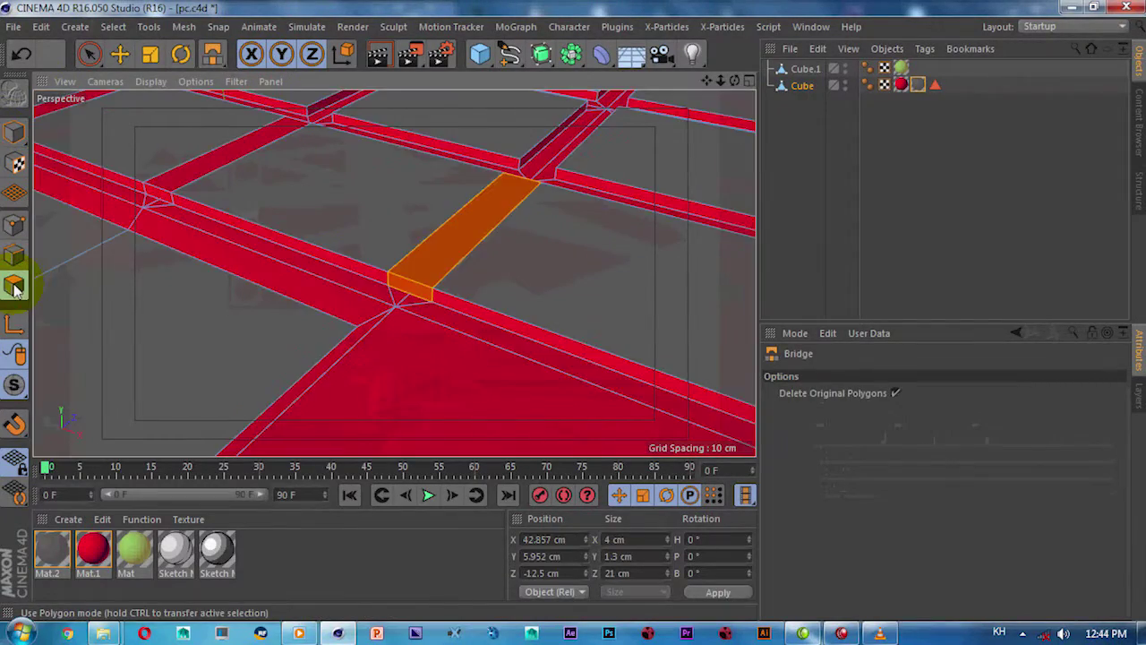
{"action": "scroll", "coordinate": [243, 217], "scroll_direction": "down", "scroll_amount": 5}
{"action": "left_click_drag", "start_coordinate": [204, 178], "coordinate": [296, 227], "text": "alt"}
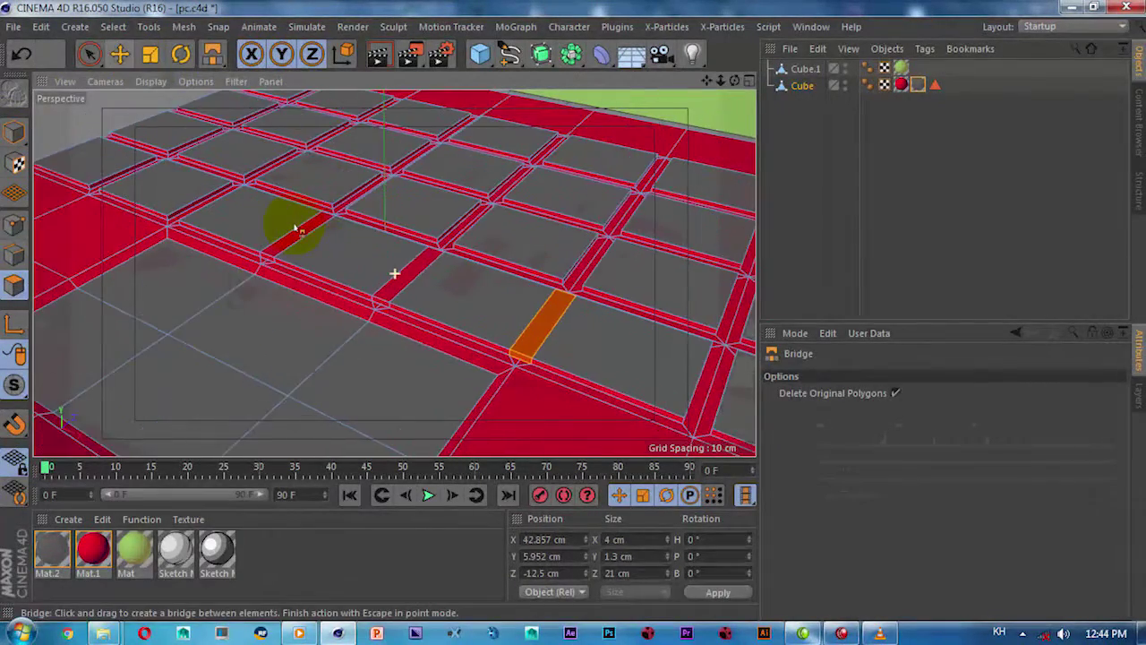
Select three more strips across the gaps and apply Mat.2 to them.
{"action": "left_click", "coordinate": [119, 54]}
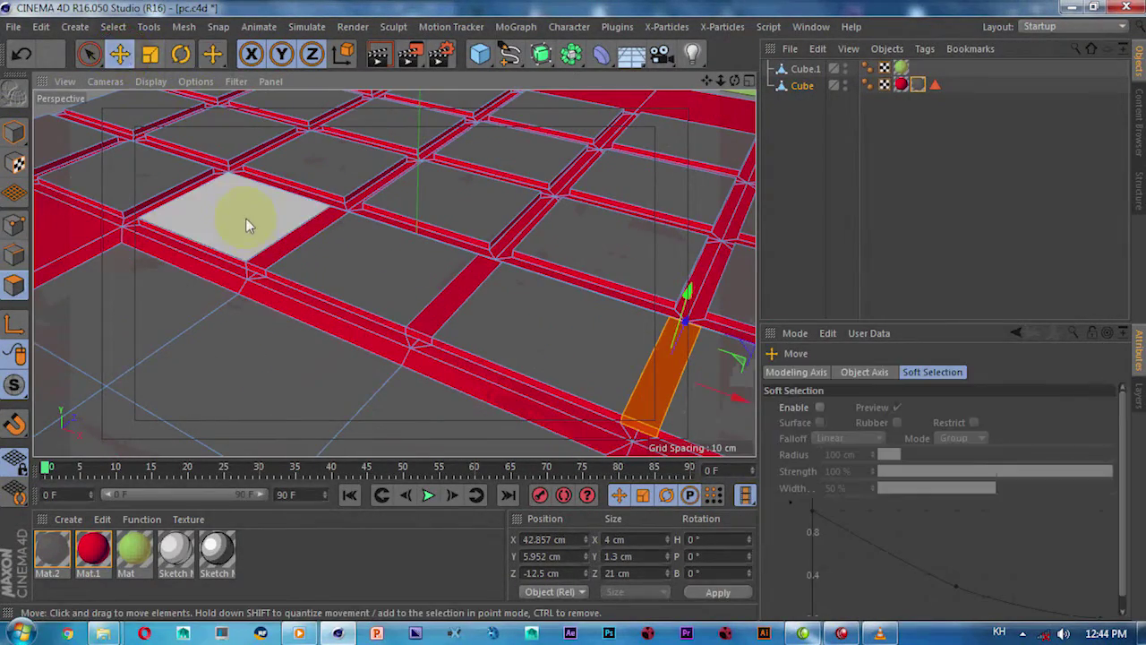
{"action": "left_click", "coordinate": [288, 253]}
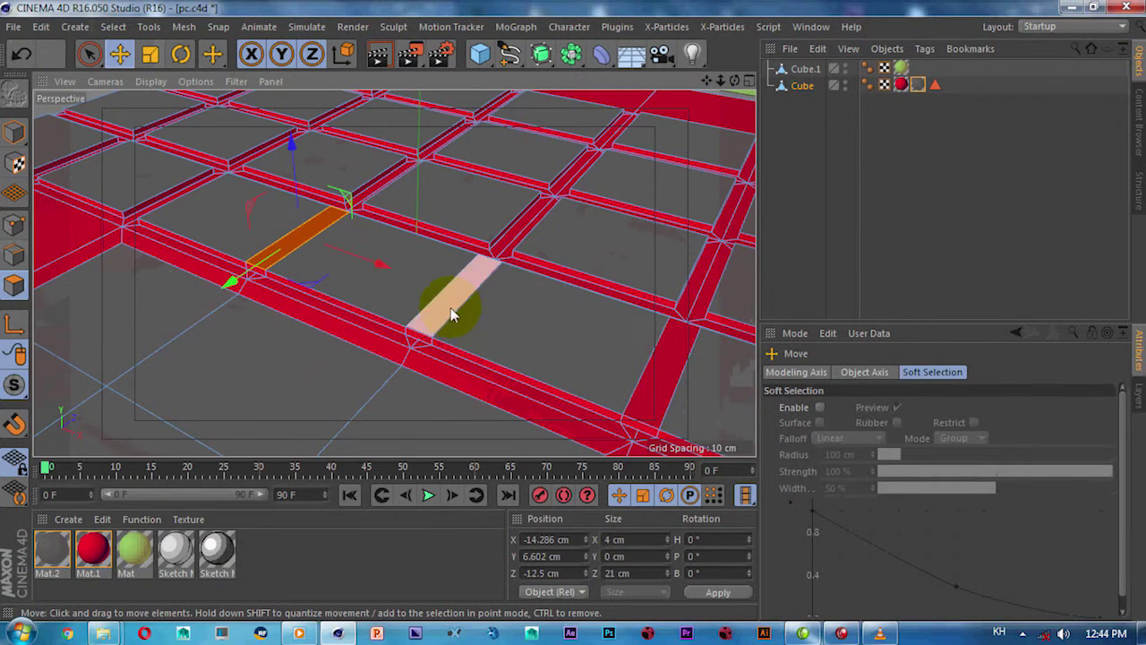
{"action": "left_click", "coordinate": [452, 316], "text": "shift"}
{"action": "left_click", "coordinate": [668, 373], "text": "shift"}
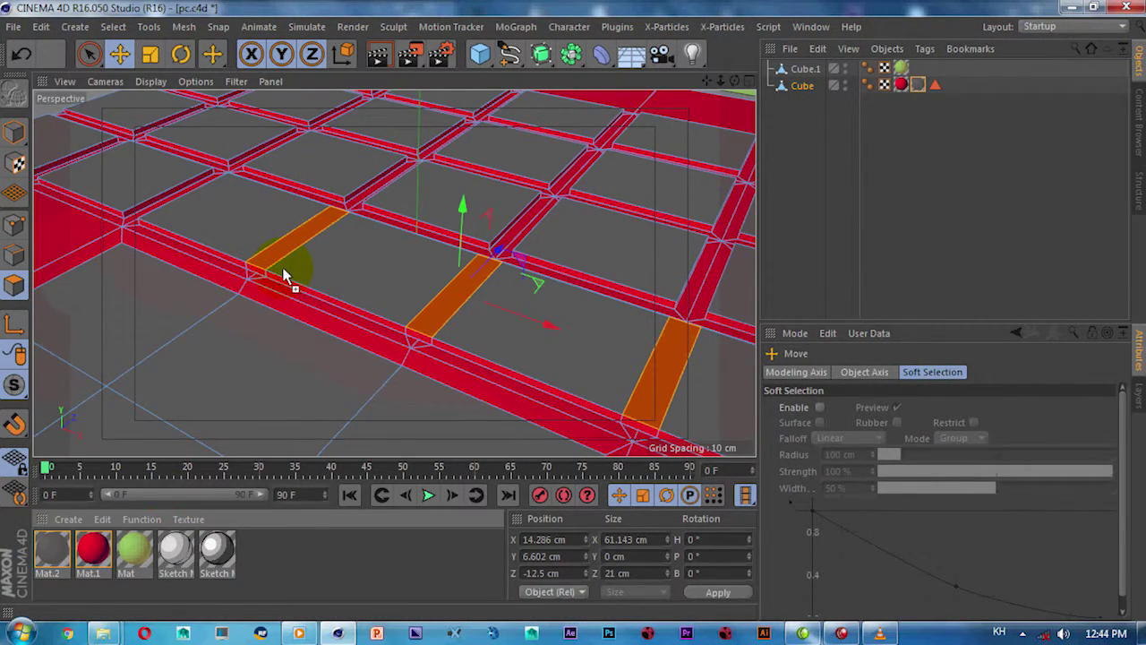
{"action": "scroll", "coordinate": [268, 248], "scroll_direction": "down", "scroll_amount": 5}
{"action": "left_click_drag", "start_coordinate": [269, 248], "coordinate": [575, 325], "text": "alt"}
Select the slab's front corner edge in Edge mode.
{"action": "mouse_move", "coordinate": [502, 342]}
{"action": "left_mouse_down", "text": "alt"}
{"action": "mouse_move", "coordinate": [469, 374]}
{"action": "mouse_move", "coordinate": [509, 340]}
{"action": "mouse_move", "coordinate": [466, 309]}
{"action": "left_mouse_up", "text": "alt"}
{"action": "scroll", "coordinate": [460, 332], "scroll_direction": "up", "scroll_amount": 3}
{"action": "left_click", "coordinate": [15, 259]}
{"action": "left_click", "coordinate": [417, 381]}
{"action": "mouse_move", "coordinate": [400, 371]}
{"action": "left_mouse_down", "text": "alt"}
{"action": "mouse_move", "coordinate": [466, 287]}
{"action": "mouse_move", "coordinate": [371, 277]}
{"action": "mouse_move", "coordinate": [694, 330]}
{"action": "mouse_move", "coordinate": [588, 346]}
{"action": "mouse_move", "coordinate": [594, 312]}
{"action": "mouse_move", "coordinate": [426, 356]}
{"action": "mouse_move", "coordinate": [414, 397]}
{"action": "left_mouse_up", "text": "alt"}
{"action": "scroll", "coordinate": [645, 317], "scroll_direction": "down", "scroll_amount": 3}
Bevel the base's corner edges with a 15.058 cm offset and 5 subdivisions.
{"action": "mouse_move", "coordinate": [277, 363]}
{"action": "left_mouse_down", "text": "alt"}
{"action": "mouse_move", "coordinate": [299, 325]}
{"action": "mouse_move", "coordinate": [200, 349]}
{"action": "left_mouse_up", "text": "alt"}
{"action": "right_click", "coordinate": [166, 385]}
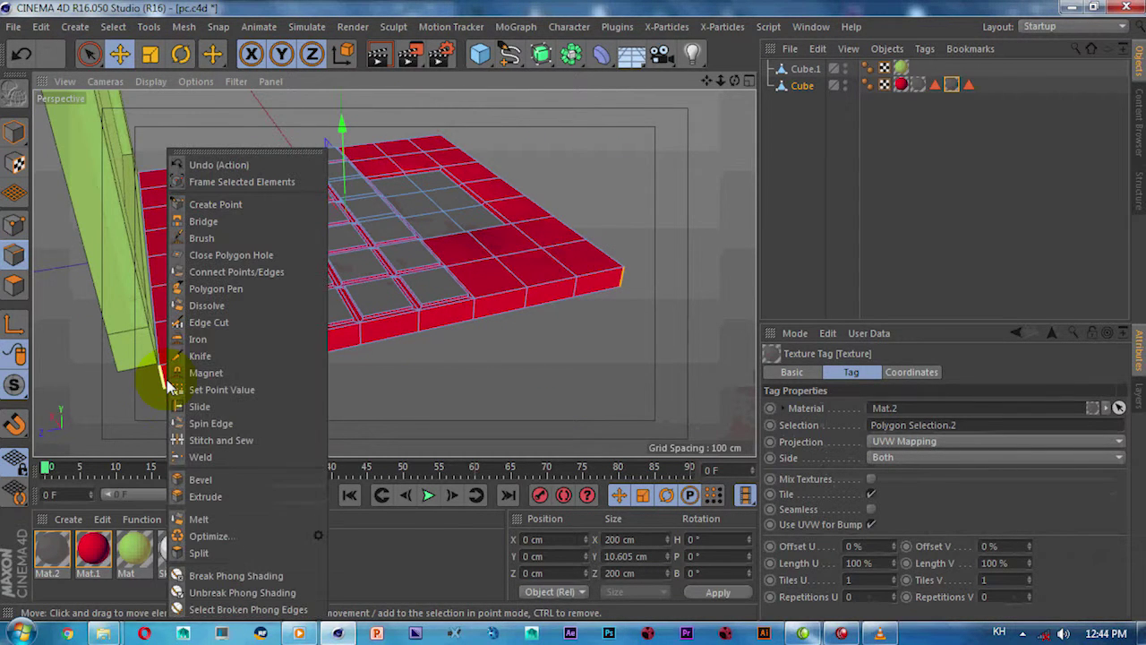
{"action": "left_click", "coordinate": [203, 479]}
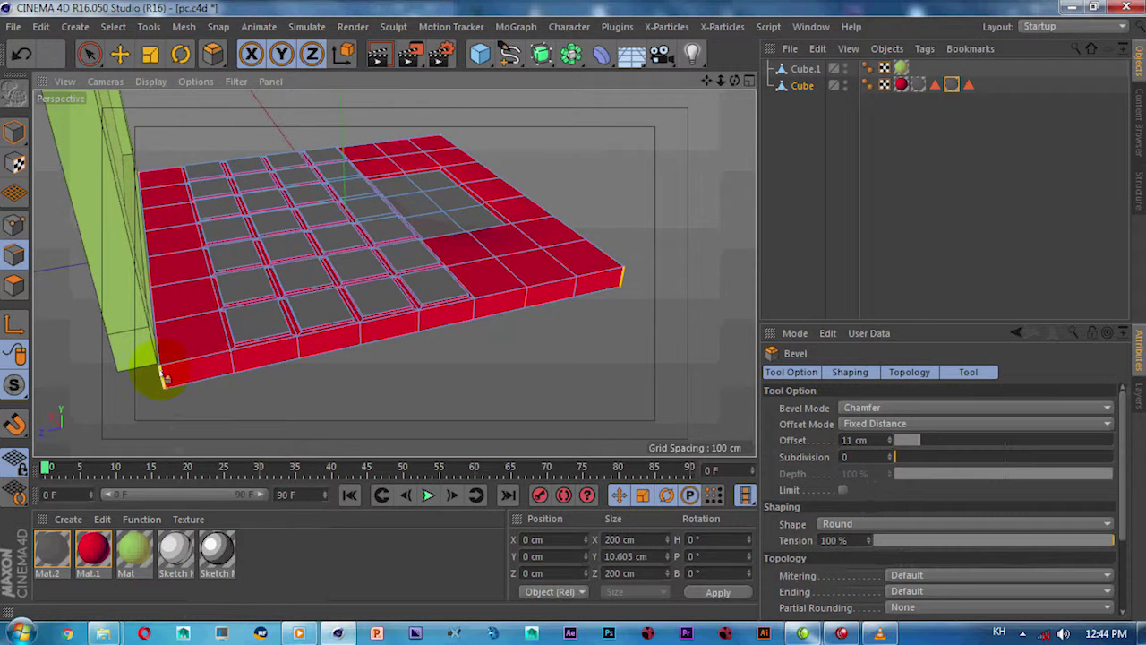
{"action": "left_click_drag", "start_coordinate": [188, 369], "coordinate": [219, 360]}
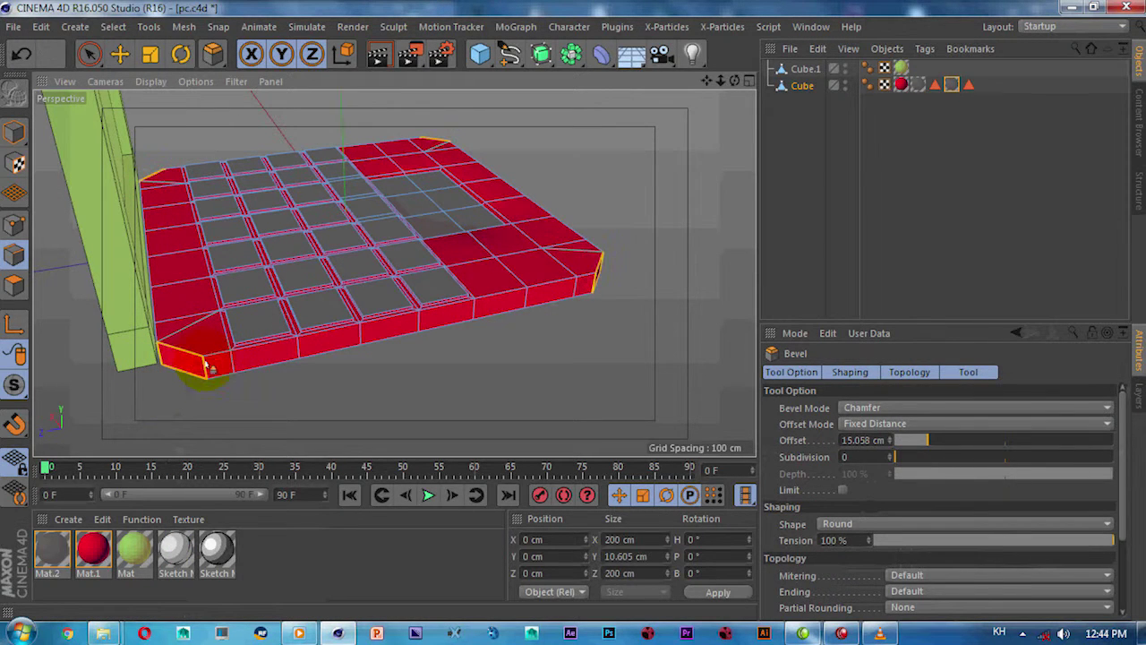
{"action": "left_click", "coordinate": [889, 456]}
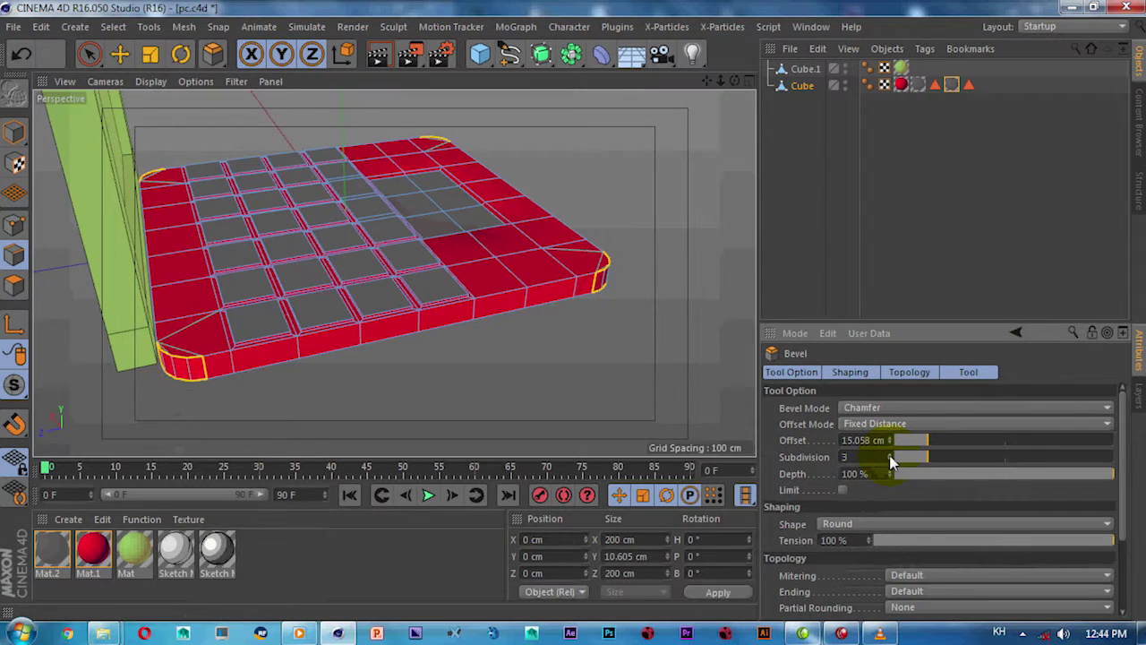
{"action": "mouse_move", "coordinate": [629, 336]}
{"action": "left_mouse_down", "text": "alt"}
{"action": "mouse_move", "coordinate": [376, 322]}
{"action": "mouse_move", "coordinate": [378, 264]}
{"action": "mouse_move", "coordinate": [472, 288]}
{"action": "mouse_move", "coordinate": [332, 340]}
{"action": "mouse_move", "coordinate": [38, 186]}
{"action": "left_mouse_up", "text": "alt"}
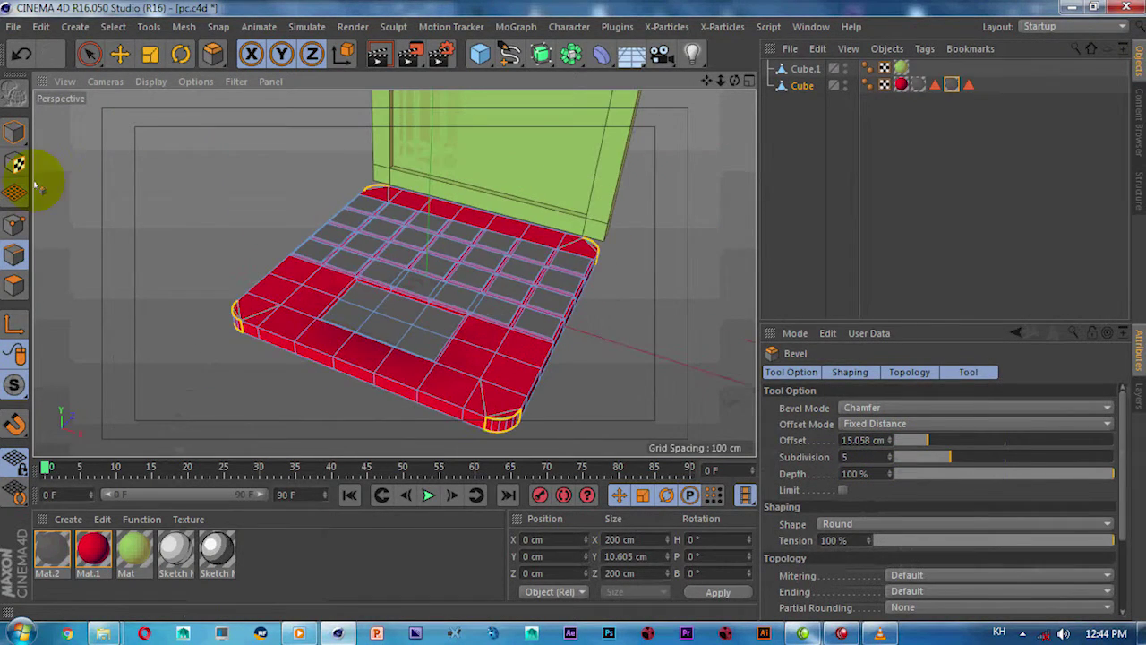
Select the green screen object and its corner edges in Edge mode.
{"action": "left_click", "coordinate": [14, 134]}
{"action": "key", "text": "e"}
{"action": "left_click_drag", "start_coordinate": [362, 156], "coordinate": [501, 192], "text": "alt"}
{"action": "left_click", "coordinate": [425, 268]}
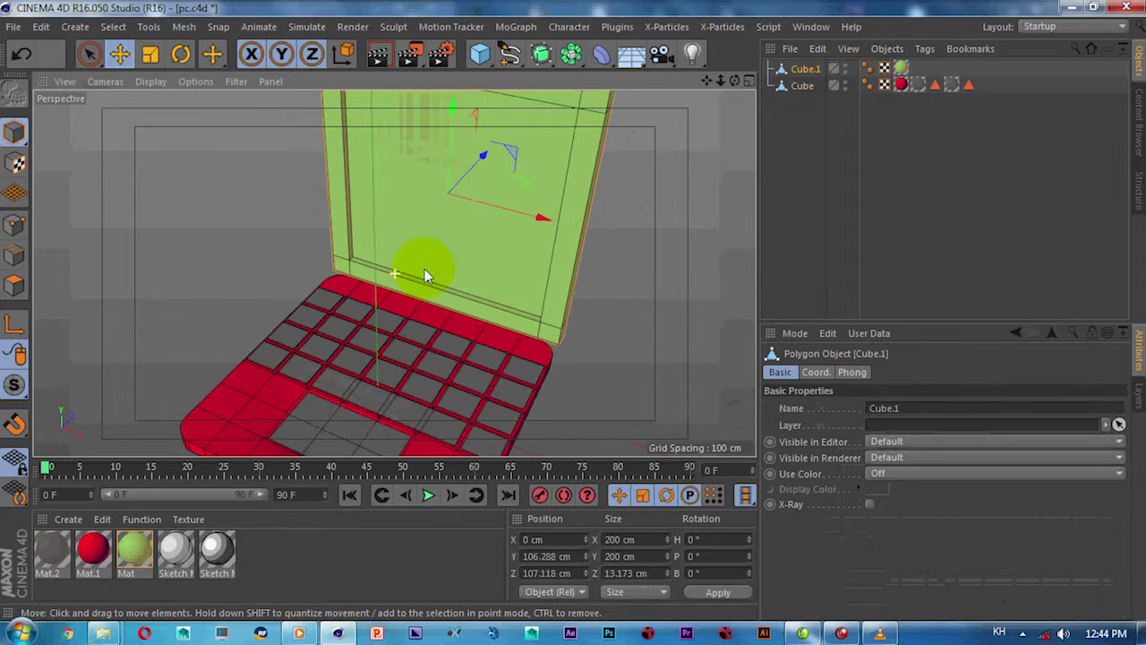
{"action": "left_click", "coordinate": [14, 255]}
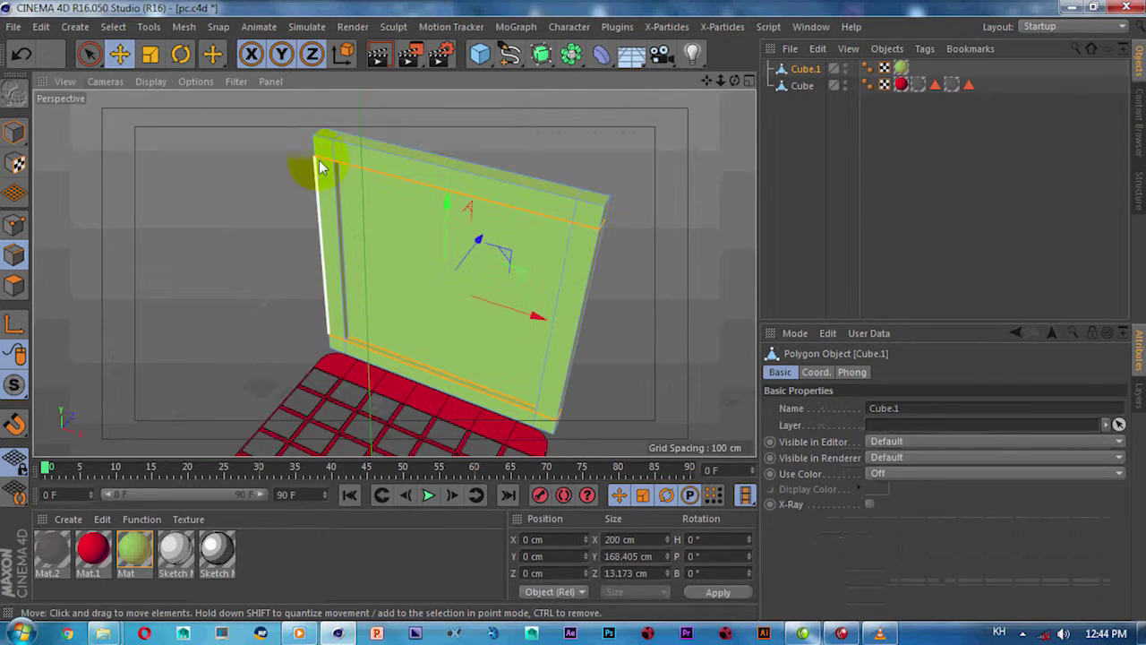
{"action": "left_click", "coordinate": [321, 136]}
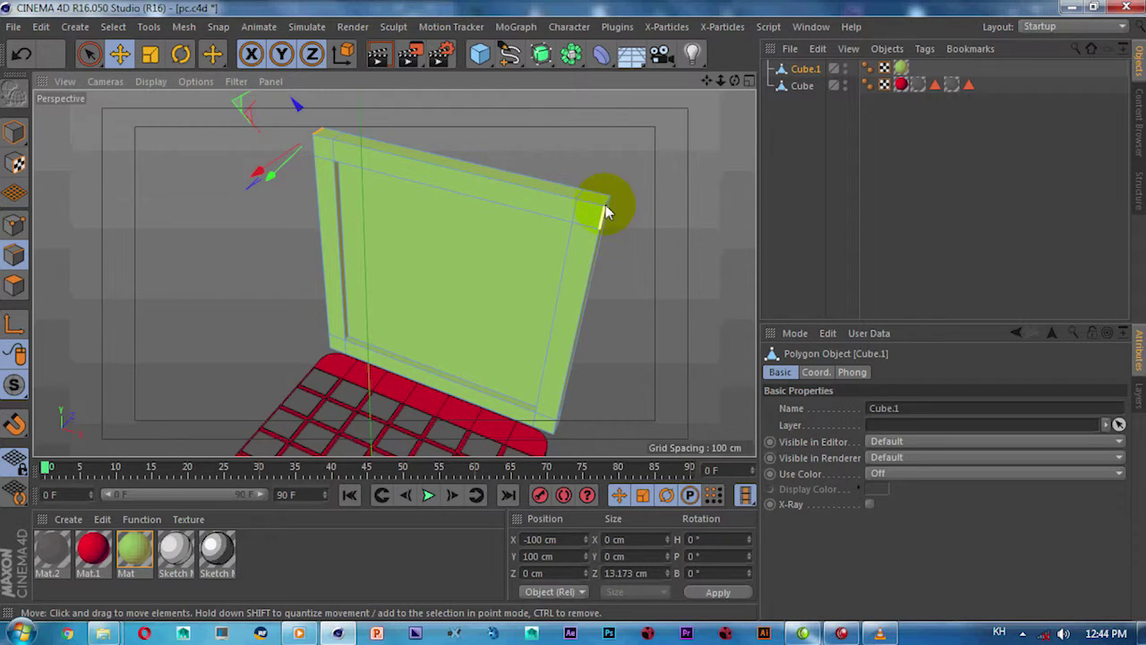
{"action": "mouse_move", "coordinate": [571, 285]}
{"action": "left_mouse_down", "text": "alt"}
{"action": "mouse_move", "coordinate": [525, 281]}
{"action": "mouse_move", "coordinate": [529, 366]}
{"action": "mouse_move", "coordinate": [430, 301]}
{"action": "mouse_move", "coordinate": [383, 365]}
{"action": "left_mouse_up", "text": "alt"}
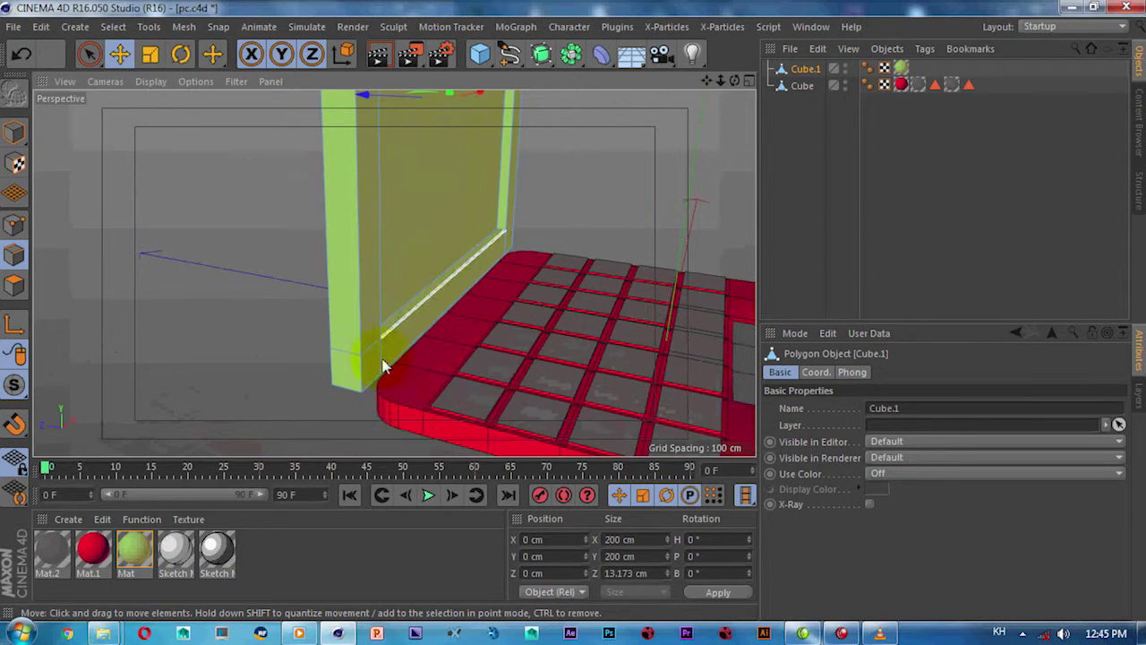
{"action": "scroll", "coordinate": [498, 237], "scroll_direction": "up", "scroll_amount": 5}
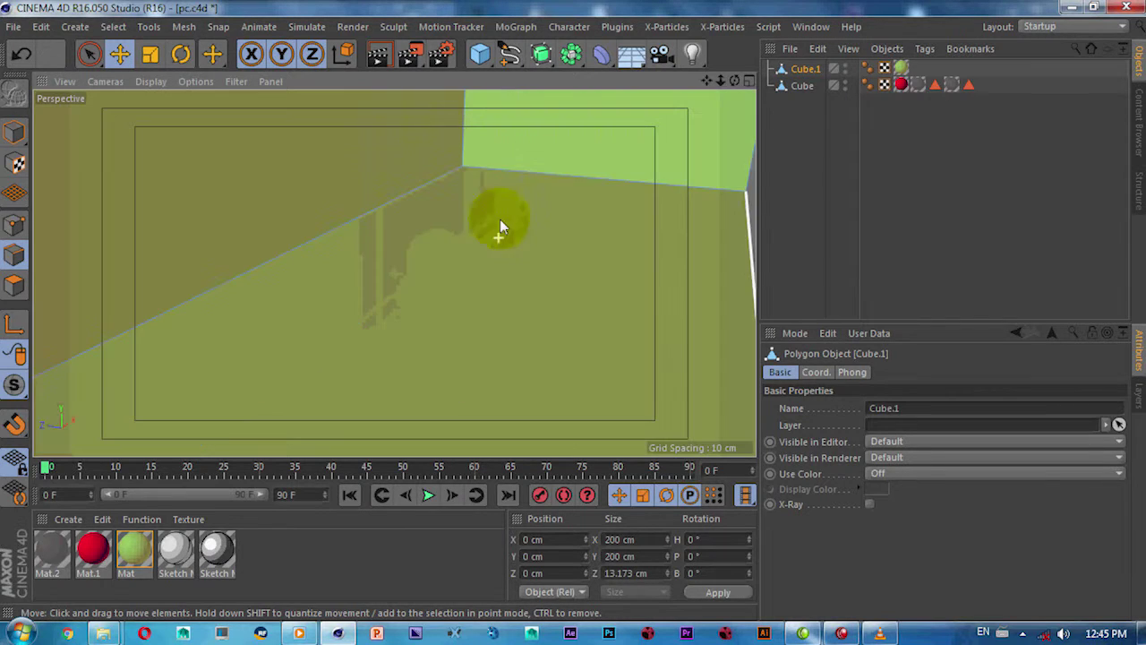
{"action": "mouse_move", "coordinate": [503, 242]}
{"action": "left_mouse_down", "text": "alt"}
{"action": "mouse_move", "coordinate": [553, 291]}
{"action": "mouse_move", "coordinate": [320, 323]}
{"action": "mouse_move", "coordinate": [443, 345]}
{"action": "mouse_move", "coordinate": [312, 228]}
{"action": "mouse_move", "coordinate": [381, 317]}
{"action": "mouse_move", "coordinate": [295, 240]}
{"action": "mouse_move", "coordinate": [265, 246]}
{"action": "mouse_move", "coordinate": [277, 256]}
{"action": "mouse_move", "coordinate": [342, 231]}
{"action": "mouse_move", "coordinate": [482, 227]}
{"action": "mouse_move", "coordinate": [259, 194]}
{"action": "mouse_move", "coordinate": [324, 326]}
{"action": "mouse_move", "coordinate": [304, 380]}
{"action": "mouse_move", "coordinate": [301, 253]}
{"action": "mouse_move", "coordinate": [278, 277]}
{"action": "mouse_move", "coordinate": [300, 260]}
{"action": "mouse_move", "coordinate": [607, 252]}
{"action": "mouse_move", "coordinate": [539, 288]}
{"action": "left_mouse_up", "text": "alt"}
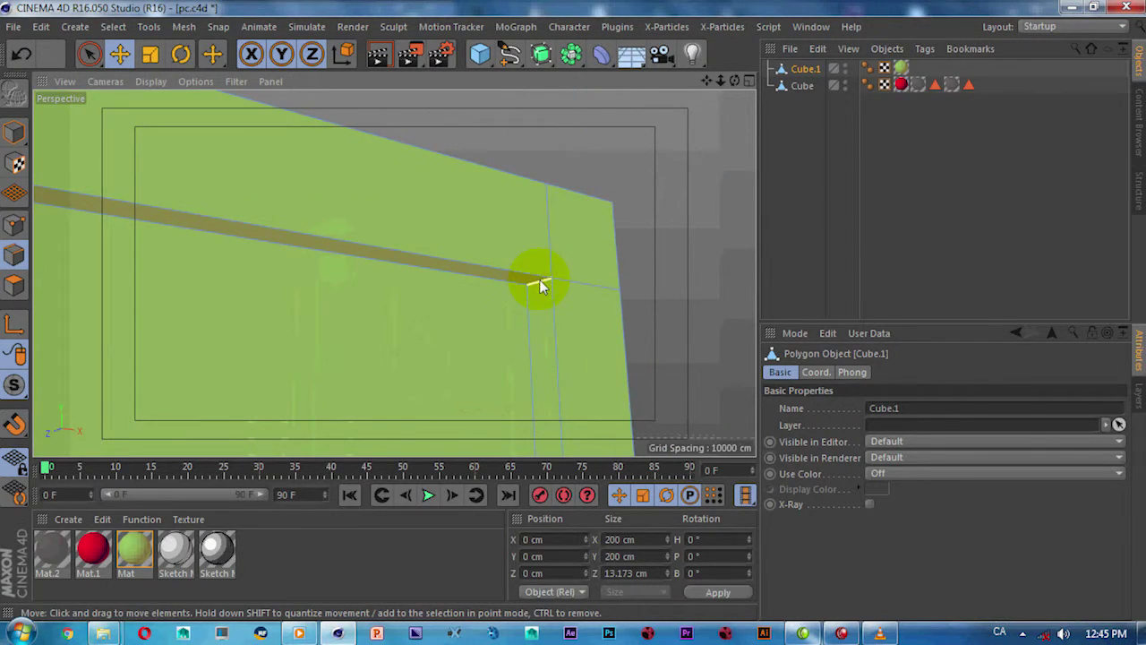
Bevel the screen's edges with a 14.657 cm offset and return to Model mode.
{"action": "right_click", "coordinate": [540, 285]}
{"action": "left_click", "coordinate": [560, 480]}
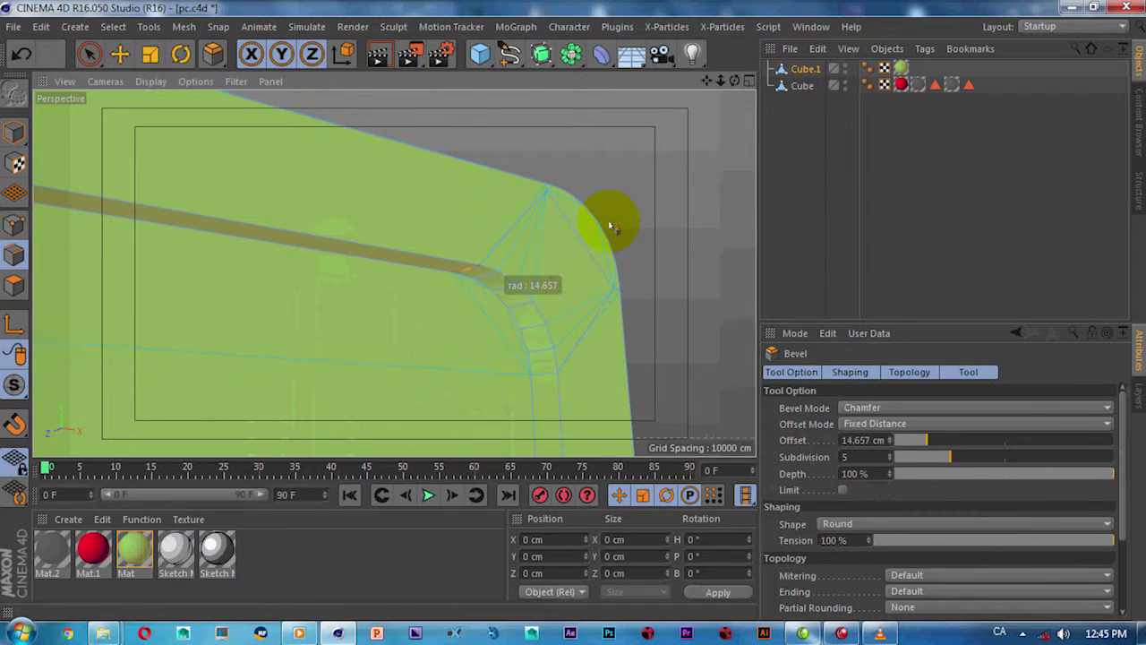
{"action": "left_click", "coordinate": [14, 131]}
{"action": "mouse_move", "coordinate": [422, 171]}
{"action": "left_mouse_down", "text": "alt"}
{"action": "mouse_move", "coordinate": [435, 218]}
{"action": "mouse_move", "coordinate": [365, 324]}
{"action": "mouse_move", "coordinate": [256, 319]}
{"action": "mouse_move", "coordinate": [430, 274]}
{"action": "mouse_move", "coordinate": [114, 188]}
{"action": "left_mouse_up", "text": "alt"}
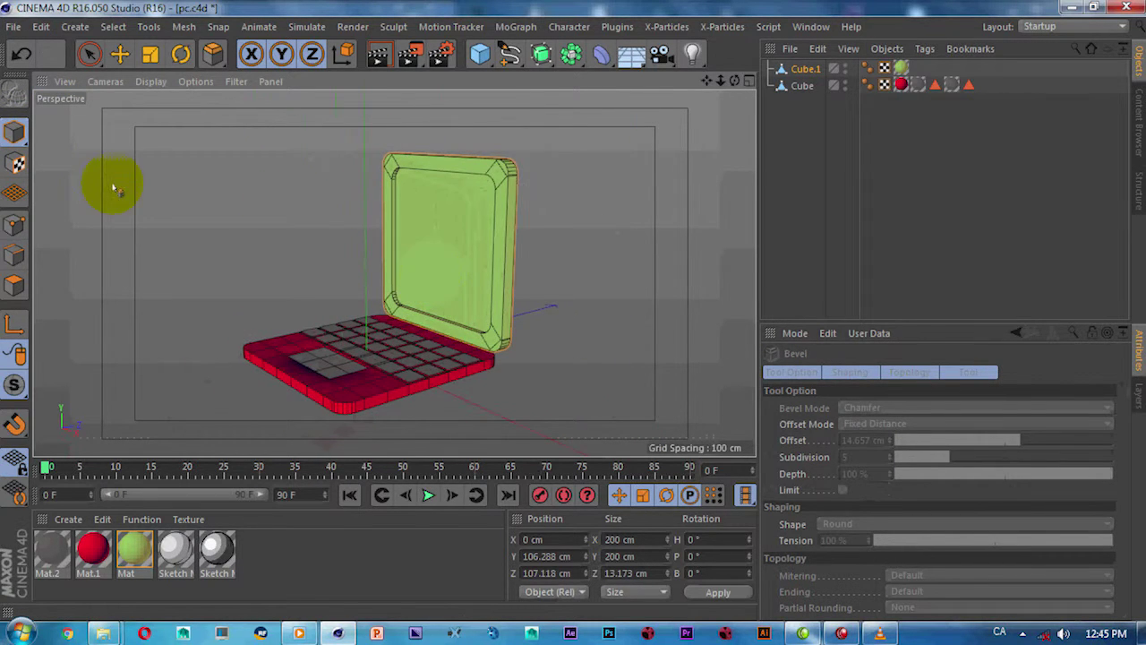
Scale the green screen to about 89% height and lower it to Y 94.56 cm.
{"action": "left_click", "coordinate": [121, 55]}
{"action": "mouse_move", "coordinate": [269, 224]}
{"action": "left_mouse_down", "text": "alt"}
{"action": "mouse_move", "coordinate": [364, 217]}
{"action": "mouse_move", "coordinate": [400, 259]}
{"action": "mouse_move", "coordinate": [414, 256]}
{"action": "left_mouse_up", "text": "alt"}
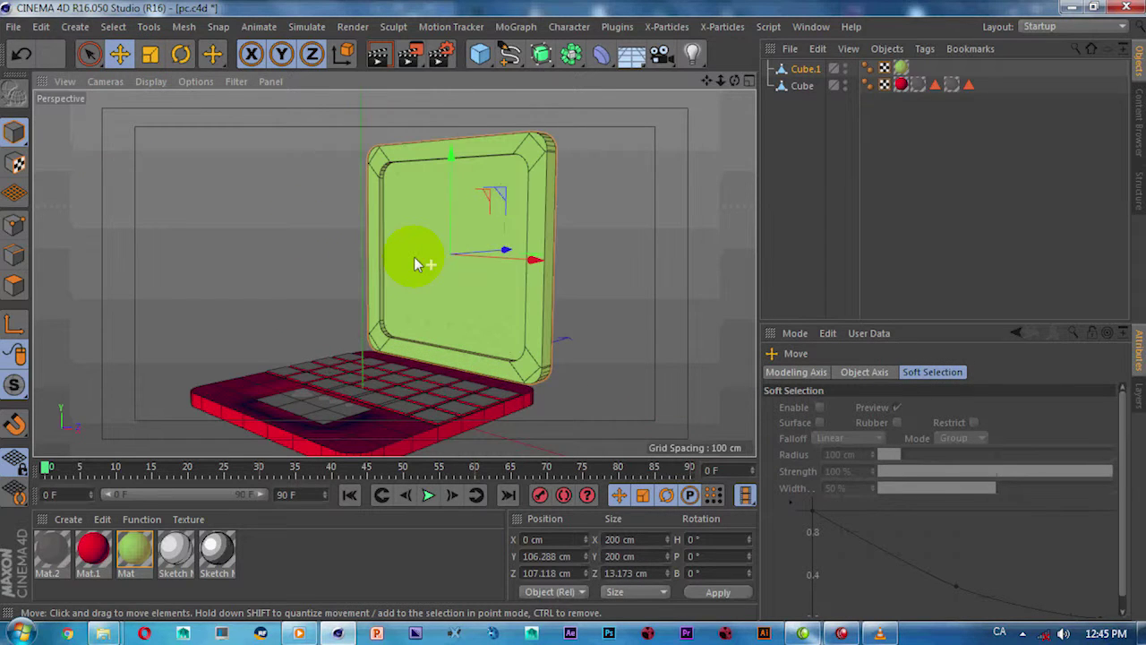
{"action": "key", "text": "r"}
{"action": "key", "text": "t"}
{"action": "mouse_move", "coordinate": [451, 153]}
{"action": "left_mouse_down"}
{"action": "mouse_move", "coordinate": [455, 299]}
{"action": "mouse_move", "coordinate": [436, 218]}
{"action": "left_mouse_up"}
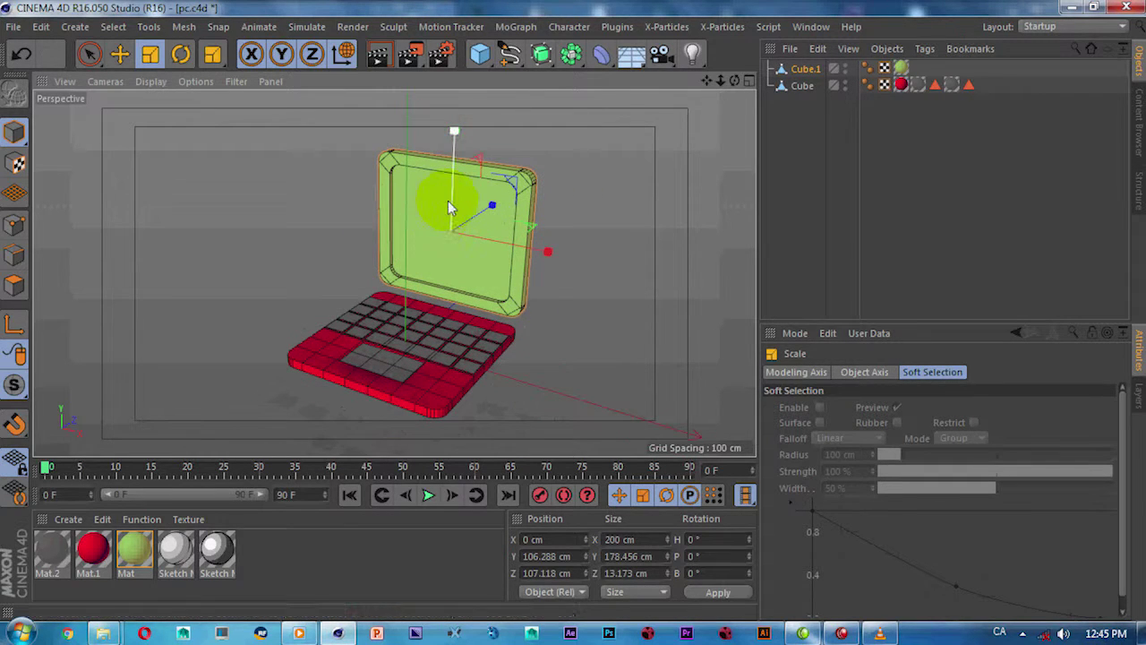
{"action": "key", "text": "e"}
{"action": "mouse_move", "coordinate": [452, 152]}
{"action": "left_mouse_down"}
{"action": "mouse_move", "coordinate": [428, 271]}
{"action": "mouse_move", "coordinate": [475, 271]}
{"action": "mouse_move", "coordinate": [442, 277]}
{"action": "mouse_move", "coordinate": [461, 162]}
{"action": "mouse_move", "coordinate": [471, 246]}
{"action": "mouse_move", "coordinate": [508, 311]}
{"action": "left_mouse_up"}
{"action": "mouse_move", "coordinate": [414, 302]}
{"action": "left_mouse_down", "text": "alt"}
{"action": "mouse_move", "coordinate": [435, 320]}
{"action": "mouse_move", "coordinate": [396, 266]}
{"action": "mouse_move", "coordinate": [456, 302]}
{"action": "mouse_move", "coordinate": [444, 329]}
{"action": "mouse_move", "coordinate": [468, 302]}
{"action": "left_mouse_up", "text": "alt"}
{"action": "left_click", "coordinate": [530, 281]}
{"action": "mouse_move", "coordinate": [532, 278]}
{"action": "left_mouse_down", "text": "alt"}
{"action": "mouse_move", "coordinate": [520, 291]}
{"action": "mouse_move", "coordinate": [529, 283]}
{"action": "mouse_move", "coordinate": [520, 274]}
{"action": "left_mouse_up", "text": "alt"}
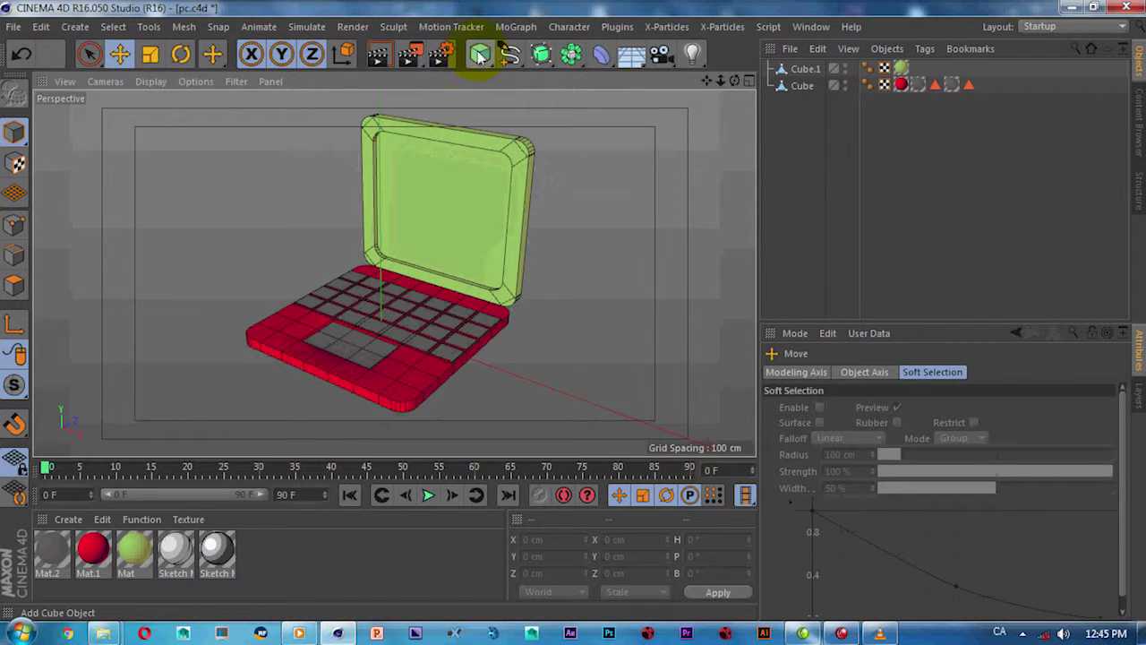
Add a cube, flatten it to about 35 cm, place it beside the laptop, and add segments.
{"action": "left_click_drag", "start_coordinate": [480, 56], "coordinate": [602, 74]}
{"action": "mouse_move", "coordinate": [381, 249]}
{"action": "left_mouse_down"}
{"action": "mouse_move", "coordinate": [384, 307]}
{"action": "mouse_move", "coordinate": [458, 356]}
{"action": "mouse_move", "coordinate": [410, 346]}
{"action": "left_mouse_up"}
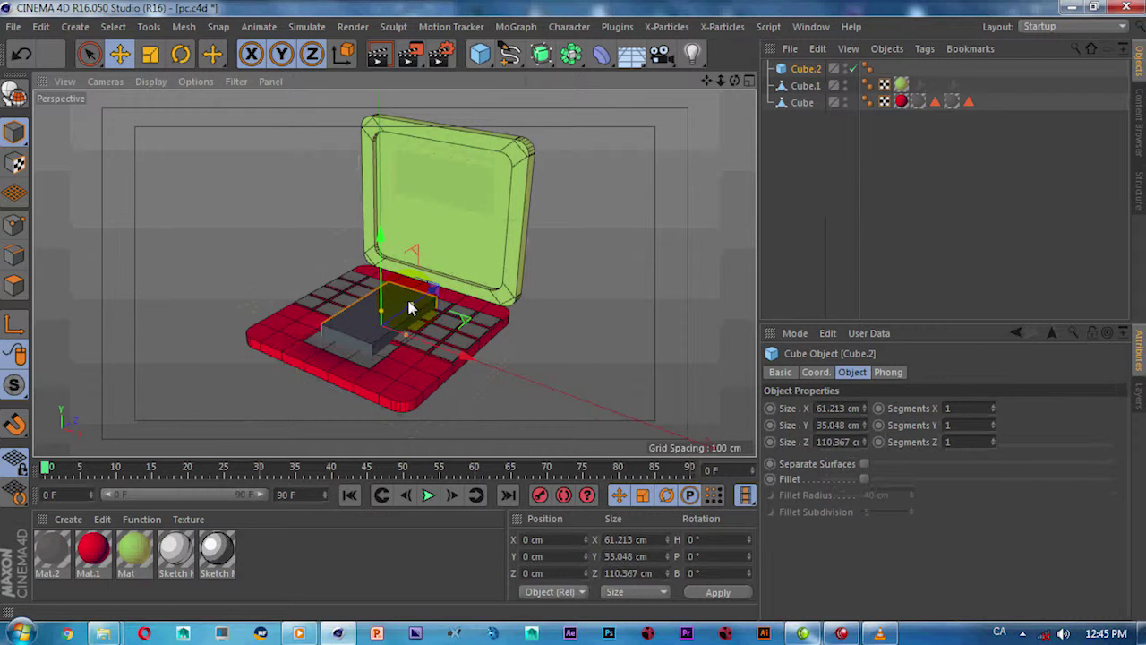
{"action": "mouse_move", "coordinate": [421, 339]}
{"action": "left_mouse_down"}
{"action": "mouse_move", "coordinate": [545, 365]}
{"action": "mouse_move", "coordinate": [506, 369]}
{"action": "mouse_move", "coordinate": [473, 307]}
{"action": "left_mouse_up"}
{"action": "scroll", "coordinate": [500, 368], "scroll_direction": "up", "scroll_amount": 3}
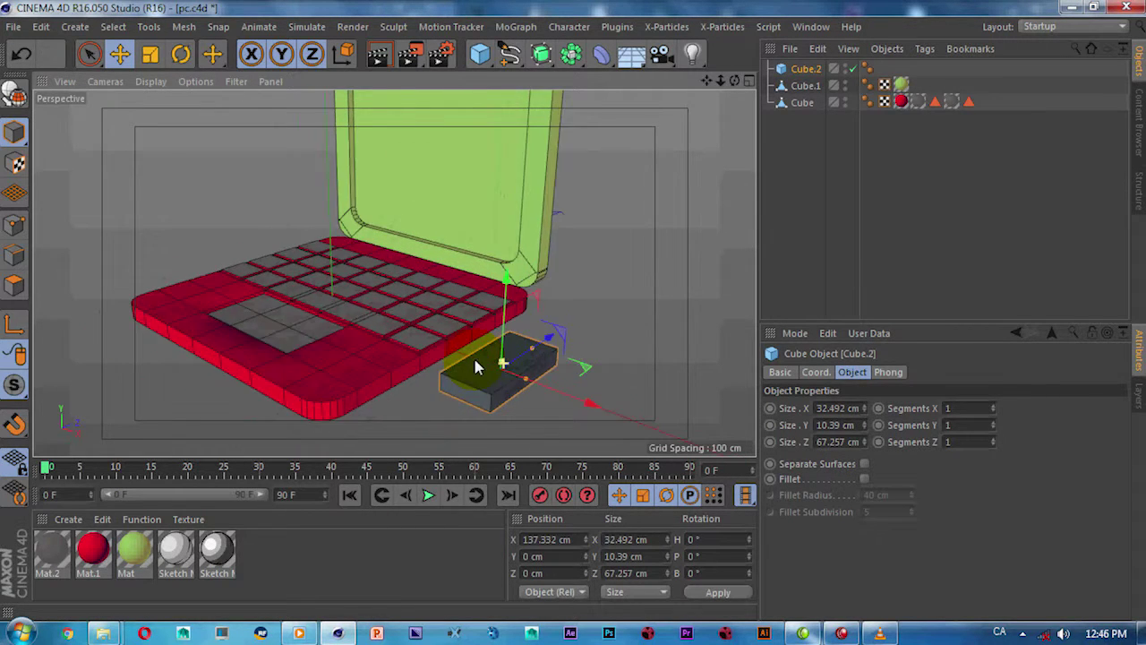
{"action": "left_click", "coordinate": [993, 405]}
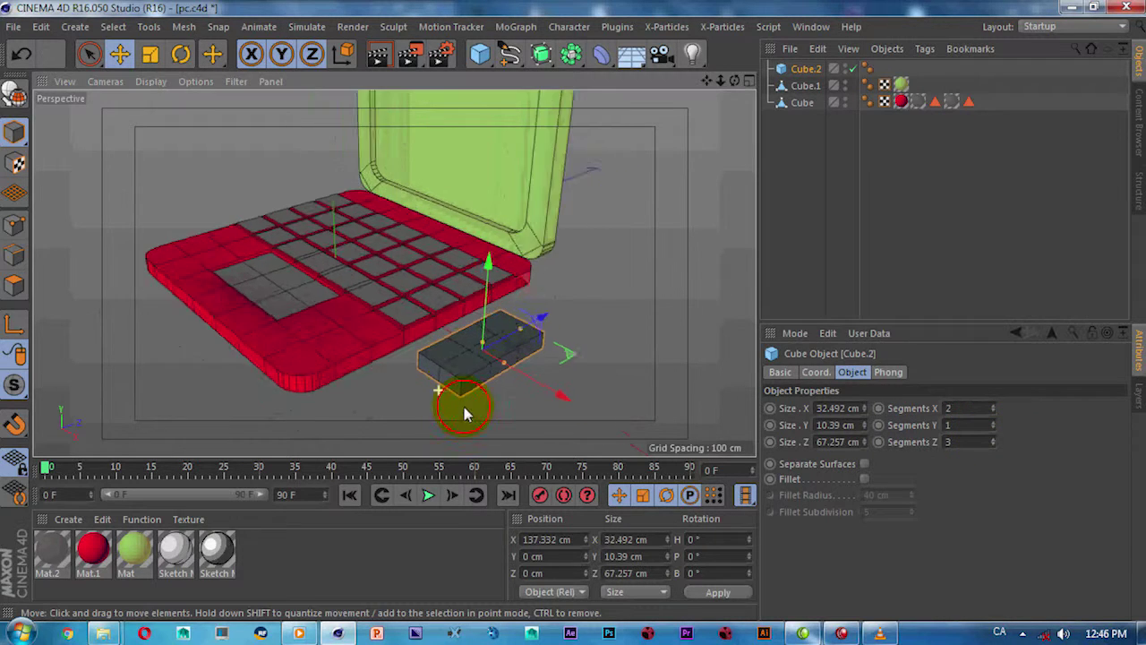
{"action": "scroll", "coordinate": [490, 376], "scroll_direction": "up", "scroll_amount": 3}
{"action": "left_click", "coordinate": [992, 405]}
{"action": "mouse_move", "coordinate": [504, 340]}
{"action": "left_mouse_down", "text": "alt"}
{"action": "mouse_move", "coordinate": [472, 333]}
{"action": "mouse_move", "coordinate": [485, 343]}
{"action": "mouse_move", "coordinate": [494, 233]}
{"action": "left_mouse_up", "text": "alt"}
Make the cube editable and raise a top edge to arch the mouse's top.
{"action": "key", "text": "c"}
{"action": "left_click", "coordinate": [13, 284]}
{"action": "left_click", "coordinate": [430, 339]}
{"action": "mouse_move", "coordinate": [587, 330]}
{"action": "left_mouse_down", "text": "alt"}
{"action": "mouse_move", "coordinate": [524, 350]}
{"action": "mouse_move", "coordinate": [448, 313]}
{"action": "left_mouse_up", "text": "alt"}
{"action": "left_click", "coordinate": [13, 255]}
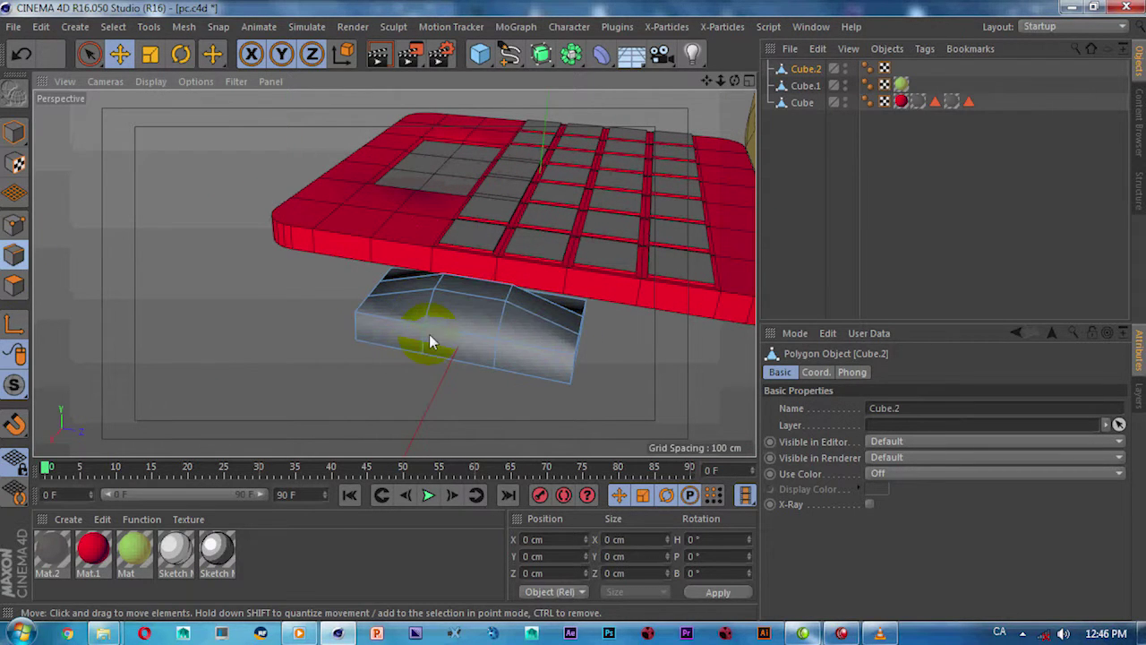
{"action": "left_click_drag", "start_coordinate": [590, 358], "coordinate": [609, 344], "text": "alt"}
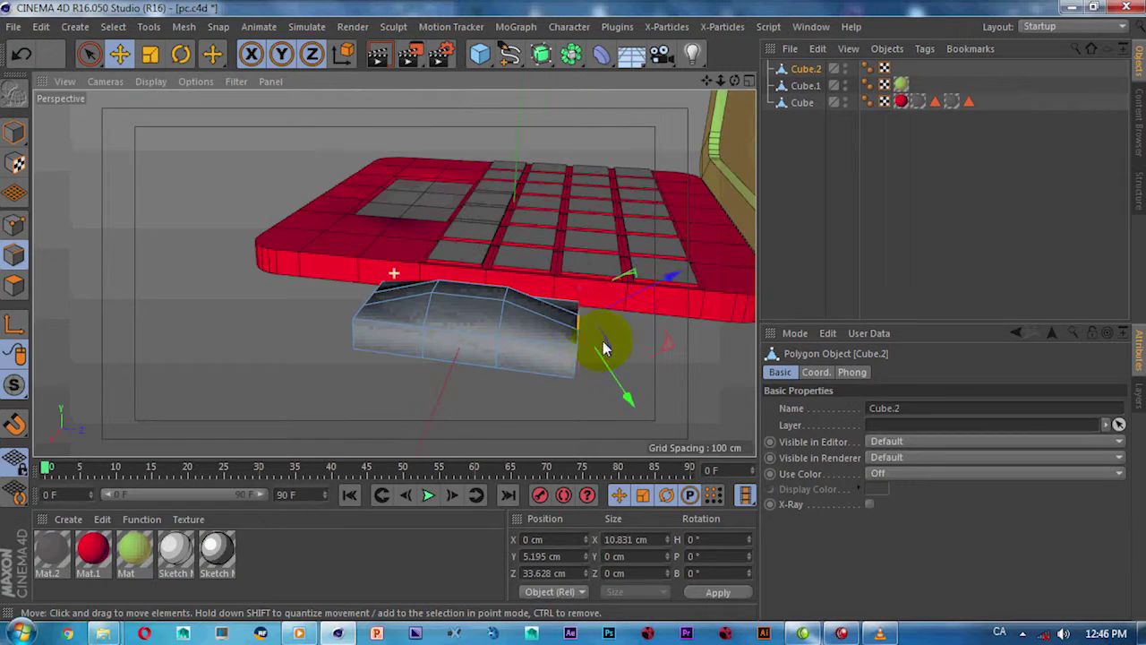
{"action": "left_click_drag", "start_coordinate": [588, 255], "coordinate": [589, 192]}
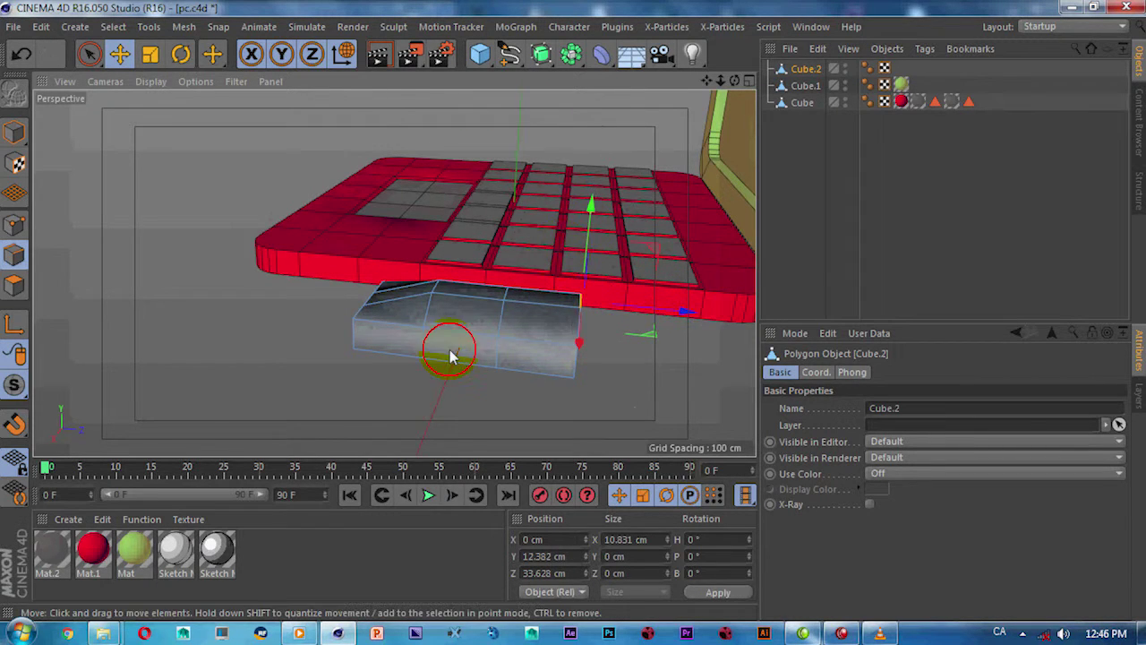
{"action": "left_click_drag", "start_coordinate": [448, 345], "coordinate": [439, 333], "text": "alt"}
Select additional top and right-side edges and switch to world-coordinate scaling.
{"action": "left_click", "coordinate": [351, 302]}
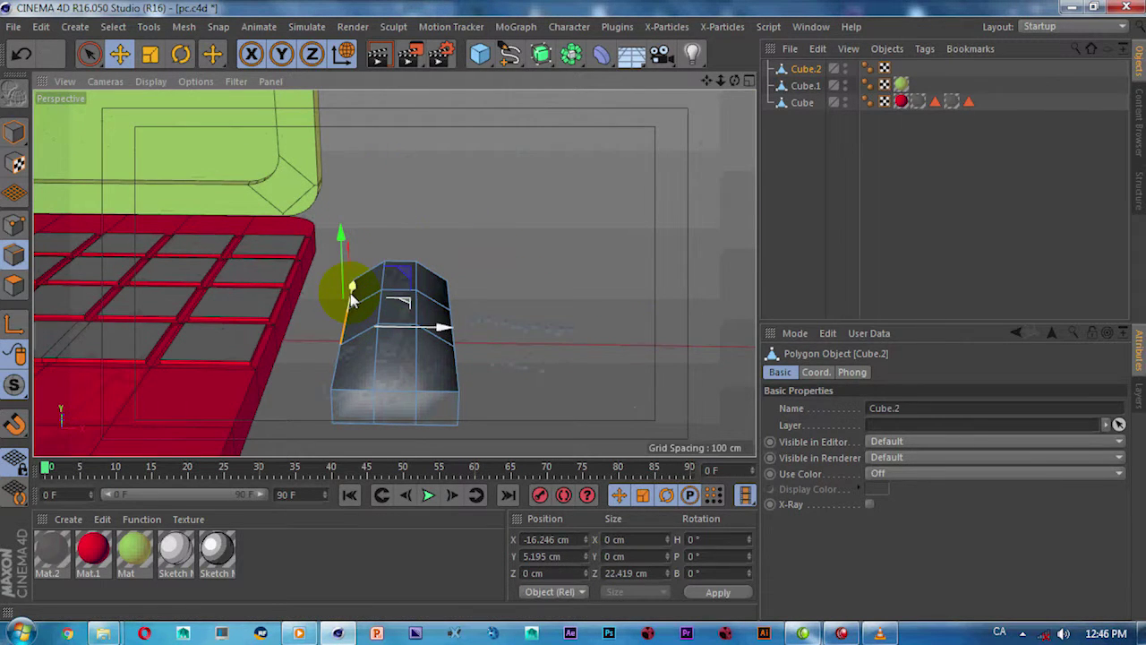
{"action": "left_click_drag", "start_coordinate": [351, 302], "coordinate": [301, 417], "text": "alt"}
{"action": "scroll", "coordinate": [506, 282], "scroll_direction": "up", "scroll_amount": 3}
{"action": "left_click", "coordinate": [519, 256], "text": "shift"}
{"action": "left_click", "coordinate": [627, 395], "text": "shift"}
{"action": "mouse_move", "coordinate": [533, 418]}
{"action": "left_mouse_down", "text": "alt"}
{"action": "mouse_move", "coordinate": [573, 374]}
{"action": "mouse_move", "coordinate": [391, 346]}
{"action": "left_mouse_up", "text": "alt"}
{"action": "key", "text": "r"}
{"action": "key", "text": "t"}
{"action": "key", "text": "w"}
{"action": "scroll", "coordinate": [590, 385], "scroll_direction": "down", "scroll_amount": 3}
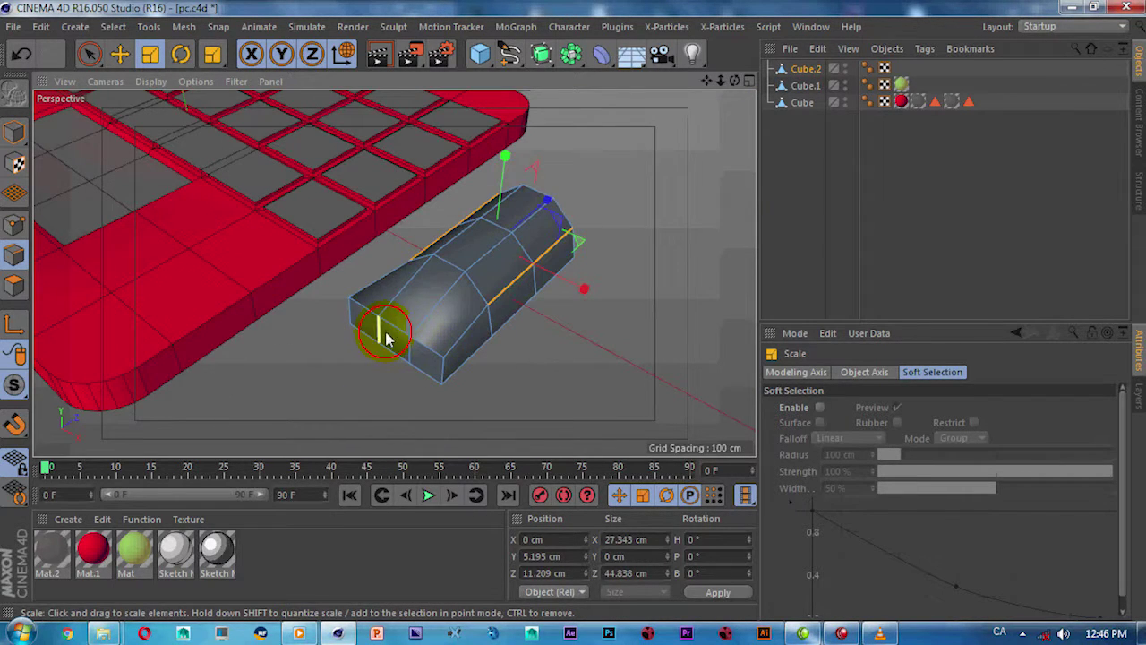
Push the two front vertical edges along Z.
{"action": "left_click", "coordinate": [385, 335]}
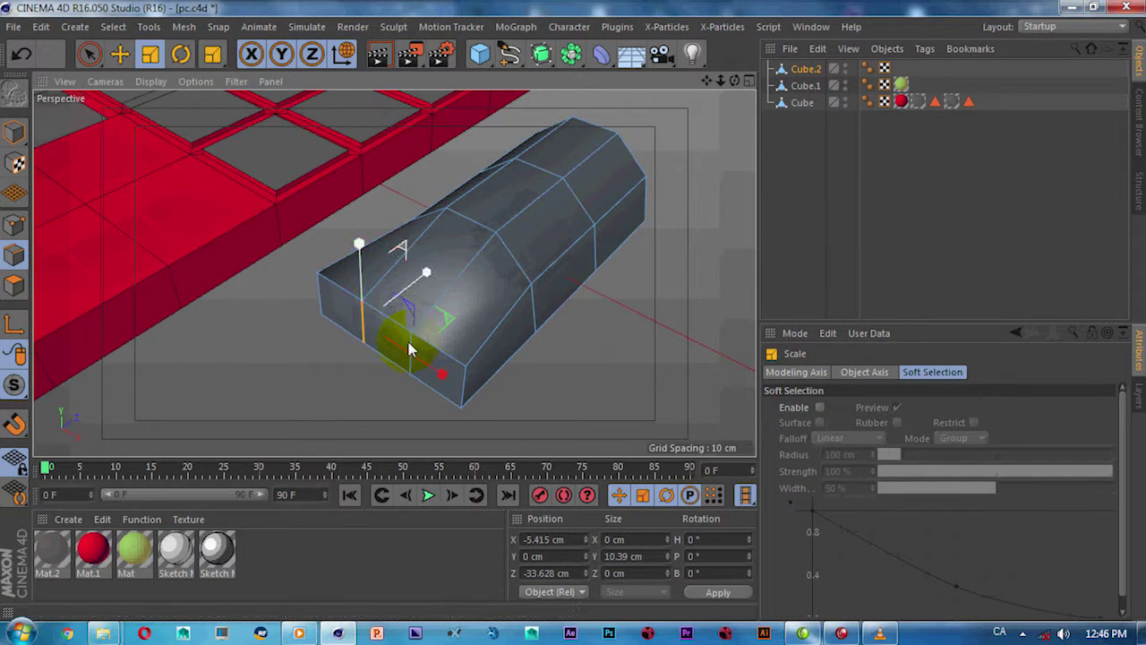
{"action": "left_click", "coordinate": [411, 347], "text": "shift"}
{"action": "key", "text": "e"}
{"action": "mouse_move", "coordinate": [426, 314]}
{"action": "left_mouse_down"}
{"action": "mouse_move", "coordinate": [394, 333]}
{"action": "mouse_move", "coordinate": [398, 325]}
{"action": "mouse_move", "coordinate": [358, 328]}
{"action": "mouse_move", "coordinate": [428, 348]}
{"action": "left_mouse_up"}
Shorten the mouse shape's length and apply the red Mat.1 material to Cube.2.
{"action": "left_click", "coordinate": [526, 330]}
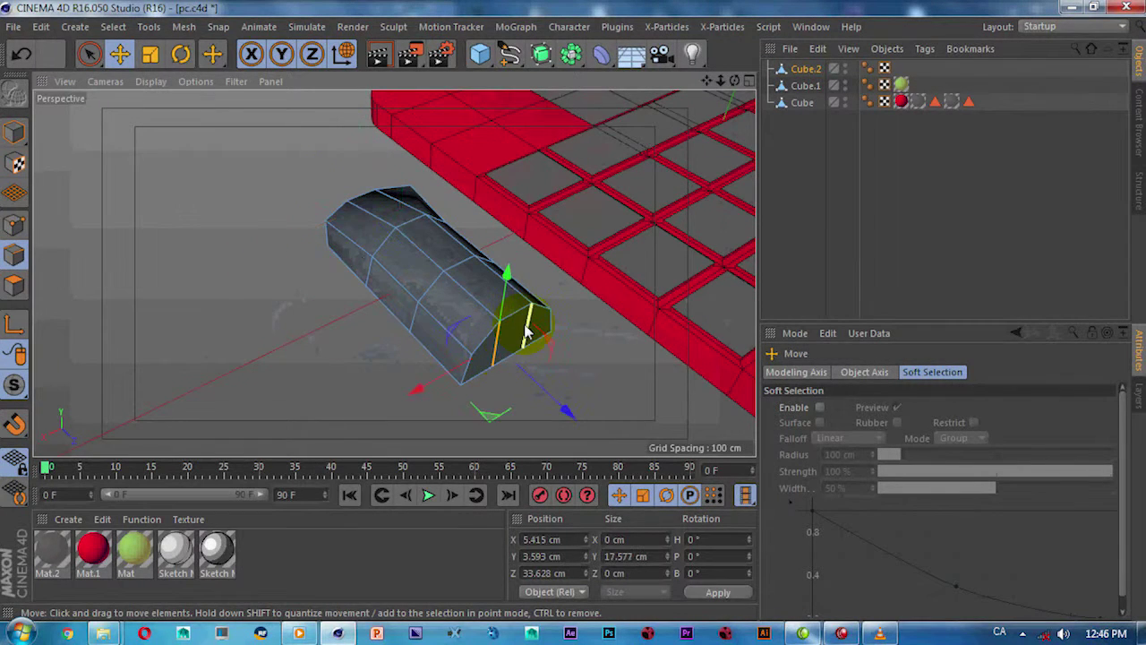
{"action": "left_click", "coordinate": [542, 373], "text": "shift"}
{"action": "mouse_move", "coordinate": [541, 370]}
{"action": "left_mouse_down", "text": "alt"}
{"action": "mouse_move", "coordinate": [573, 388]}
{"action": "mouse_move", "coordinate": [430, 366]}
{"action": "mouse_move", "coordinate": [453, 392]}
{"action": "mouse_move", "coordinate": [36, 201]}
{"action": "left_mouse_up", "text": "alt"}
{"action": "left_click", "coordinate": [13, 131]}
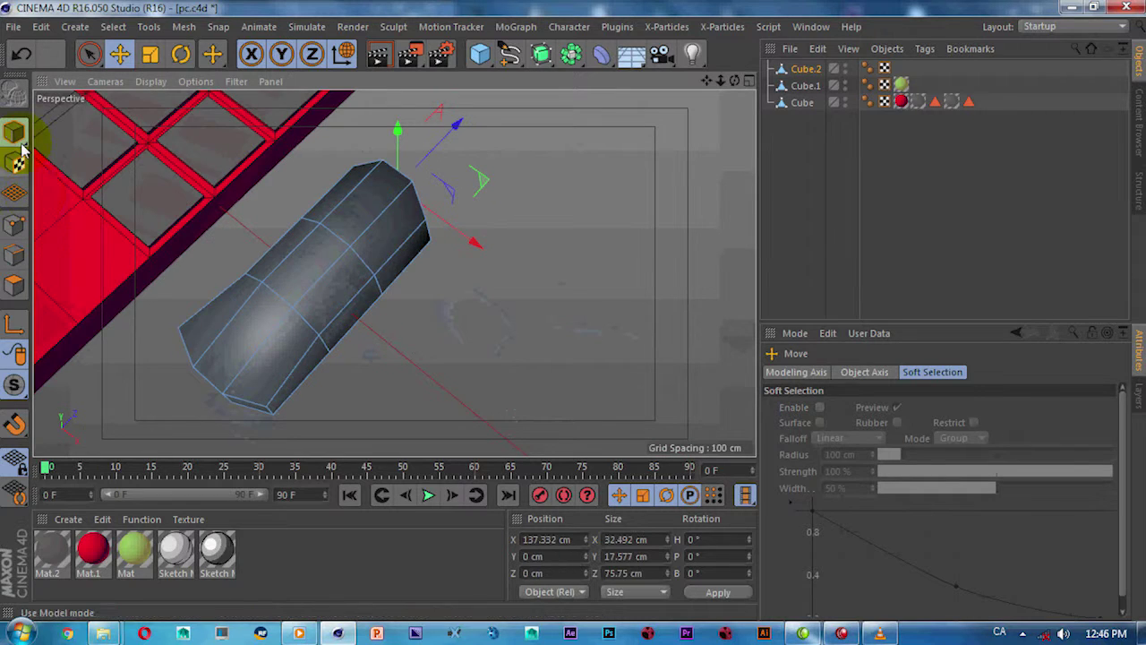
{"action": "left_click_drag", "start_coordinate": [328, 287], "coordinate": [309, 282], "text": "alt"}
{"action": "key", "text": "t"}
{"action": "mouse_move", "coordinate": [353, 217]}
{"action": "left_mouse_down"}
{"action": "mouse_move", "coordinate": [345, 190]}
{"action": "mouse_move", "coordinate": [358, 205]}
{"action": "mouse_move", "coordinate": [357, 265]}
{"action": "mouse_move", "coordinate": [312, 230]}
{"action": "mouse_move", "coordinate": [494, 296]}
{"action": "mouse_move", "coordinate": [421, 296]}
{"action": "mouse_move", "coordinate": [383, 343]}
{"action": "left_mouse_up"}
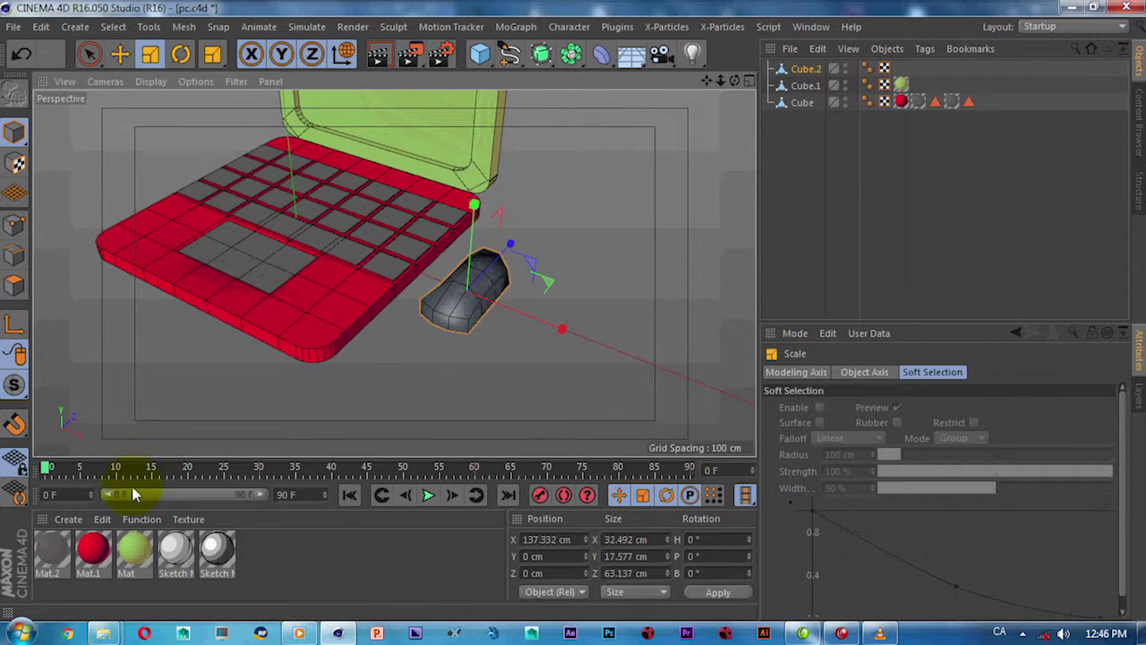
{"action": "left_click_drag", "start_coordinate": [93, 548], "coordinate": [467, 288]}
Add a Subdivision Surface and nest the mouse Cube.2 under it.
{"action": "left_click", "coordinate": [641, 215]}
{"action": "mouse_move", "coordinate": [641, 215]}
{"action": "left_mouse_down", "text": "alt"}
{"action": "mouse_move", "coordinate": [511, 263]}
{"action": "mouse_move", "coordinate": [472, 327]}
{"action": "mouse_move", "coordinate": [460, 299]}
{"action": "mouse_move", "coordinate": [434, 349]}
{"action": "mouse_move", "coordinate": [483, 307]}
{"action": "mouse_move", "coordinate": [468, 325]}
{"action": "left_mouse_up", "text": "alt"}
{"action": "left_click", "coordinate": [489, 378]}
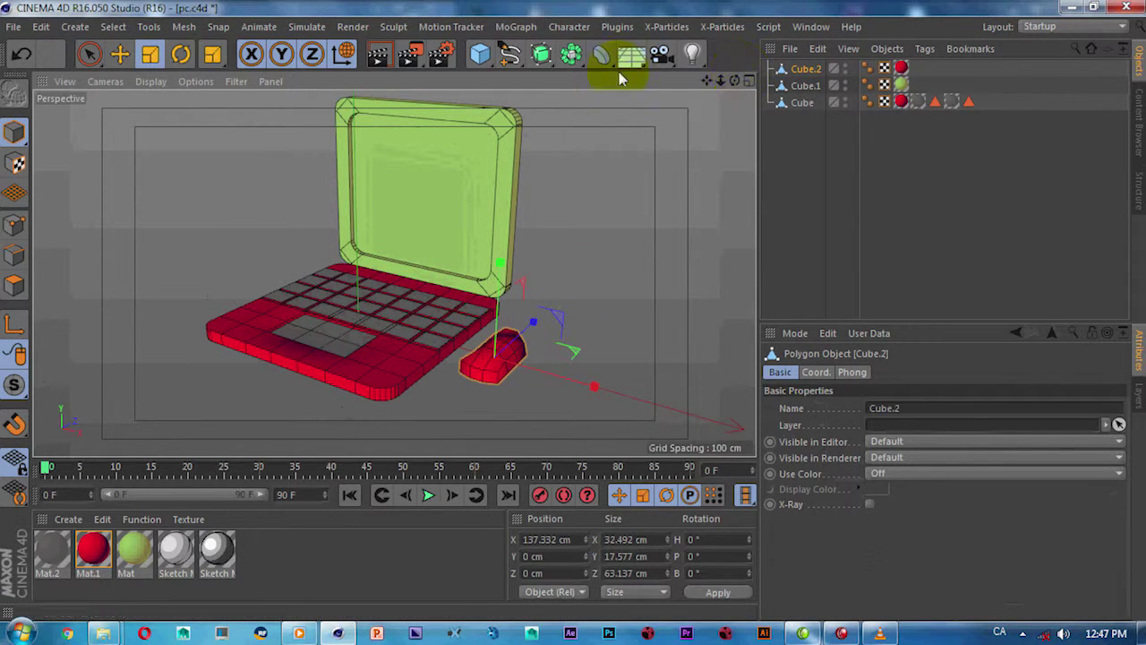
{"action": "left_click_drag", "start_coordinate": [541, 54], "coordinate": [614, 77]}
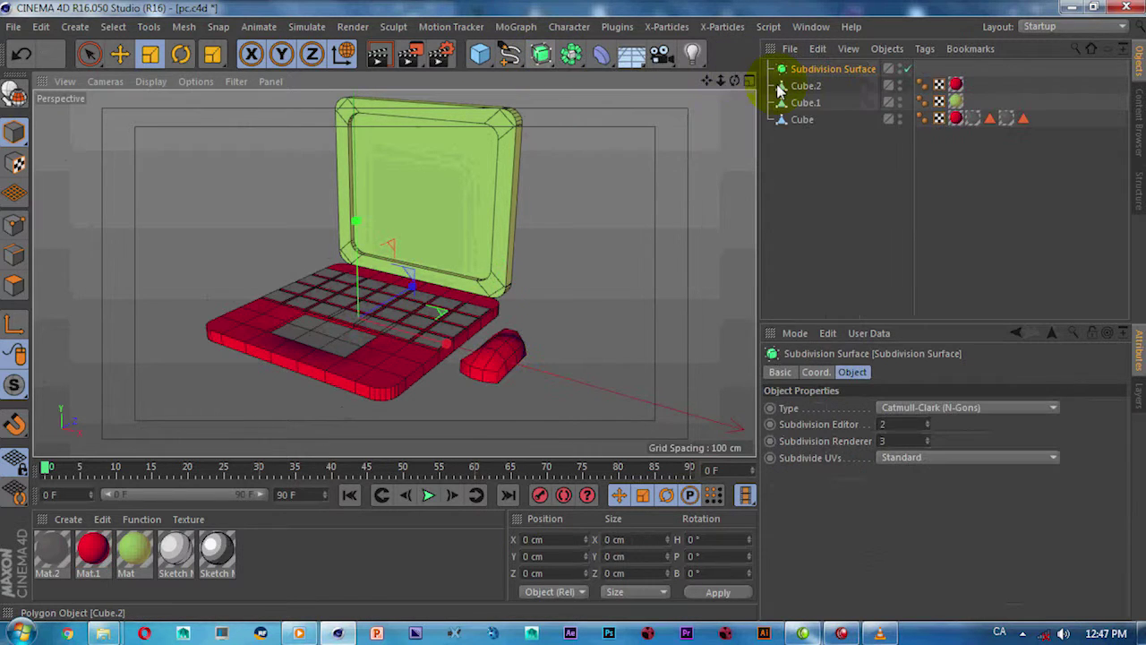
{"action": "left_click_drag", "start_coordinate": [779, 87], "coordinate": [810, 70]}
{"action": "left_click_drag", "start_coordinate": [582, 185], "coordinate": [511, 292], "text": "alt"}
{"action": "key", "text": "ctrl+z"}
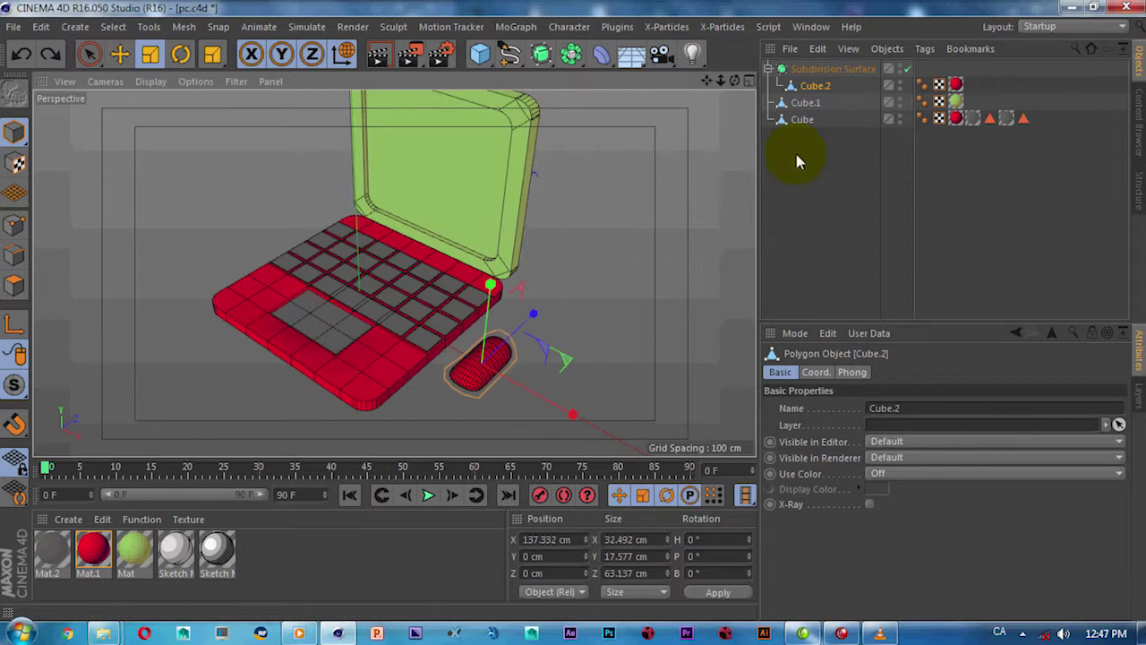
Lower the Subdivision Surface's editor and renderer subdivisions from 3 to 1.
{"action": "left_click", "coordinate": [824, 69]}
{"action": "left_click", "coordinate": [927, 423]}
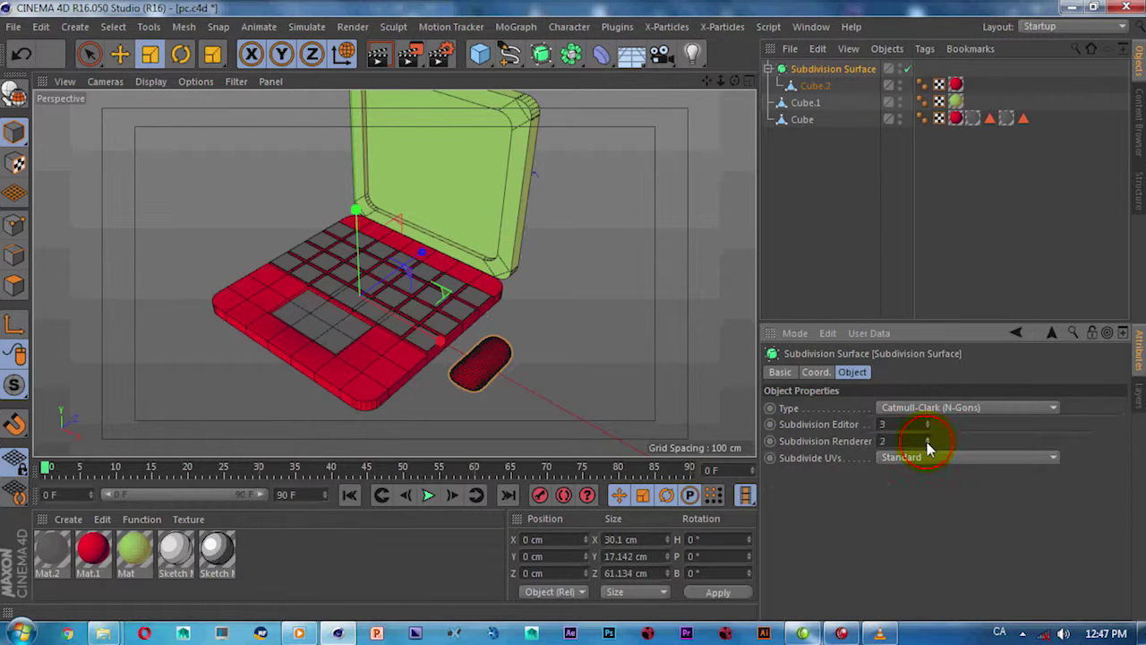
{"action": "left_click", "coordinate": [927, 428]}
{"action": "left_click", "coordinate": [928, 428]}
{"action": "mouse_move", "coordinate": [595, 324]}
{"action": "left_mouse_down", "text": "alt"}
{"action": "mouse_move", "coordinate": [591, 334]}
{"action": "mouse_move", "coordinate": [519, 312]}
{"action": "mouse_move", "coordinate": [533, 293]}
{"action": "mouse_move", "coordinate": [493, 315]}
{"action": "mouse_move", "coordinate": [468, 287]}
{"action": "mouse_move", "coordinate": [468, 307]}
{"action": "mouse_move", "coordinate": [415, 322]}
{"action": "mouse_move", "coordinate": [440, 325]}
{"action": "mouse_move", "coordinate": [439, 307]}
{"action": "left_mouse_up", "text": "alt"}
{"action": "left_click", "coordinate": [517, 326]}
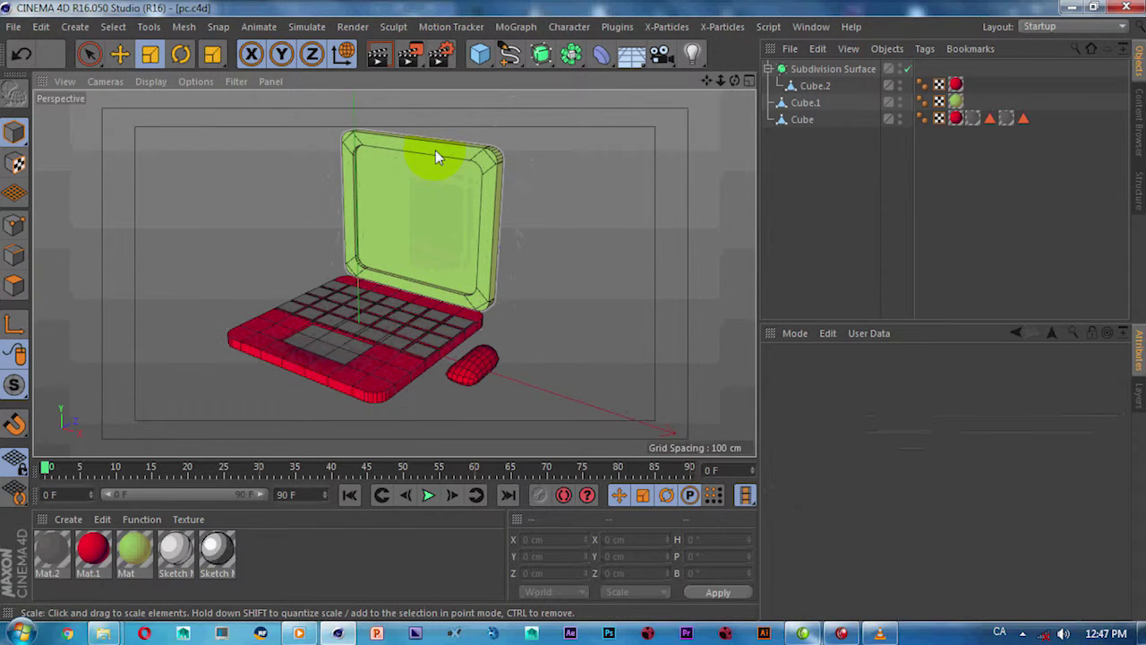
Render the current view with Ctrl+R to preview the toon look of the laptop and mouse.
{"action": "left_click", "coordinate": [411, 57]}
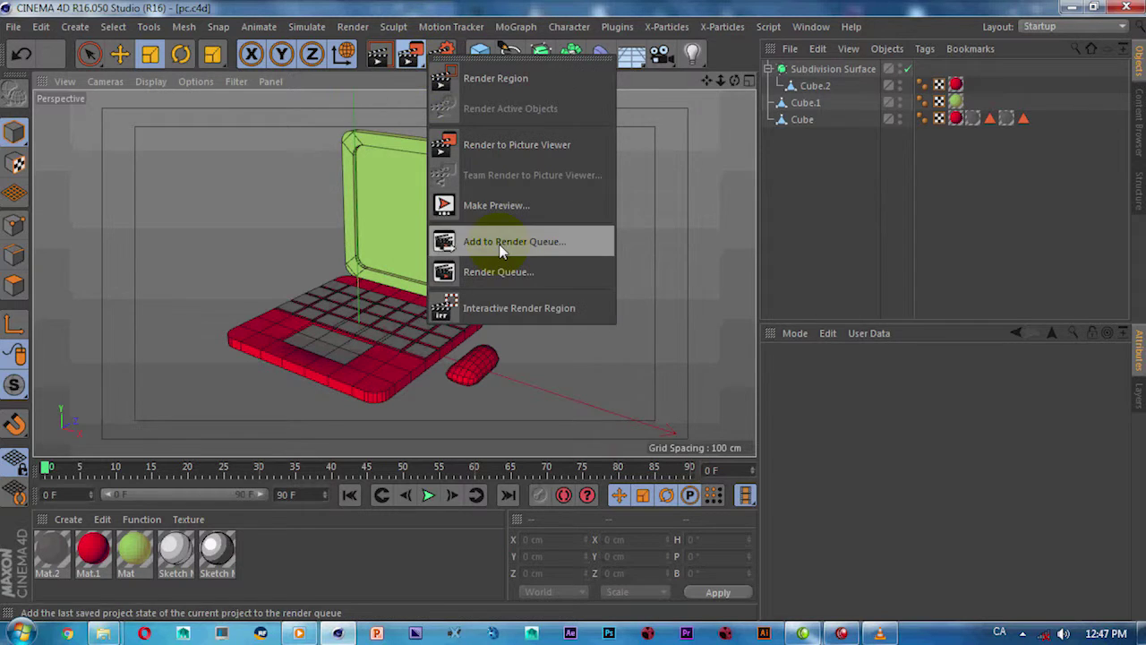
{"action": "key", "text": "ctrl+r"}
{"action": "left_click_drag", "start_coordinate": [504, 302], "coordinate": [475, 302], "text": "alt"}
{"action": "key", "text": "ctrl+r"}
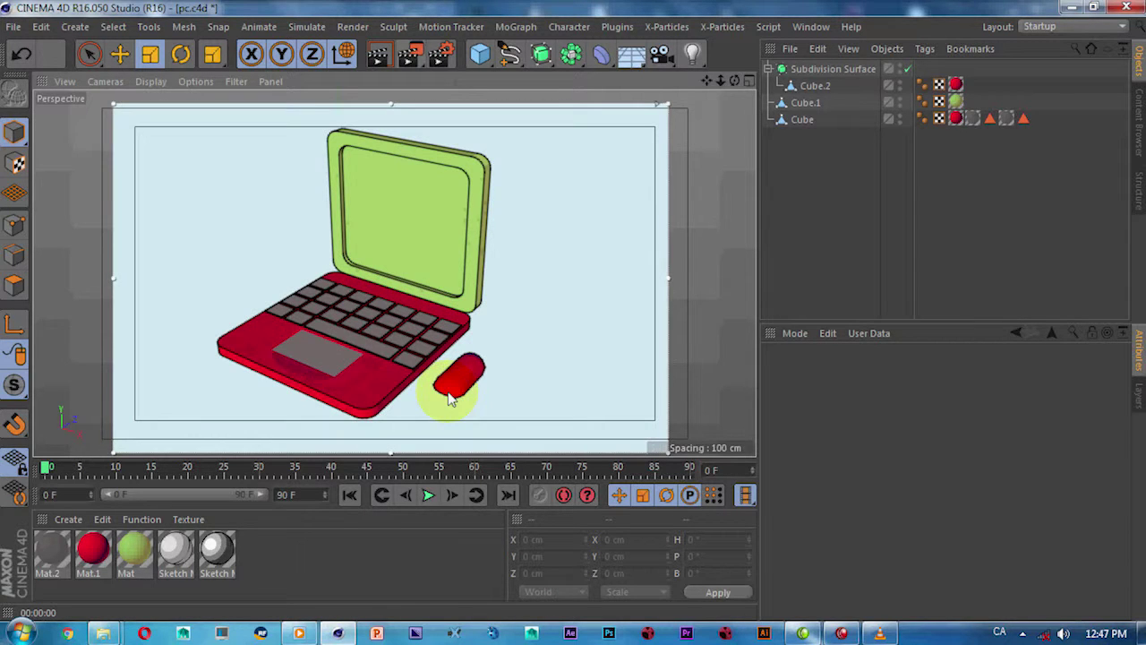
Uncheck Outline in the Render Settings' Sketch and Toon lines, keeping the effect enabled.
{"action": "left_click", "coordinate": [447, 67]}
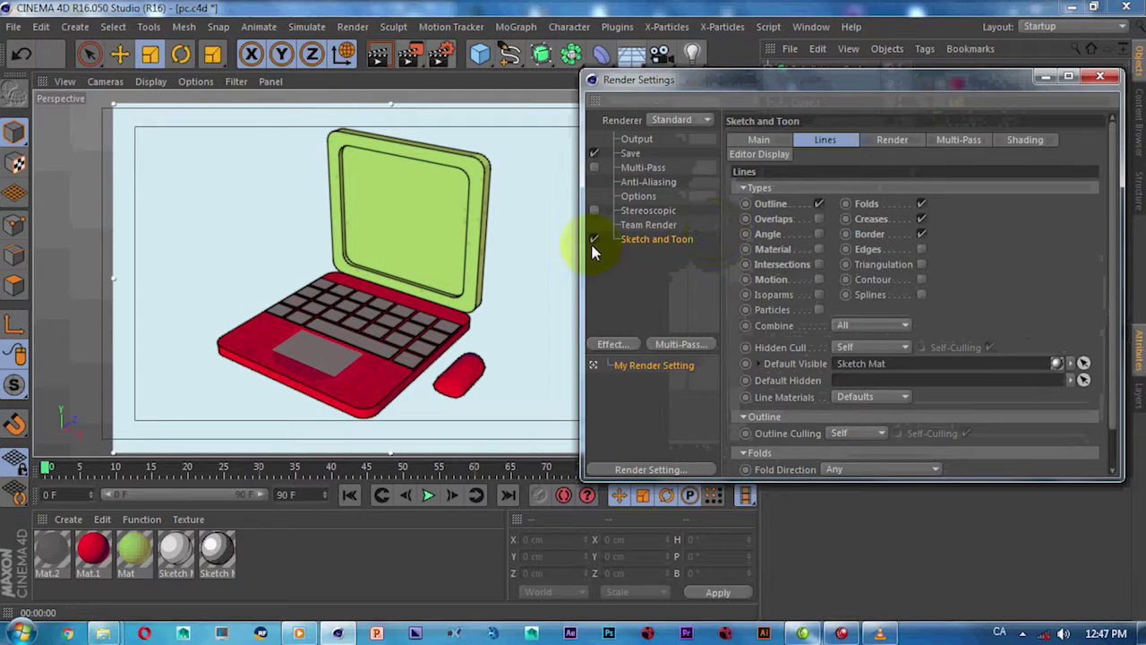
{"action": "left_click", "coordinate": [593, 239]}
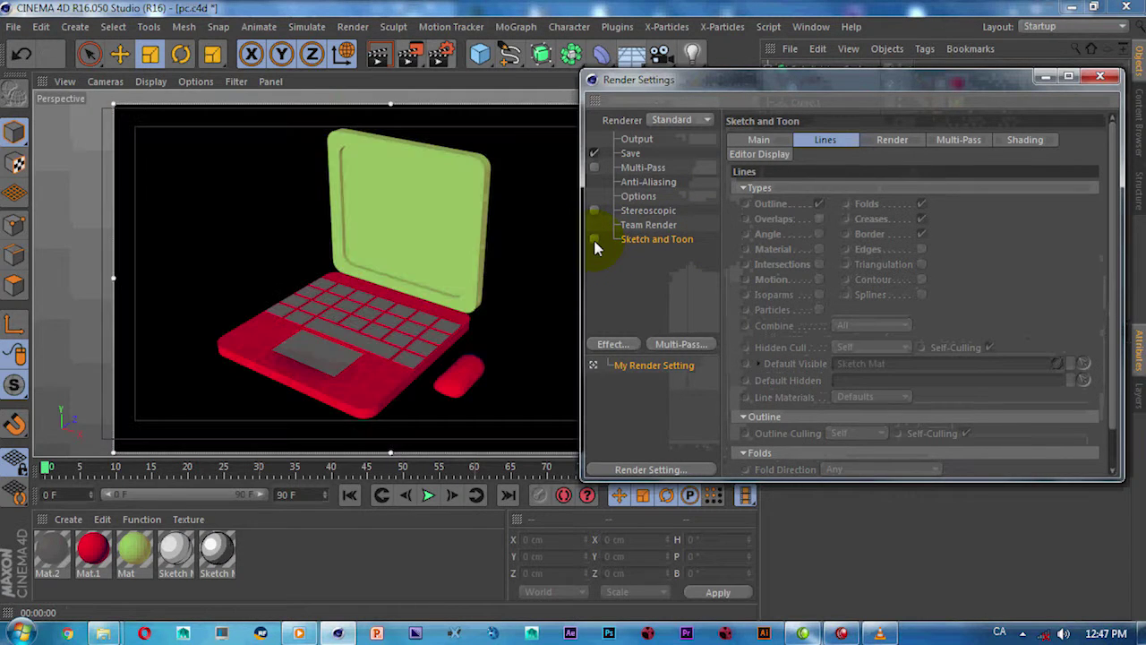
{"action": "left_click", "coordinate": [594, 242]}
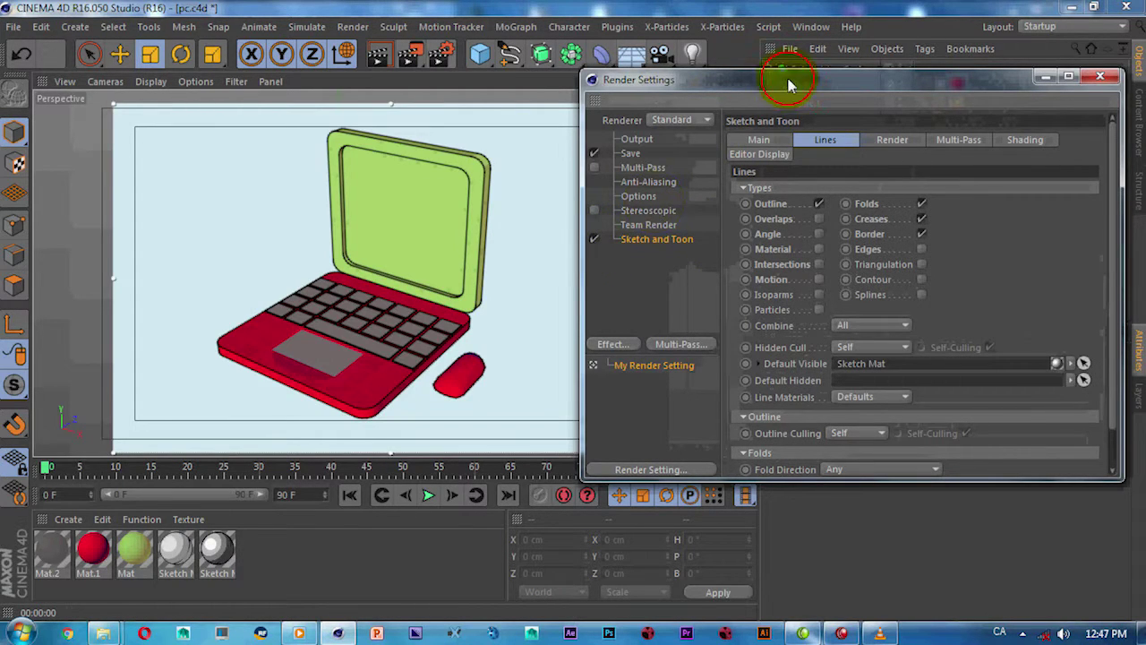
{"action": "left_click_drag", "start_coordinate": [788, 84], "coordinate": [780, 82]}
{"action": "left_click", "coordinate": [810, 200]}
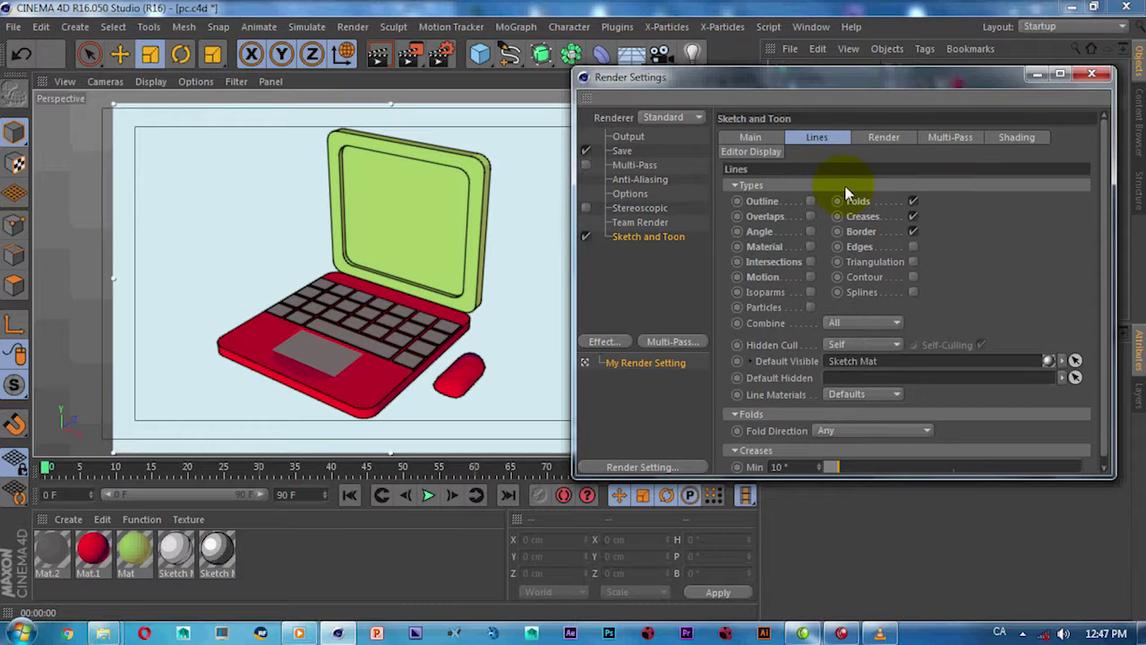
Set the Sketch and Toon Shading background colour to light purple (R232 G211 B241).
{"action": "left_click", "coordinate": [1012, 138]}
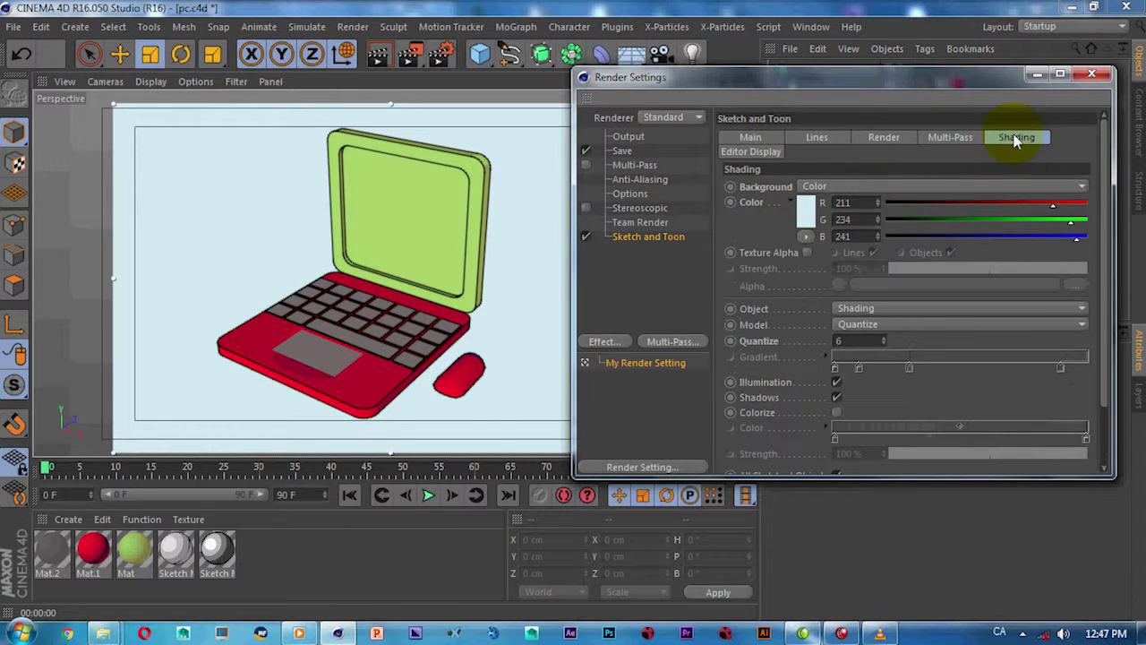
{"action": "left_click", "coordinate": [811, 219]}
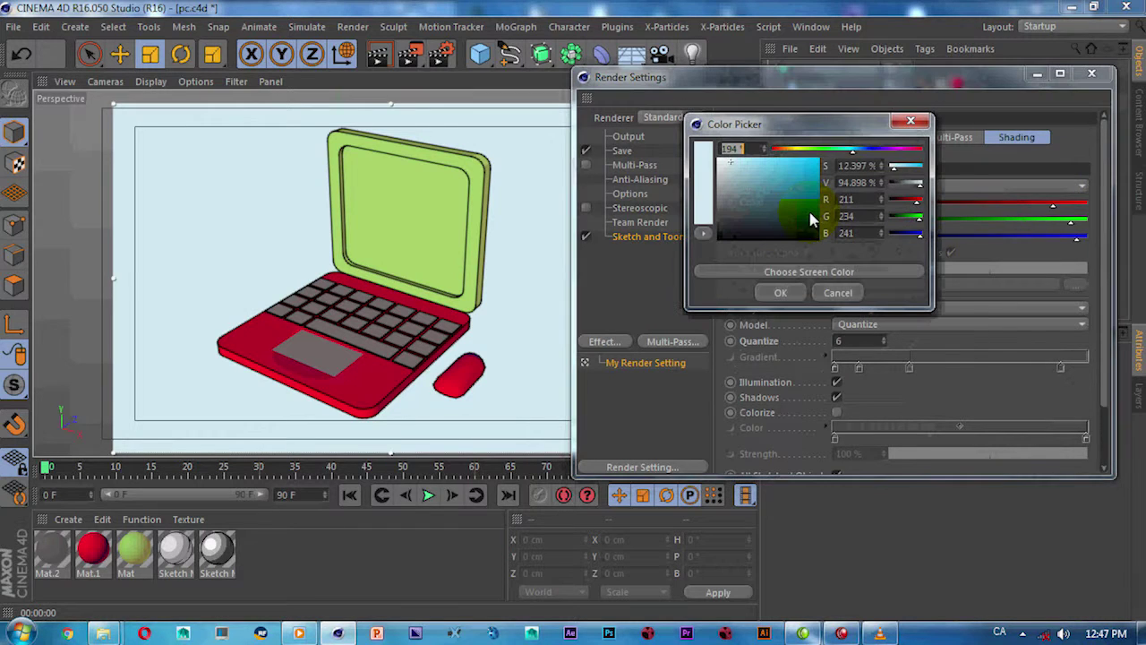
{"action": "left_click", "coordinate": [889, 149]}
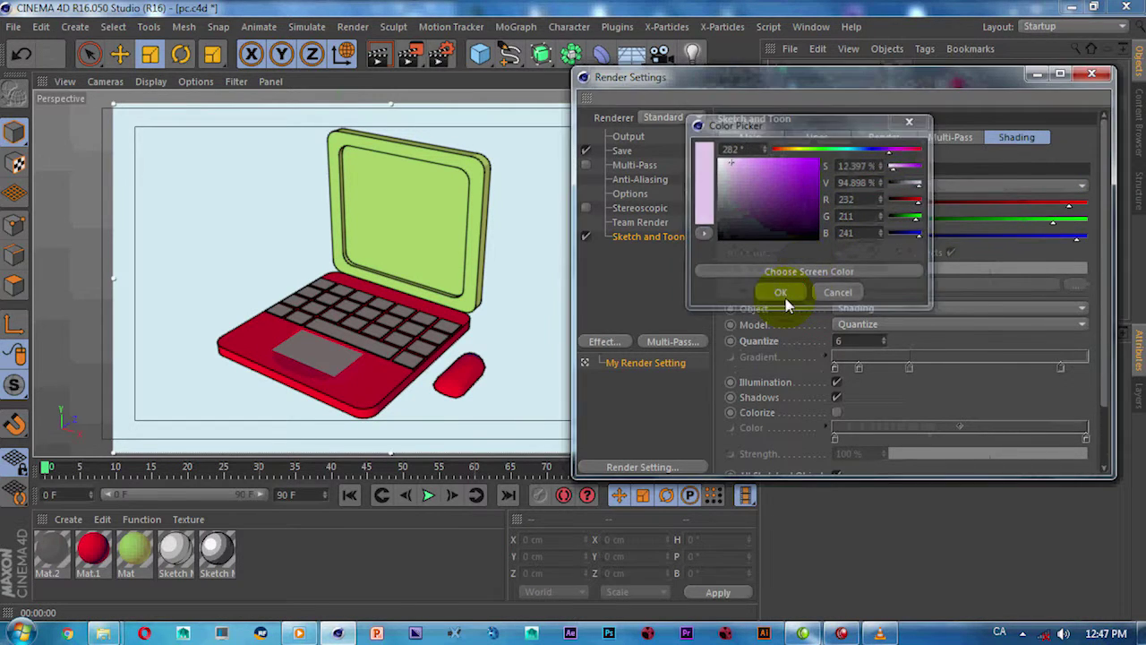
{"action": "left_click", "coordinate": [782, 295]}
{"action": "left_click_drag", "start_coordinate": [969, 82], "coordinate": [1001, 114]}
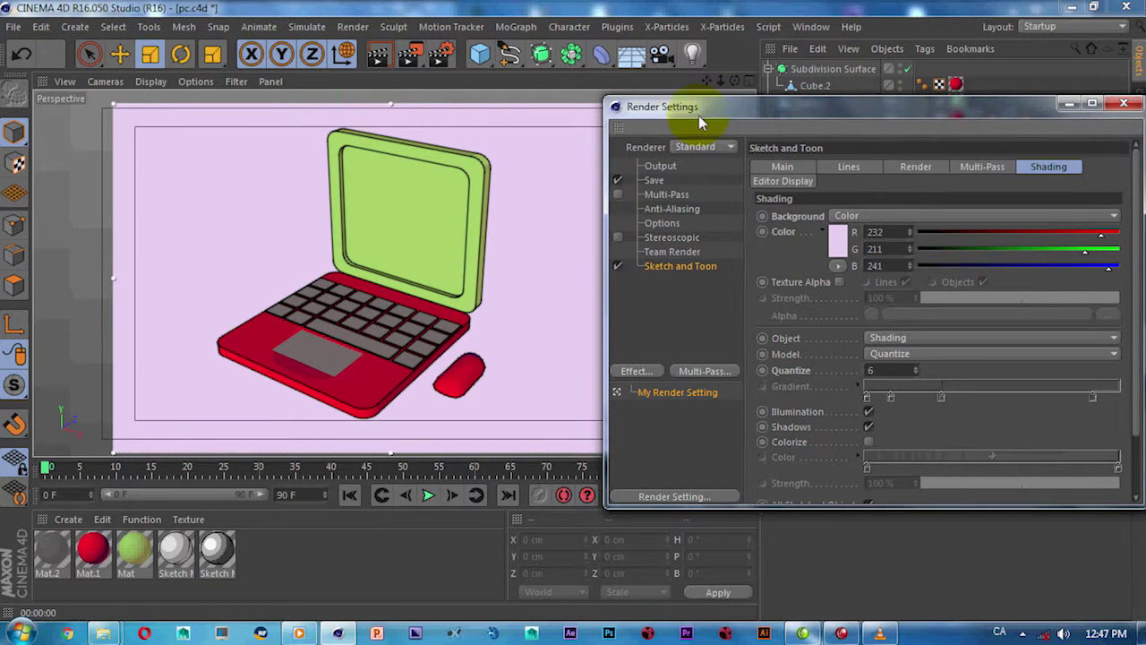
Render the view to preview the lilac background, then return to the normal editor view.
{"action": "left_click", "coordinate": [380, 55]}
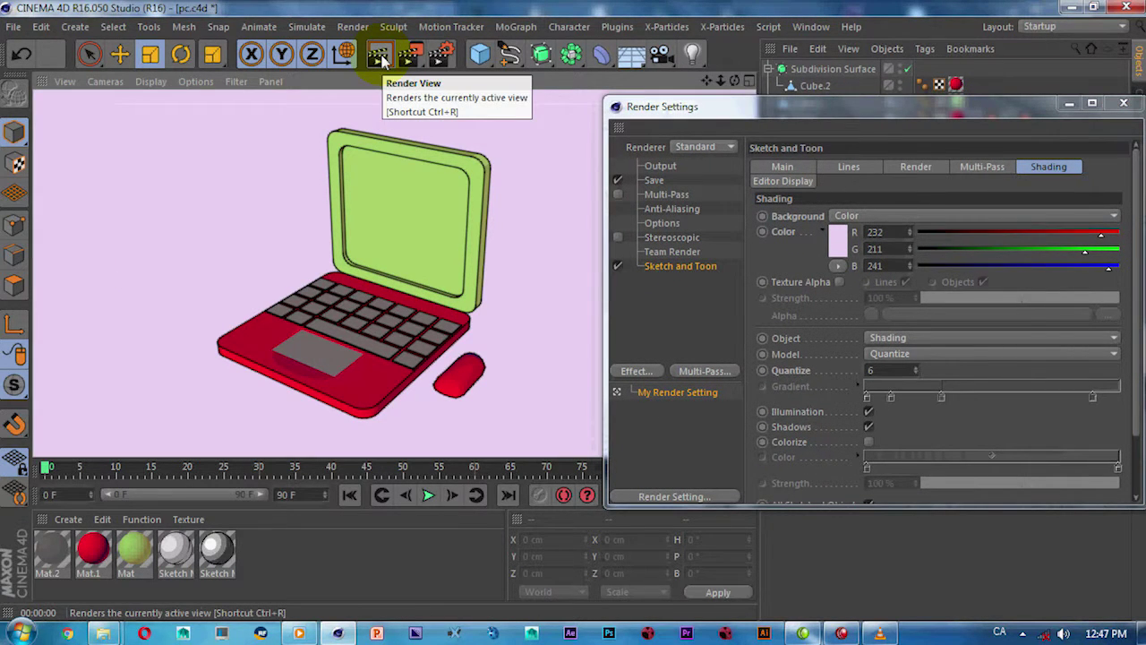
{"action": "left_click", "coordinate": [380, 56]}
{"action": "left_click", "coordinate": [438, 130]}
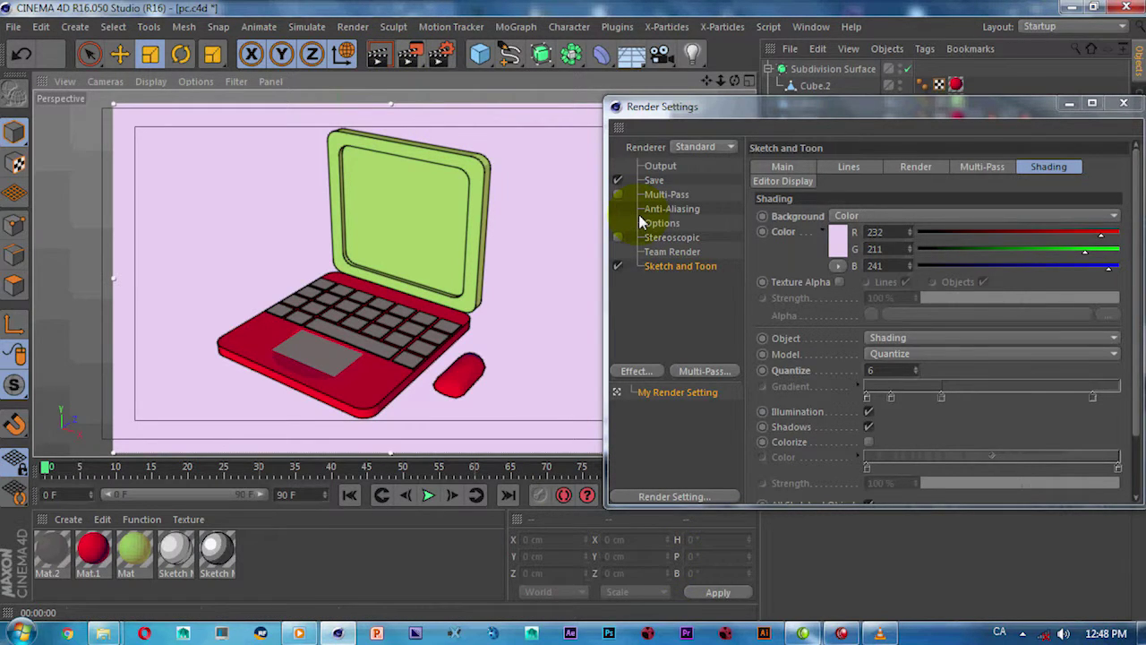
{"action": "left_click_drag", "start_coordinate": [718, 122], "coordinate": [704, 103]}
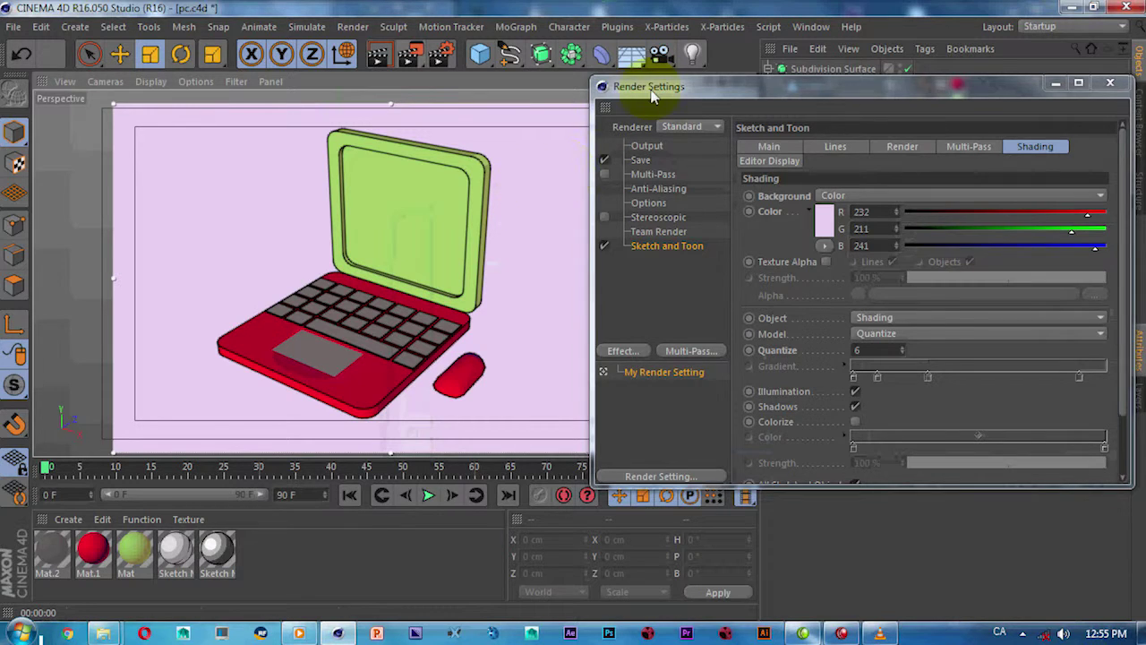
Turn off Folds in the Sketch and Toon line types, keeping Creases on.
{"action": "left_click_drag", "start_coordinate": [652, 96], "coordinate": [636, 94]}
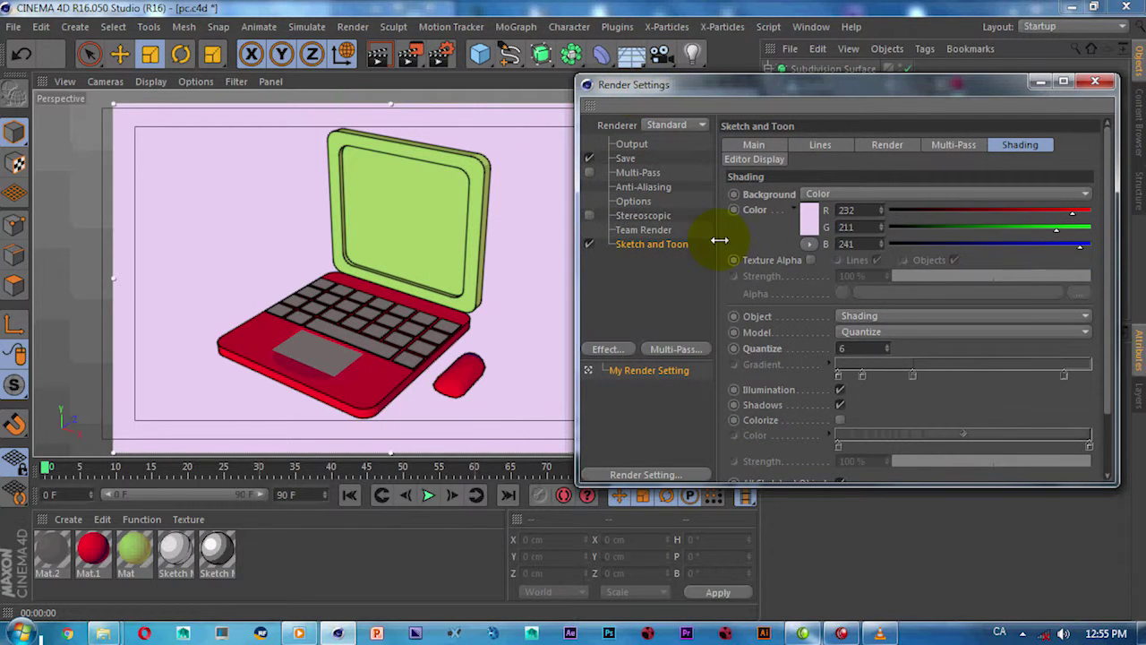
{"action": "left_click", "coordinate": [827, 148]}
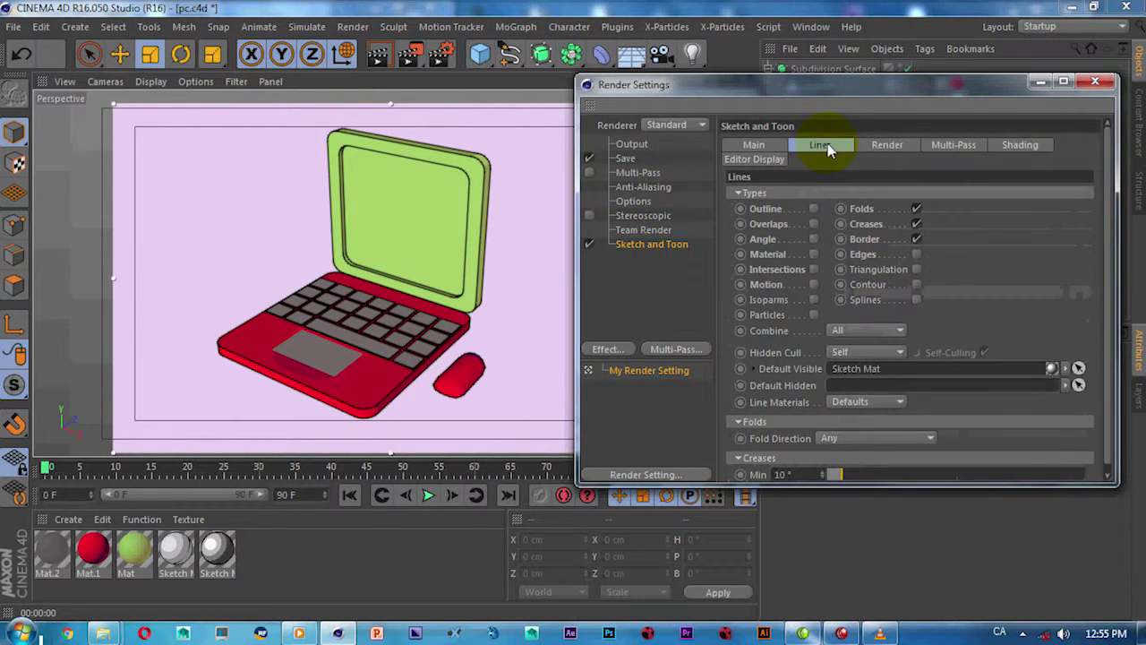
{"action": "left_click", "coordinate": [915, 211]}
{"action": "left_click", "coordinate": [471, 379]}
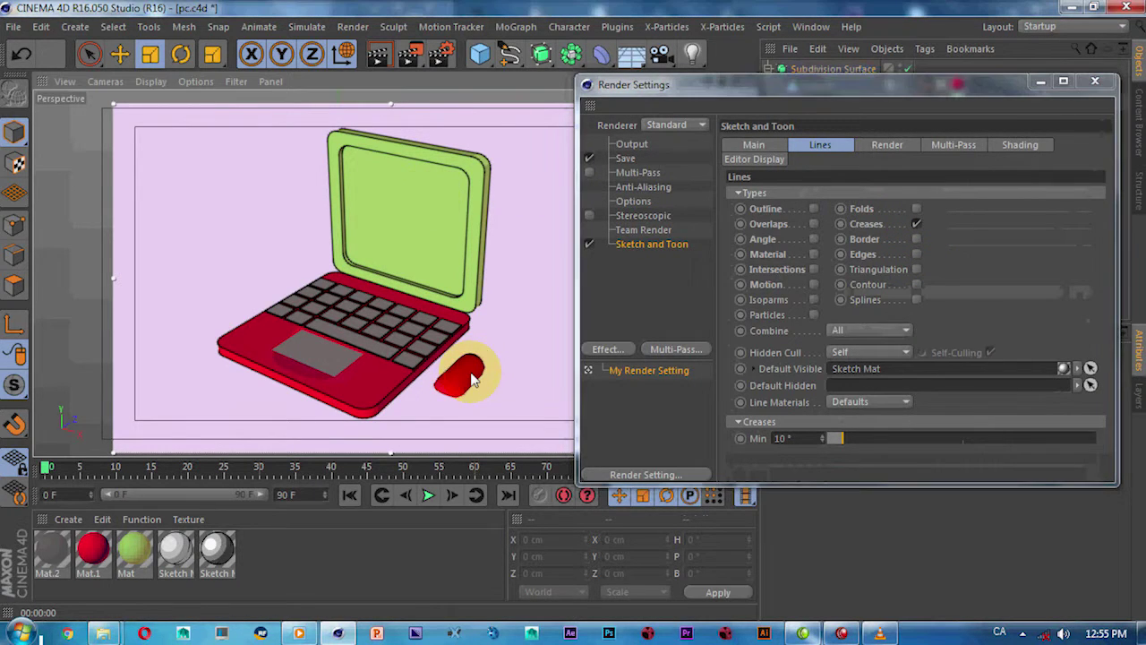
Set the mouse's Phong tag Phong Angle to 10°.
{"action": "left_click_drag", "start_coordinate": [875, 104], "coordinate": [798, 289]}
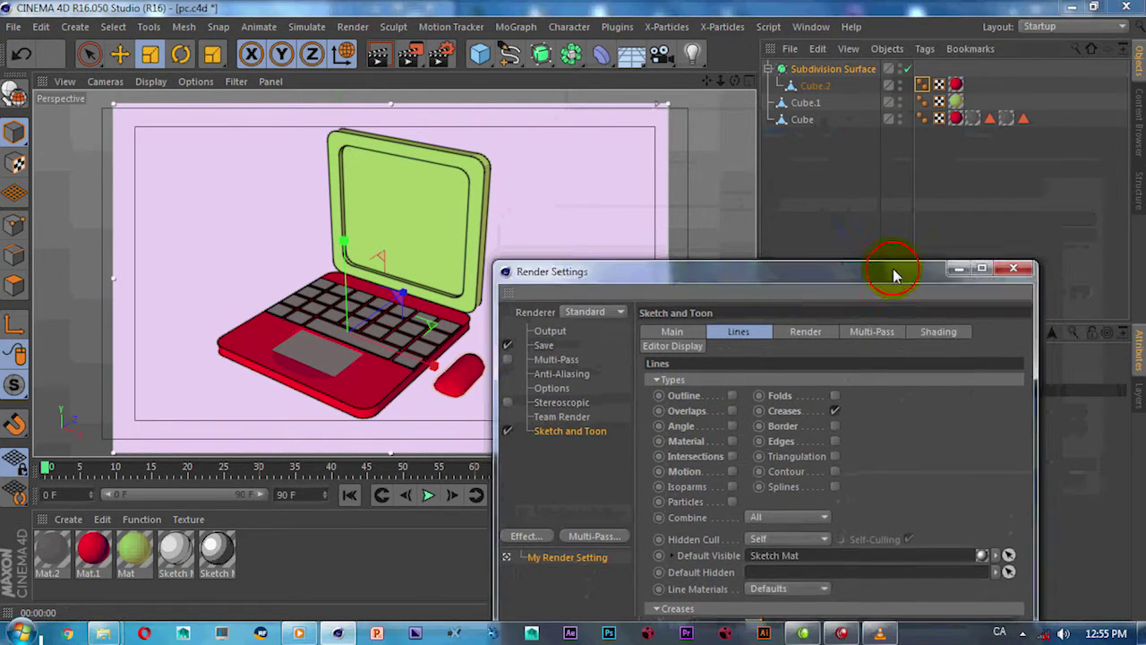
{"action": "left_click_drag", "start_coordinate": [893, 268], "coordinate": [591, 87]}
{"action": "double_click", "coordinate": [591, 87]}
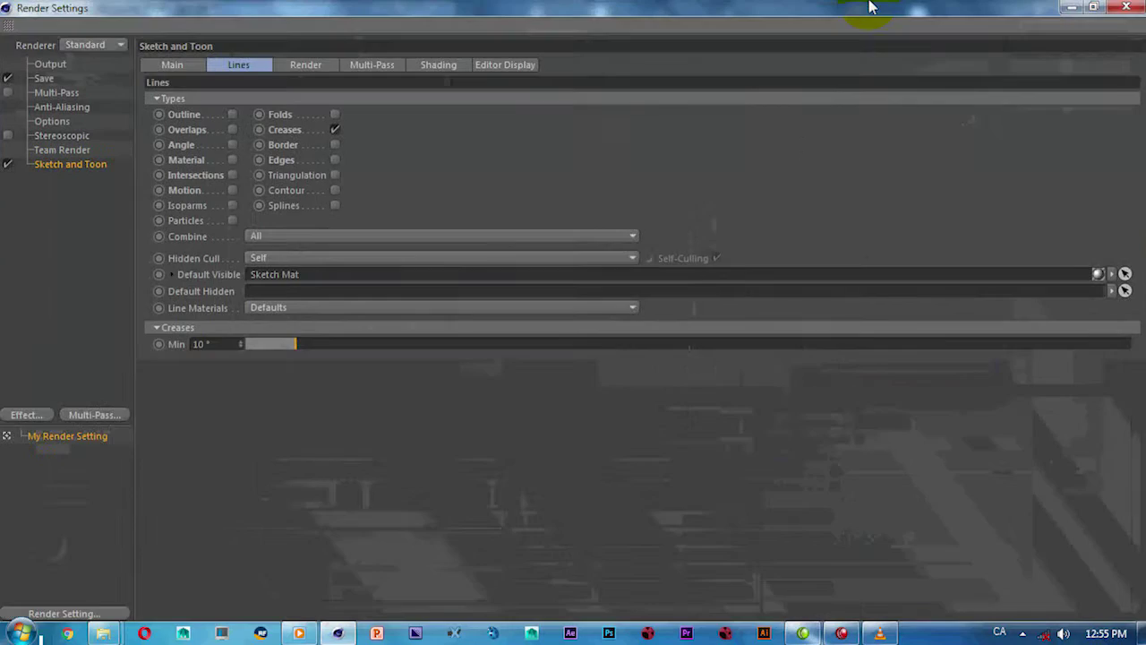
{"action": "left_click", "coordinate": [1091, 9]}
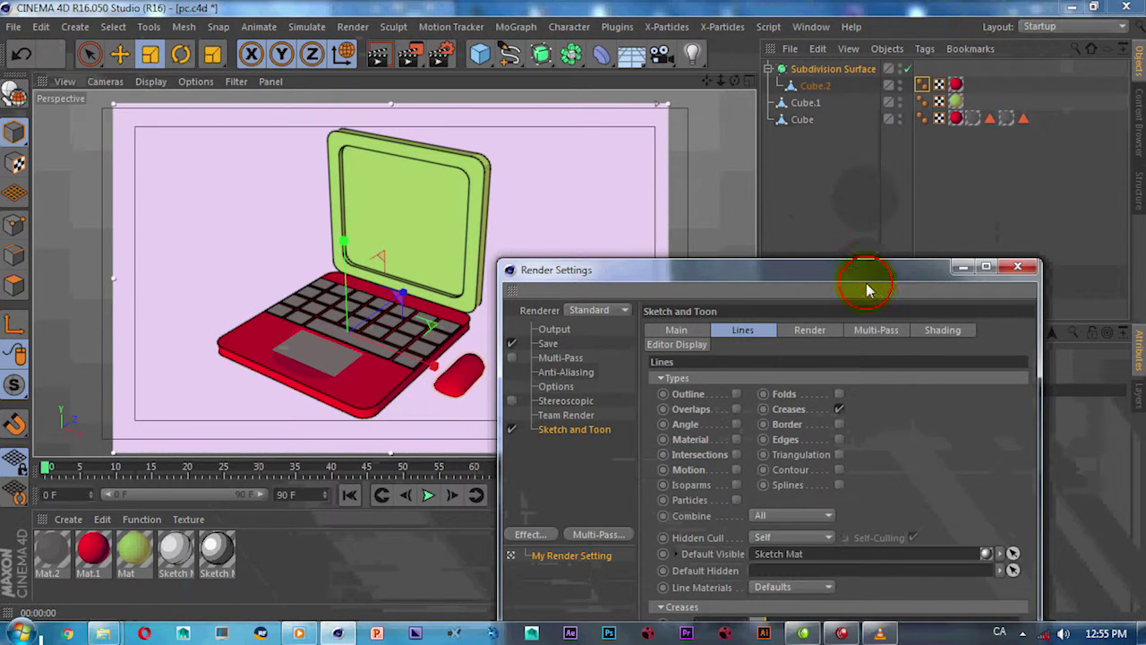
{"action": "left_click_drag", "start_coordinate": [900, 286], "coordinate": [543, 386]}
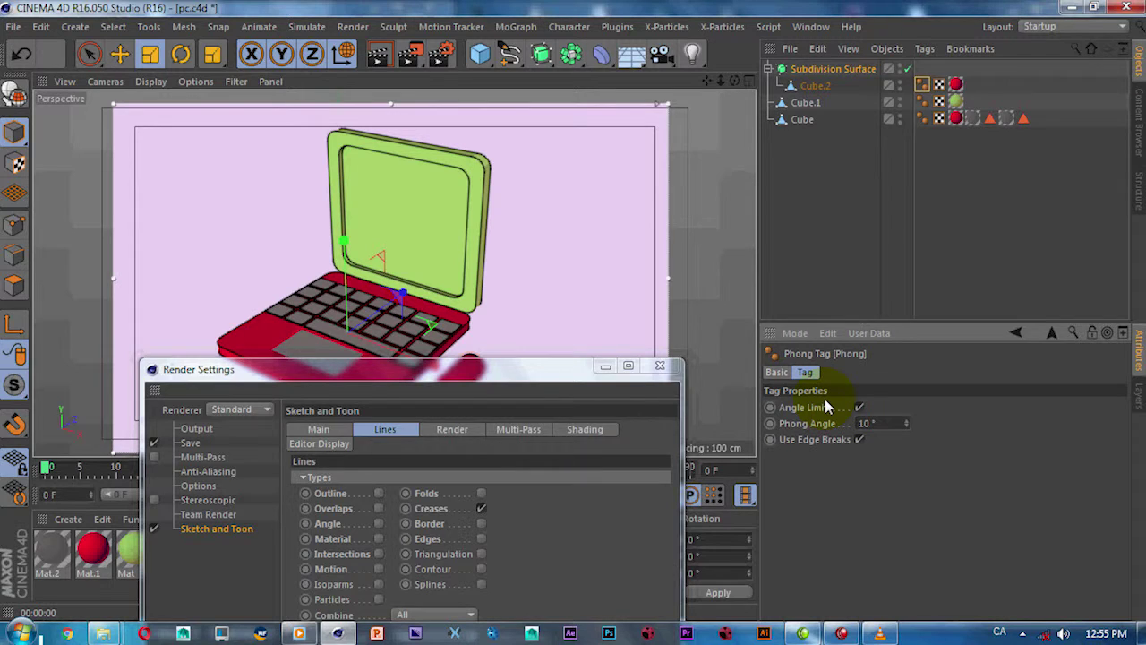
{"action": "mouse_move", "coordinate": [526, 368]}
{"action": "left_mouse_down"}
{"action": "mouse_move", "coordinate": [472, 436]}
{"action": "mouse_move", "coordinate": [776, 524]}
{"action": "left_mouse_up"}
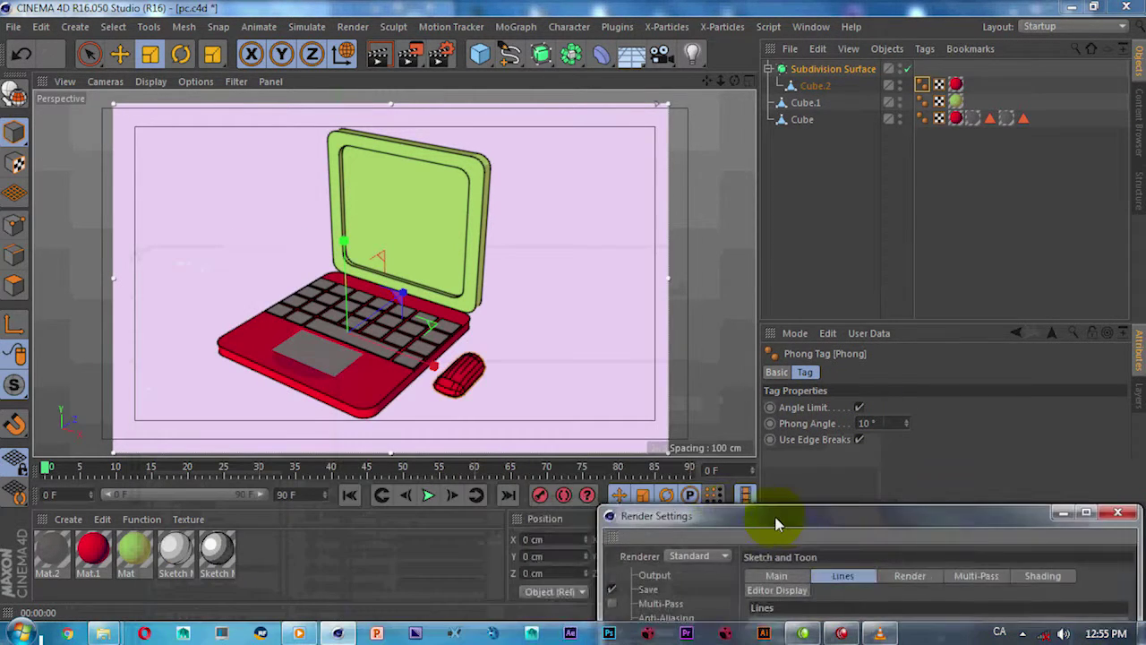
{"action": "left_click", "coordinate": [889, 426]}
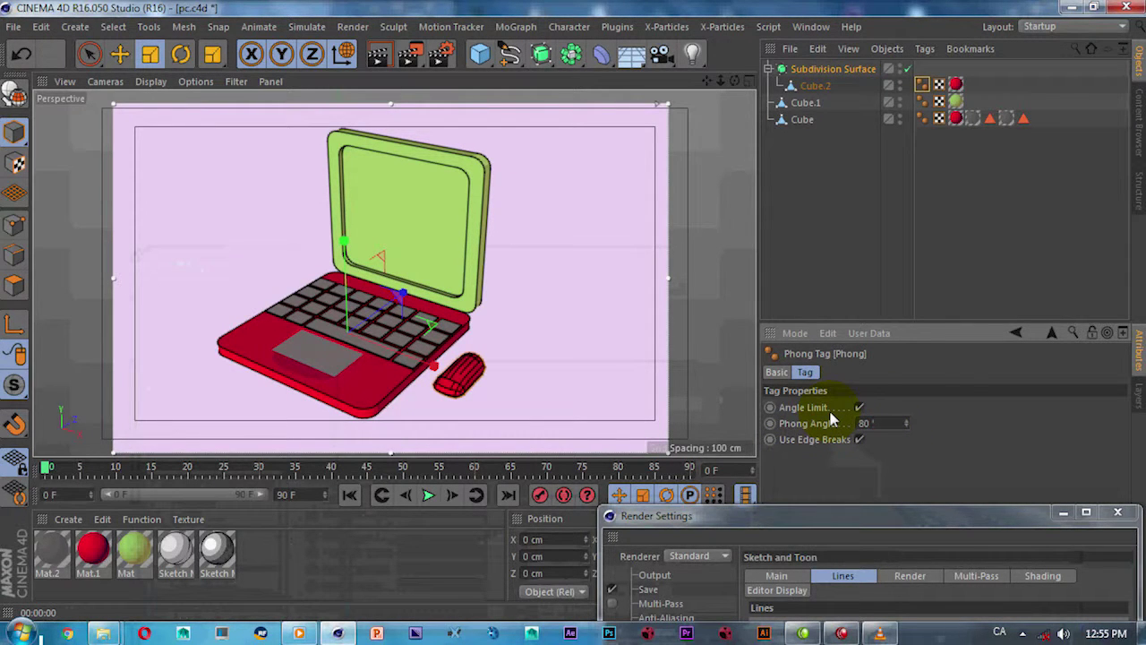
{"action": "key", "text": "Return"}
{"action": "type", "text": "10"}
{"action": "scroll", "coordinate": [430, 386], "scroll_direction": "up", "scroll_amount": 2}
{"action": "scroll", "coordinate": [458, 391], "scroll_direction": "up", "scroll_amount": 3}
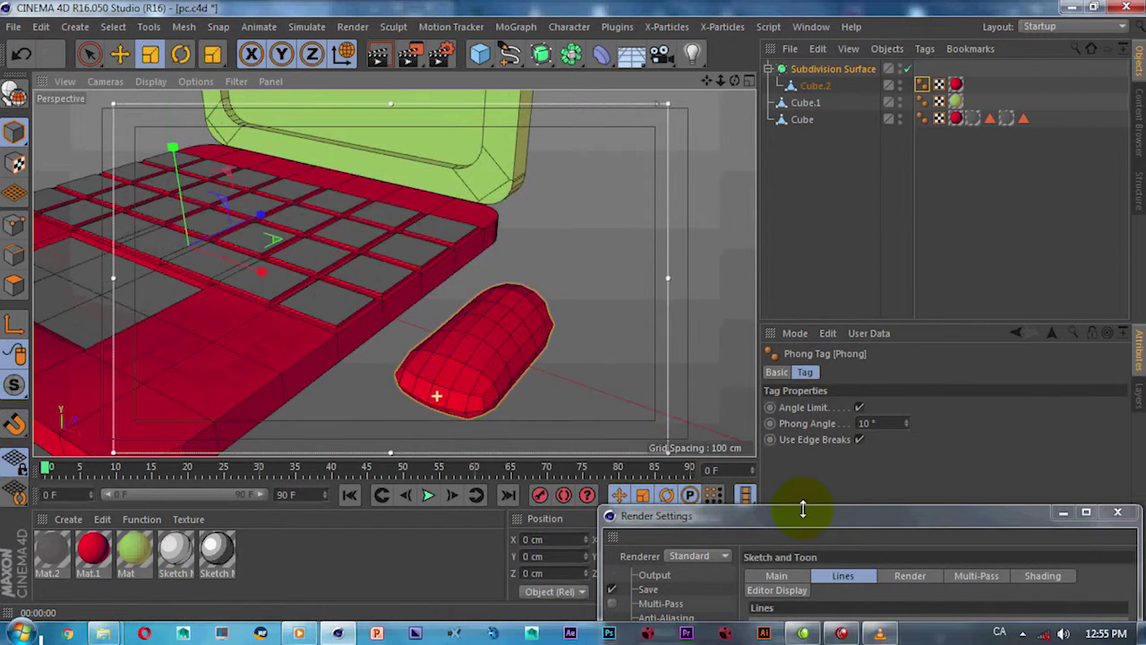
Re-render and test Creases Min angles of 45° and 15°, then type the minimum back in directly.
{"action": "key", "text": "ctrl+r"}
{"action": "left_click_drag", "start_coordinate": [798, 516], "coordinate": [793, 160]}
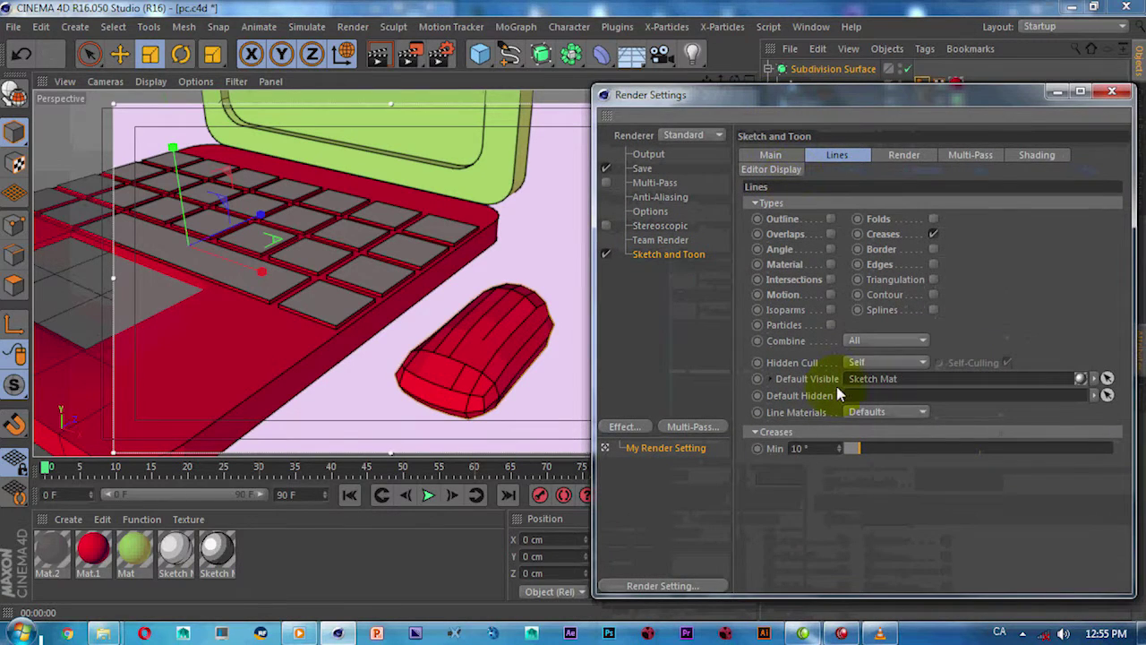
{"action": "left_click_drag", "start_coordinate": [852, 449], "coordinate": [914, 453]}
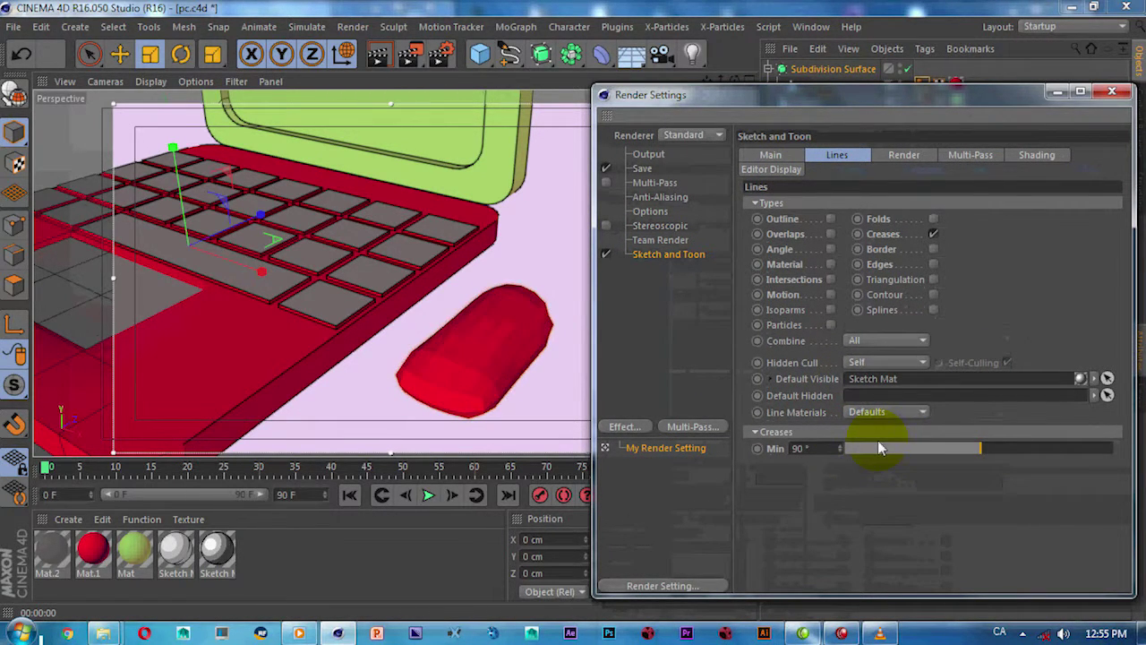
{"action": "left_click_drag", "start_coordinate": [889, 453], "coordinate": [867, 452]}
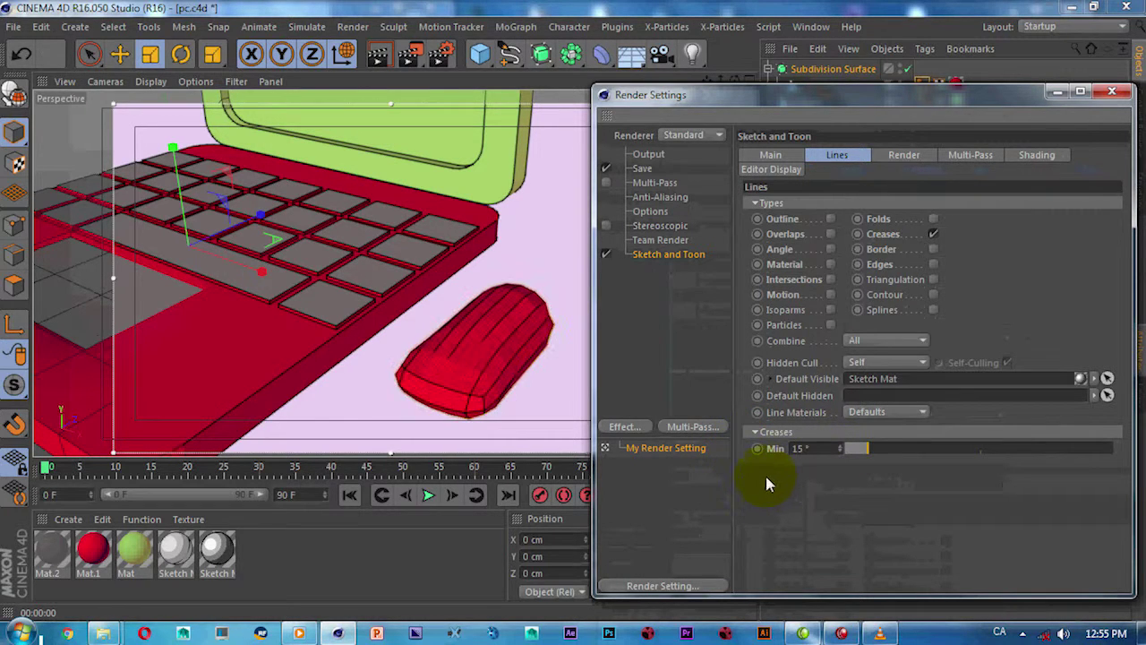
{"action": "double_click", "coordinate": [825, 448]}
{"action": "type", "text": "1"}
Switch off Creases and enable Triangulation lines, then render to preview the result.
{"action": "left_click", "coordinate": [933, 234]}
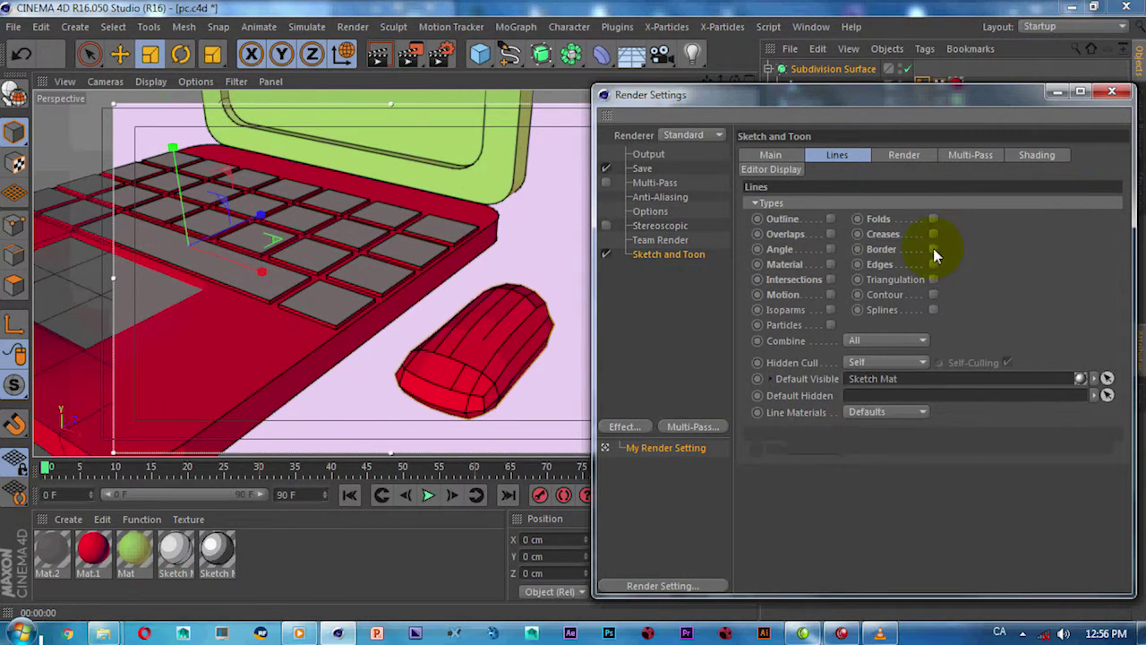
{"action": "left_click", "coordinate": [933, 280]}
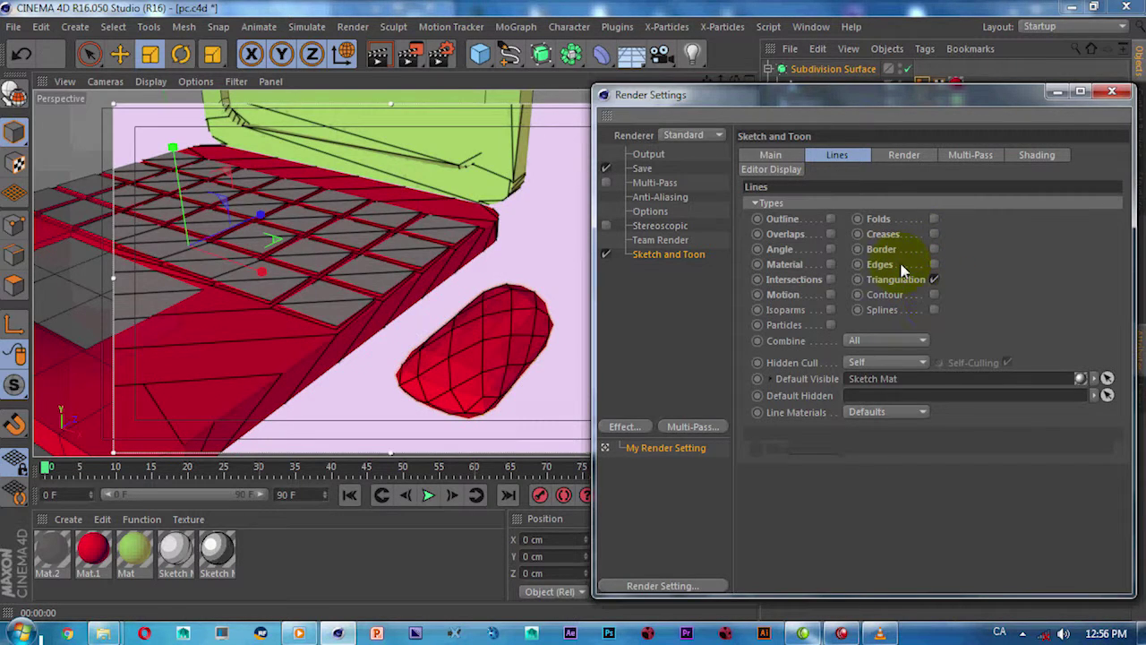
{"action": "scroll", "coordinate": [455, 225], "scroll_direction": "down", "scroll_amount": 5}
{"action": "mouse_move", "coordinate": [454, 224]}
{"action": "left_mouse_down", "text": "alt"}
{"action": "mouse_move", "coordinate": [432, 242]}
{"action": "mouse_move", "coordinate": [439, 315]}
{"action": "left_mouse_up", "text": "alt"}
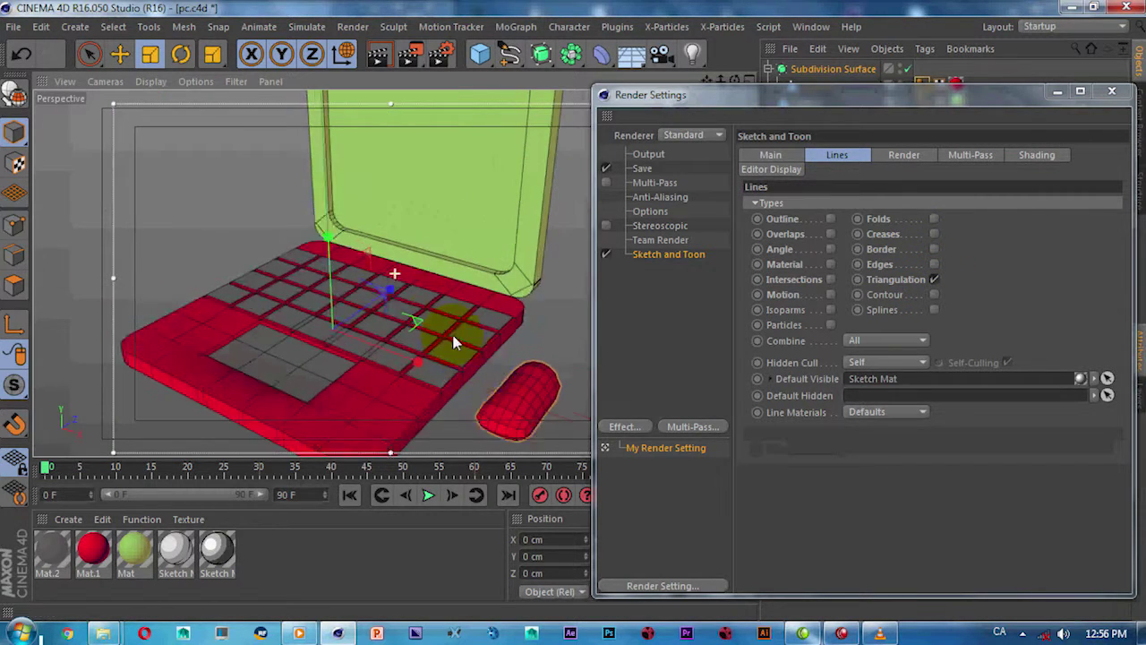
{"action": "scroll", "coordinate": [439, 315], "scroll_direction": "down", "scroll_amount": 3}
{"action": "key", "text": "ctrl+r"}
{"action": "key", "text": "ctrl+r"}
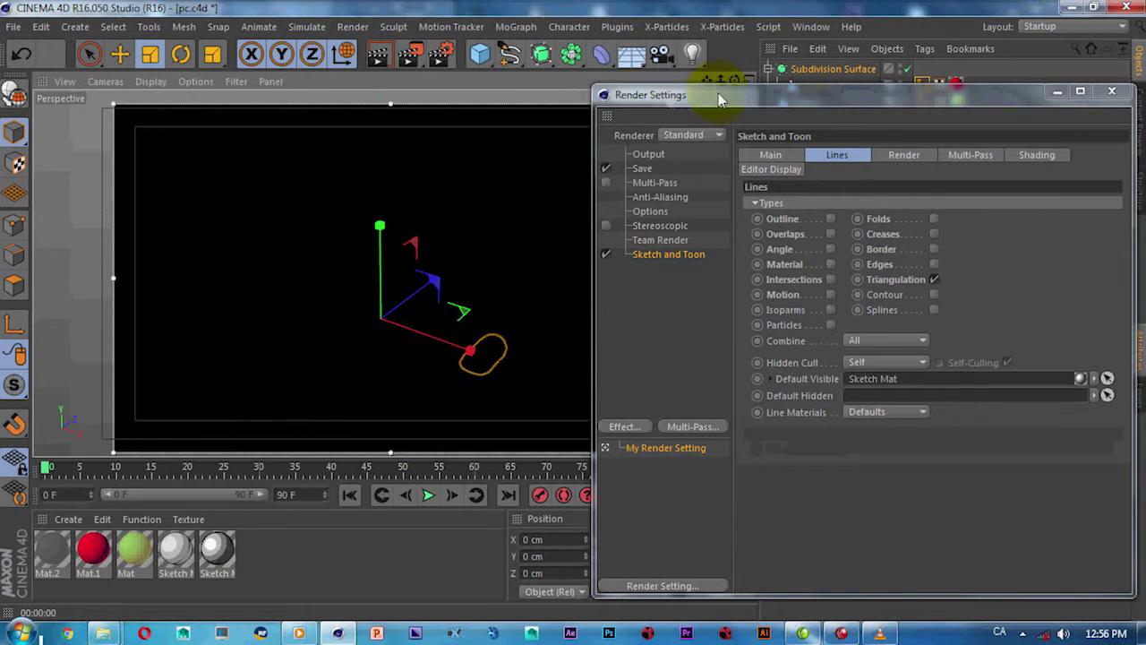
{"action": "left_click_drag", "start_coordinate": [718, 96], "coordinate": [706, 94]}
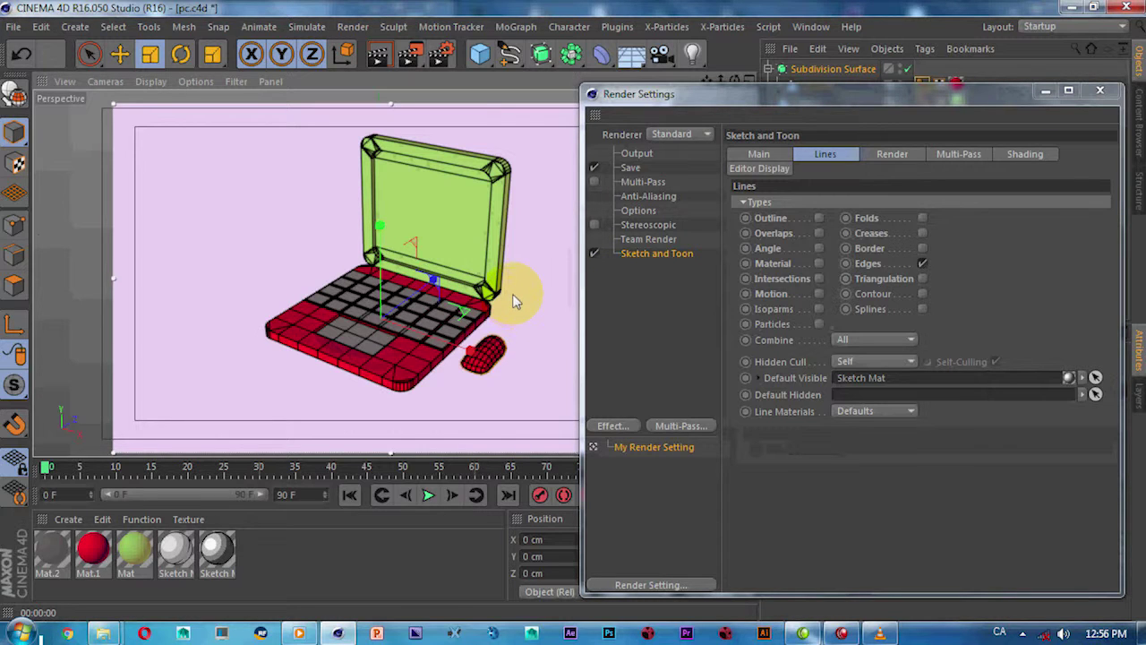
Turn off Edge and Intersection lines, re-enable Creases, and select the mouse object Cube.2.
{"action": "key", "text": "e"}
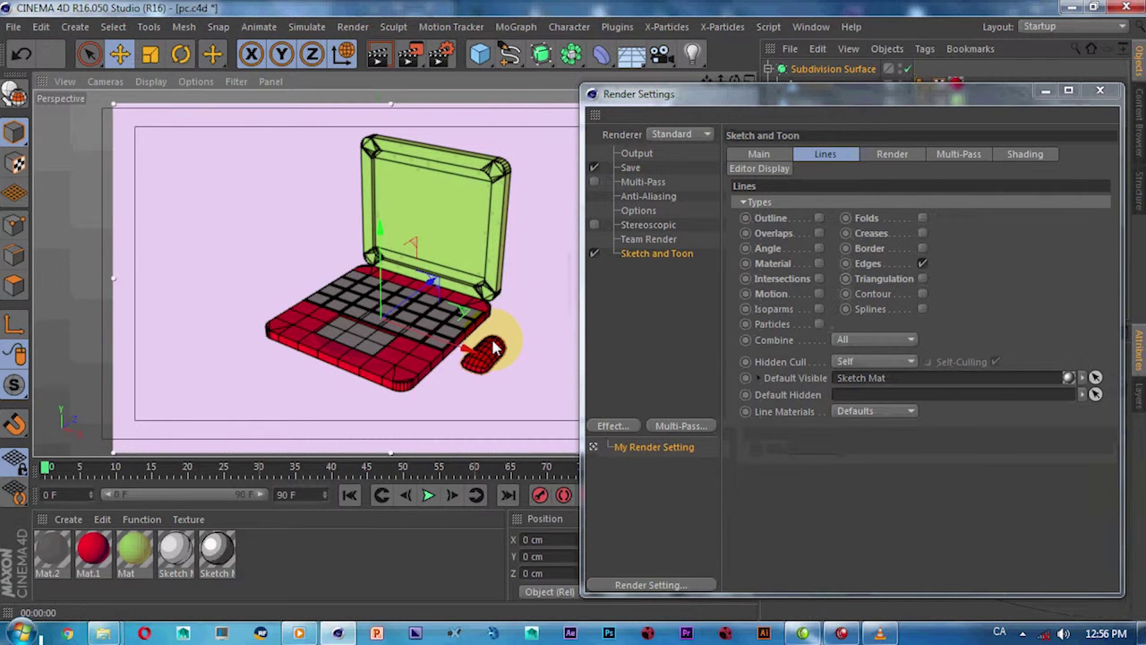
{"action": "left_click", "coordinate": [922, 263]}
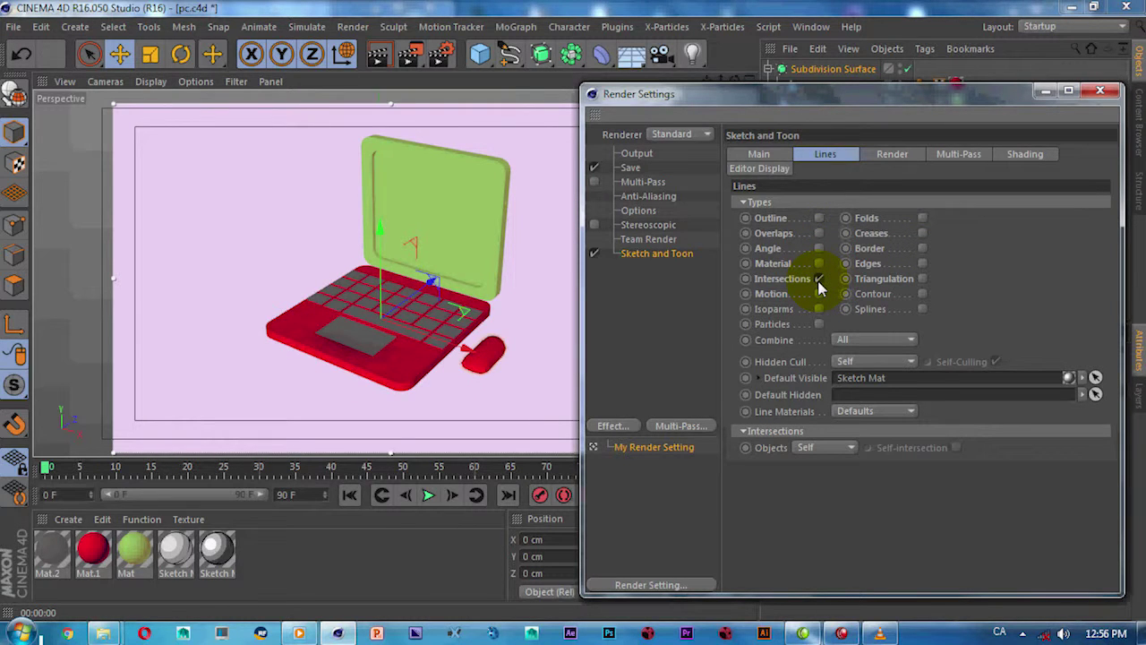
{"action": "left_click", "coordinate": [818, 280]}
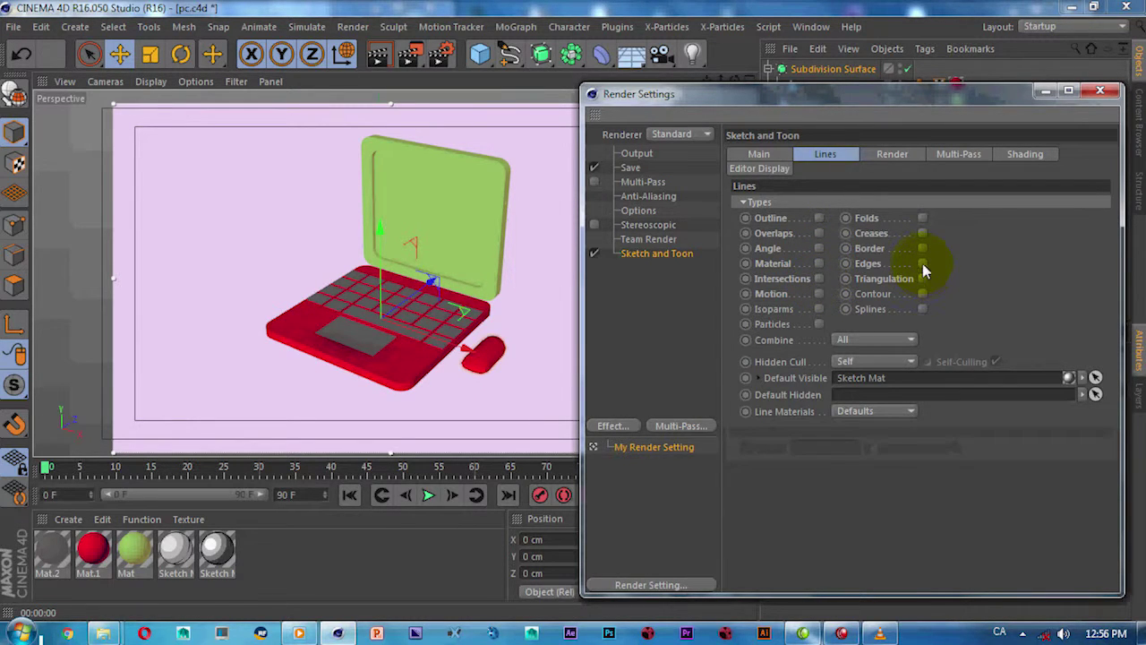
{"action": "left_click", "coordinate": [922, 233]}
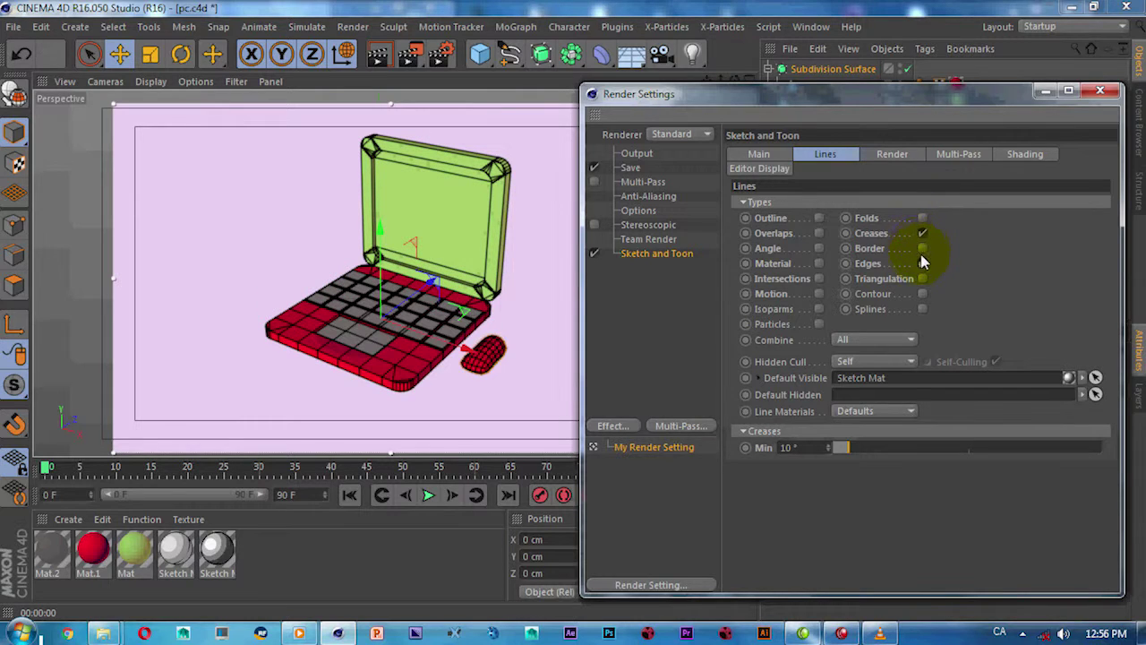
{"action": "left_click_drag", "start_coordinate": [946, 105], "coordinate": [476, 469]}
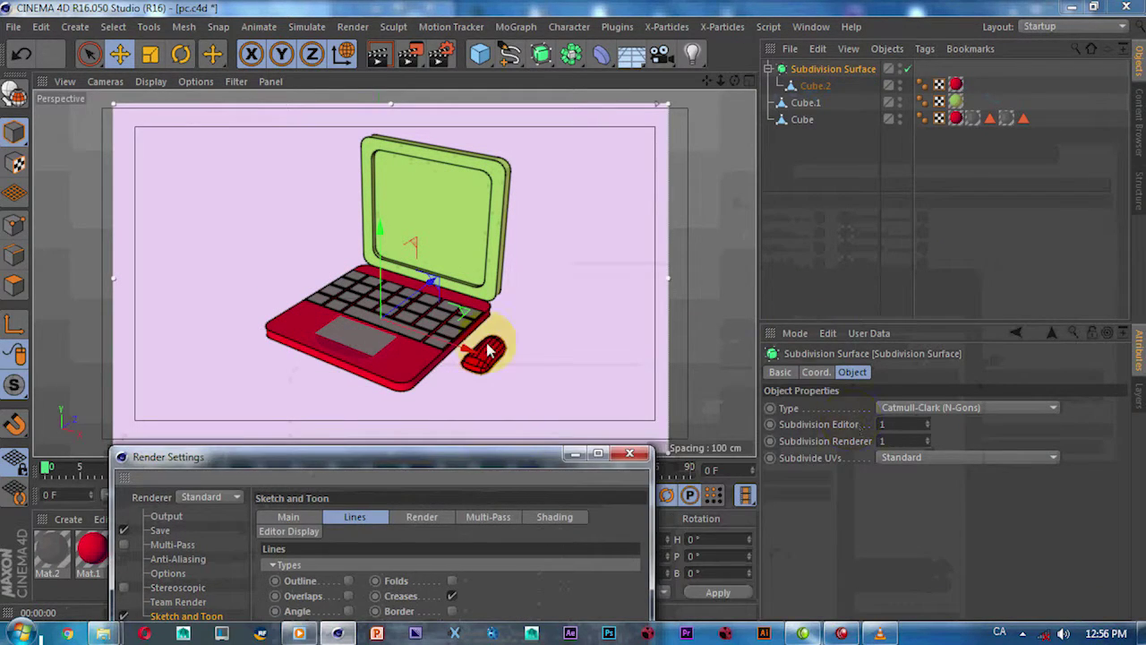
{"action": "left_click", "coordinate": [812, 86]}
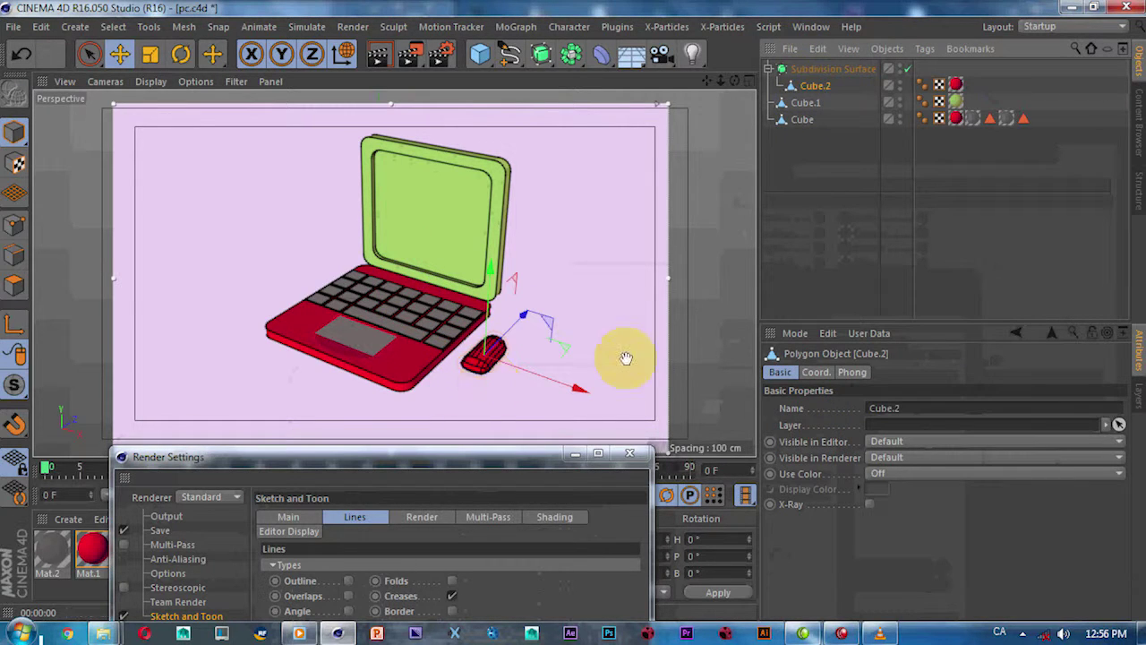
Set the mouse's Phong Angle to 80°.
{"action": "left_click", "coordinate": [923, 84]}
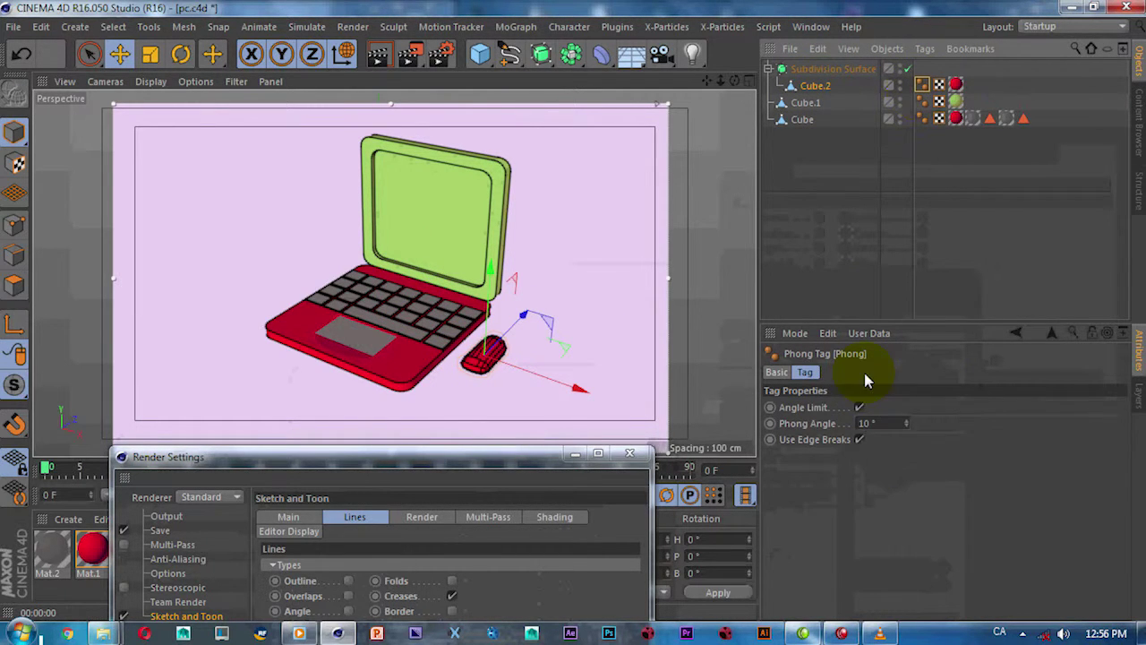
{"action": "type", "text": "80"}
{"action": "key", "text": "Return"}
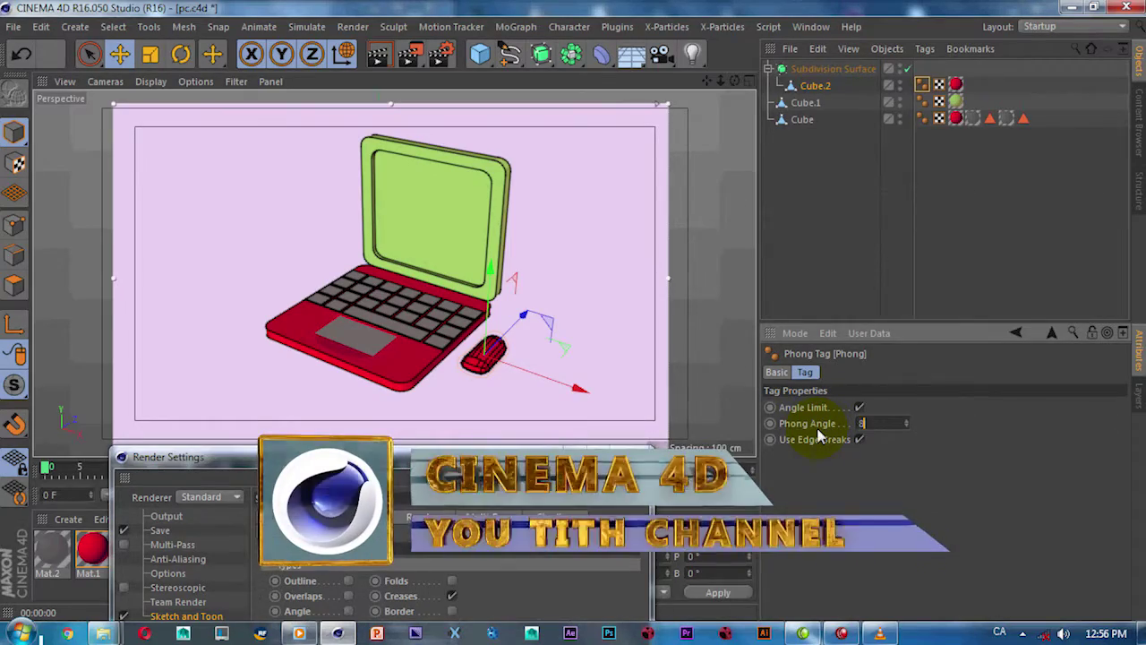
Render the toon preview in the viewport and deselect the mouse object.
{"action": "left_click_drag", "start_coordinate": [506, 441], "coordinate": [878, 369]}
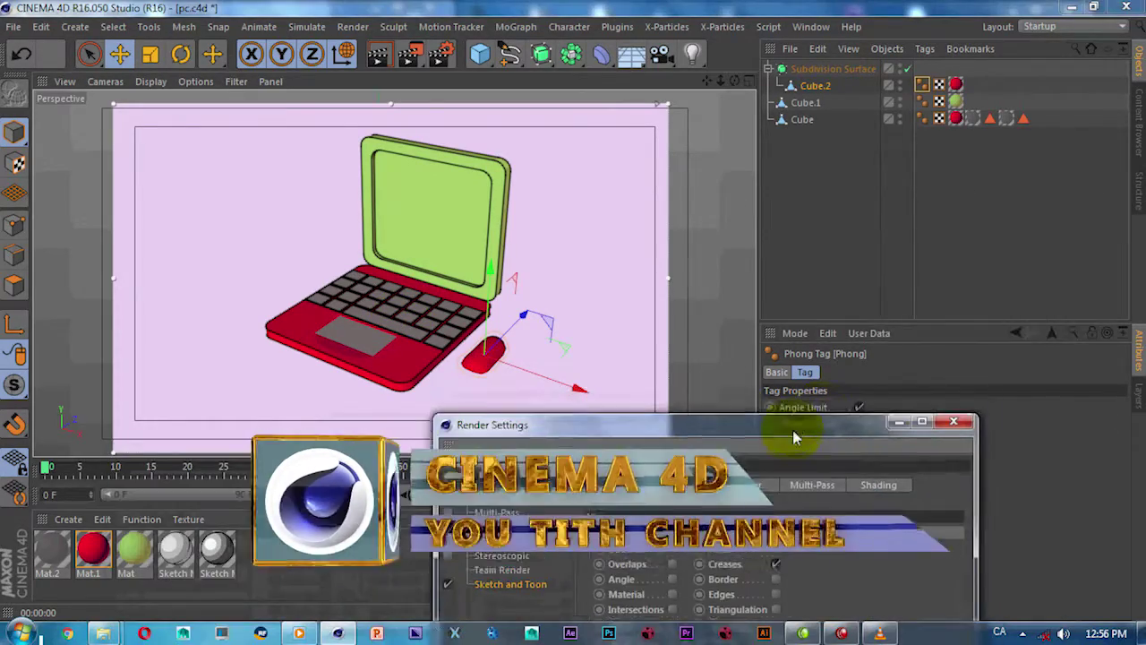
{"action": "left_click_drag", "start_coordinate": [654, 384], "coordinate": [771, 147]}
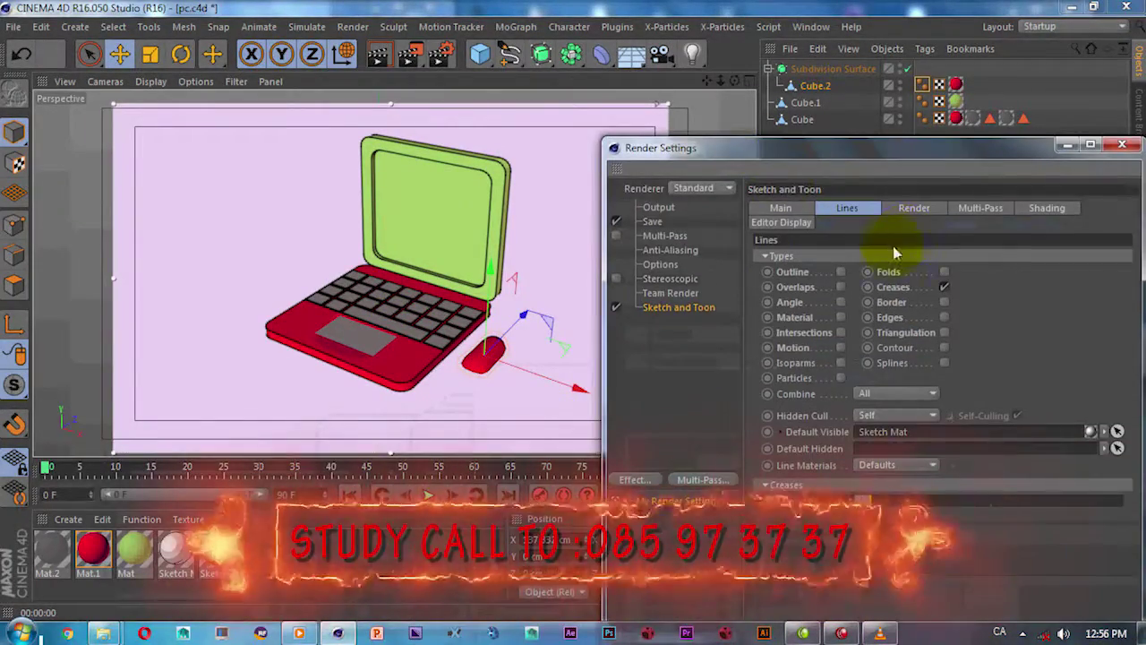
{"action": "key", "text": "ctrl+r"}
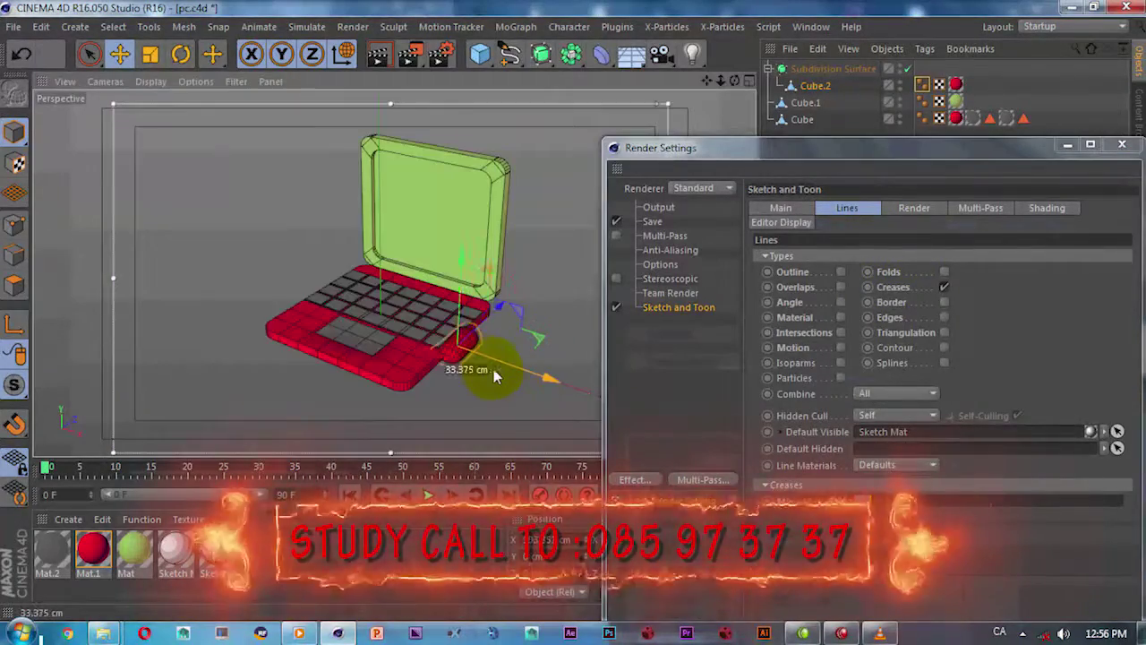
{"action": "left_click", "coordinate": [439, 247]}
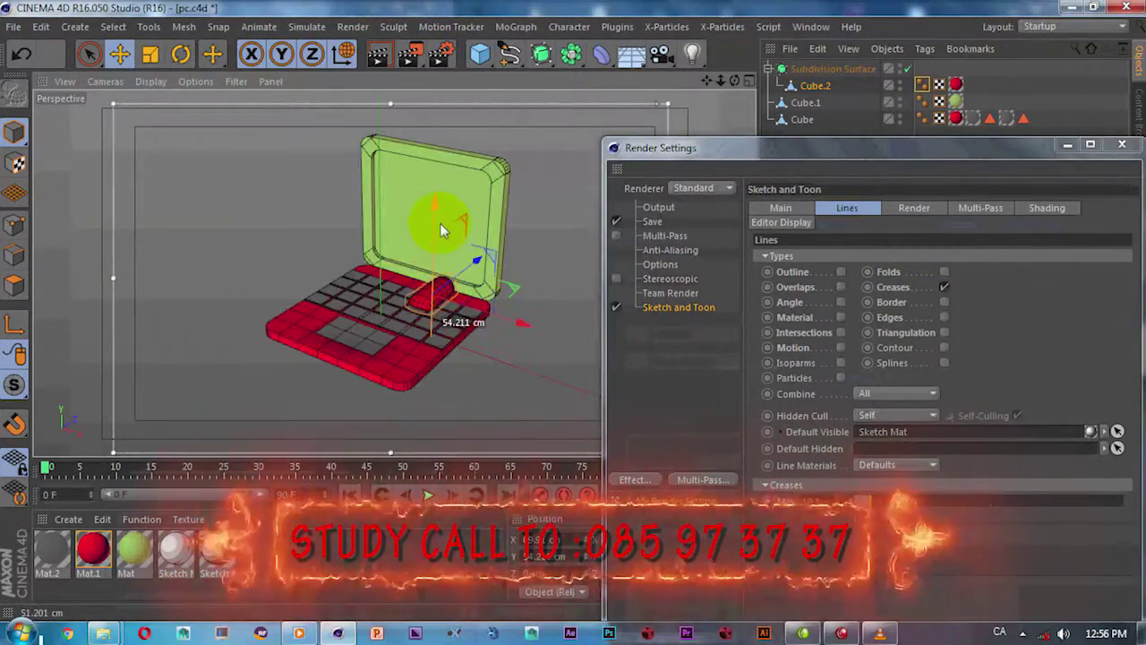
{"action": "left_click", "coordinate": [448, 235]}
{"action": "left_click", "coordinate": [542, 150]}
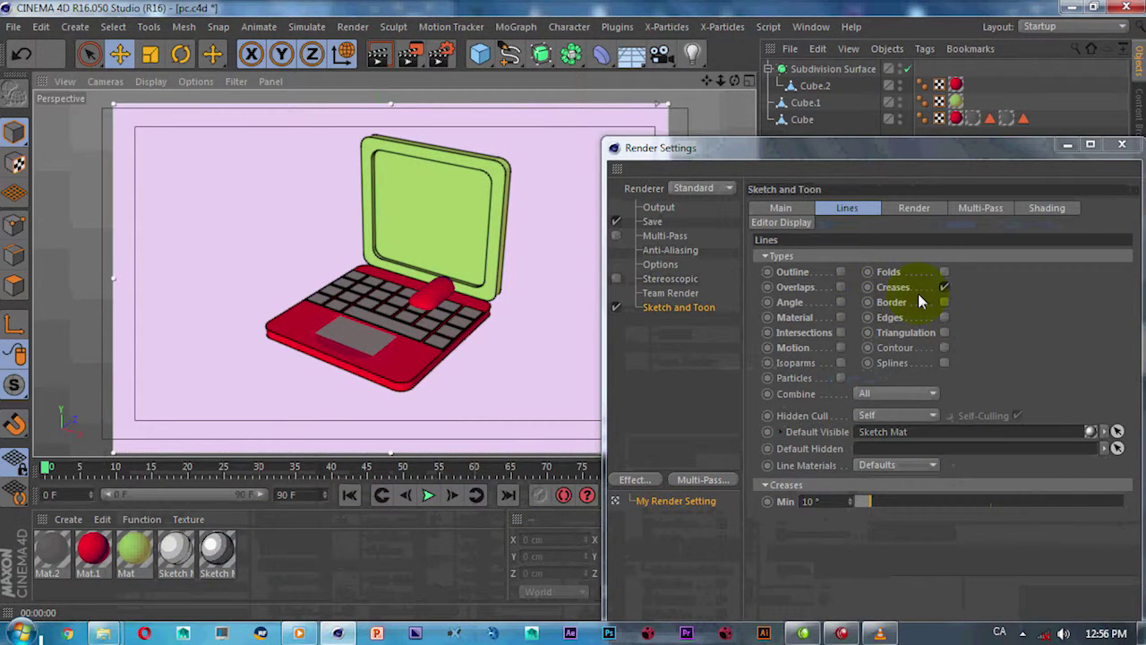
Test toggling Creases, Border and Intersections lines, then re-enable Creases and Folds.
{"action": "left_click", "coordinate": [943, 287]}
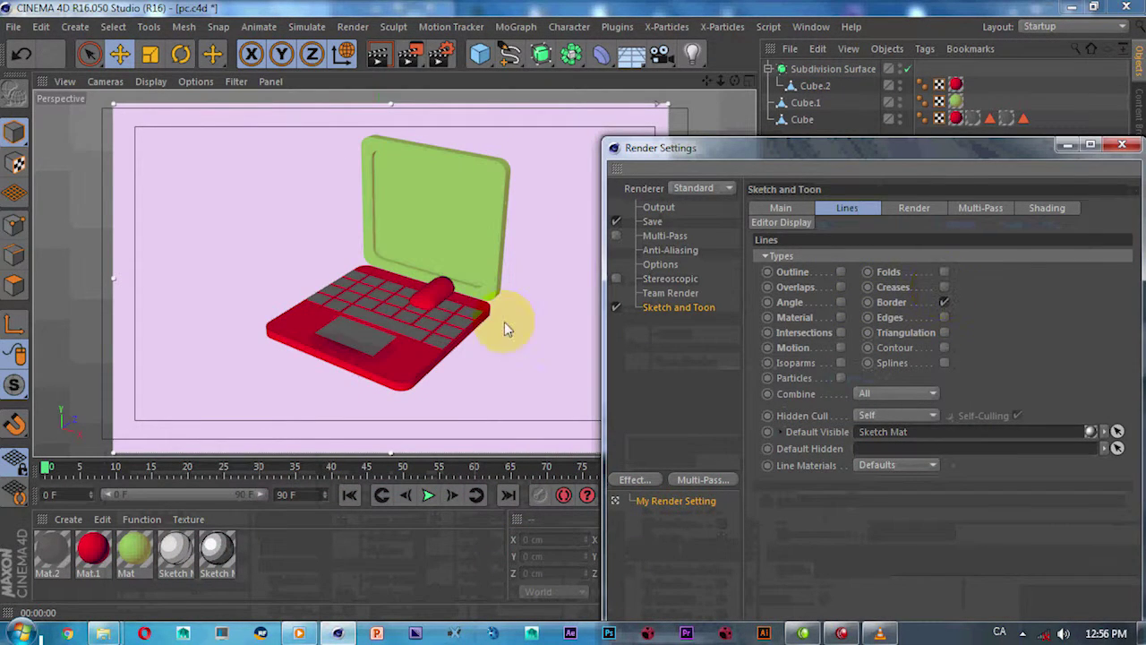
{"action": "left_click", "coordinate": [942, 302]}
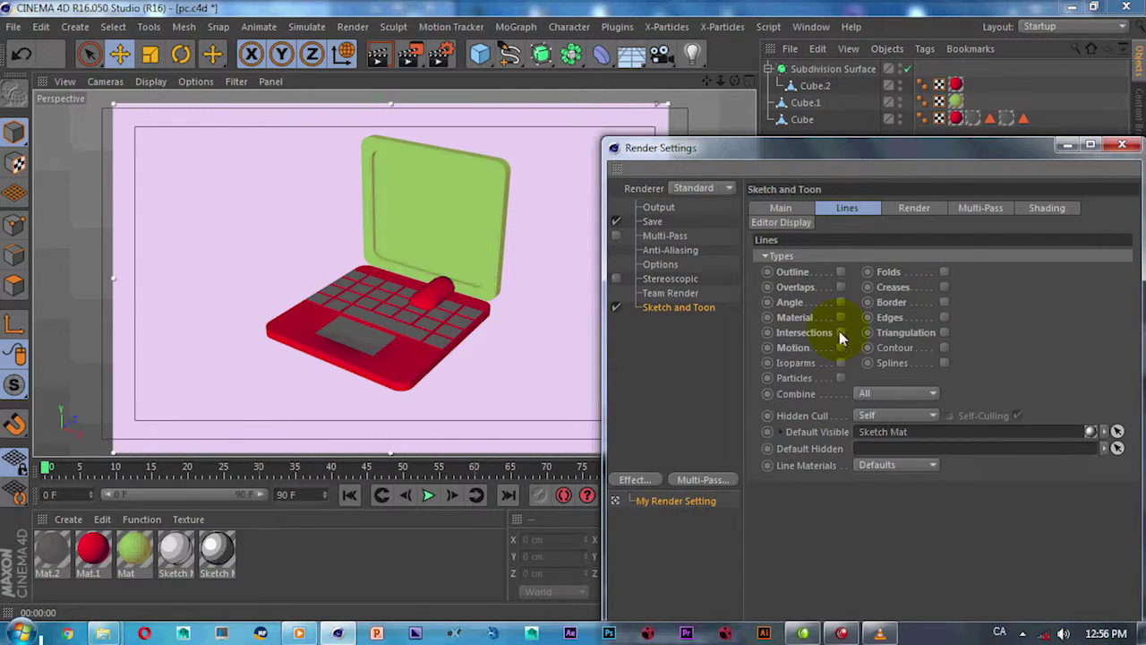
{"action": "left_click", "coordinate": [840, 332]}
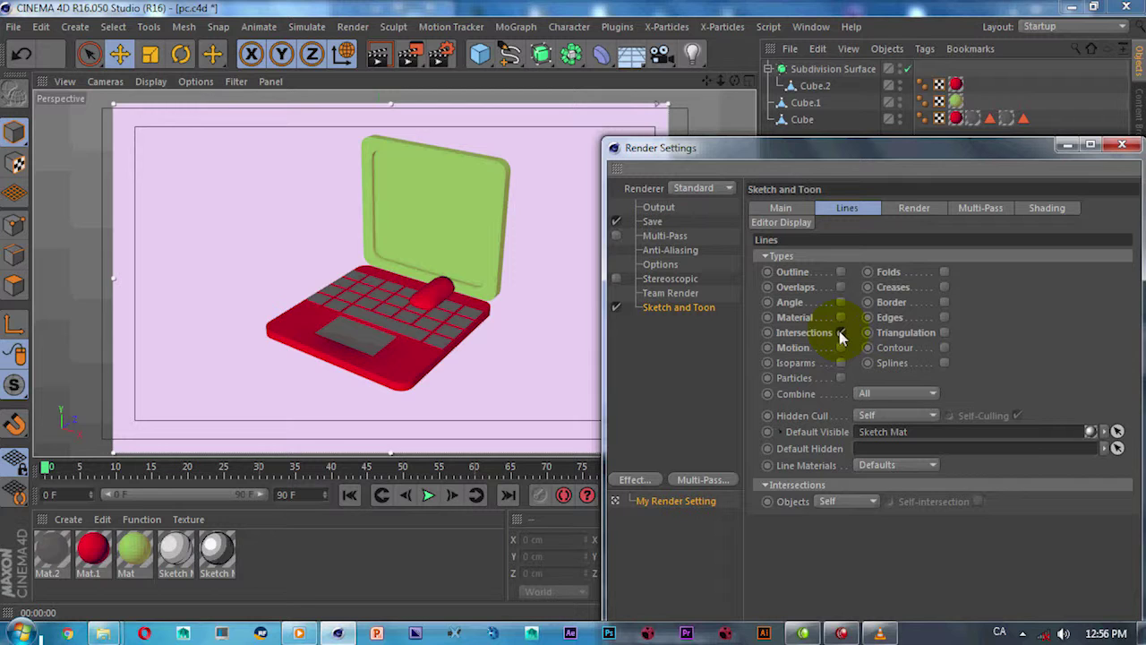
{"action": "left_click", "coordinate": [840, 332]}
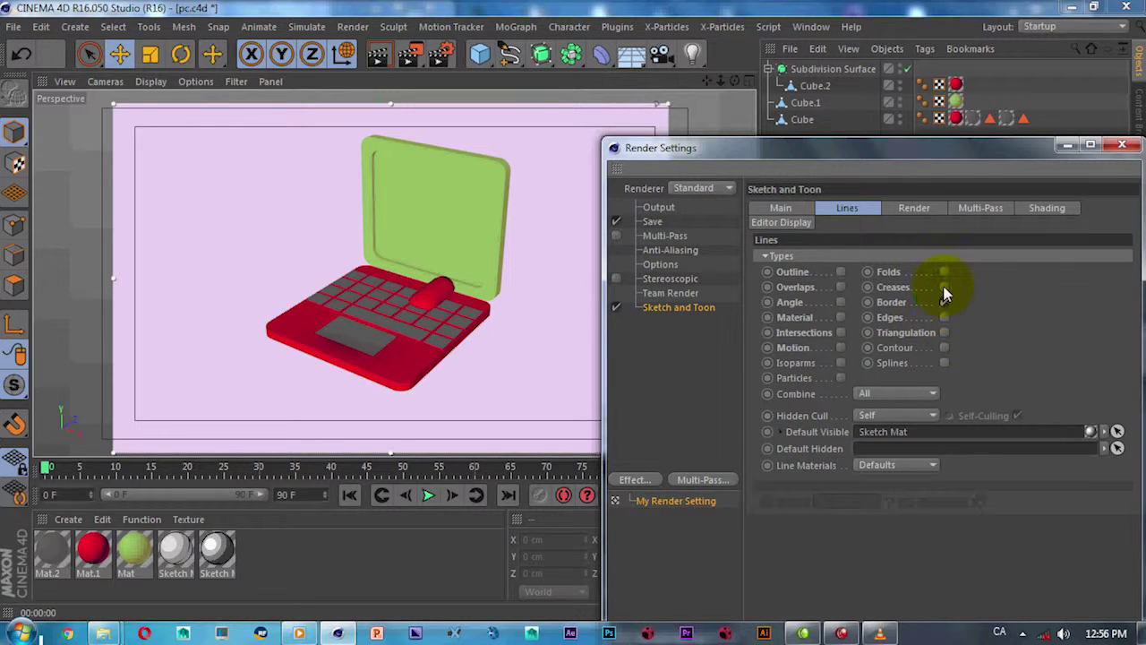
{"action": "left_click", "coordinate": [944, 286]}
{"action": "left_click", "coordinate": [944, 272]}
Move the mouse object back to the right beside the laptop and render the view.
{"action": "left_click", "coordinate": [445, 309]}
{"action": "left_click_drag", "start_coordinate": [452, 347], "coordinate": [528, 348]}
{"action": "left_click_drag", "start_coordinate": [454, 291], "coordinate": [455, 309]}
{"action": "key", "text": "ctrl+r"}
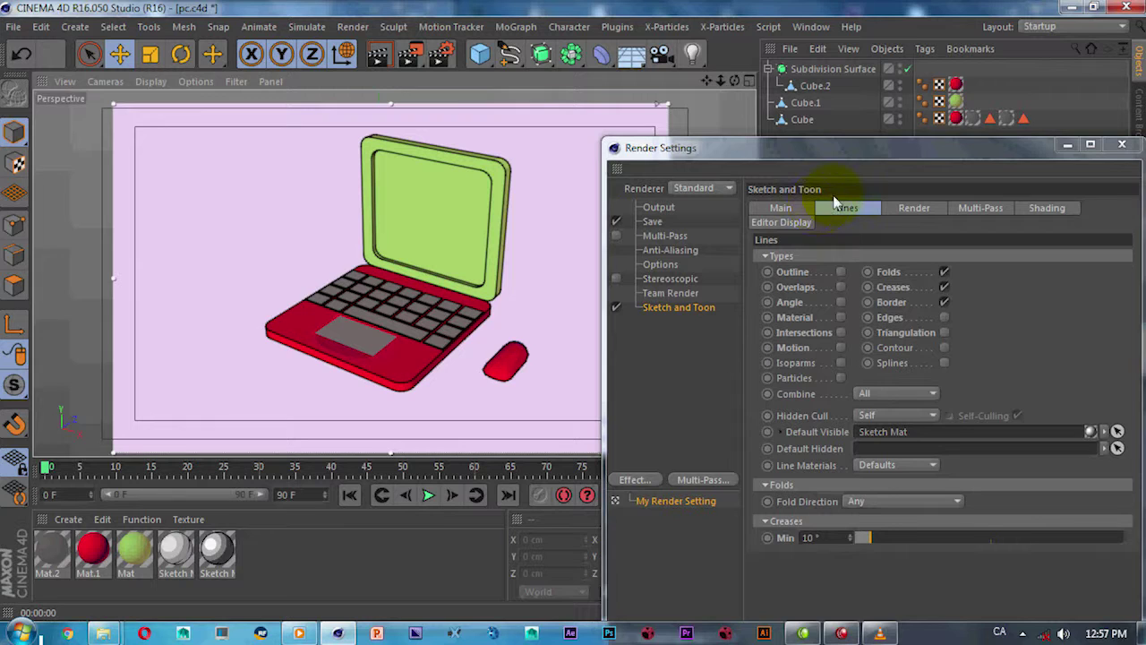
Turn off Outline, Angle, Overlap, Crease and Fold lines, leaving only Border, with Hidden Cull on Self.
{"action": "left_click_drag", "start_coordinate": [870, 157], "coordinate": [833, 118]}
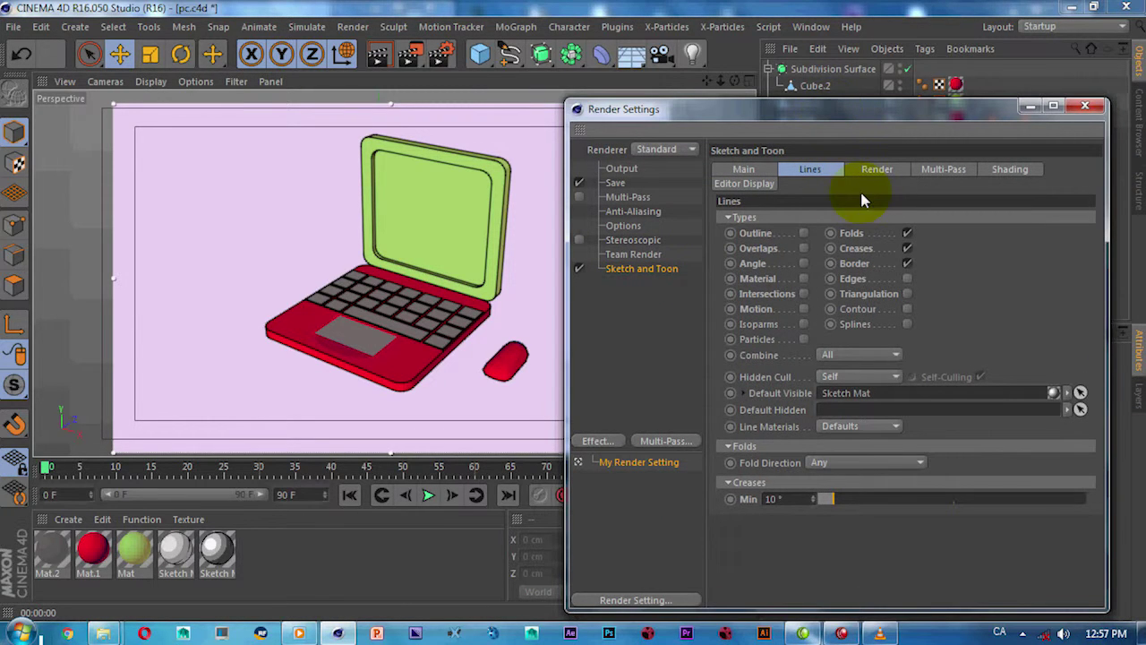
{"action": "left_click", "coordinate": [803, 234]}
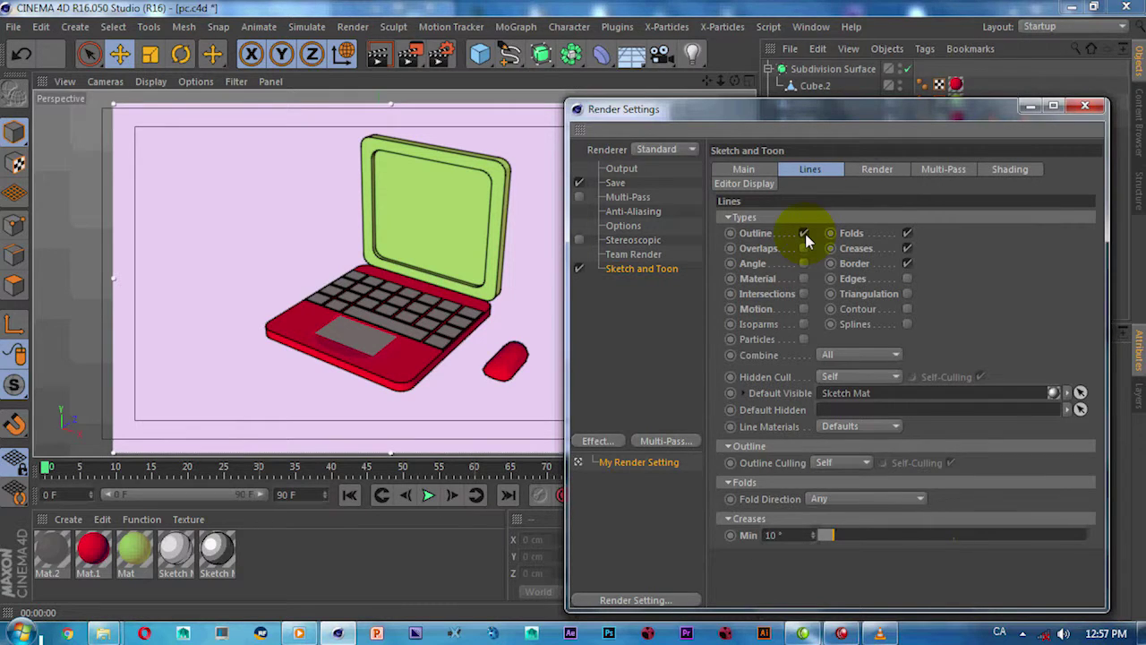
{"action": "left_click", "coordinate": [803, 234]}
{"action": "left_click", "coordinate": [803, 263]}
{"action": "left_click", "coordinate": [804, 248]}
{"action": "left_click", "coordinate": [907, 263]}
{"action": "left_click", "coordinate": [907, 248]}
{"action": "left_click", "coordinate": [803, 263]}
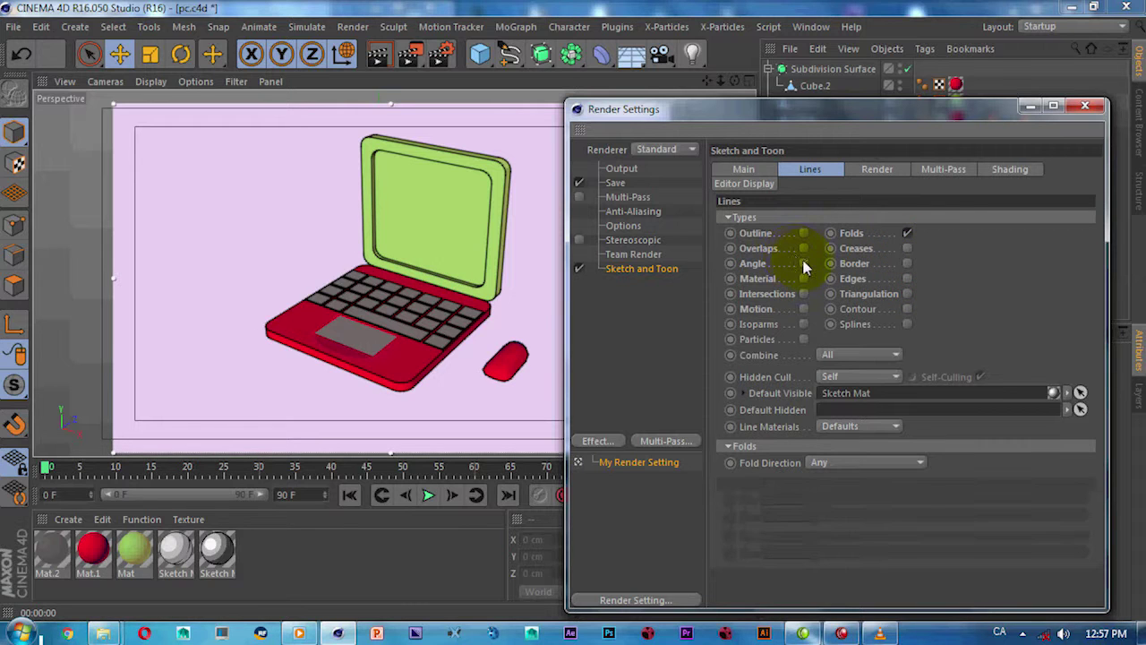
{"action": "left_click", "coordinate": [907, 233]}
{"action": "left_click", "coordinate": [907, 263]}
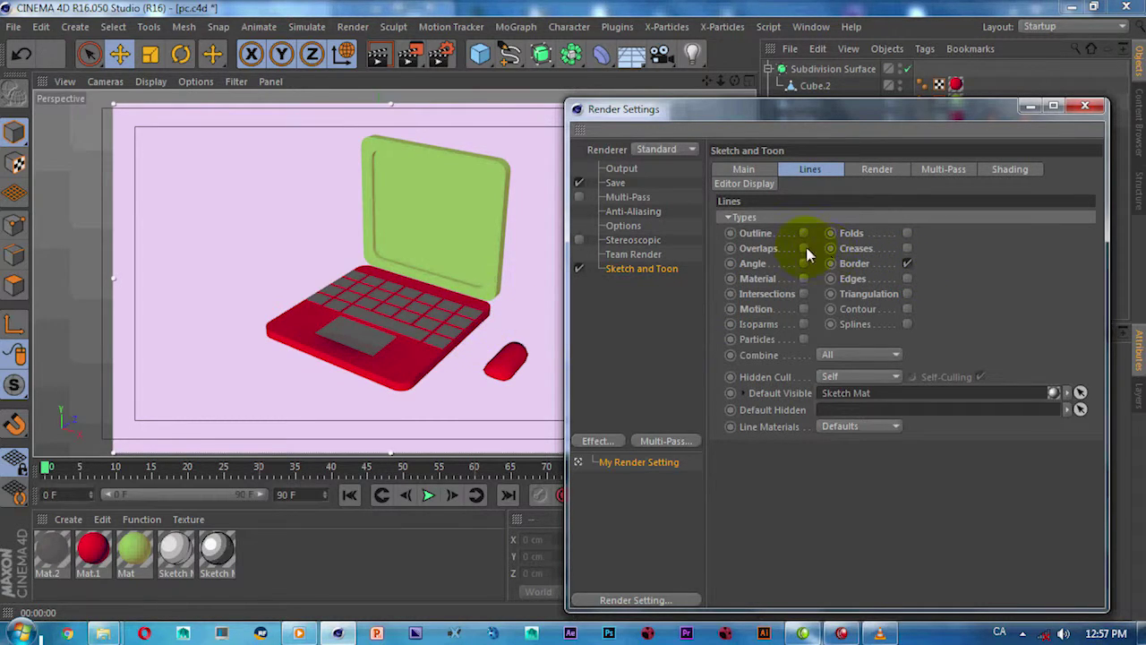
{"action": "left_click", "coordinate": [890, 380]}
{"action": "left_click", "coordinate": [937, 370]}
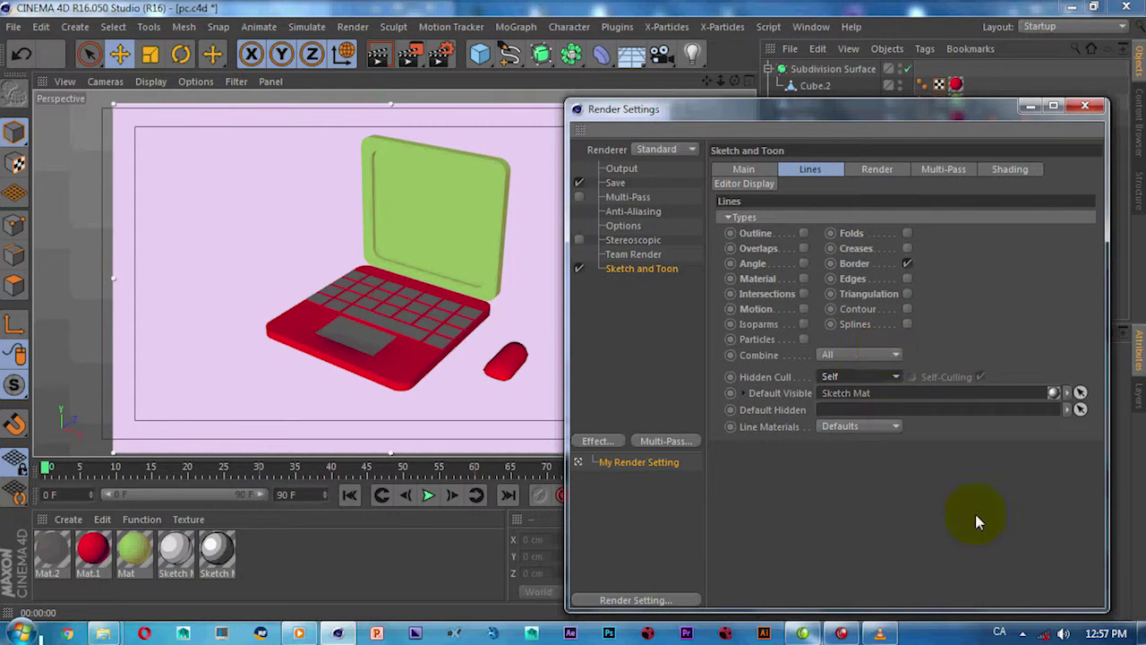
Lower the system volume to 40.
{"action": "left_click", "coordinate": [1062, 633]}
{"action": "left_click_drag", "start_coordinate": [1059, 430], "coordinate": [1059, 481]}
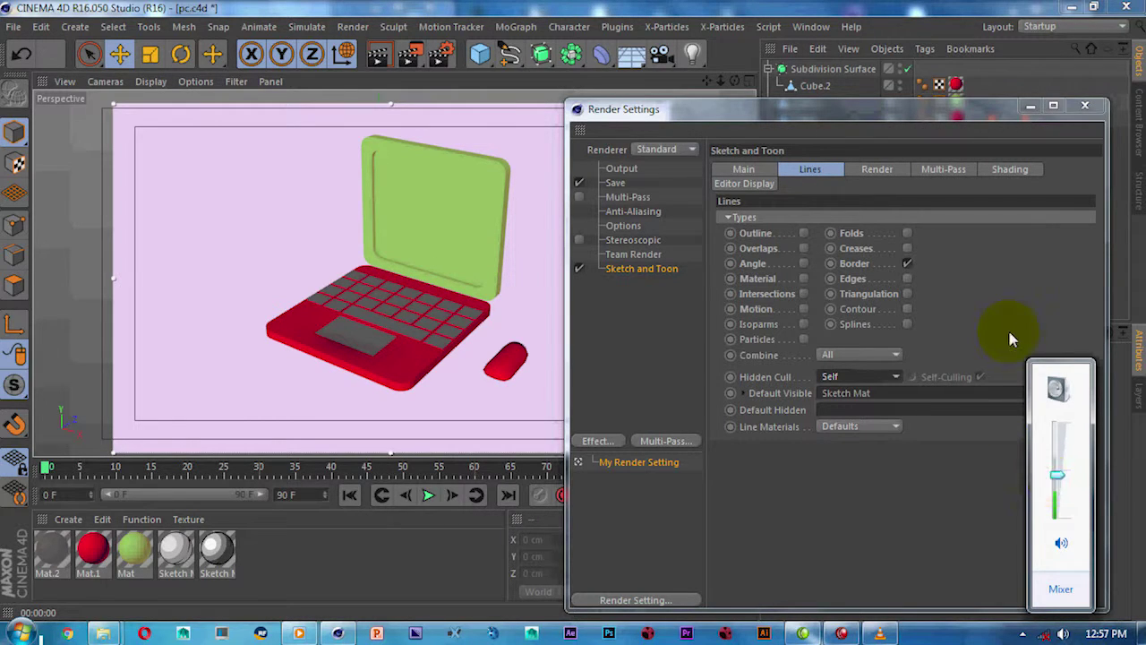
{"action": "left_click", "coordinate": [974, 304]}
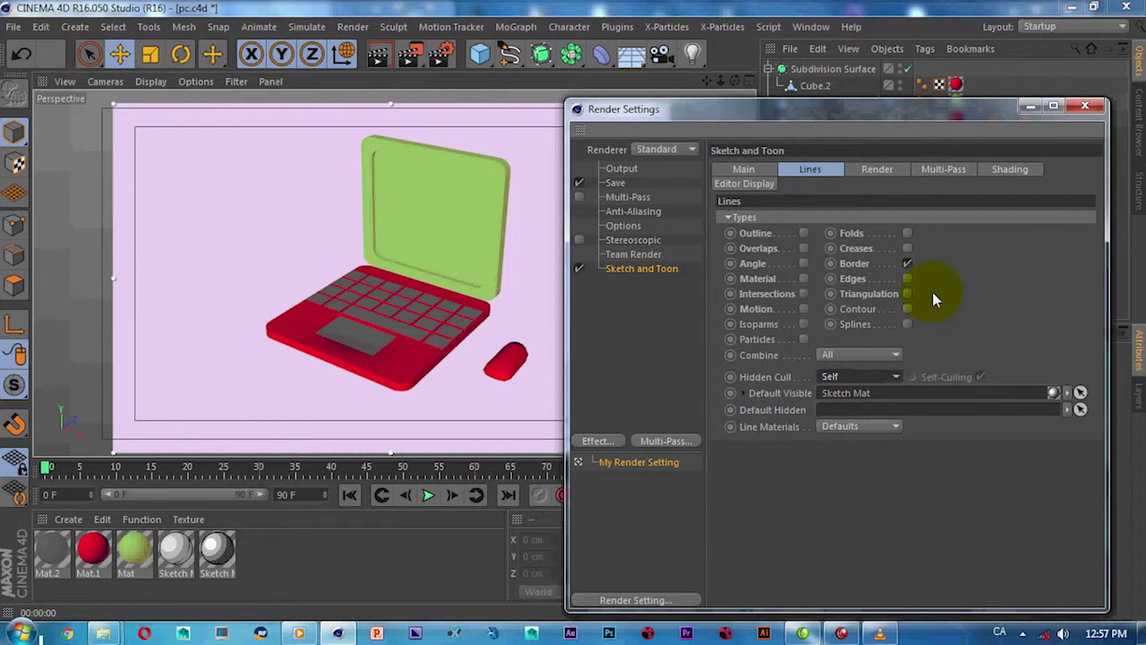
Try the Angle and Material line types in the Sketch and Toon Lines settings.
{"action": "left_click", "coordinate": [804, 264]}
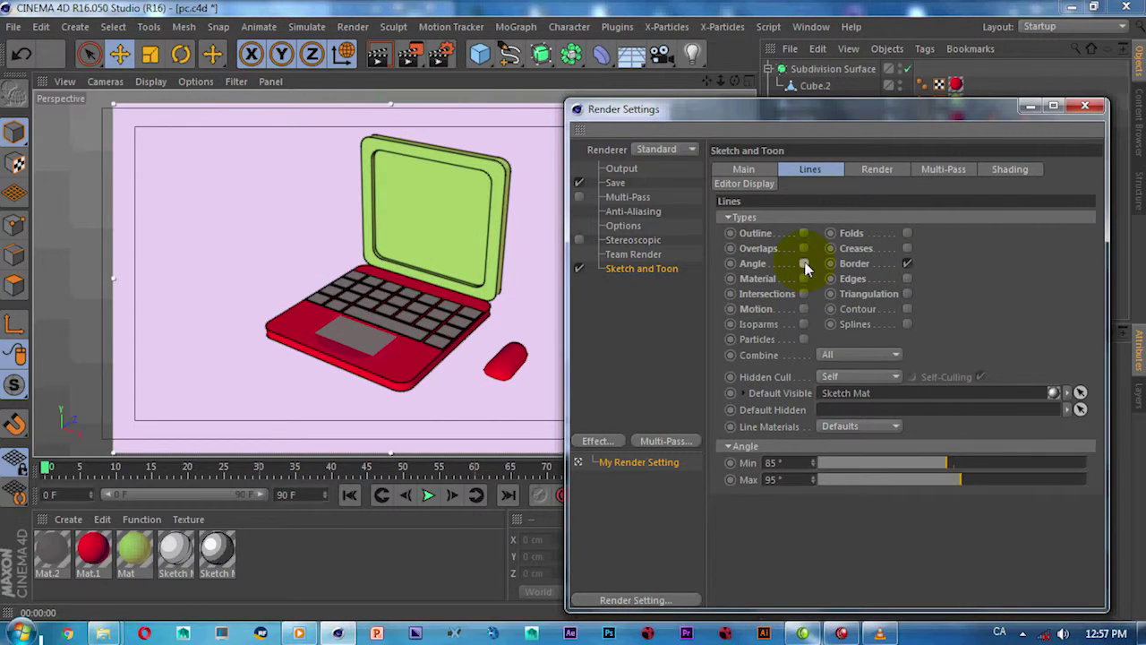
{"action": "left_click", "coordinate": [804, 264]}
{"action": "left_click", "coordinate": [1060, 633]}
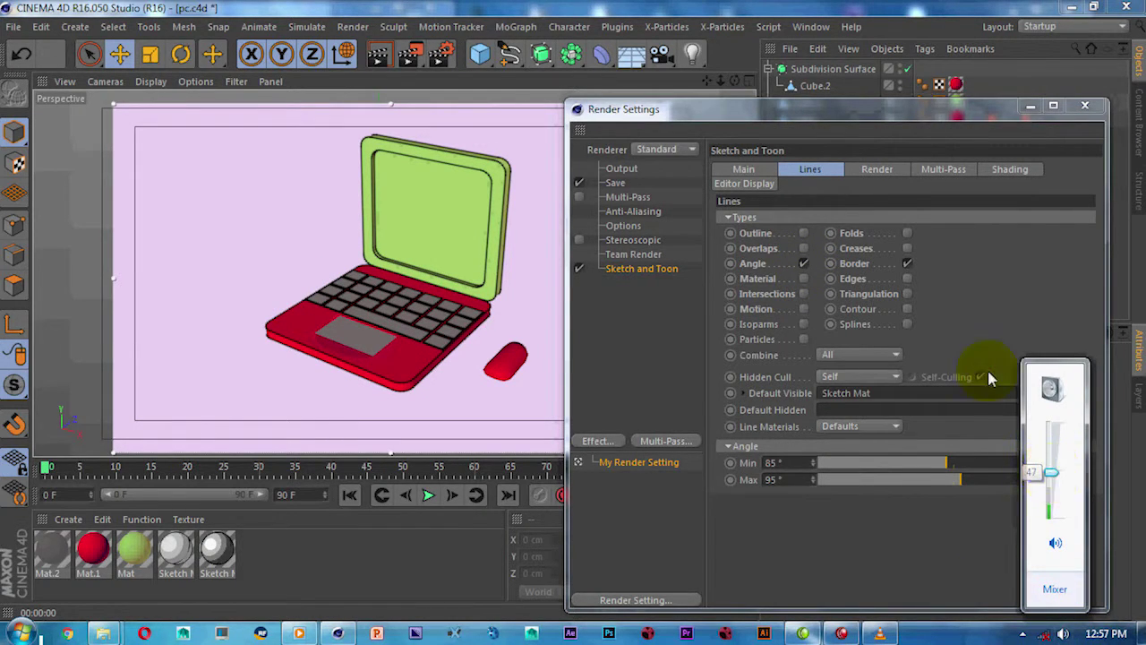
{"action": "left_click", "coordinate": [834, 294]}
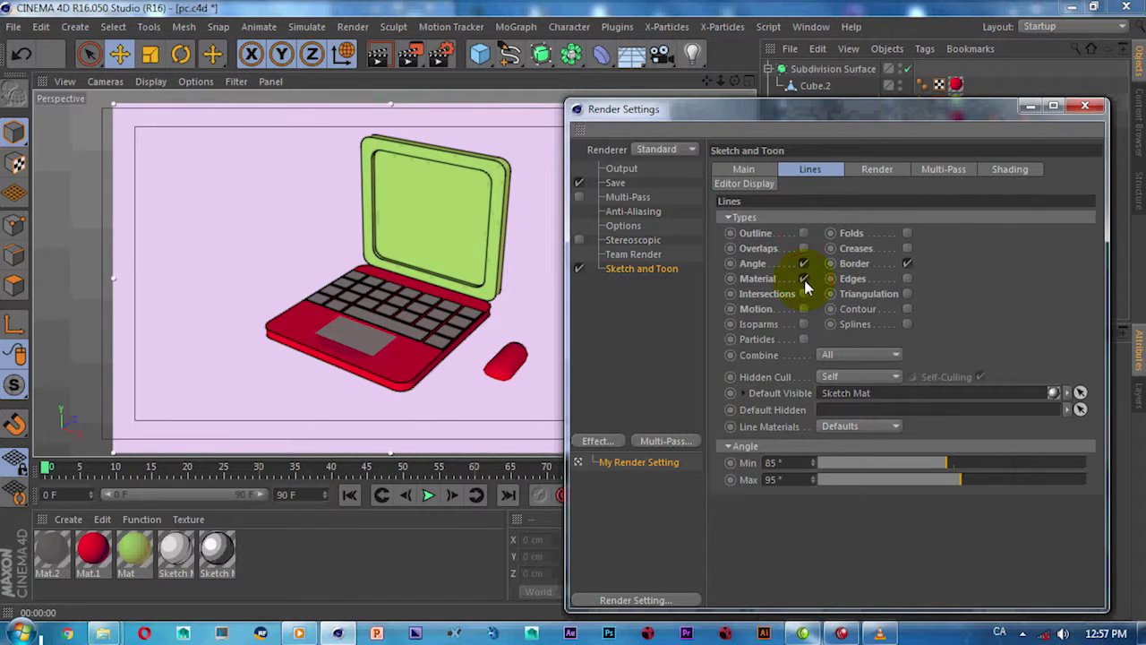
{"action": "left_click", "coordinate": [804, 279]}
{"action": "left_click", "coordinate": [804, 280]}
{"action": "left_click", "coordinate": [804, 265]}
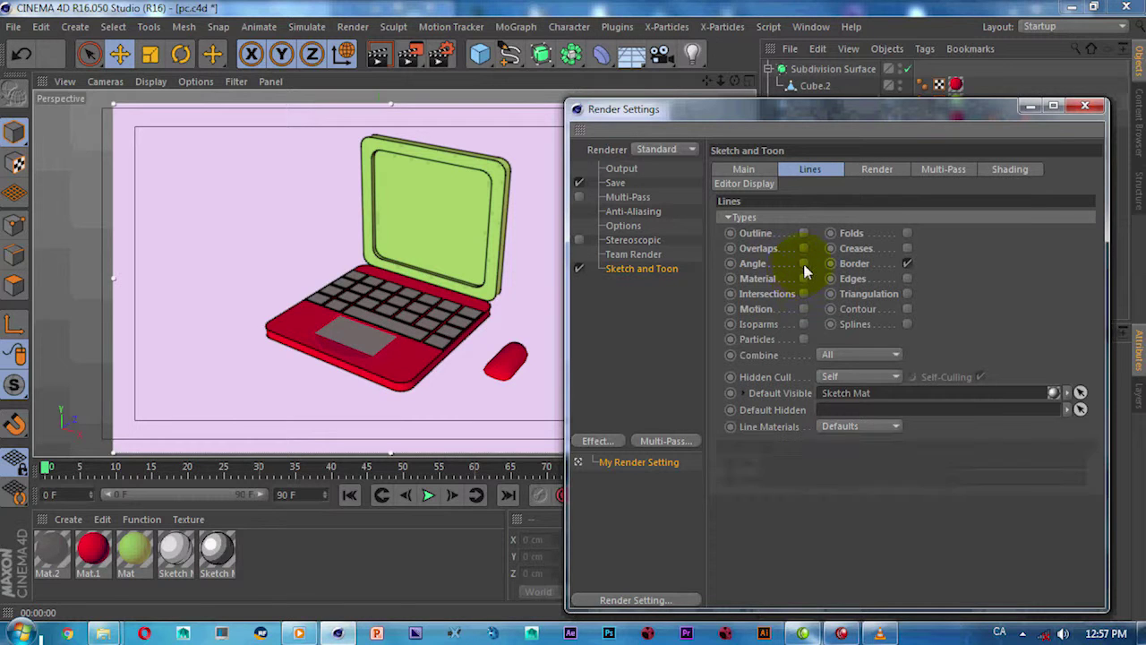
{"action": "left_click", "coordinate": [804, 264]}
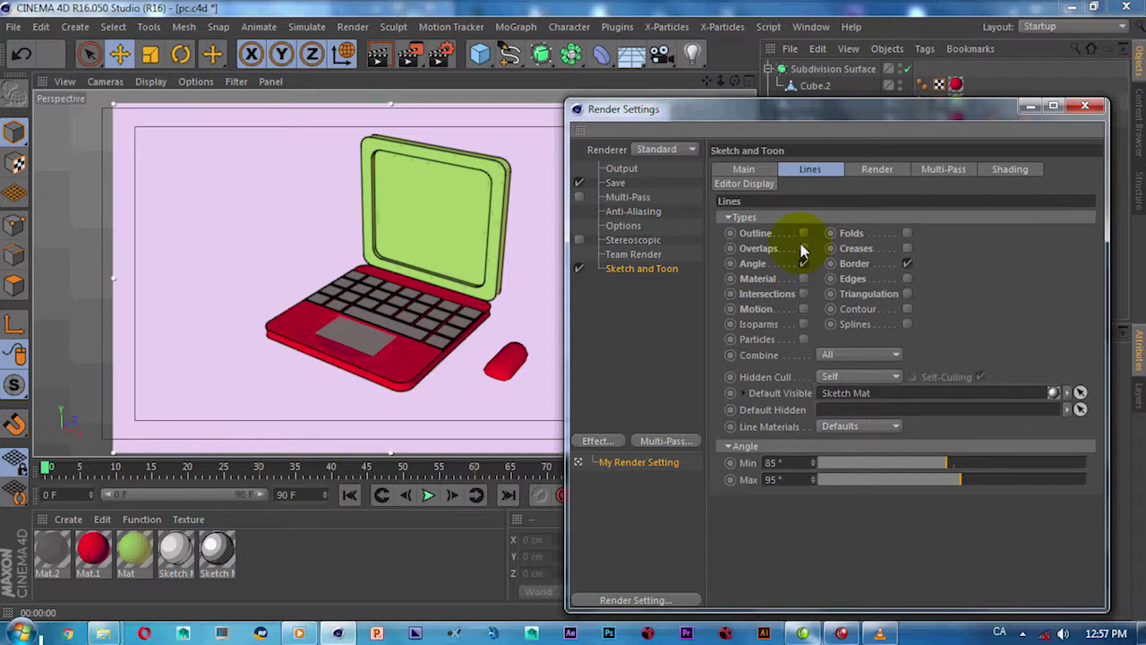
Test Outline and Motion lines, then disable them and enable Creases and Folds alongside Border.
{"action": "left_click", "coordinate": [804, 233]}
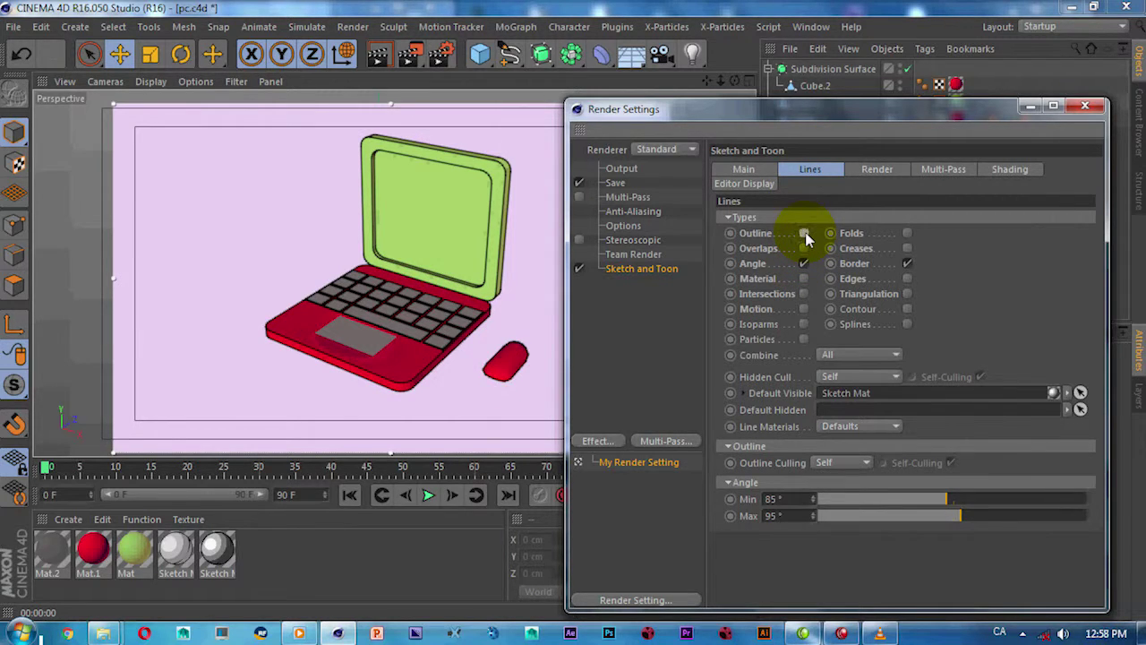
{"action": "left_click", "coordinate": [804, 234]}
{"action": "left_click", "coordinate": [804, 264]}
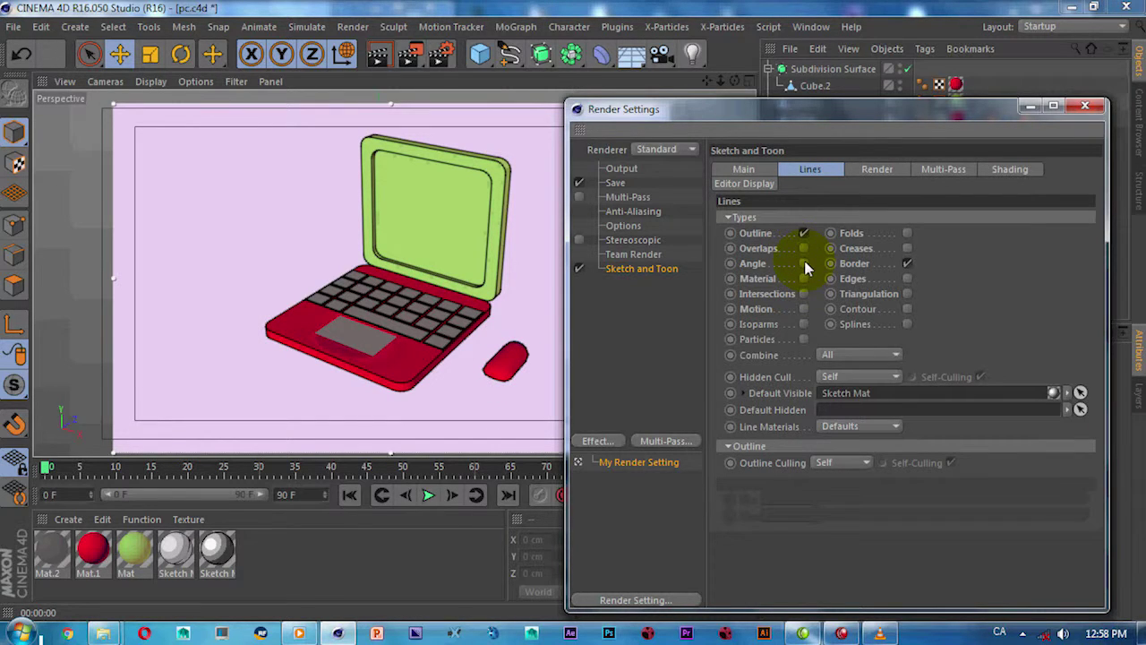
{"action": "left_click", "coordinate": [804, 309]}
{"action": "left_click", "coordinate": [804, 309]}
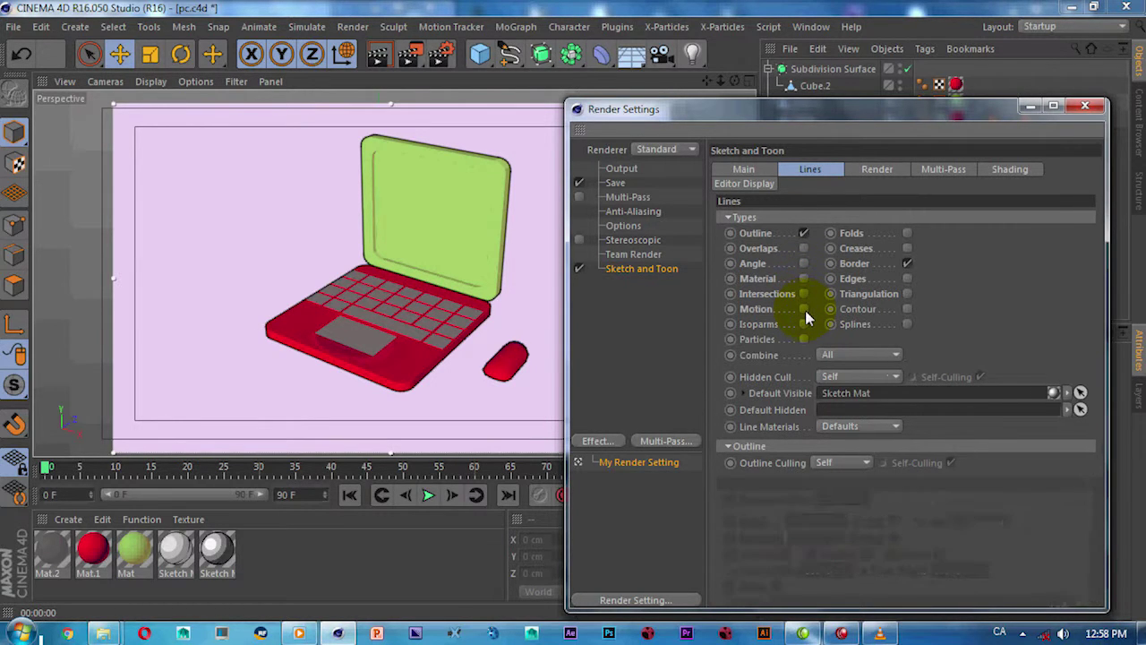
{"action": "left_click", "coordinate": [804, 233]}
{"action": "left_click", "coordinate": [907, 248]}
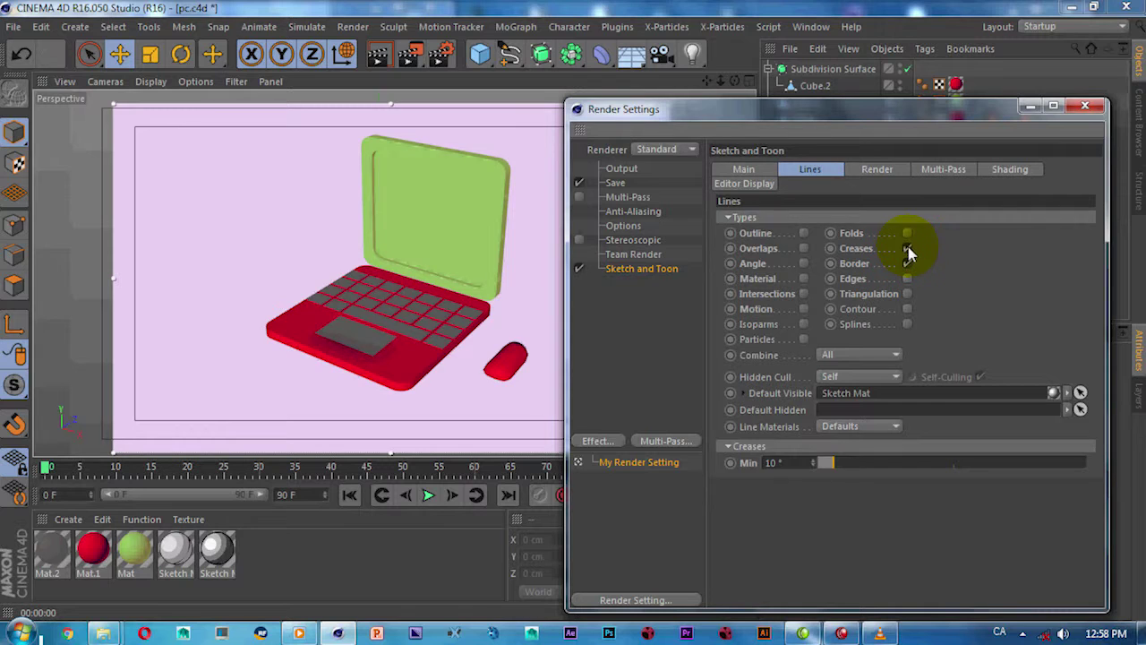
{"action": "left_click", "coordinate": [907, 233]}
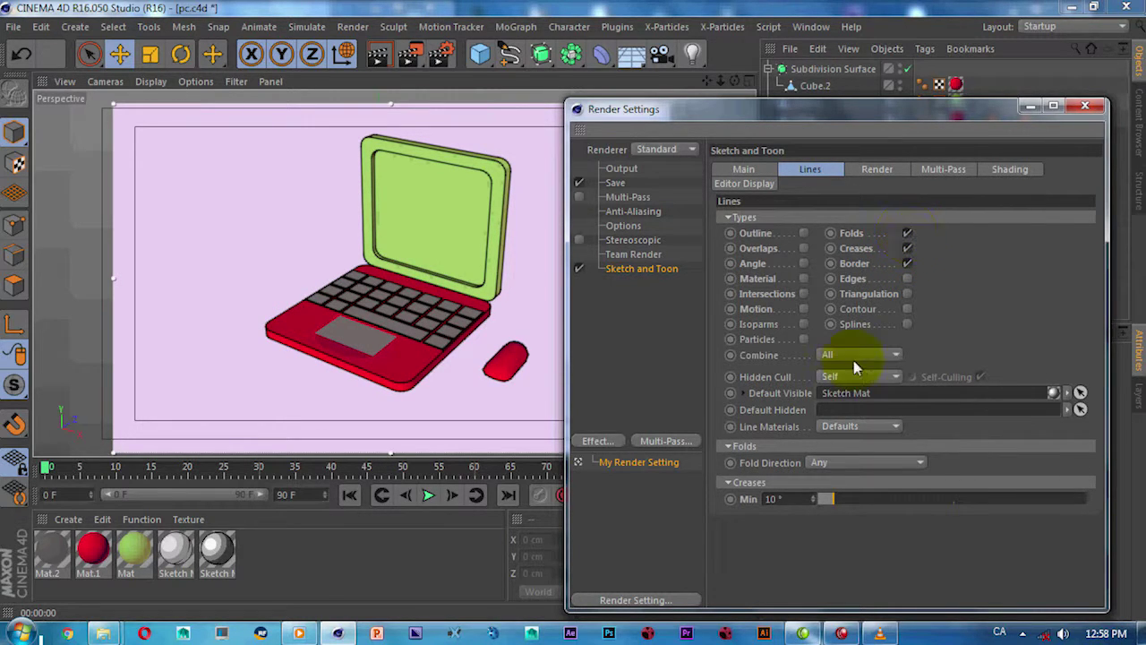
Review line material, hidden cull and combine options, leaving line combining set to None.
{"action": "left_click", "coordinate": [862, 426]}
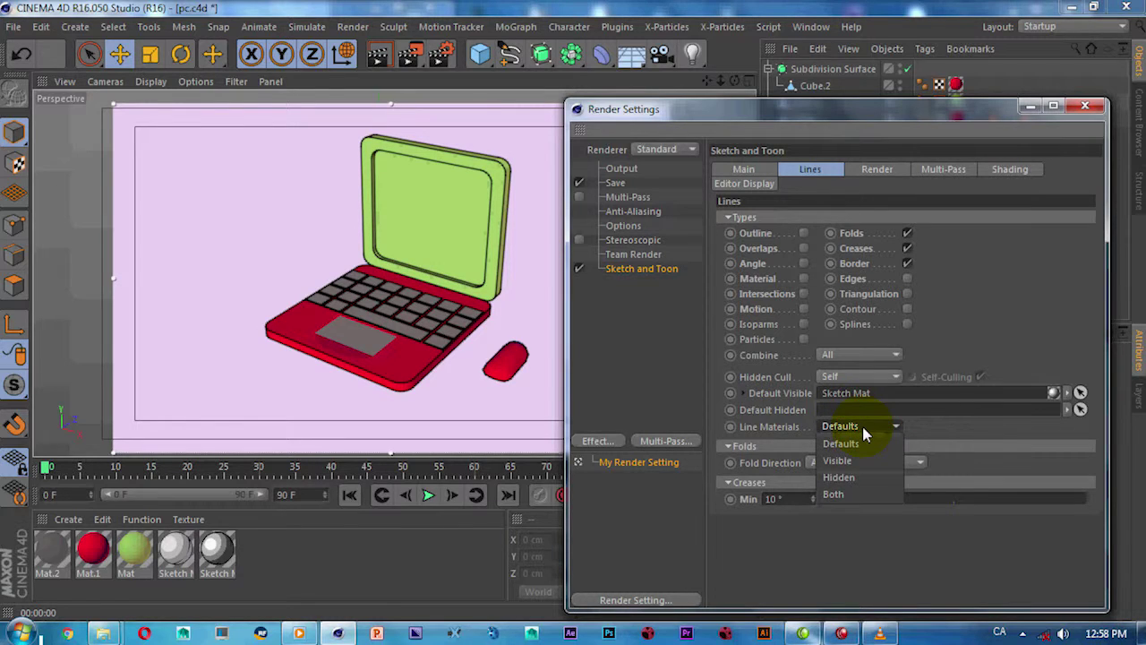
{"action": "left_click", "coordinate": [916, 465]}
{"action": "left_click", "coordinate": [915, 465]}
{"action": "left_click", "coordinate": [873, 377]}
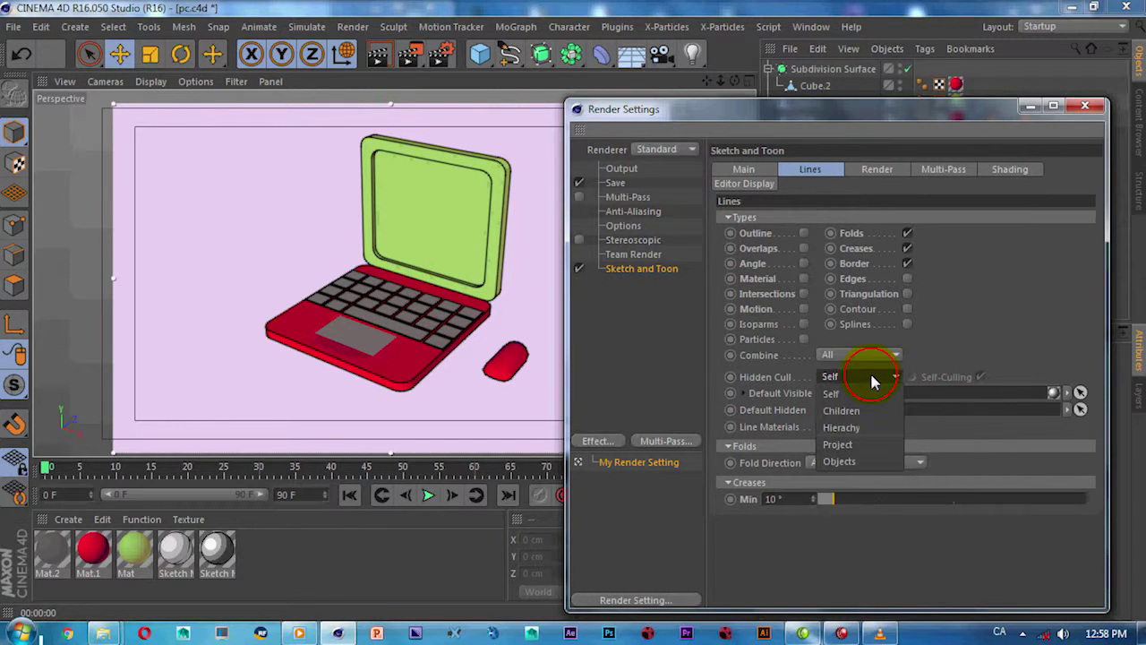
{"action": "left_click", "coordinate": [964, 356]}
{"action": "left_click", "coordinate": [863, 355]}
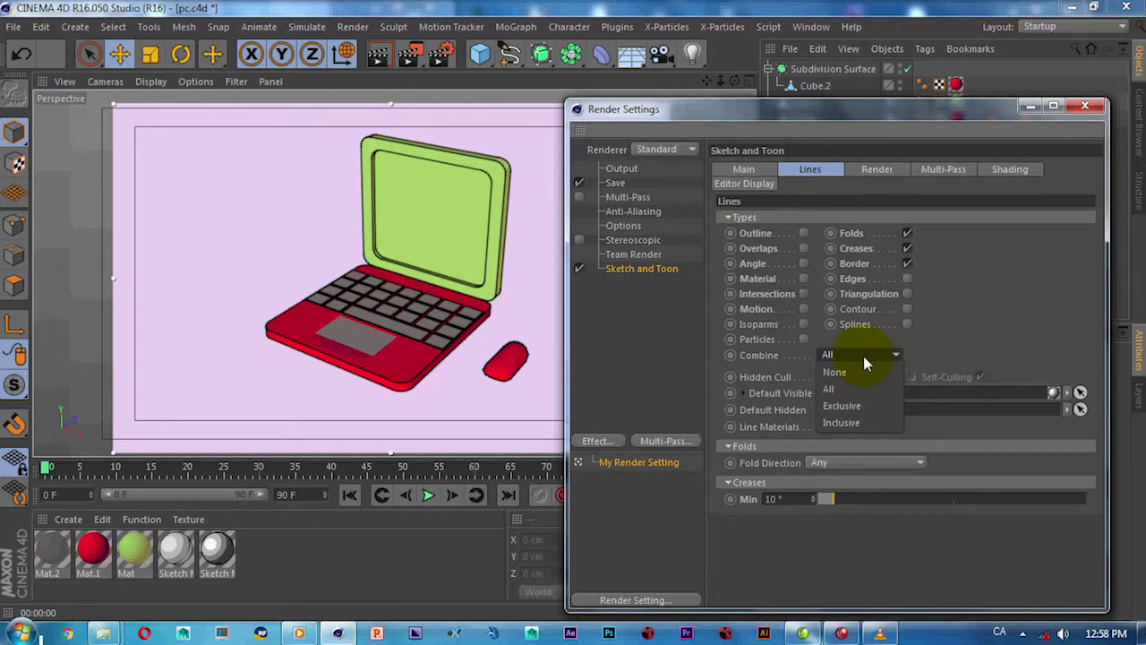
{"action": "left_click", "coordinate": [846, 405]}
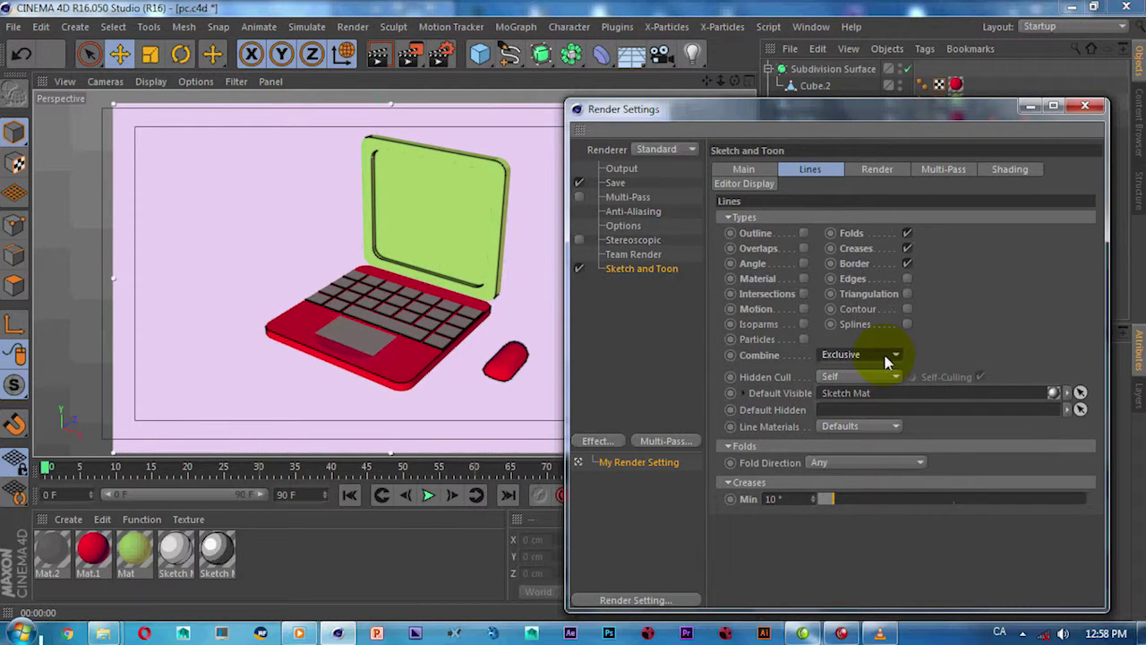
{"action": "left_click", "coordinate": [887, 358]}
{"action": "left_click", "coordinate": [865, 372]}
Enable Background Blend on the Sketch and Toon Render tab, then view the laptop from above.
{"action": "left_click", "coordinate": [1004, 170]}
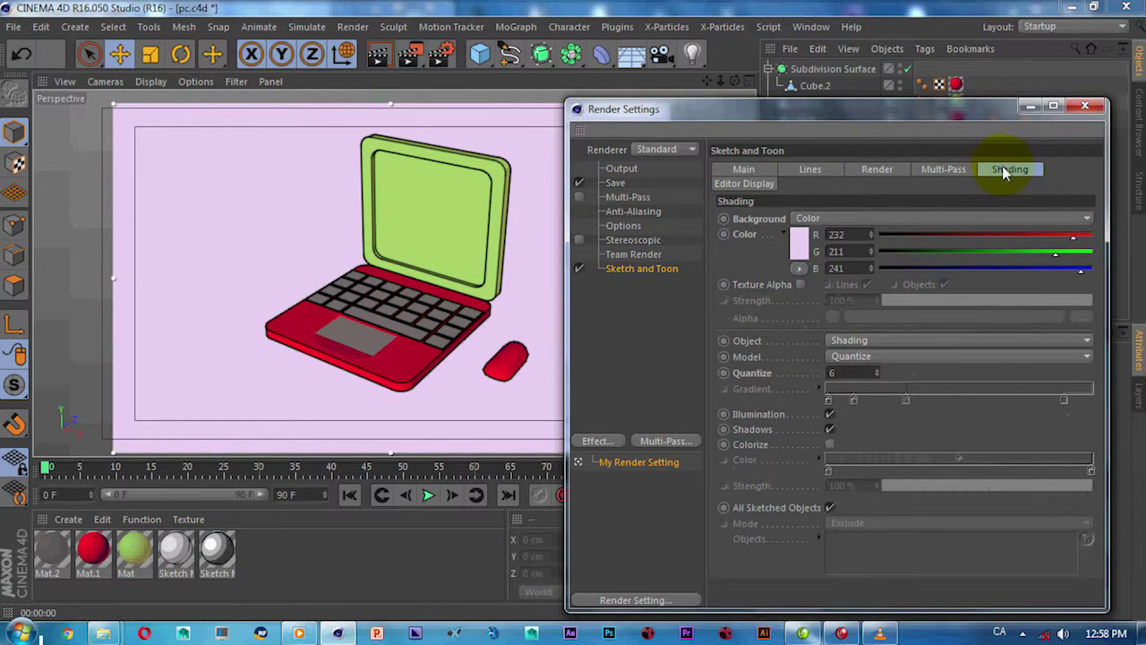
{"action": "left_click", "coordinate": [944, 170]}
{"action": "left_click", "coordinate": [877, 172]}
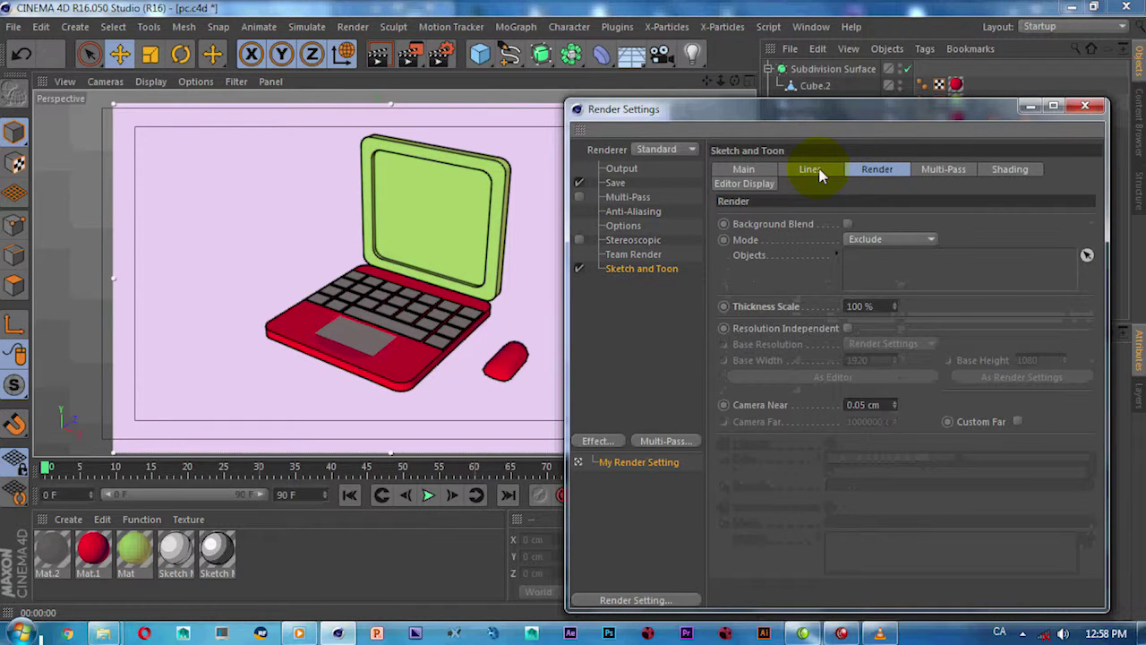
{"action": "left_click", "coordinate": [847, 224]}
{"action": "left_click", "coordinate": [806, 170]}
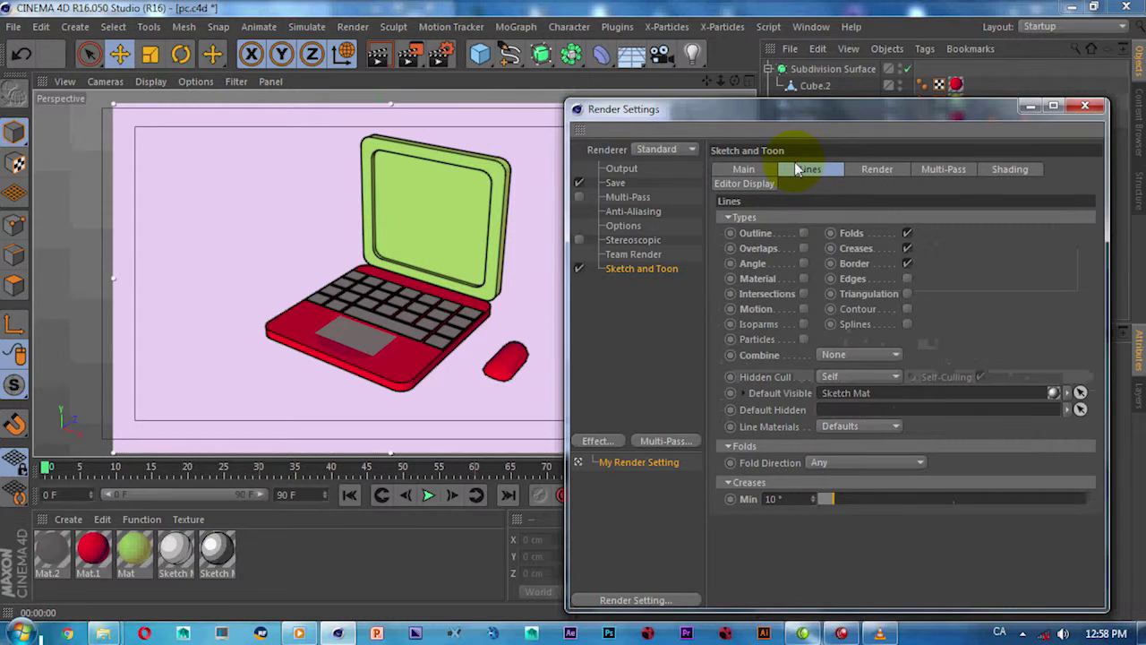
{"action": "mouse_move", "coordinate": [632, 117]}
{"action": "left_mouse_down"}
{"action": "mouse_move", "coordinate": [281, 450]}
{"action": "mouse_move", "coordinate": [442, 443]}
{"action": "left_mouse_up"}
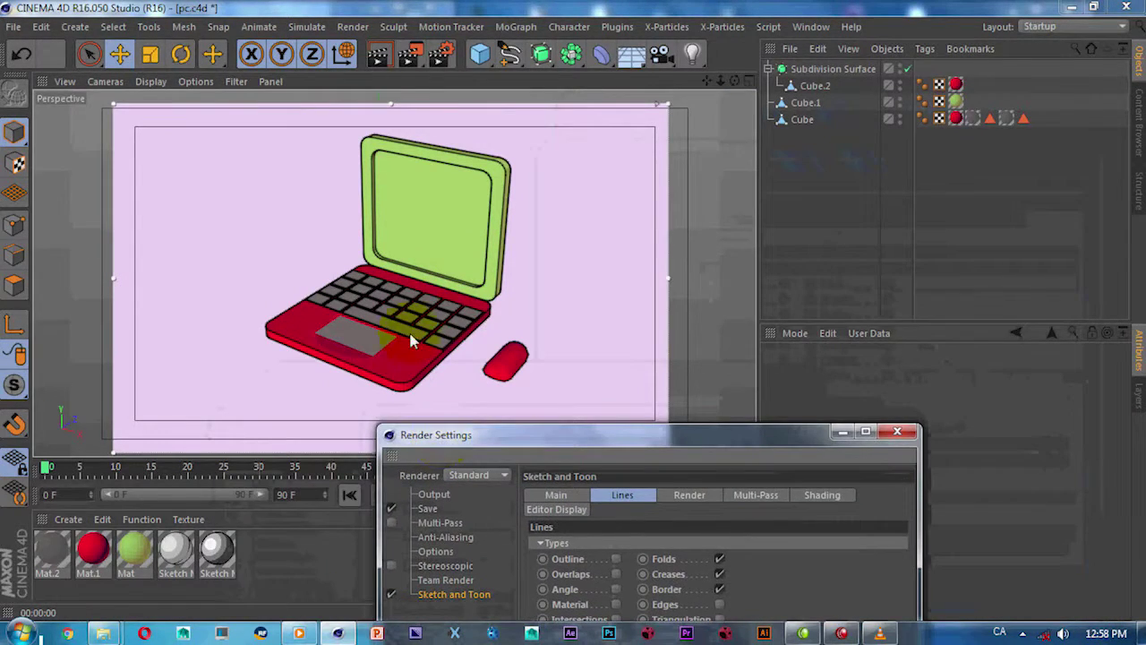
{"action": "mouse_move", "coordinate": [417, 301]}
{"action": "left_mouse_down", "text": "alt"}
{"action": "mouse_move", "coordinate": [454, 304]}
{"action": "mouse_move", "coordinate": [414, 334]}
{"action": "left_mouse_up", "text": "alt"}
Add a cylinder and apply the green Mat material to it.
{"action": "key", "text": "ctrl+r"}
{"action": "left_click_drag", "start_coordinate": [511, 440], "coordinate": [703, 394]}
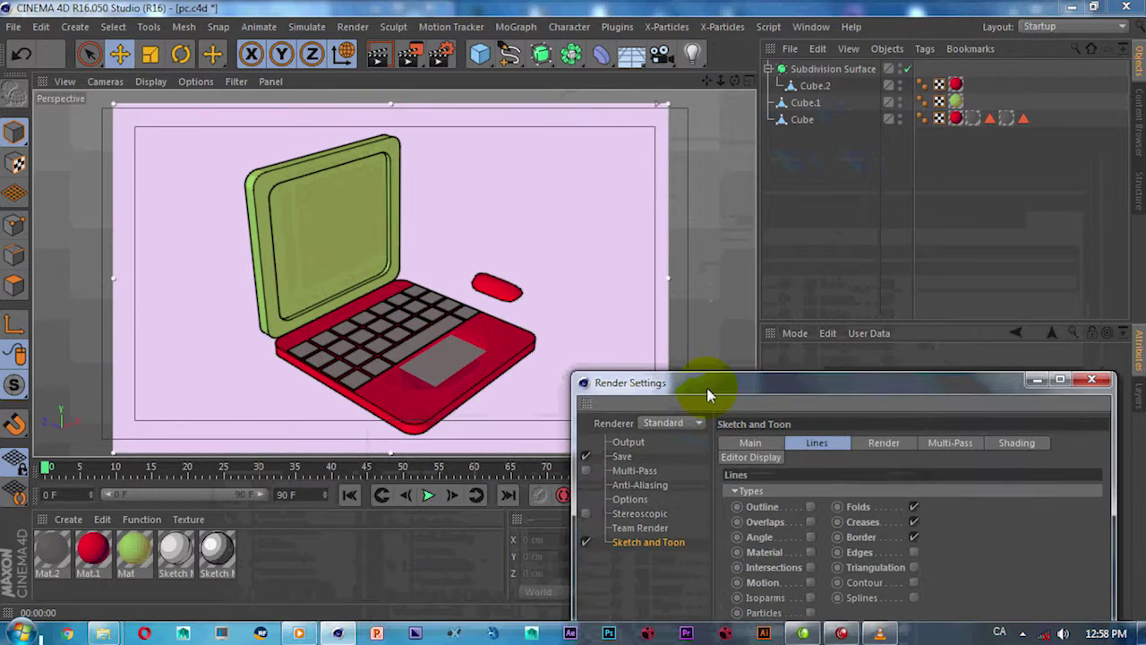
{"action": "left_click", "coordinate": [479, 54]}
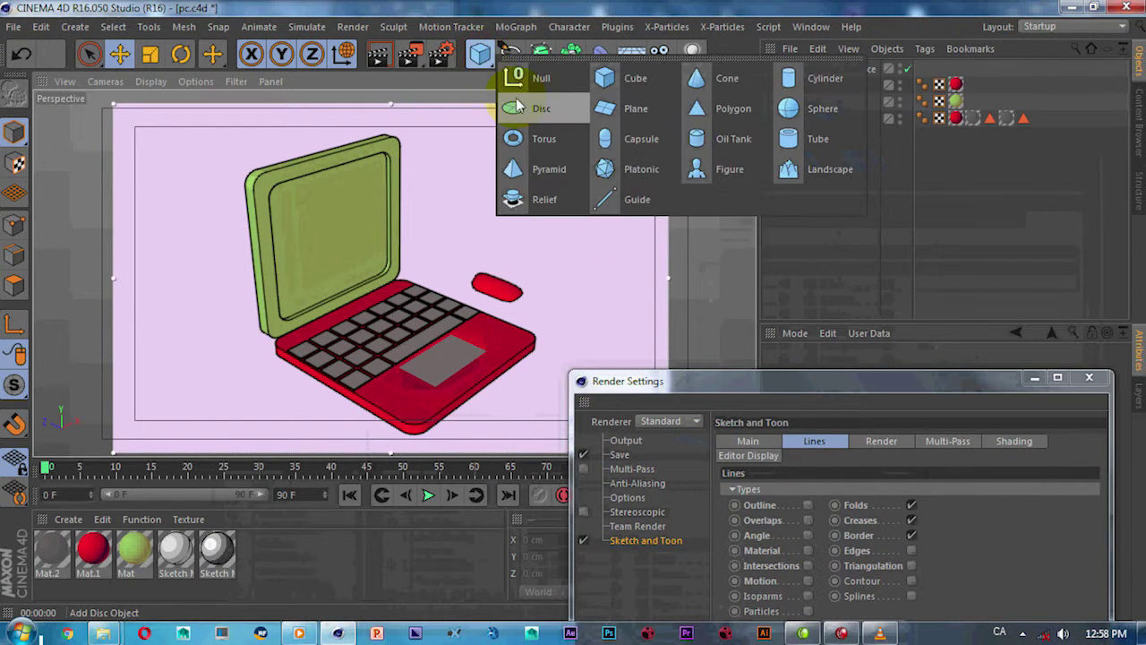
{"action": "left_click", "coordinate": [793, 94]}
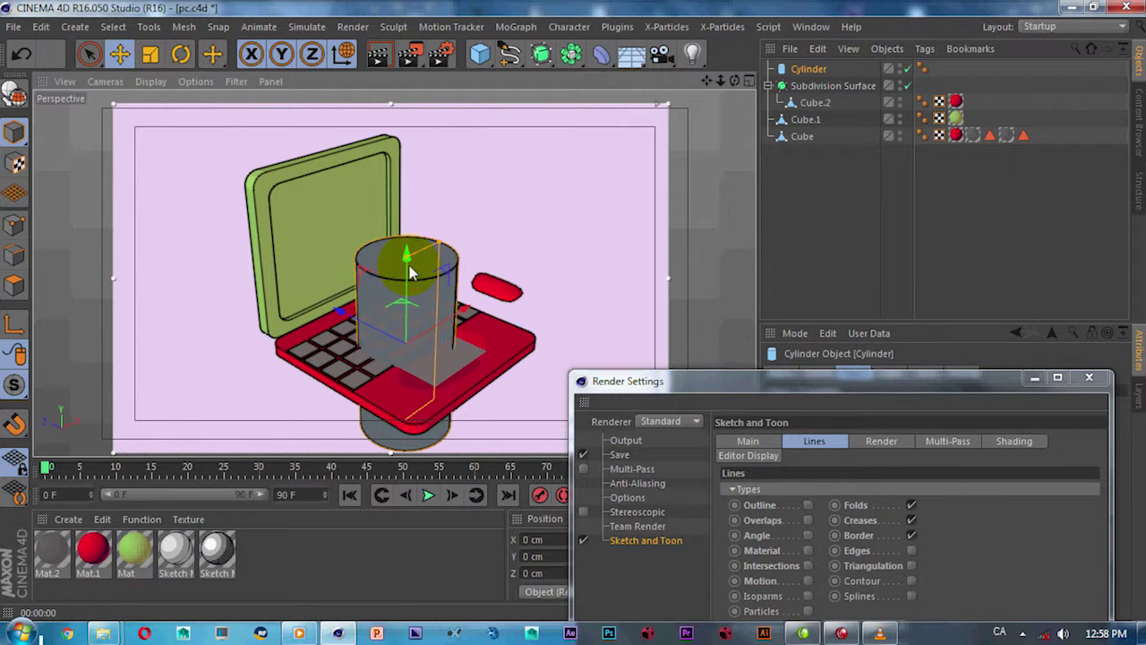
{"action": "key", "text": "ctrl+r"}
{"action": "mouse_move", "coordinate": [134, 550]}
{"action": "left_mouse_down"}
{"action": "mouse_move", "coordinate": [386, 358]}
{"action": "mouse_move", "coordinate": [402, 304]}
{"action": "mouse_move", "coordinate": [345, 307]}
{"action": "left_mouse_up"}
Move the green cylinder to the left of the laptop.
{"action": "key", "text": "ctrl+r"}
{"action": "mouse_move", "coordinate": [460, 211]}
{"action": "left_mouse_down", "text": "alt"}
{"action": "mouse_move", "coordinate": [445, 230]}
{"action": "mouse_move", "coordinate": [448, 333]}
{"action": "left_mouse_up", "text": "alt"}
{"action": "key", "text": "ctrl+r"}
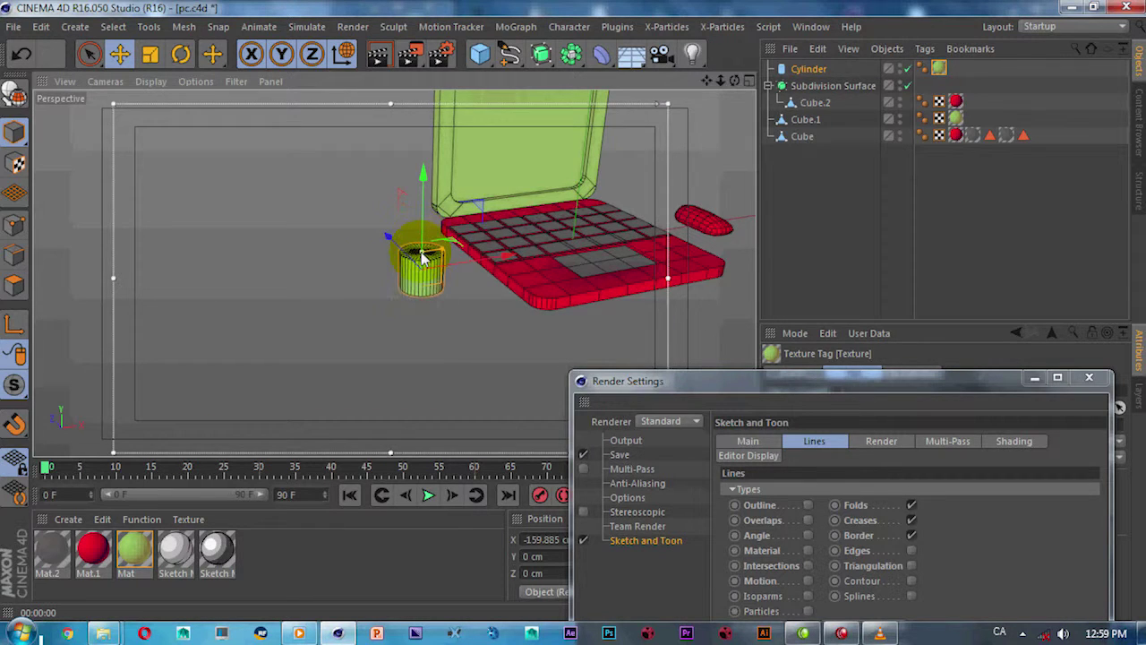
{"action": "scroll", "coordinate": [446, 326], "scroll_direction": "up", "scroll_amount": 2}
{"action": "scroll", "coordinate": [462, 333], "scroll_direction": "up", "scroll_amount": 5}
{"action": "left_click_drag", "start_coordinate": [416, 242], "coordinate": [383, 350], "text": "alt"}
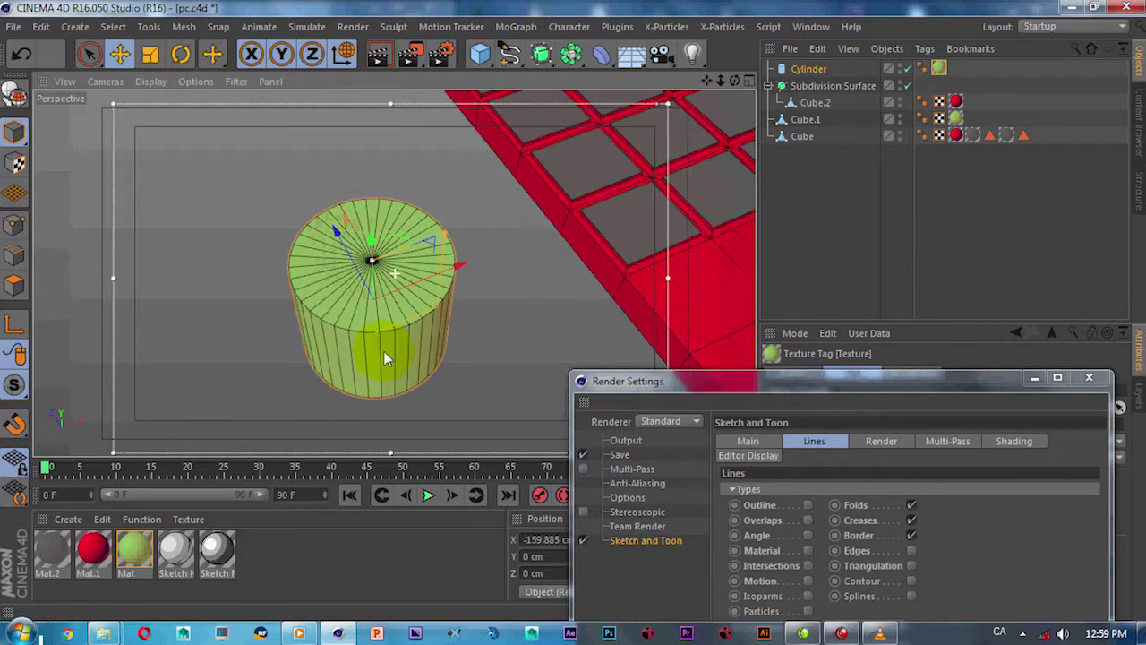
{"action": "scroll", "coordinate": [383, 351], "scroll_direction": "up", "scroll_amount": 2}
{"action": "left_click_drag", "start_coordinate": [412, 311], "coordinate": [360, 281], "text": "alt"}
{"action": "scroll", "coordinate": [385, 294], "scroll_direction": "up", "scroll_amount": 1}
{"action": "key", "text": "ctrl+r"}
{"action": "mouse_move", "coordinate": [816, 380]}
{"action": "left_mouse_down"}
{"action": "mouse_move", "coordinate": [756, 405]}
{"action": "mouse_move", "coordinate": [540, 561]}
{"action": "left_mouse_up"}
Set the cylinder's Height Segments to 2 and reselect it in the view.
{"action": "left_click", "coordinate": [768, 470]}
{"action": "left_click", "coordinate": [792, 372]}
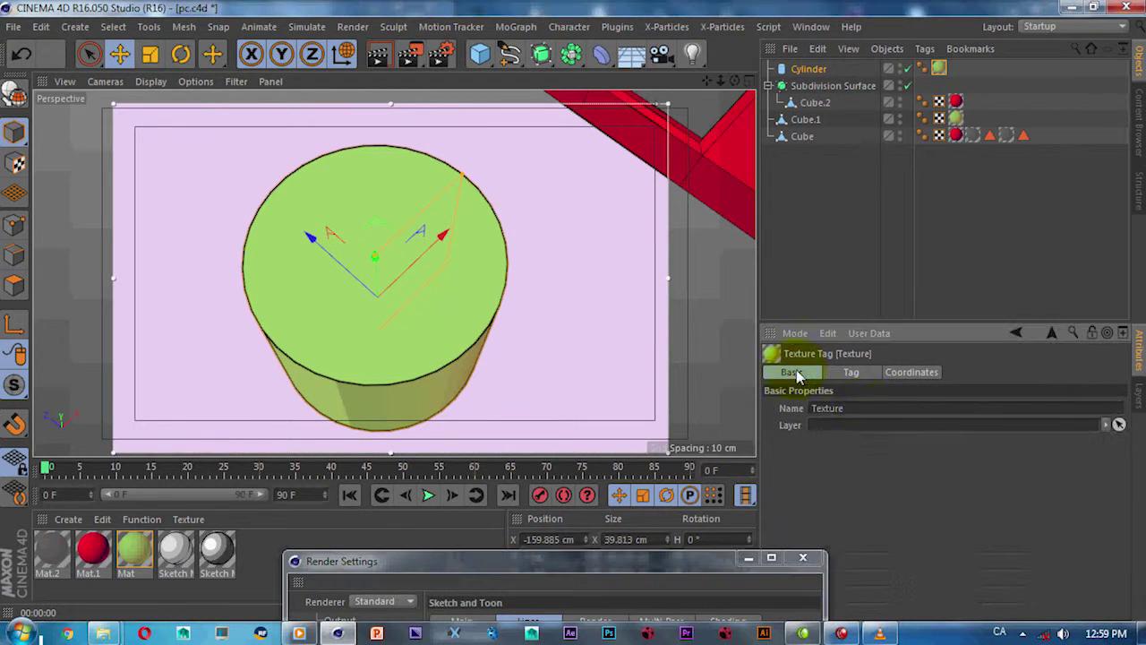
{"action": "left_click", "coordinate": [913, 372]}
{"action": "left_click", "coordinate": [806, 69]}
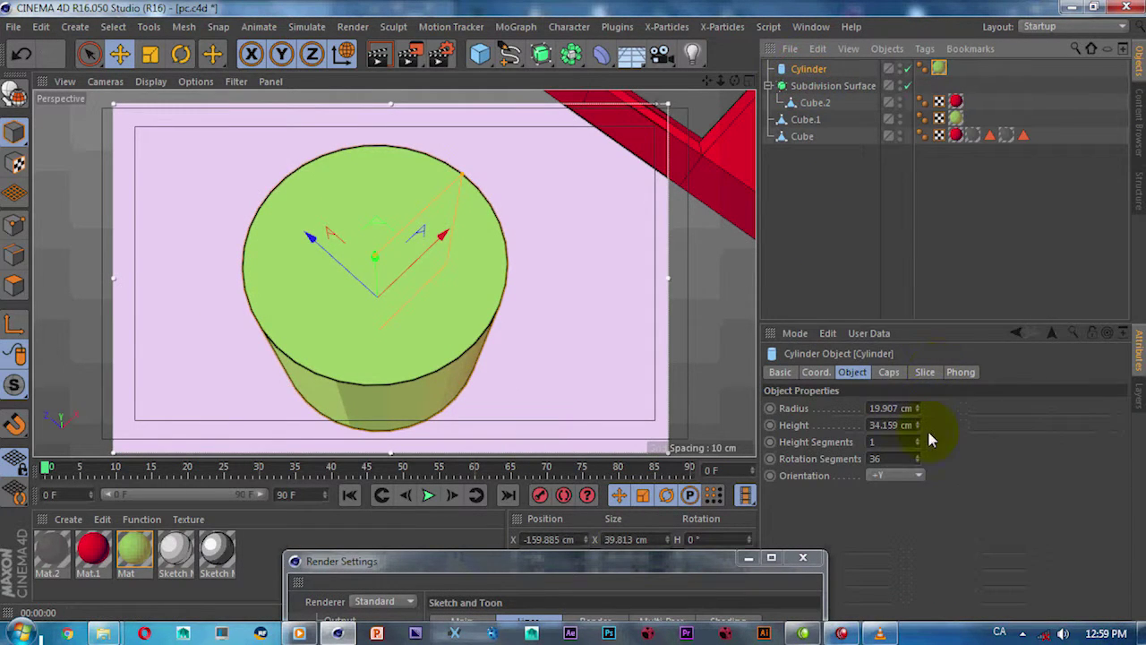
{"action": "left_click", "coordinate": [915, 438]}
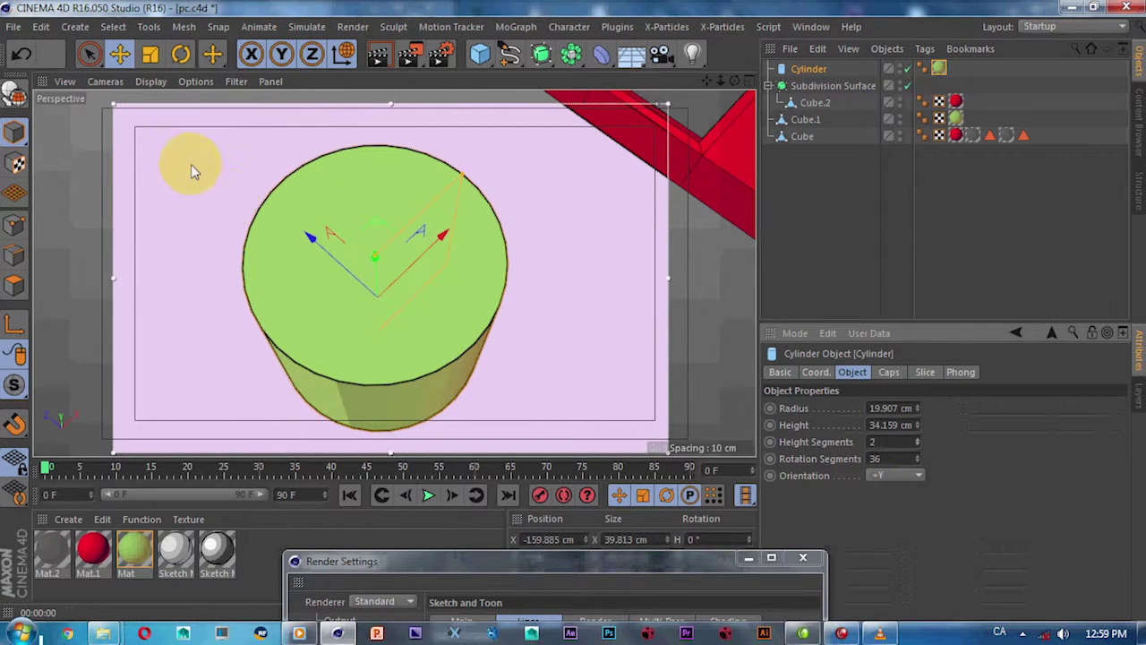
{"action": "left_click", "coordinate": [407, 54]}
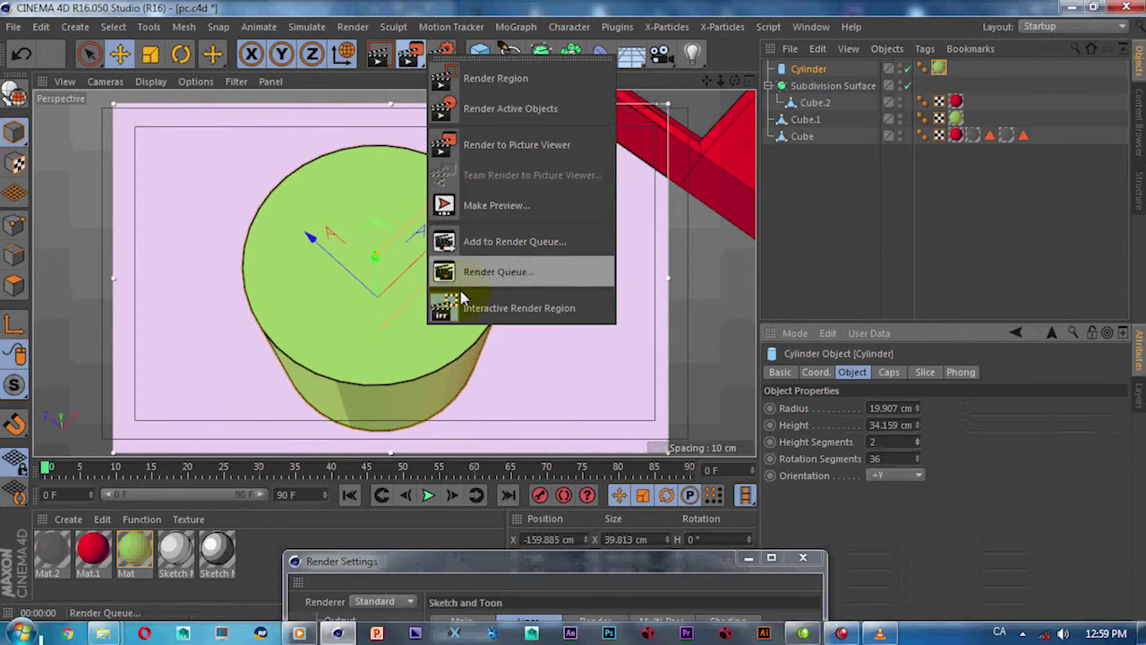
{"action": "left_click", "coordinate": [435, 285]}
{"action": "left_click", "coordinate": [422, 295]}
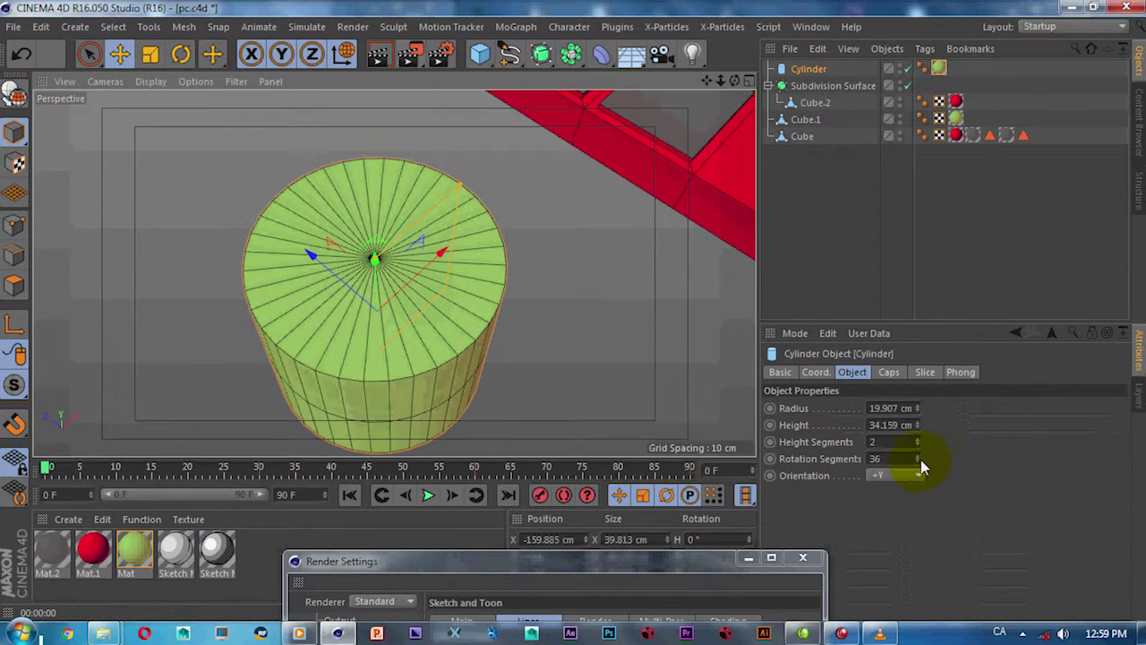
Make the cylinder editable and scale its inner cap edge ring out near the rim.
{"action": "left_click", "coordinate": [890, 373]}
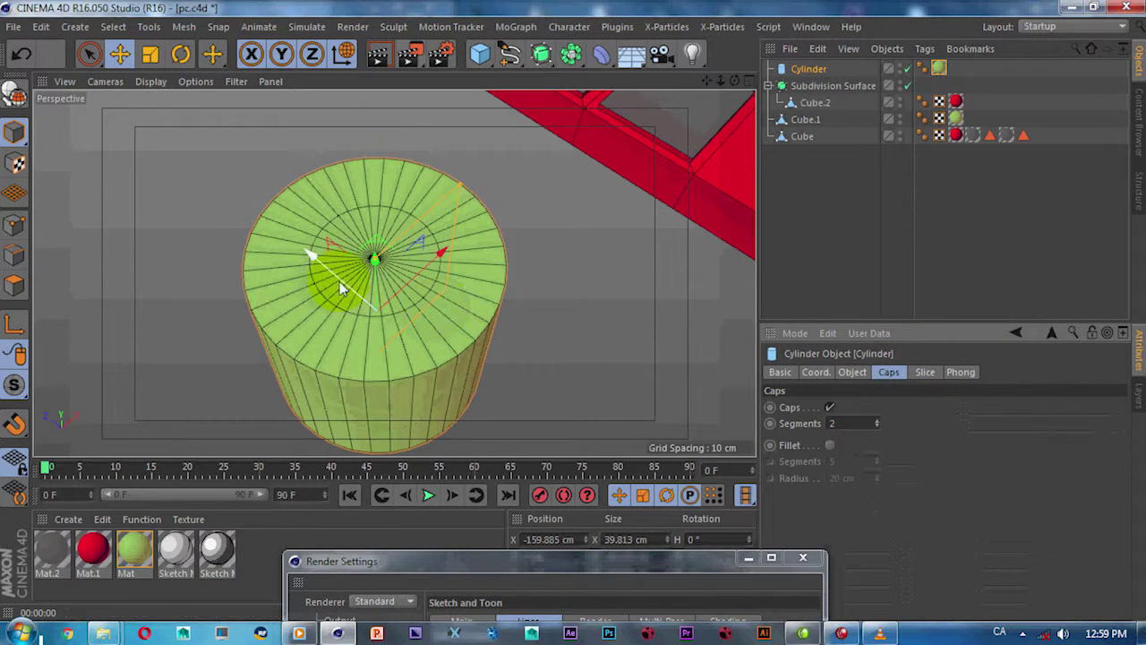
{"action": "key", "text": "c"}
{"action": "left_click", "coordinate": [13, 255]}
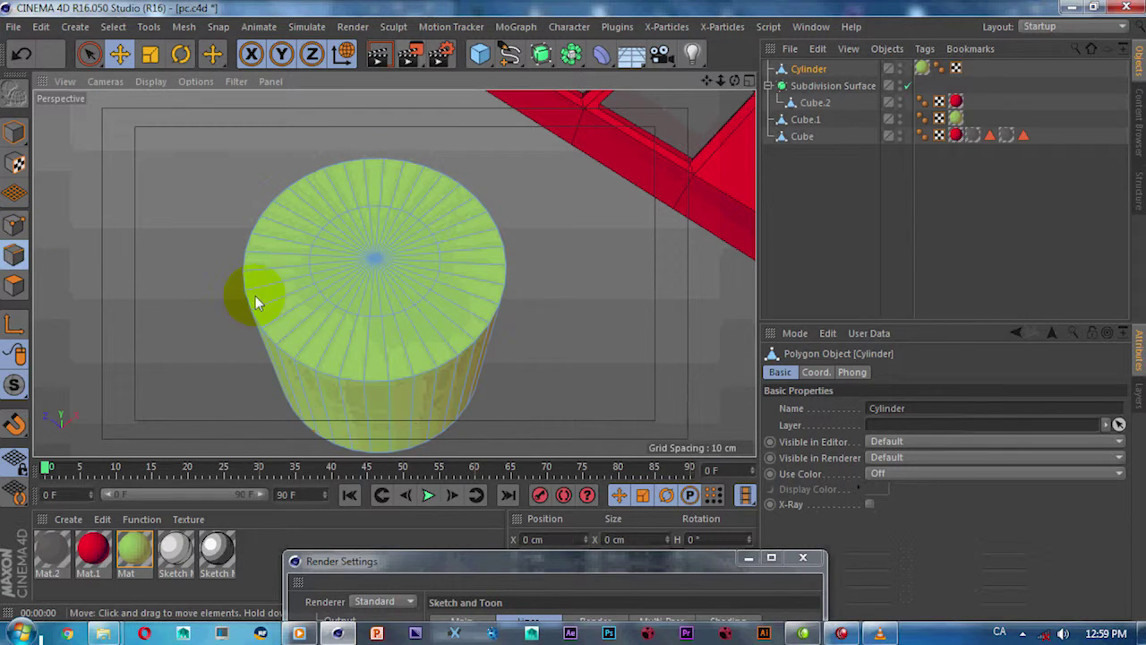
{"action": "scroll", "coordinate": [320, 293], "scroll_direction": "up", "scroll_amount": 3}
{"action": "scroll", "coordinate": [325, 302], "scroll_direction": "up", "scroll_amount": 2}
{"action": "double_click", "coordinate": [341, 309]}
{"action": "scroll", "coordinate": [340, 309], "scroll_direction": "down", "scroll_amount": 3}
{"action": "key", "text": "r"}
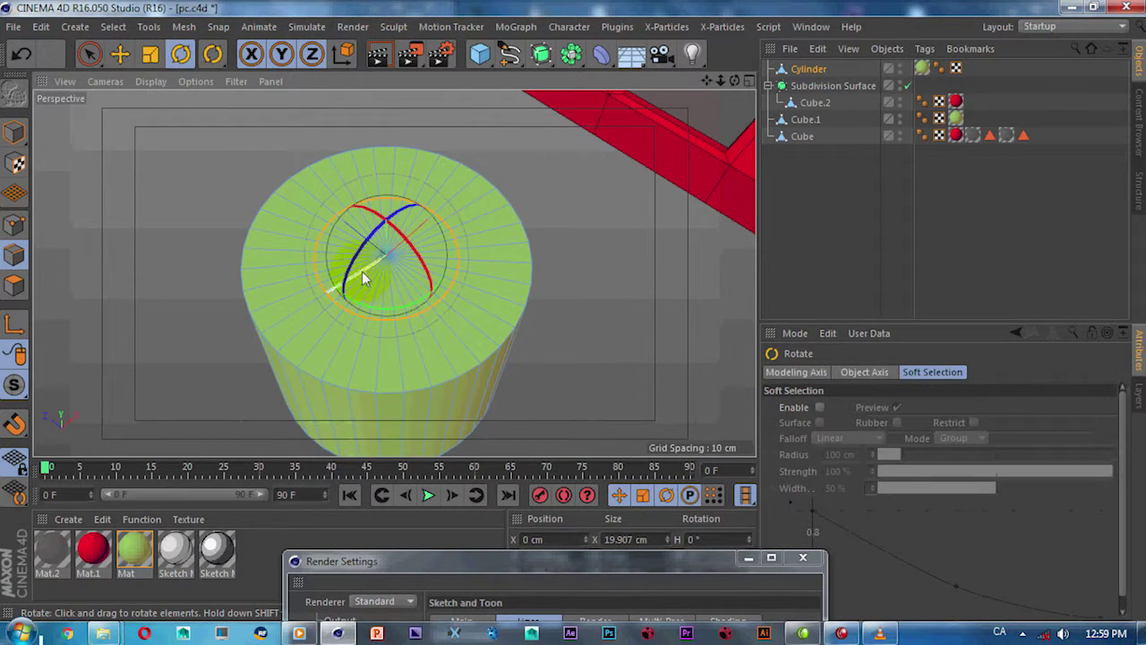
{"action": "key", "text": "t"}
{"action": "left_click_drag", "start_coordinate": [394, 248], "coordinate": [393, 318], "text": "alt"}
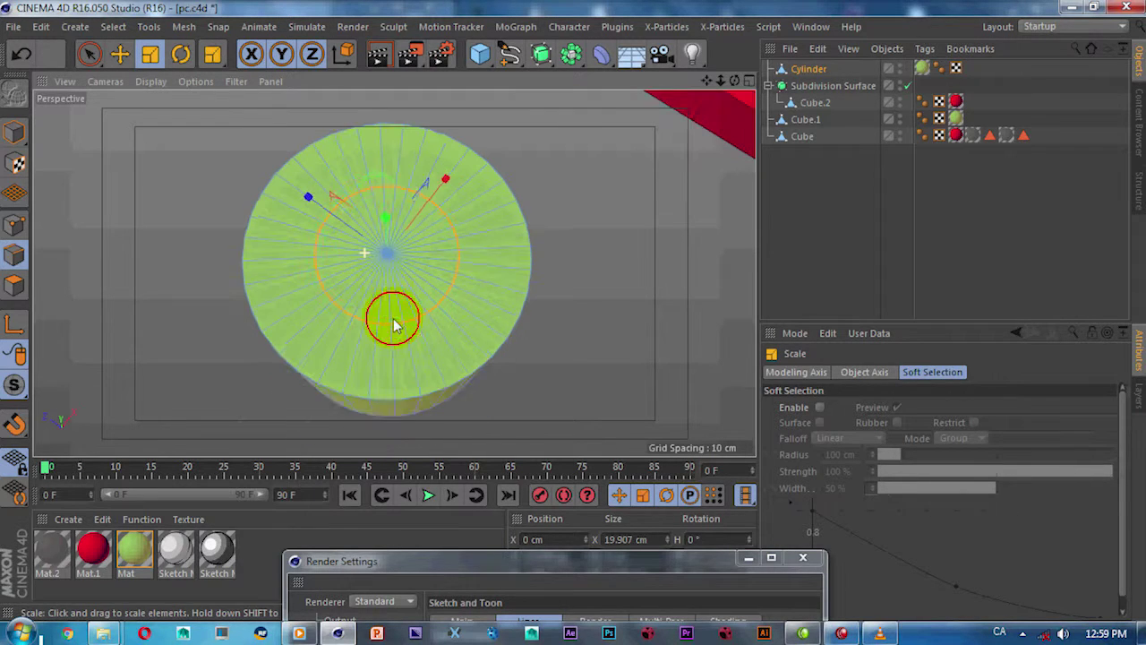
{"action": "left_click_drag", "start_coordinate": [381, 183], "coordinate": [584, 301]}
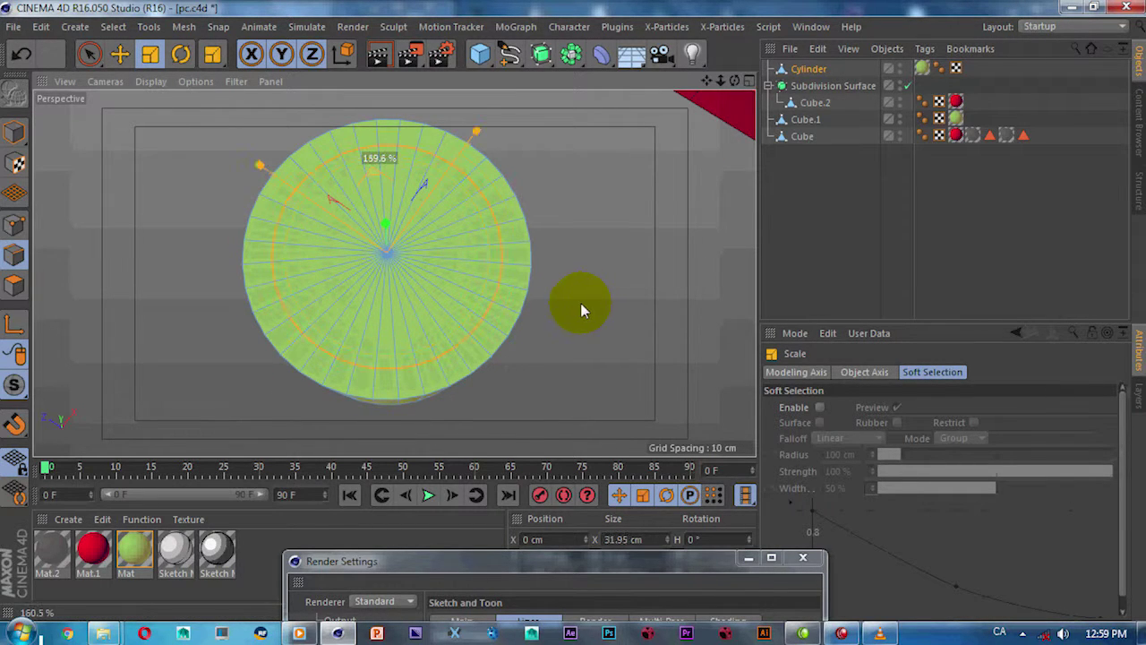
Select the wedge-shaped top cap polygons with click, box and paint selection.
{"action": "left_click", "coordinate": [13, 286]}
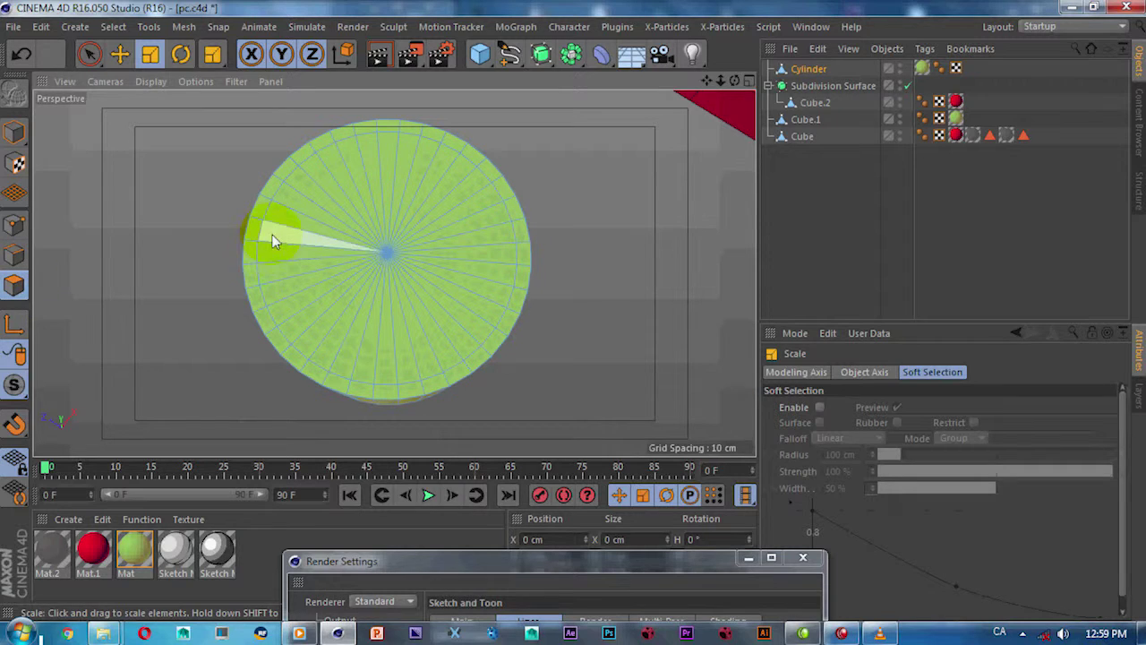
{"action": "left_click", "coordinate": [347, 183]}
{"action": "key", "text": "t"}
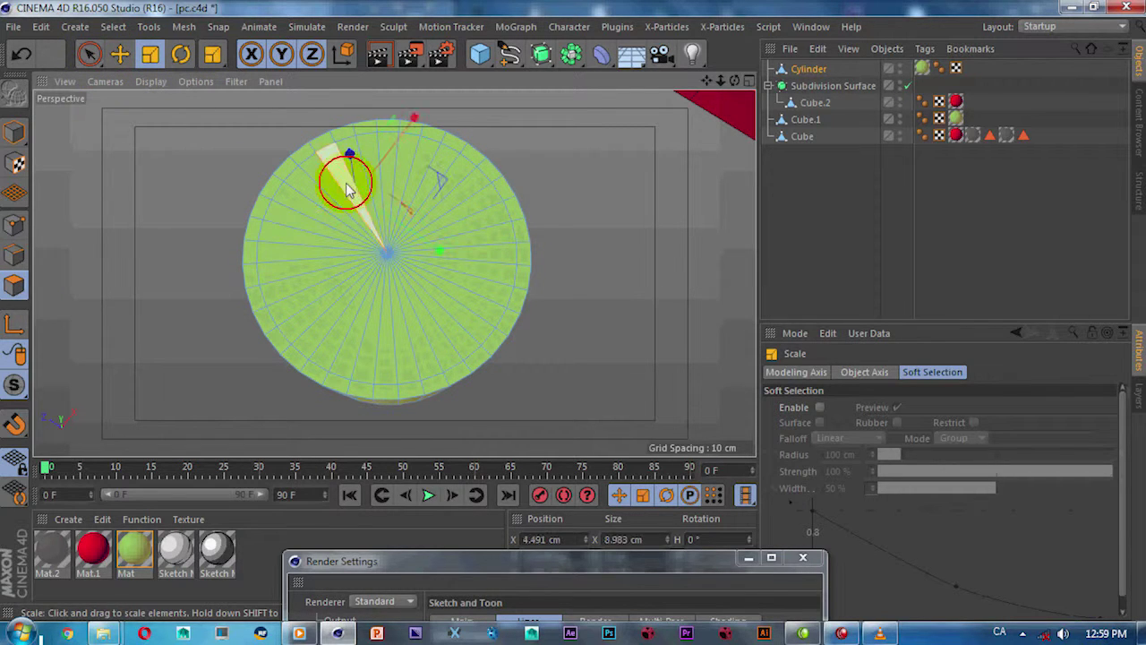
{"action": "key", "text": "ctrl+z"}
{"action": "left_click", "coordinate": [361, 341]}
{"action": "left_click_drag", "start_coordinate": [87, 53], "coordinate": [174, 108]}
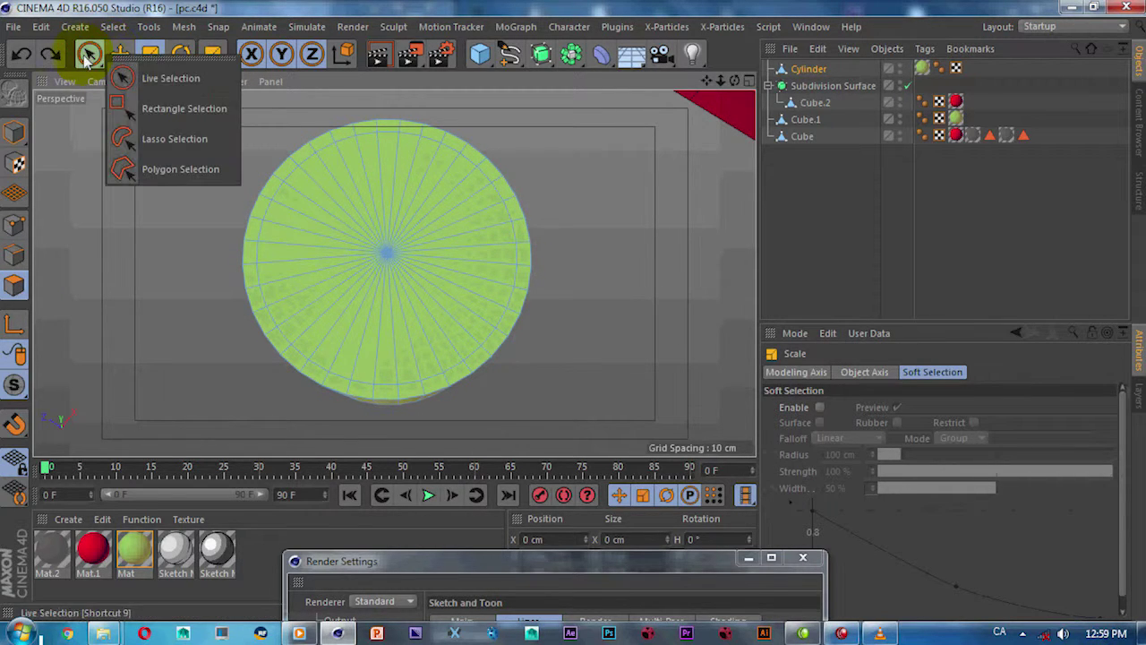
{"action": "left_click_drag", "start_coordinate": [320, 287], "coordinate": [460, 276]}
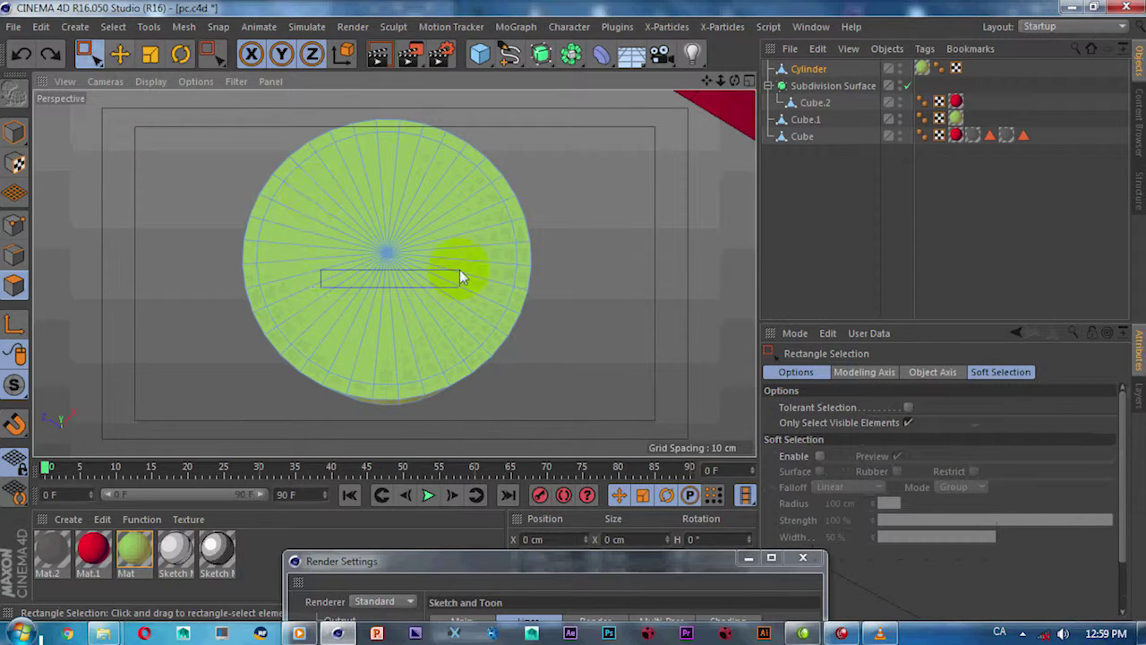
{"action": "mouse_move", "coordinate": [88, 54]}
{"action": "left_mouse_down"}
{"action": "mouse_move", "coordinate": [112, 87]}
{"action": "mouse_move", "coordinate": [175, 78]}
{"action": "left_mouse_up"}
{"action": "mouse_move", "coordinate": [332, 320]}
{"action": "left_mouse_down"}
{"action": "mouse_move", "coordinate": [413, 184]}
{"action": "mouse_move", "coordinate": [586, 210]}
{"action": "mouse_move", "coordinate": [248, 170]}
{"action": "mouse_move", "coordinate": [274, 269]}
{"action": "mouse_move", "coordinate": [400, 212]}
{"action": "left_mouse_up"}
Try extruding the top cap down into the cylinder, then undo it.
{"action": "right_click", "coordinate": [417, 215]}
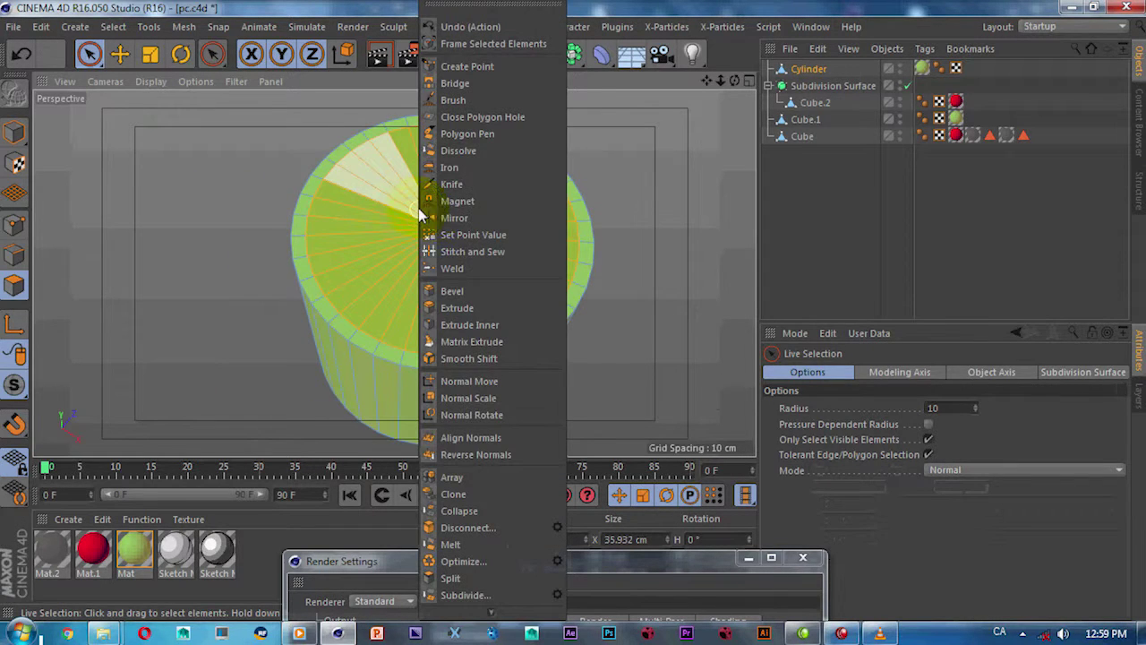
{"action": "left_click", "coordinate": [439, 289]}
{"action": "mouse_move", "coordinate": [453, 310]}
{"action": "left_mouse_down", "text": "alt"}
{"action": "mouse_move", "coordinate": [578, 324]}
{"action": "mouse_move", "coordinate": [460, 184]}
{"action": "left_mouse_up", "text": "alt"}
{"action": "left_click", "coordinate": [577, 324]}
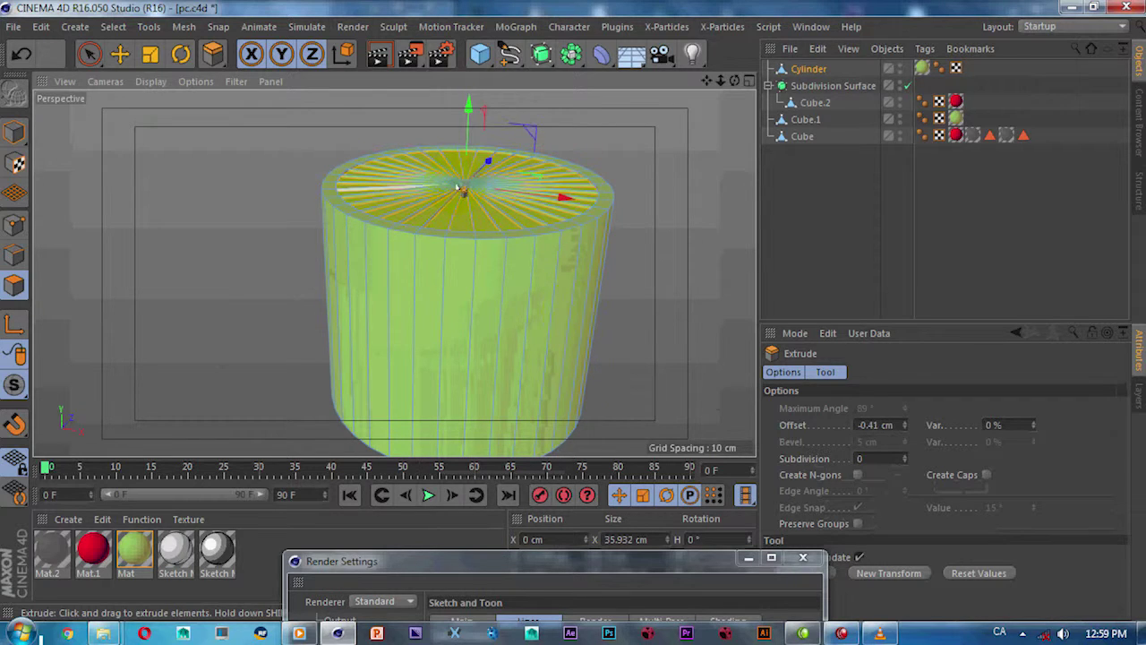
{"action": "left_click_drag", "start_coordinate": [467, 126], "coordinate": [485, 267]}
{"action": "key", "text": "ctrl+z"}
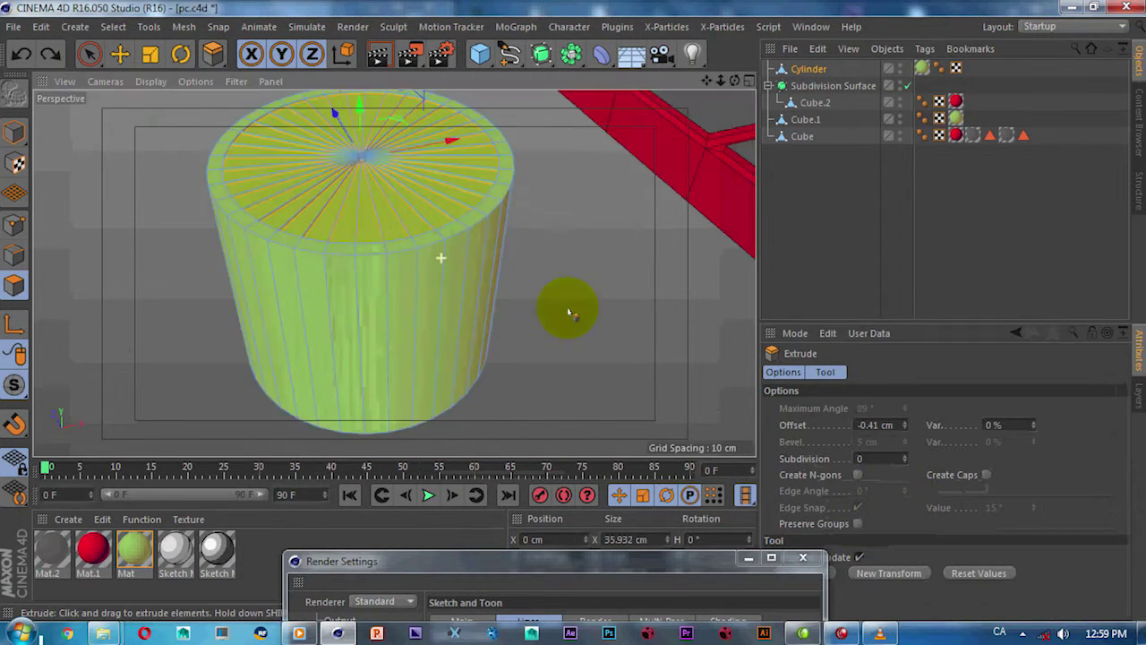
Extrude the top cap again to a 0.84 cm offset, then deselect it.
{"action": "right_click", "coordinate": [484, 267]}
{"action": "left_click", "coordinate": [510, 313]}
{"action": "left_click_drag", "start_coordinate": [488, 156], "coordinate": [477, 242]}
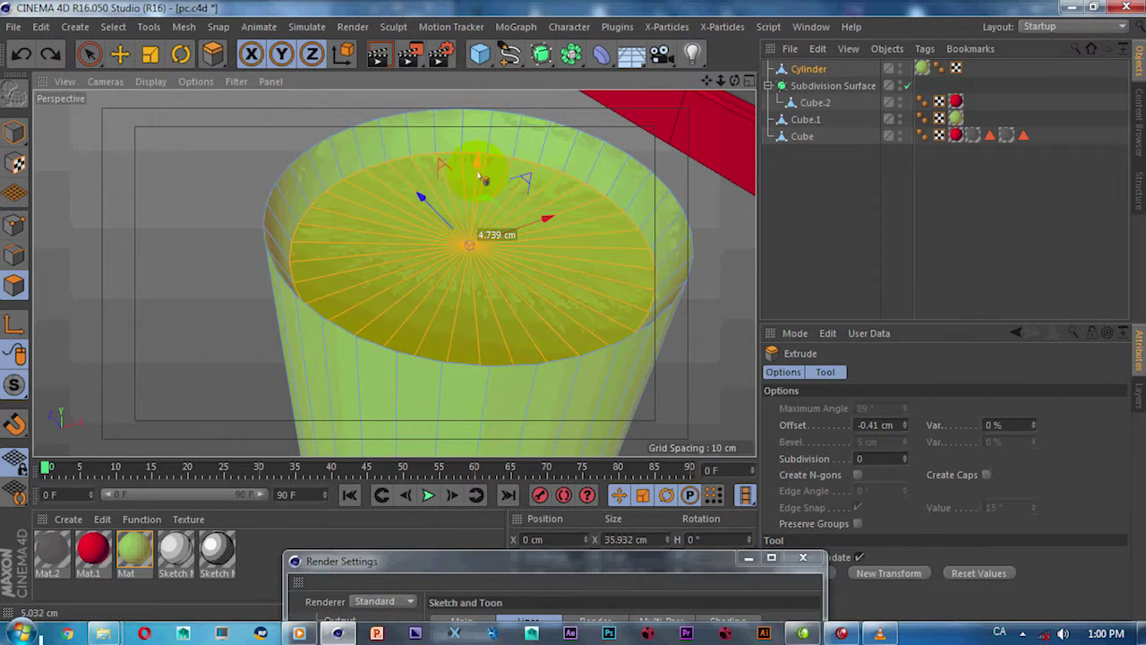
{"action": "left_click_drag", "start_coordinate": [573, 319], "coordinate": [583, 323]}
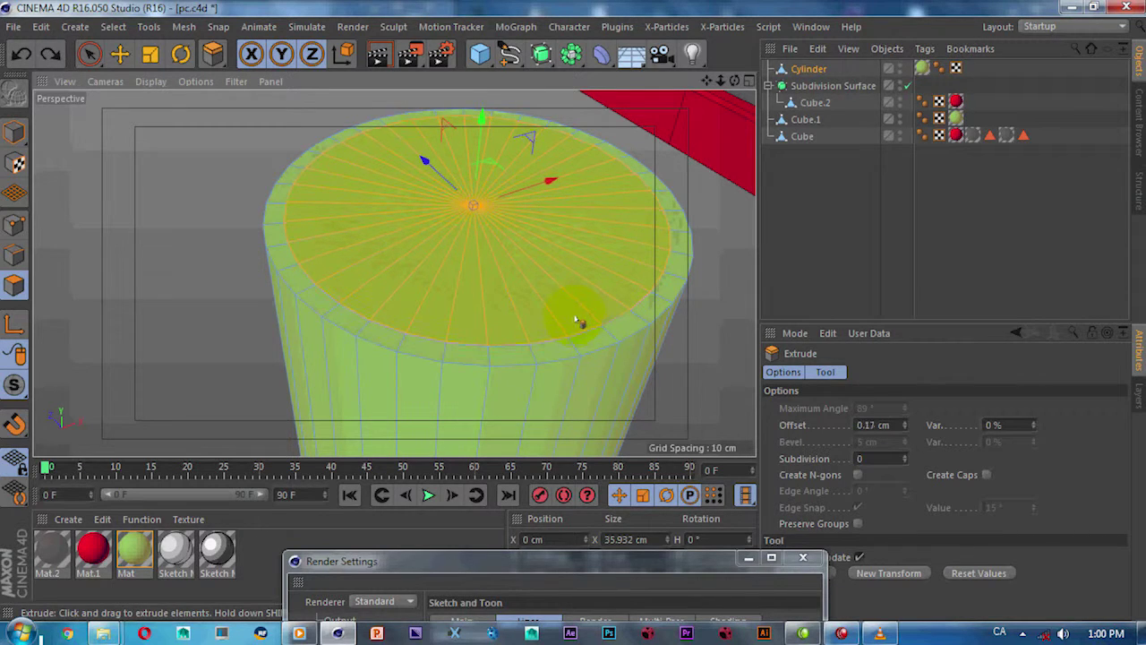
{"action": "left_click_drag", "start_coordinate": [475, 192], "coordinate": [474, 235]}
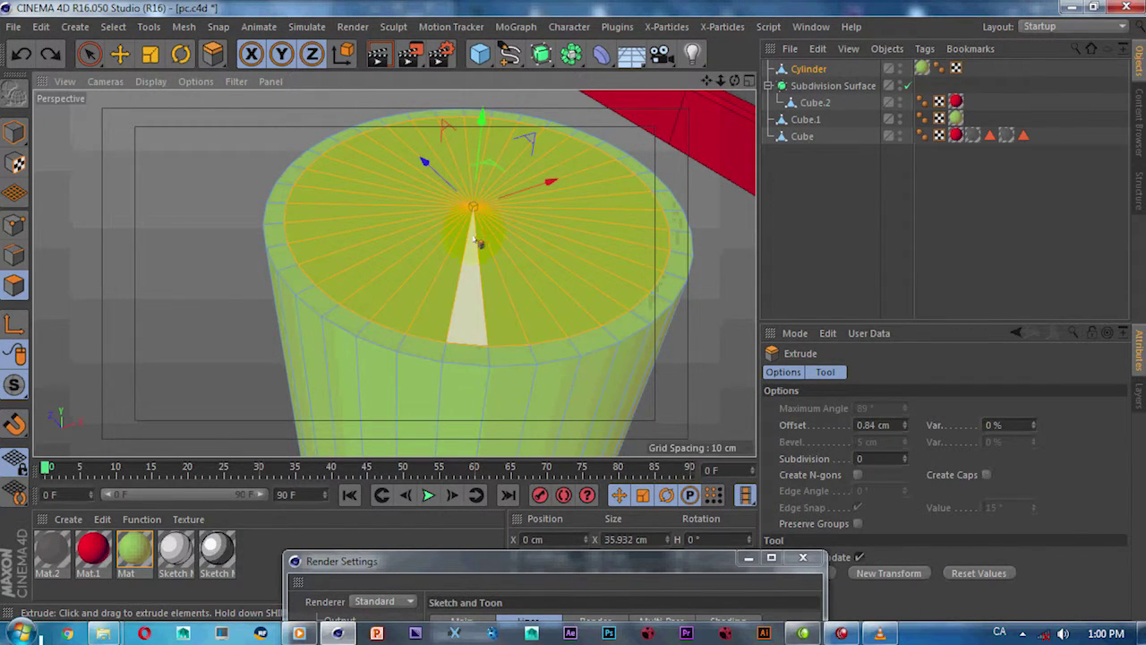
{"action": "left_click", "coordinate": [479, 240]}
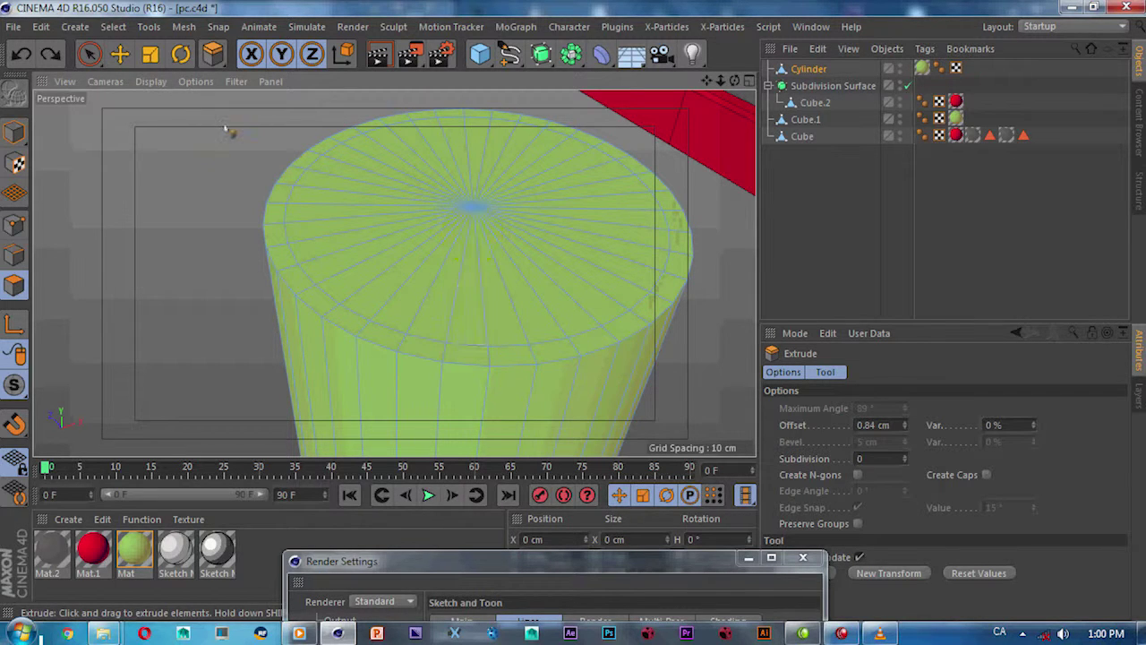
Reselect all of the top cap's polygons with paint selection.
{"action": "left_click", "coordinate": [88, 54]}
{"action": "left_click_drag", "start_coordinate": [399, 229], "coordinate": [525, 168]}
{"action": "left_click_drag", "start_coordinate": [347, 213], "coordinate": [349, 230]}
{"action": "left_click", "coordinate": [1063, 633]}
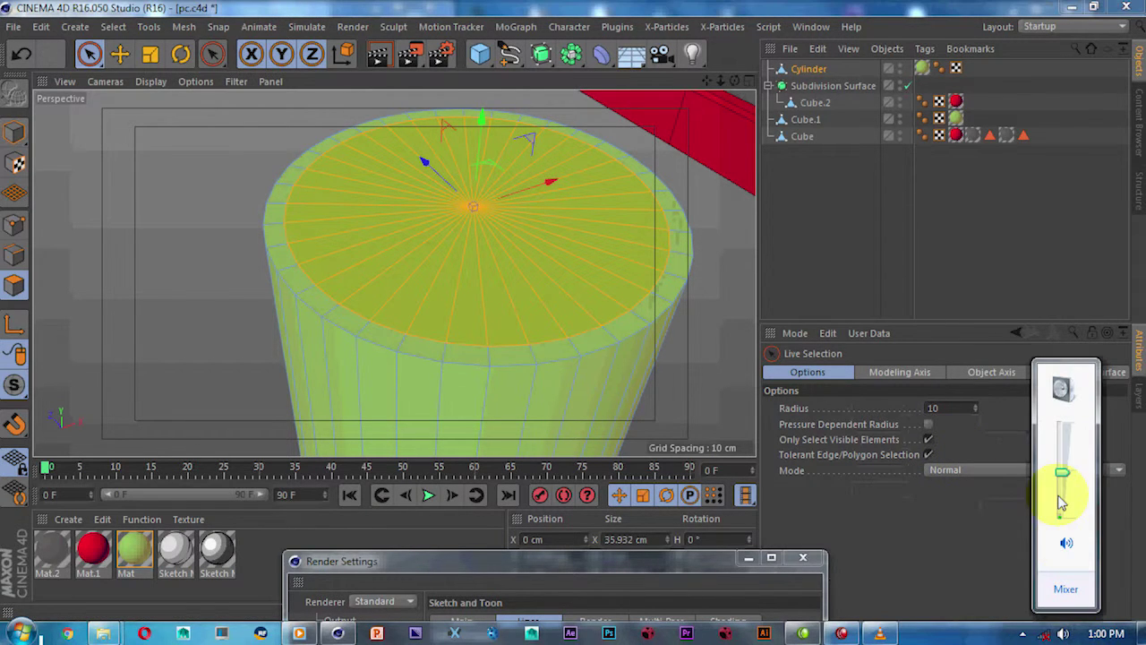
{"action": "left_click_drag", "start_coordinate": [1060, 504], "coordinate": [1062, 452]}
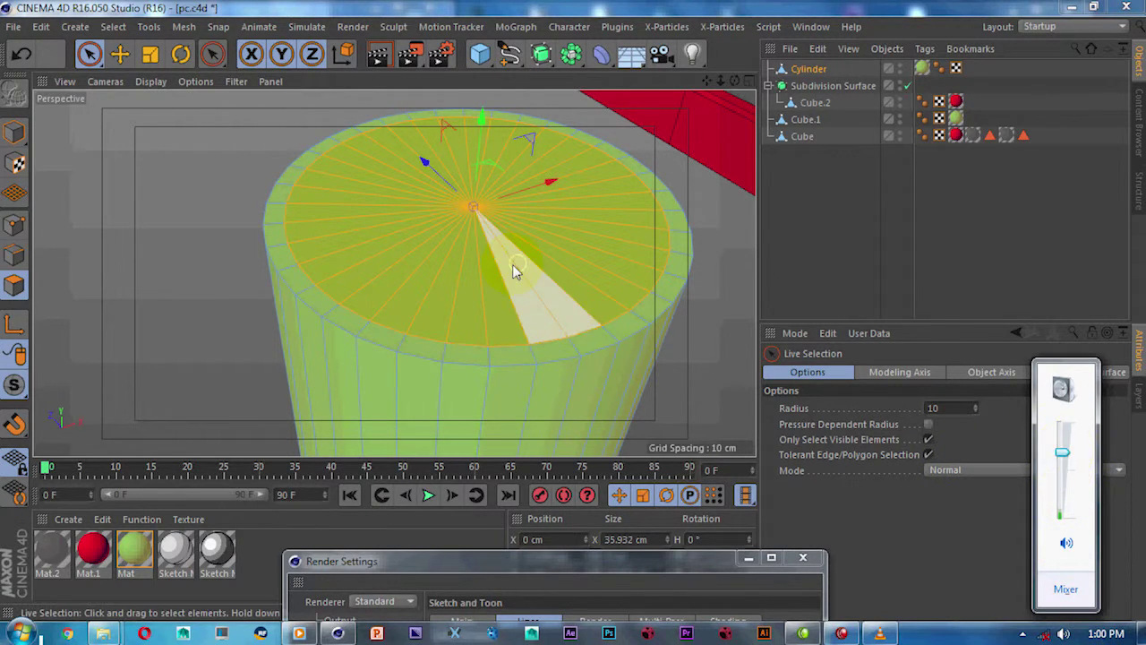
{"action": "left_click_drag", "start_coordinate": [515, 271], "coordinate": [540, 305], "text": "alt"}
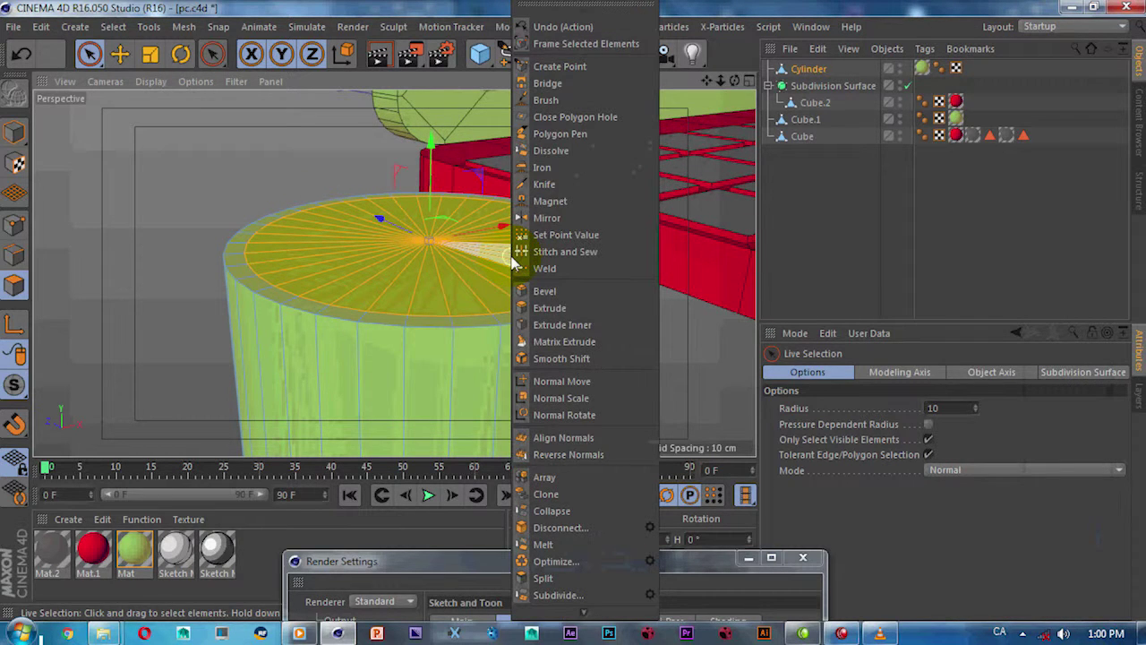
Try two more inward extrusions of the cap and undo both.
{"action": "left_click", "coordinate": [548, 307]}
{"action": "left_click_drag", "start_coordinate": [434, 168], "coordinate": [455, 249]}
{"action": "key", "text": "ctrl+z"}
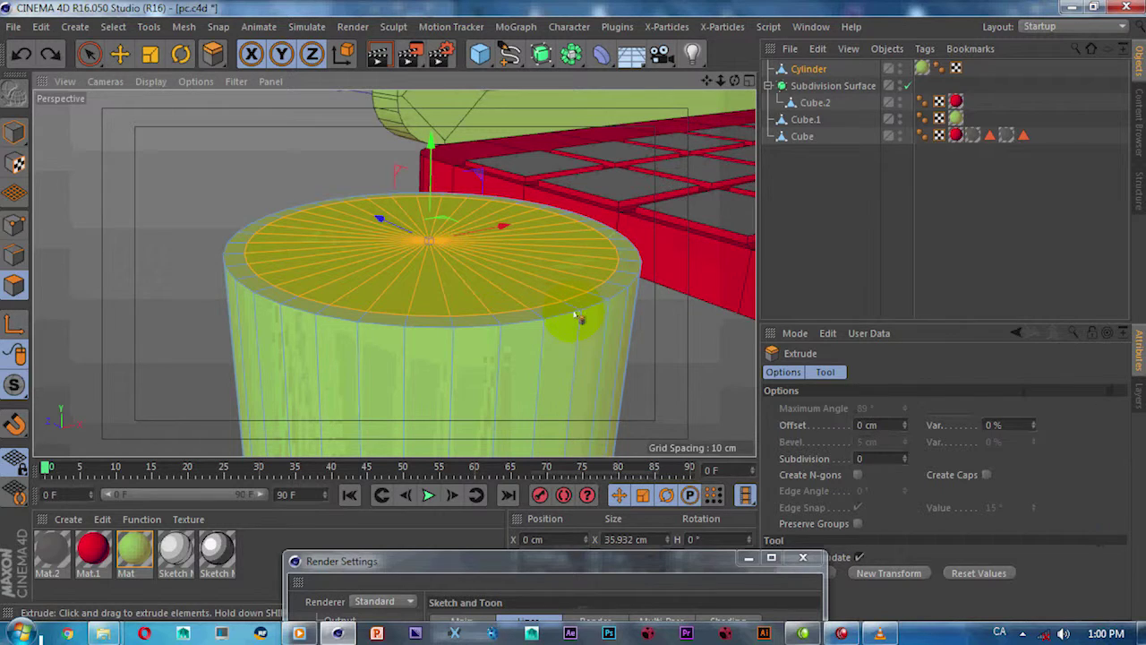
{"action": "left_click", "coordinate": [931, 473]}
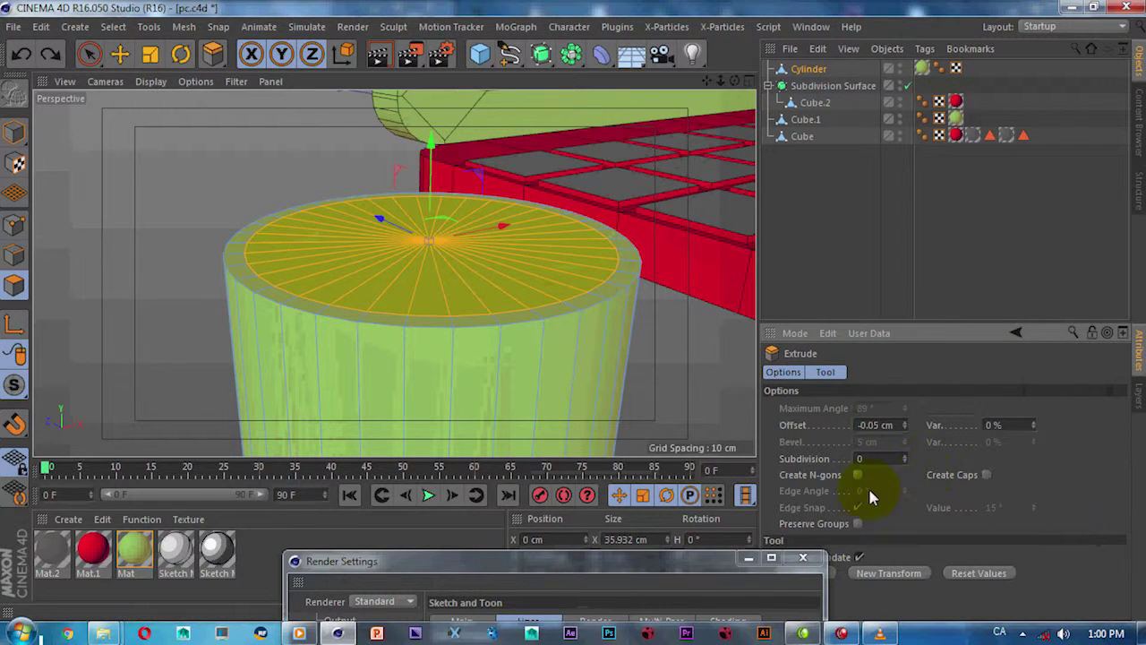
{"action": "left_click_drag", "start_coordinate": [703, 573], "coordinate": [536, 594]}
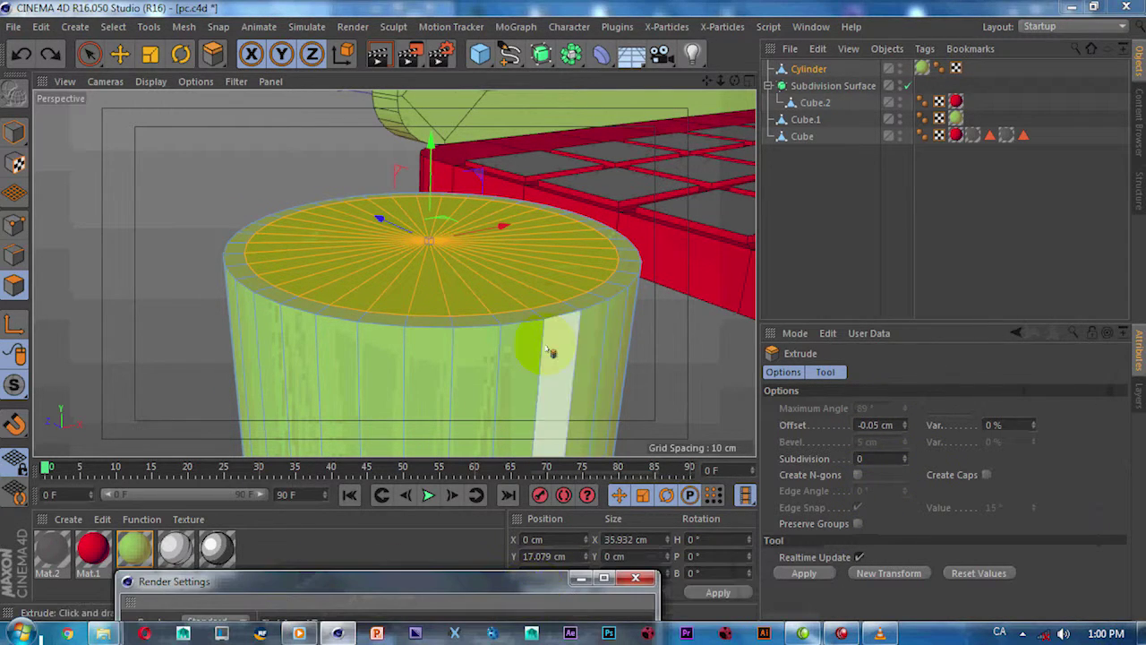
{"action": "left_click_drag", "start_coordinate": [431, 158], "coordinate": [433, 283]}
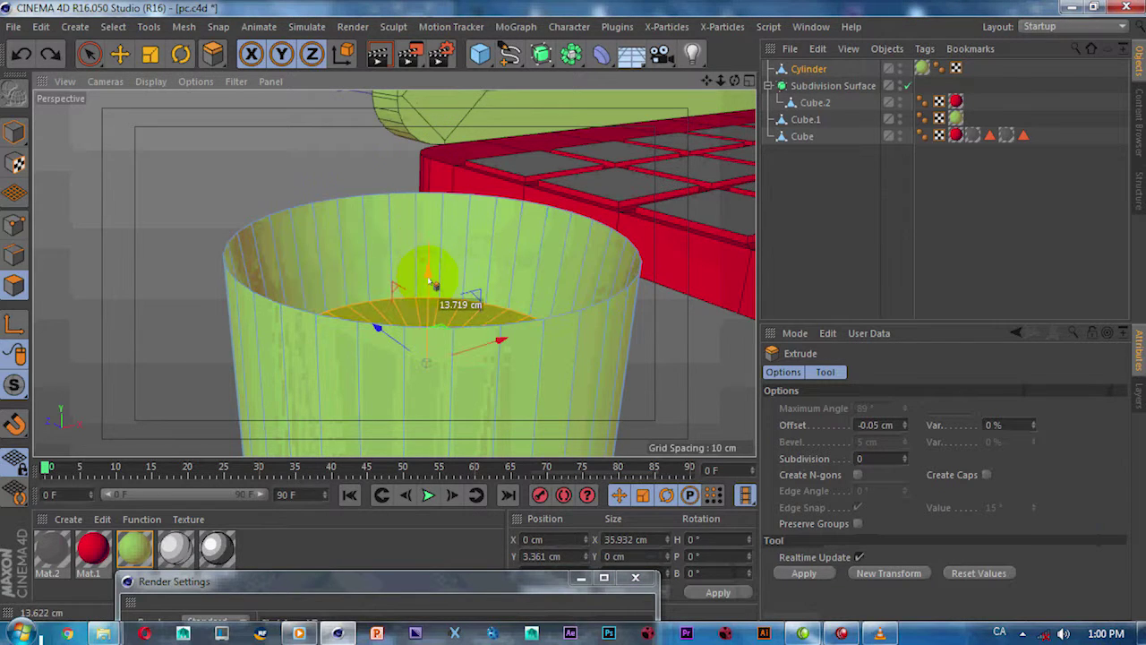
{"action": "key", "text": "ctrl+z"}
Extrude the top cap inward with a negative offset to hollow out the cup.
{"action": "mouse_move", "coordinate": [435, 192]}
{"action": "left_mouse_down", "text": "alt"}
{"action": "mouse_move", "coordinate": [470, 250]}
{"action": "mouse_move", "coordinate": [532, 289]}
{"action": "mouse_move", "coordinate": [64, 246]}
{"action": "left_mouse_up", "text": "alt"}
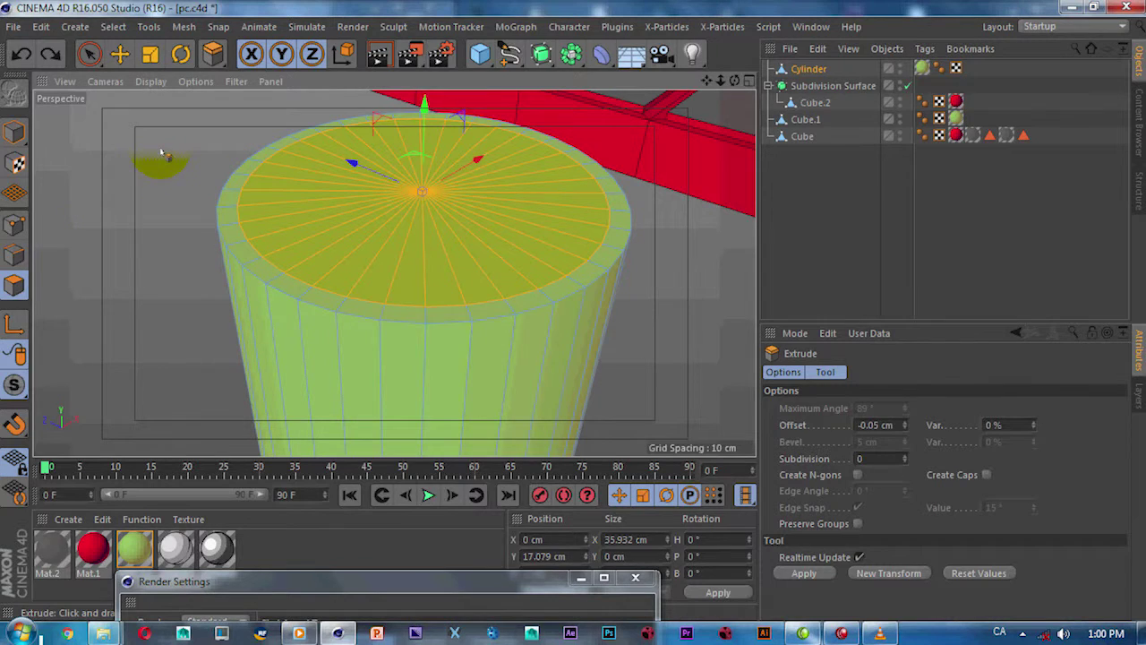
{"action": "right_click", "coordinate": [413, 218]}
{"action": "left_click", "coordinate": [327, 213]}
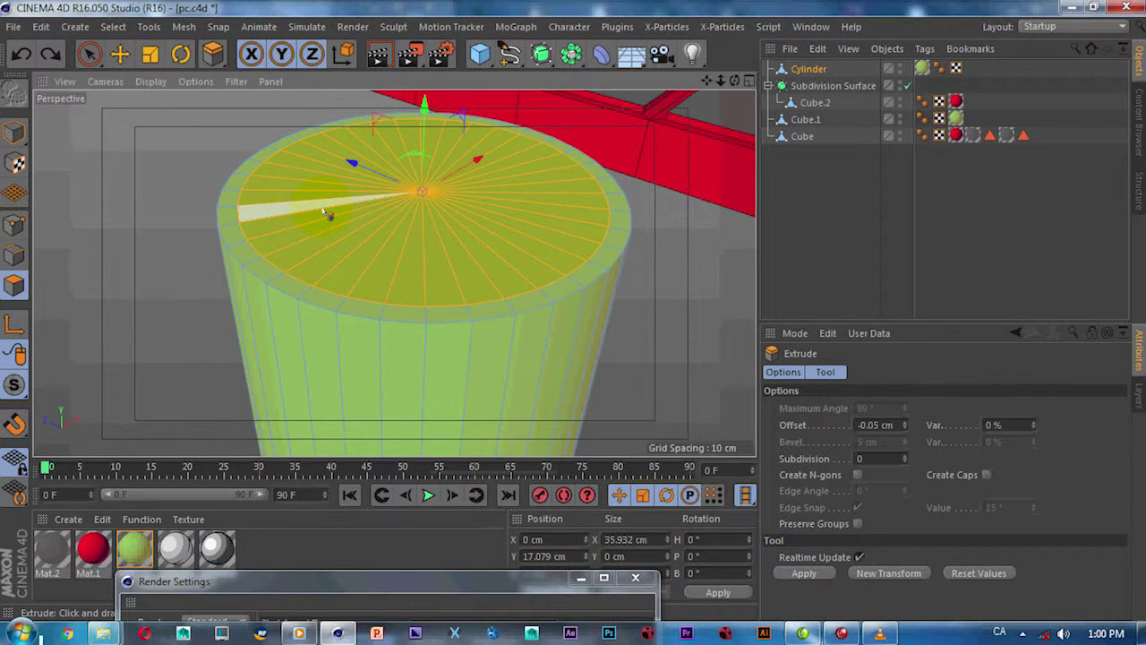
{"action": "mouse_move", "coordinate": [327, 213]}
{"action": "left_mouse_down"}
{"action": "mouse_move", "coordinate": [409, 238]}
{"action": "mouse_move", "coordinate": [439, 338]}
{"action": "mouse_move", "coordinate": [335, 303]}
{"action": "mouse_move", "coordinate": [295, 236]}
{"action": "mouse_move", "coordinate": [457, 199]}
{"action": "mouse_move", "coordinate": [450, 325]}
{"action": "mouse_move", "coordinate": [351, 294]}
{"action": "mouse_move", "coordinate": [350, 263]}
{"action": "mouse_move", "coordinate": [153, 295]}
{"action": "mouse_move", "coordinate": [358, 358]}
{"action": "mouse_move", "coordinate": [460, 358]}
{"action": "mouse_move", "coordinate": [430, 313]}
{"action": "left_mouse_up"}
Thicken the cup rim by extruding its edge loop to 0.37 cm.
{"action": "scroll", "coordinate": [450, 341], "scroll_direction": "down", "scroll_amount": 5}
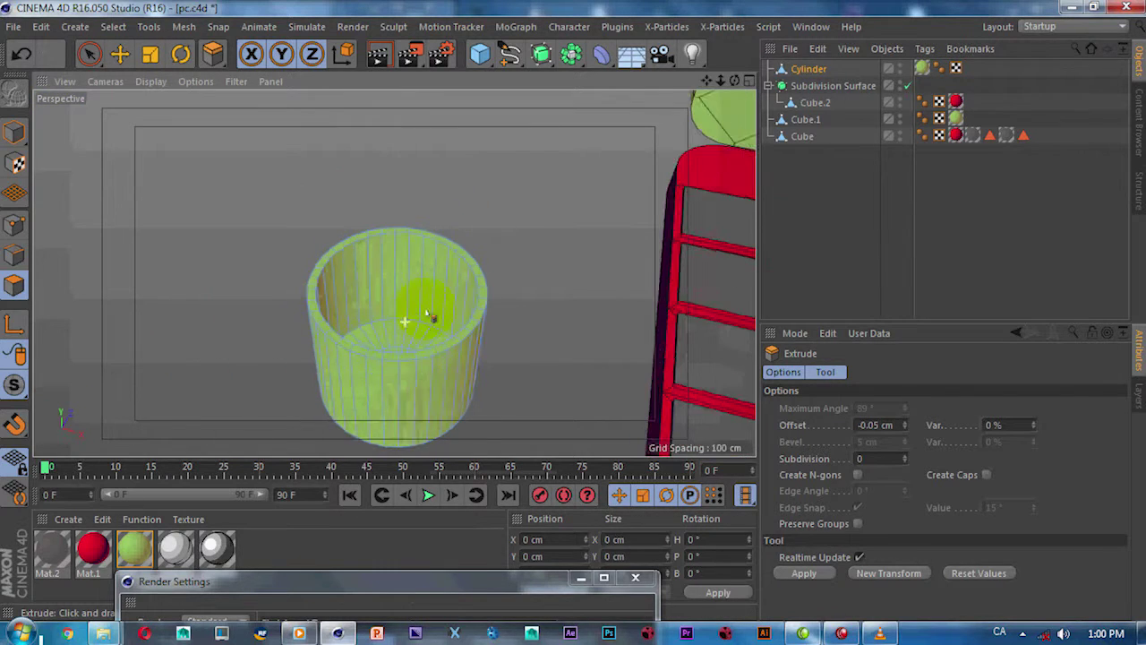
{"action": "left_click", "coordinate": [21, 260]}
{"action": "scroll", "coordinate": [336, 260], "scroll_direction": "up", "scroll_amount": 3}
{"action": "scroll", "coordinate": [385, 250], "scroll_direction": "up", "scroll_amount": 3}
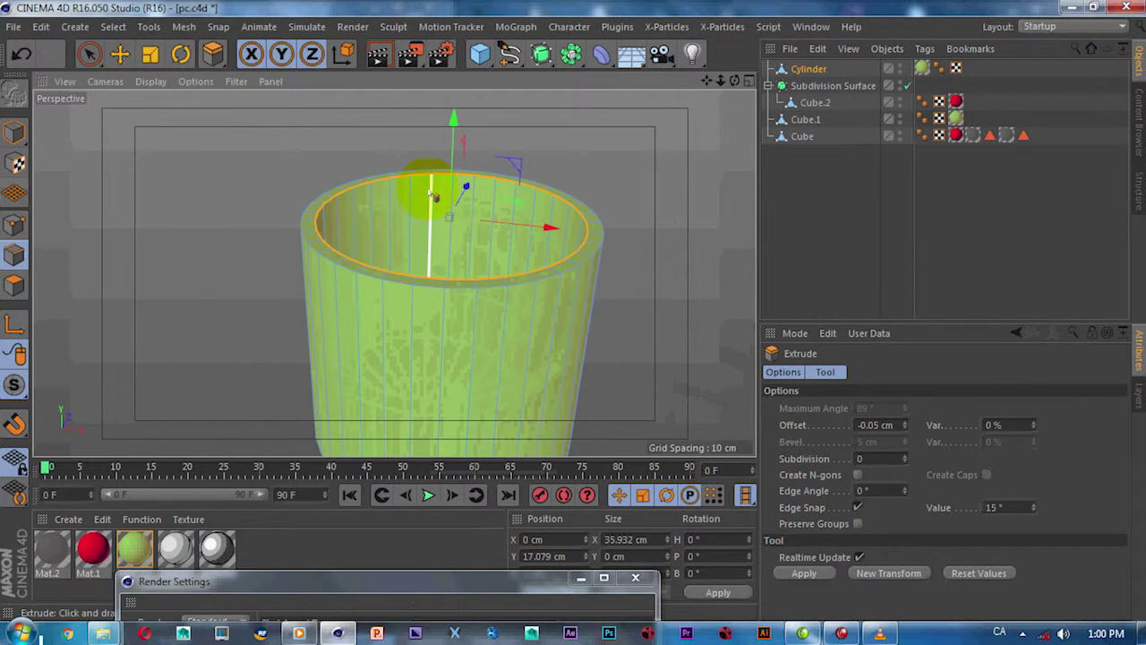
{"action": "mouse_move", "coordinate": [575, 315]}
{"action": "left_mouse_down"}
{"action": "mouse_move", "coordinate": [450, 145]}
{"action": "mouse_move", "coordinate": [448, 302]}
{"action": "mouse_move", "coordinate": [427, 217]}
{"action": "mouse_move", "coordinate": [445, 339]}
{"action": "mouse_move", "coordinate": [413, 238]}
{"action": "mouse_move", "coordinate": [428, 271]}
{"action": "left_mouse_up"}
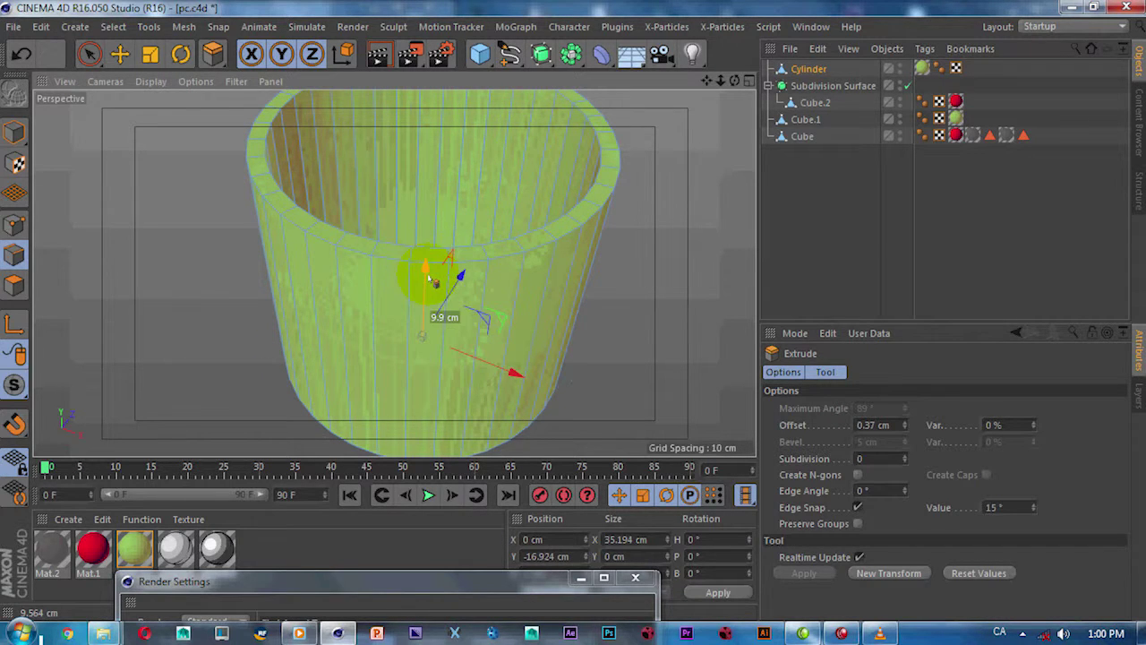
Fill the cup's open hole with a new face using Close Polygon Hole.
{"action": "left_click_drag", "start_coordinate": [416, 229], "coordinate": [503, 240], "text": "alt"}
{"action": "right_click", "coordinate": [503, 240]}
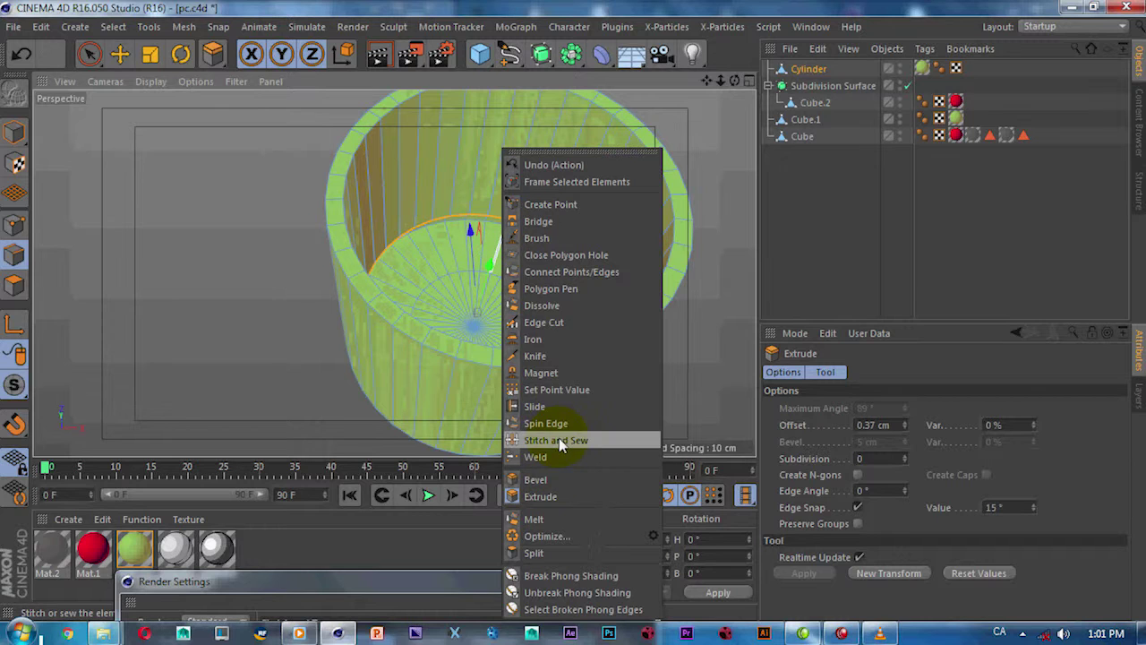
{"action": "left_click", "coordinate": [573, 255]}
{"action": "scroll", "coordinate": [540, 234], "scroll_direction": "up", "scroll_amount": 3}
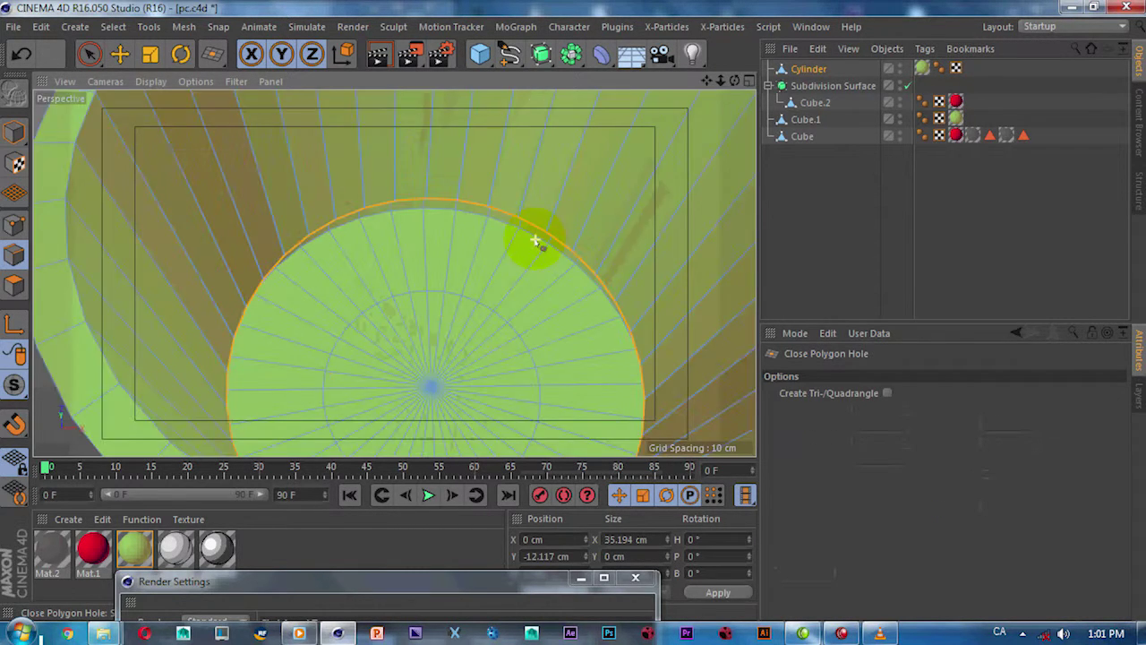
{"action": "scroll", "coordinate": [551, 234], "scroll_direction": "up", "scroll_amount": 3}
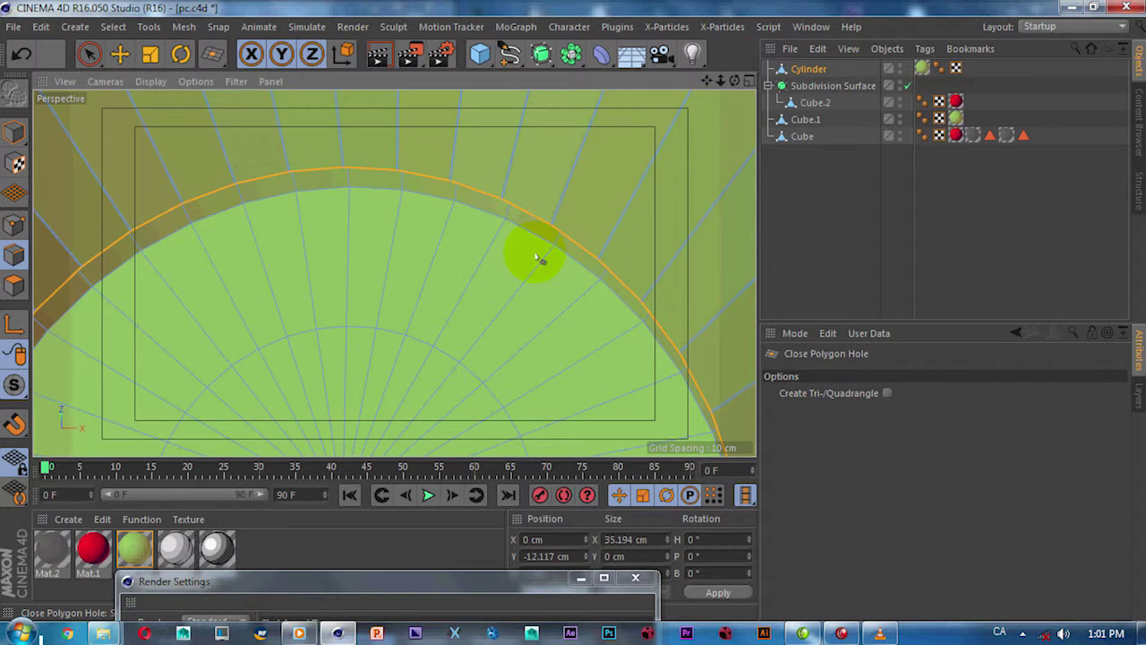
{"action": "scroll", "coordinate": [554, 239], "scroll_direction": "up", "scroll_amount": 3}
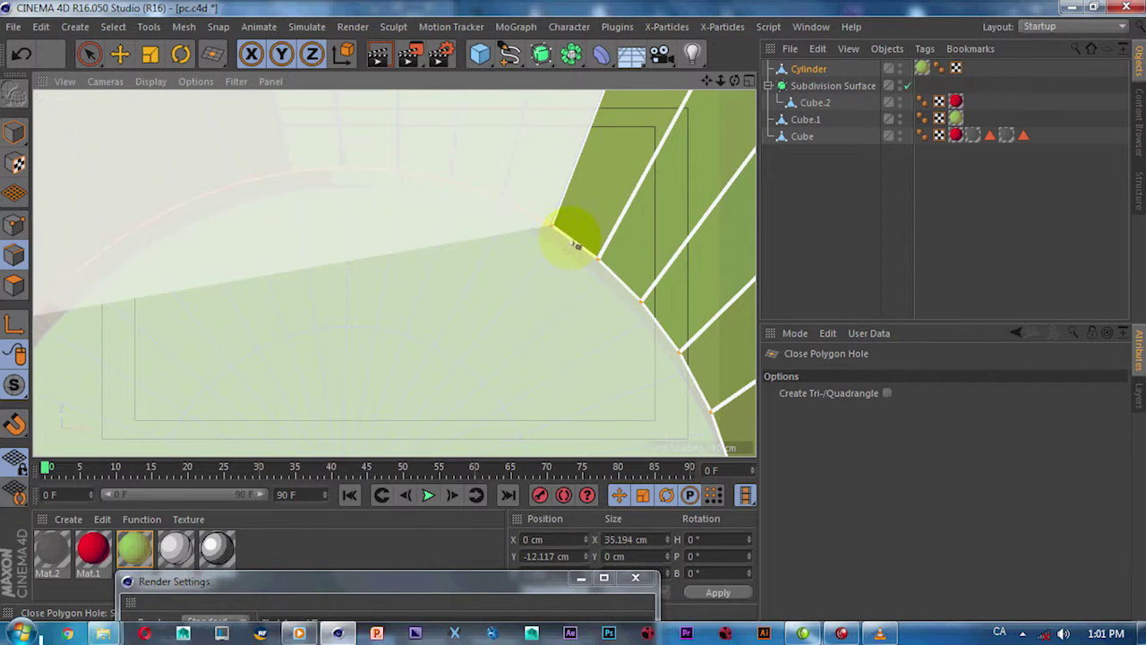
{"action": "scroll", "coordinate": [562, 263], "scroll_direction": "up", "scroll_amount": 2}
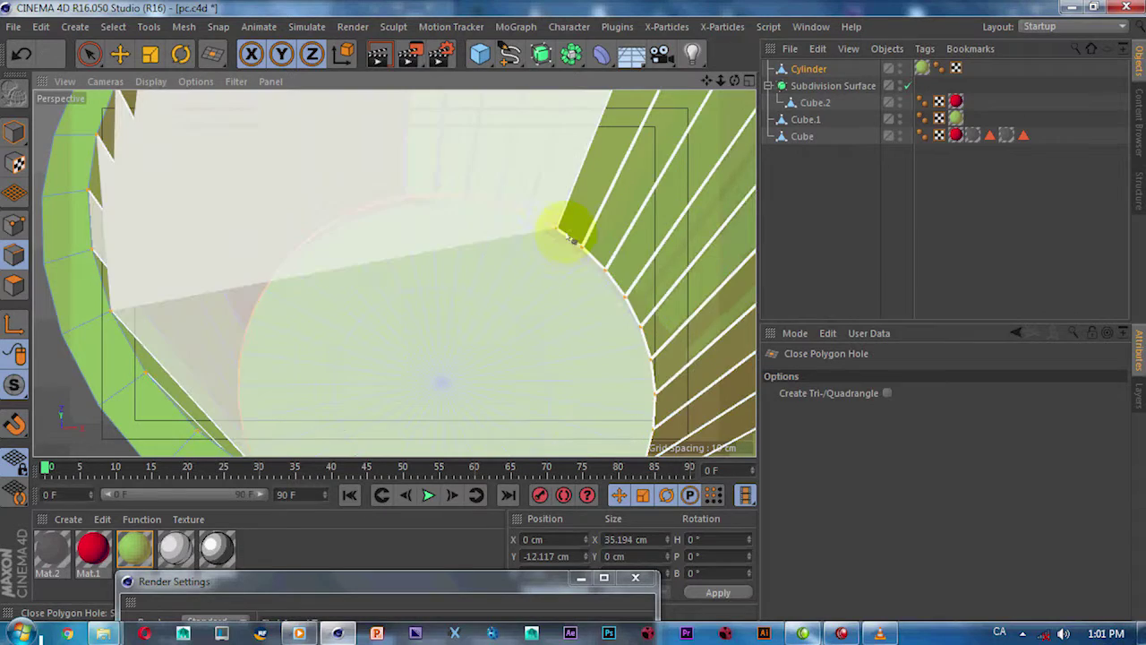
{"action": "left_click", "coordinate": [573, 244]}
{"action": "scroll", "coordinate": [573, 260], "scroll_direction": "down", "scroll_amount": 5}
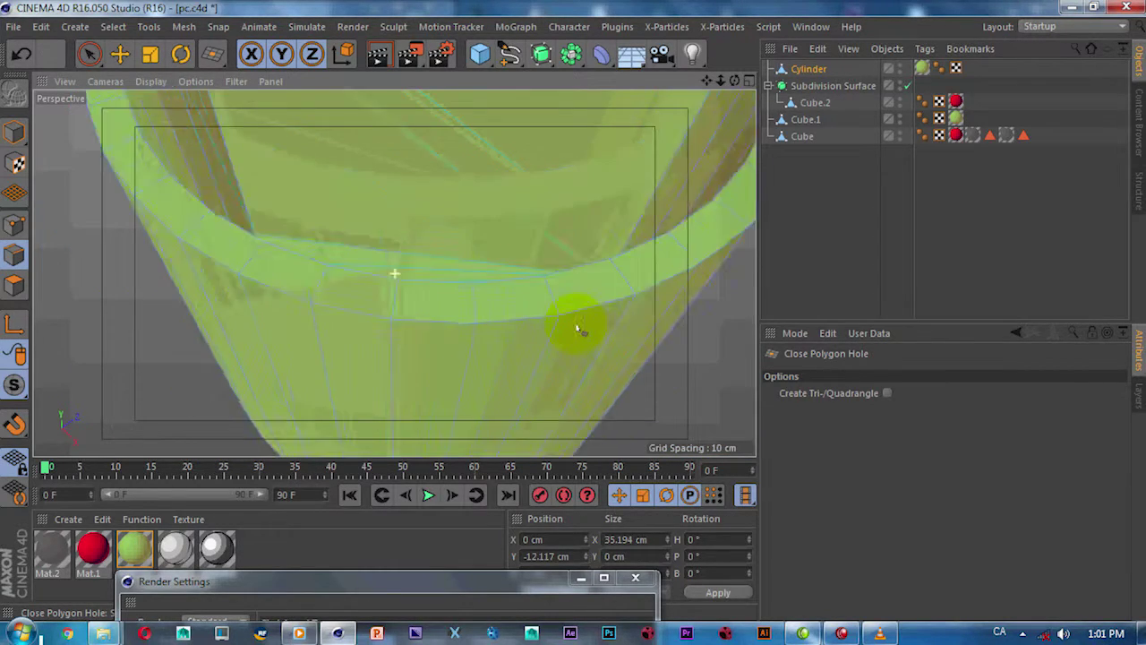
{"action": "scroll", "coordinate": [464, 294], "scroll_direction": "up", "scroll_amount": 3}
{"action": "mouse_move", "coordinate": [463, 294]}
{"action": "left_mouse_down", "text": "alt"}
{"action": "mouse_move", "coordinate": [461, 397]}
{"action": "mouse_move", "coordinate": [436, 299]}
{"action": "left_mouse_up", "text": "alt"}
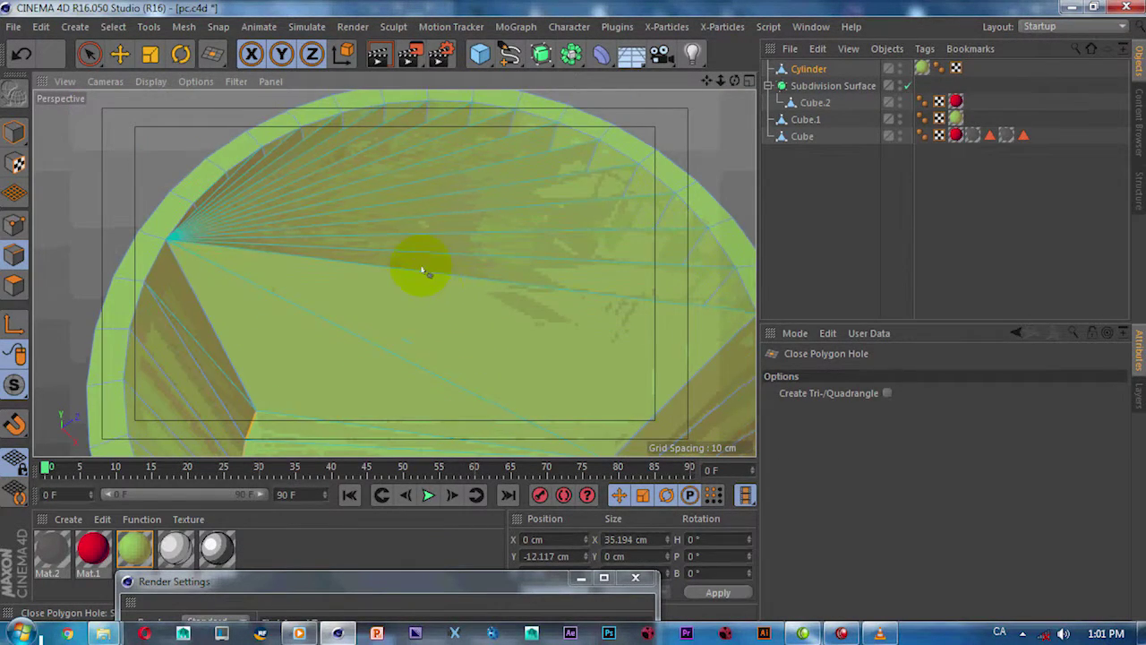
Select the new fill with the Move tool and inspect the cup's inner floor.
{"action": "left_click", "coordinate": [124, 58]}
{"action": "left_click", "coordinate": [302, 341]}
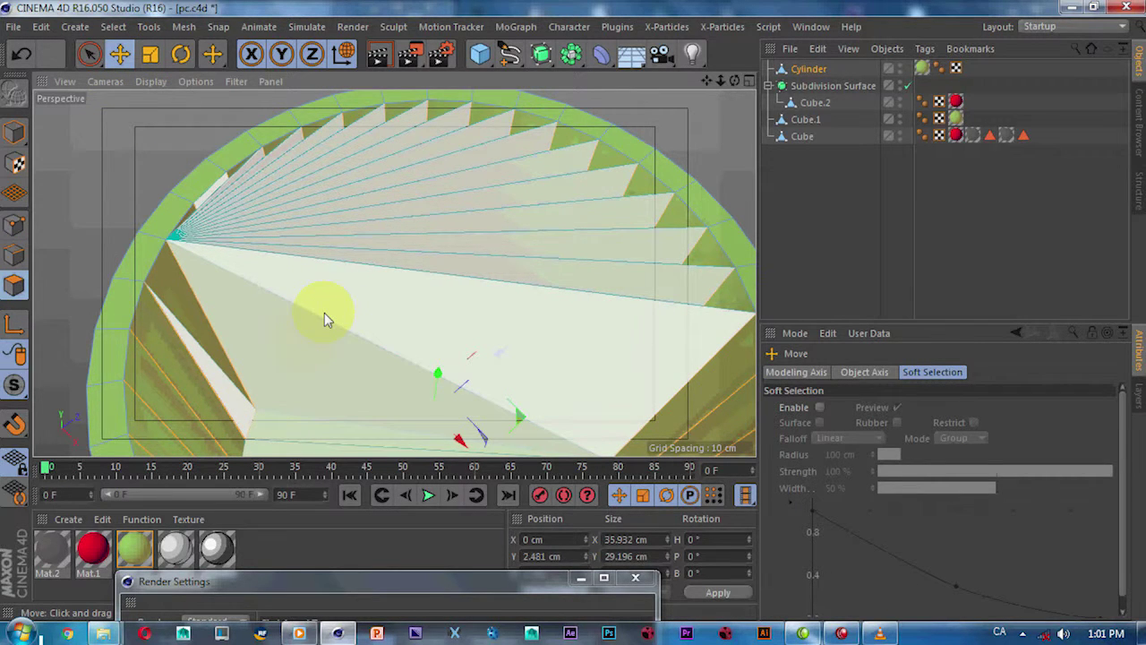
{"action": "scroll", "coordinate": [324, 309], "scroll_direction": "down", "scroll_amount": 3}
{"action": "scroll", "coordinate": [327, 296], "scroll_direction": "down", "scroll_amount": 3}
{"action": "mouse_move", "coordinate": [327, 296]}
{"action": "left_mouse_down", "text": "alt"}
{"action": "mouse_move", "coordinate": [489, 358]}
{"action": "mouse_move", "coordinate": [510, 327]}
{"action": "left_mouse_up", "text": "alt"}
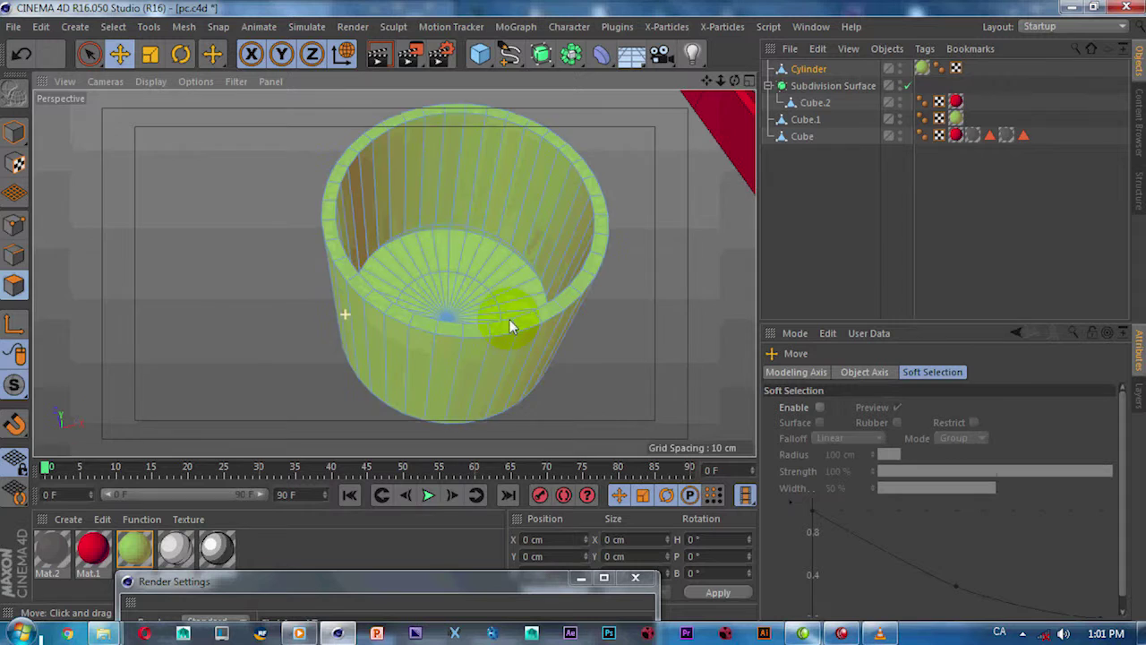
{"action": "right_click_drag", "start_coordinate": [511, 327], "coordinate": [453, 327], "text": "alt"}
{"action": "scroll", "coordinate": [420, 301], "scroll_direction": "down", "scroll_amount": 2}
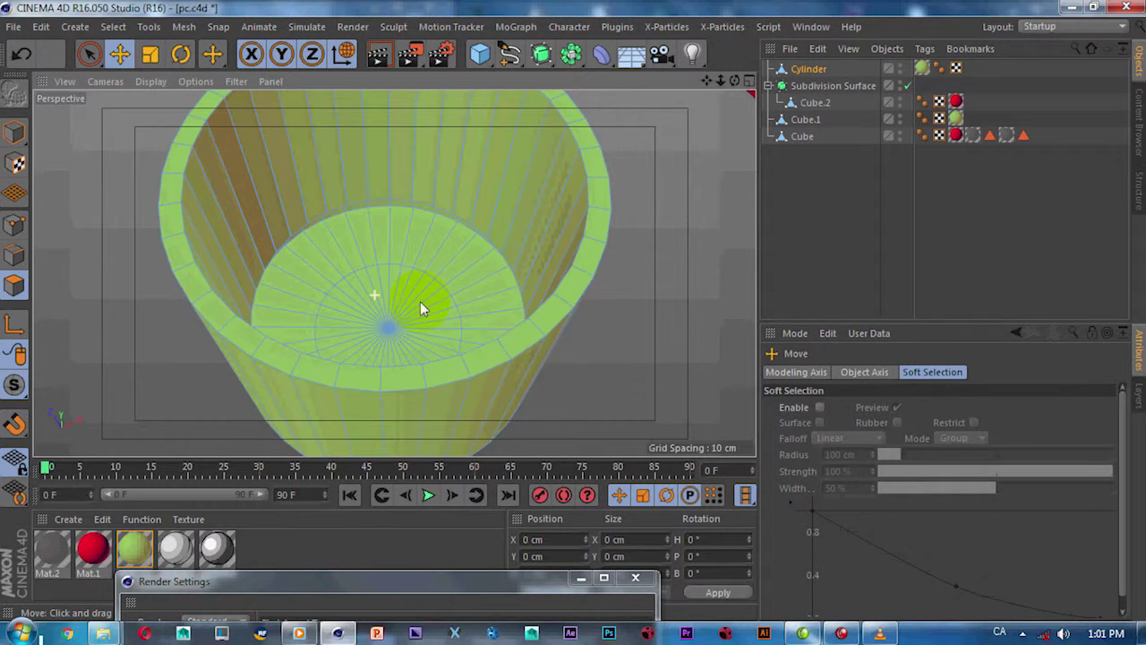
{"action": "scroll", "coordinate": [414, 206], "scroll_direction": "down", "scroll_amount": 2}
{"action": "scroll", "coordinate": [414, 206], "scroll_direction": "down", "scroll_amount": 5}
In Model mode, scale the green cup down to 75% beside the laptop.
{"action": "mouse_move", "coordinate": [460, 264]}
{"action": "left_mouse_down", "text": "alt"}
{"action": "mouse_move", "coordinate": [438, 238]}
{"action": "mouse_move", "coordinate": [387, 248]}
{"action": "left_mouse_up", "text": "alt"}
{"action": "left_click", "coordinate": [334, 231]}
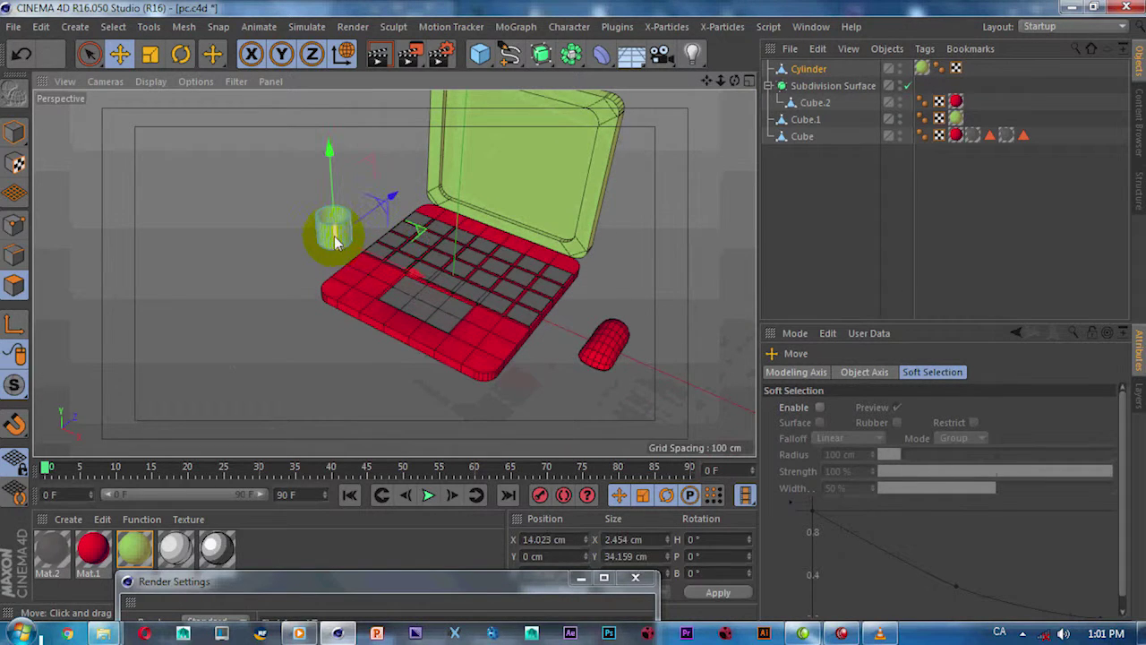
{"action": "left_click", "coordinate": [13, 132]}
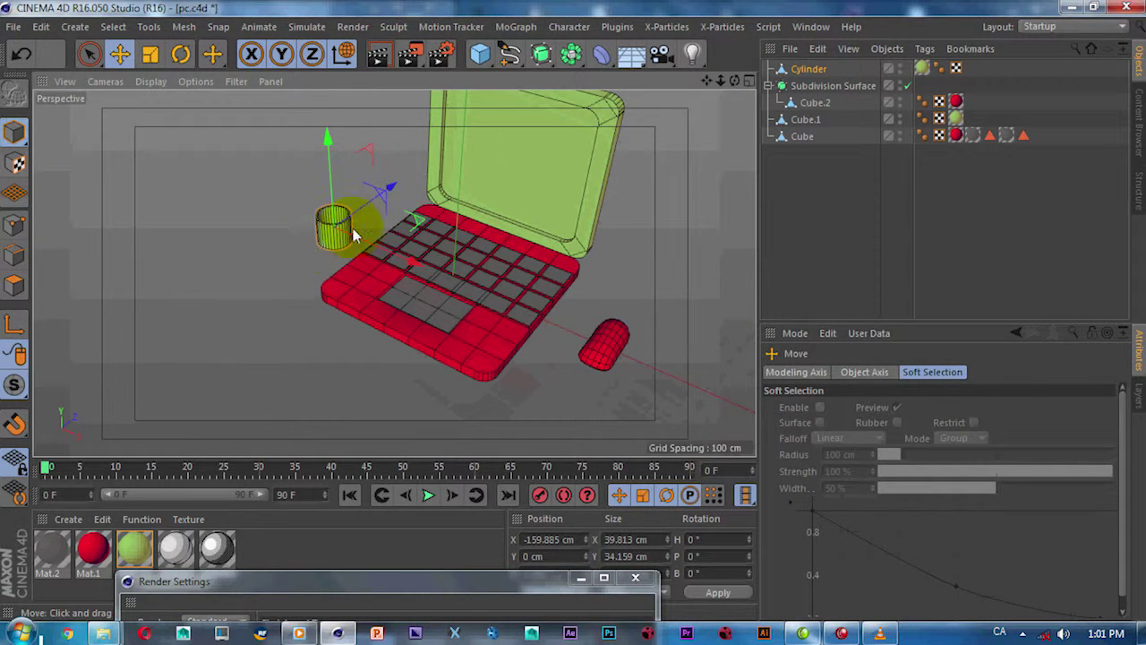
{"action": "scroll", "coordinate": [349, 215], "scroll_direction": "up", "scroll_amount": 2}
{"action": "scroll", "coordinate": [314, 257], "scroll_direction": "up", "scroll_amount": 2}
{"action": "key", "text": "r"}
{"action": "key", "text": "t"}
{"action": "mouse_move", "coordinate": [355, 293]}
{"action": "left_mouse_down"}
{"action": "mouse_move", "coordinate": [169, 269]}
{"action": "mouse_move", "coordinate": [299, 306]}
{"action": "left_mouse_up"}
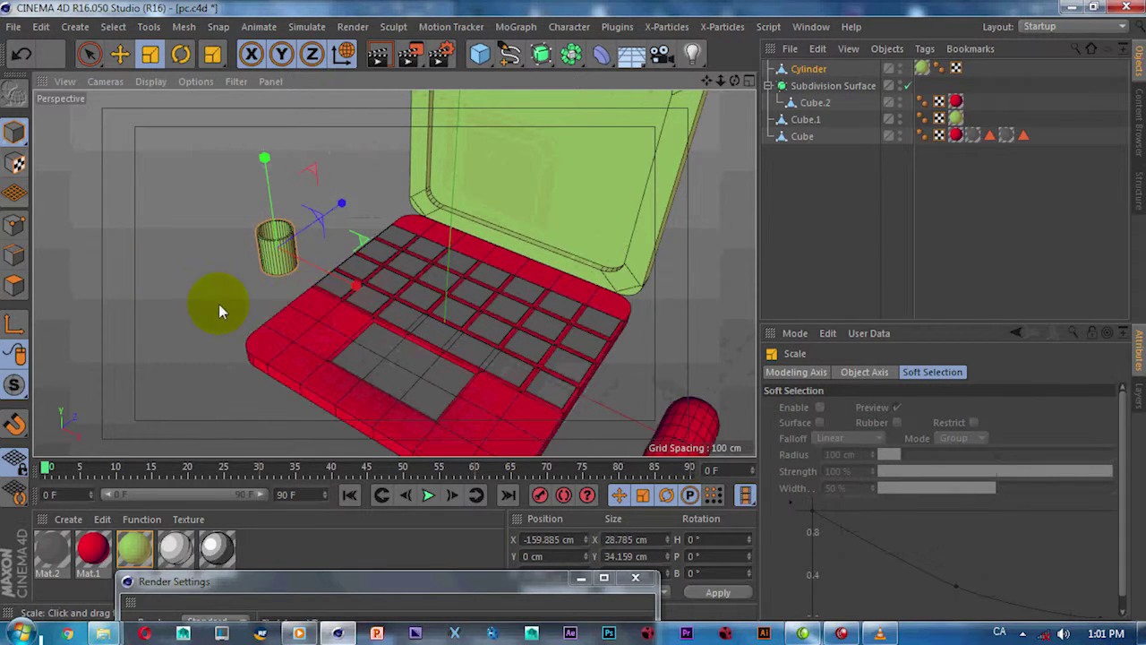
{"action": "key", "text": "e"}
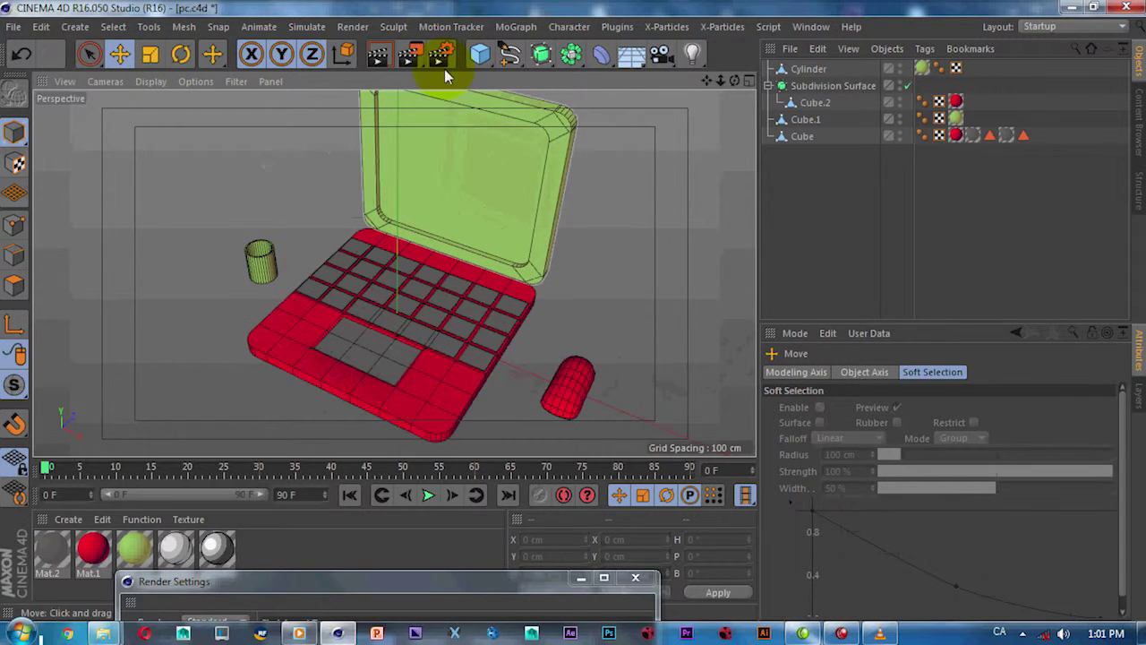
{"action": "left_click", "coordinate": [479, 54]}
Add Cylinder.1, shrink it to a thin 4.638 cm rod, and stand it inside the cup.
{"action": "left_click", "coordinate": [822, 78]}
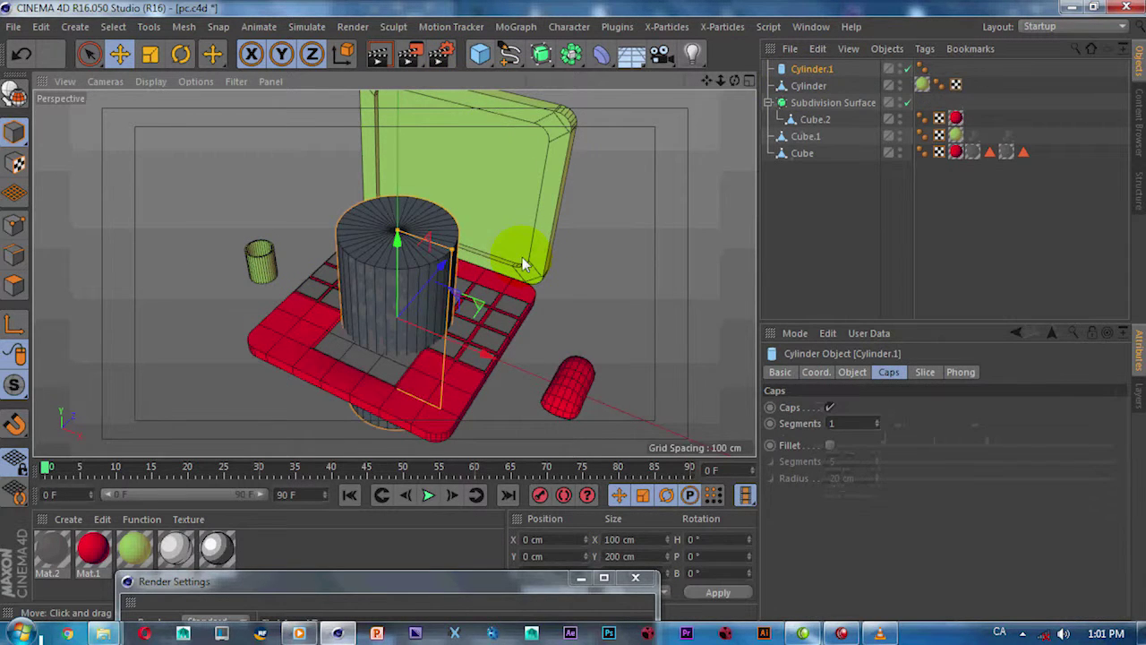
{"action": "left_click_drag", "start_coordinate": [452, 260], "coordinate": [400, 237]}
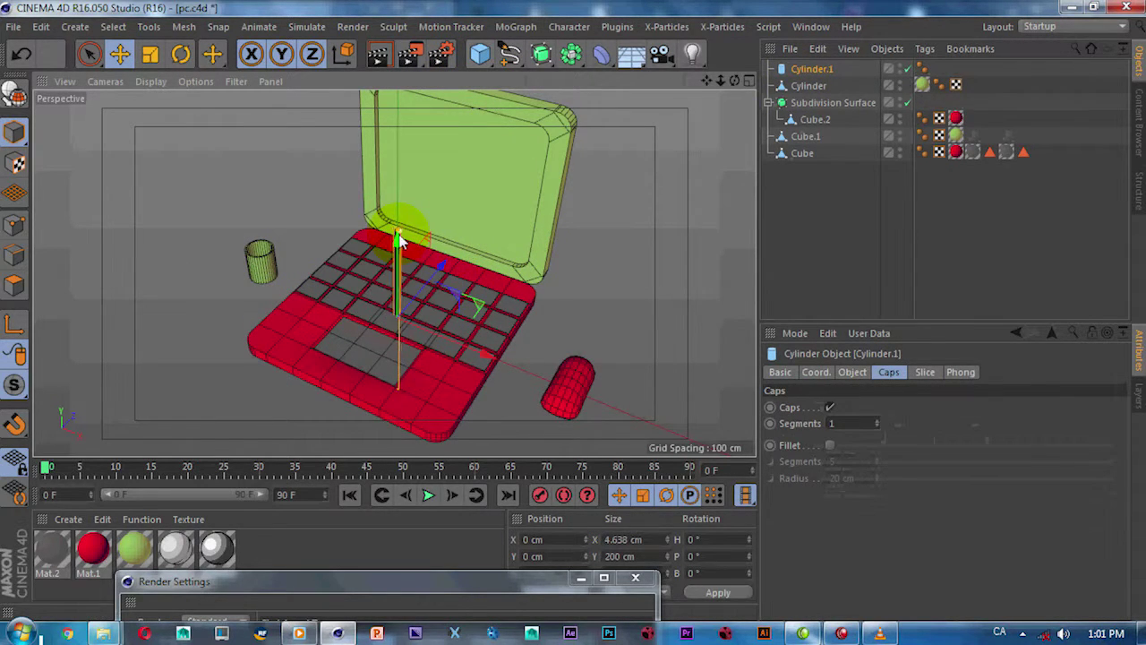
{"action": "mouse_move", "coordinate": [470, 347]}
{"action": "left_mouse_down"}
{"action": "mouse_move", "coordinate": [306, 308]}
{"action": "mouse_move", "coordinate": [274, 281]}
{"action": "mouse_move", "coordinate": [460, 312]}
{"action": "mouse_move", "coordinate": [444, 412]}
{"action": "mouse_move", "coordinate": [440, 310]}
{"action": "mouse_move", "coordinate": [391, 271]}
{"action": "mouse_move", "coordinate": [385, 167]}
{"action": "left_mouse_up"}
{"action": "scroll", "coordinate": [460, 304], "scroll_direction": "up", "scroll_amount": 2}
{"action": "scroll", "coordinate": [448, 305], "scroll_direction": "up", "scroll_amount": 2}
{"action": "mouse_move", "coordinate": [398, 304]}
{"action": "left_mouse_down", "text": "alt"}
{"action": "mouse_move", "coordinate": [409, 332]}
{"action": "mouse_move", "coordinate": [407, 309]}
{"action": "left_mouse_up", "text": "alt"}
{"action": "key", "text": "ctrl+z"}
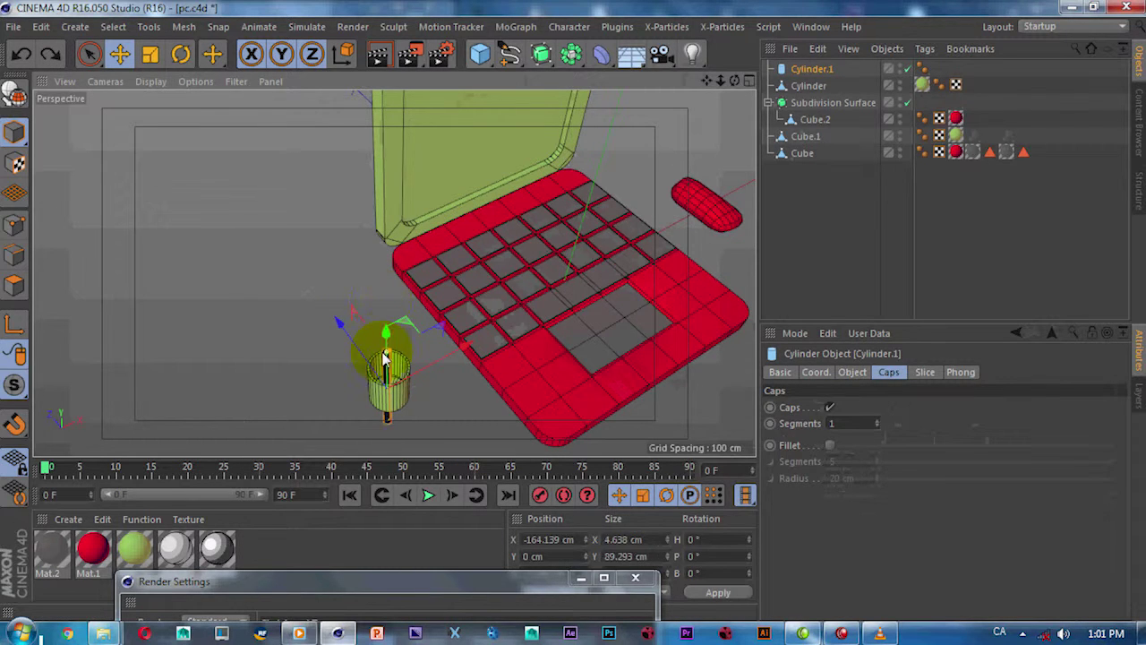
{"action": "scroll", "coordinate": [395, 401], "scroll_direction": "up", "scroll_amount": 3}
{"action": "mouse_move", "coordinate": [398, 403]}
{"action": "left_mouse_down", "text": "alt"}
{"action": "mouse_move", "coordinate": [334, 316]}
{"action": "mouse_move", "coordinate": [365, 298]}
{"action": "mouse_move", "coordinate": [380, 190]}
{"action": "left_mouse_up", "text": "alt"}
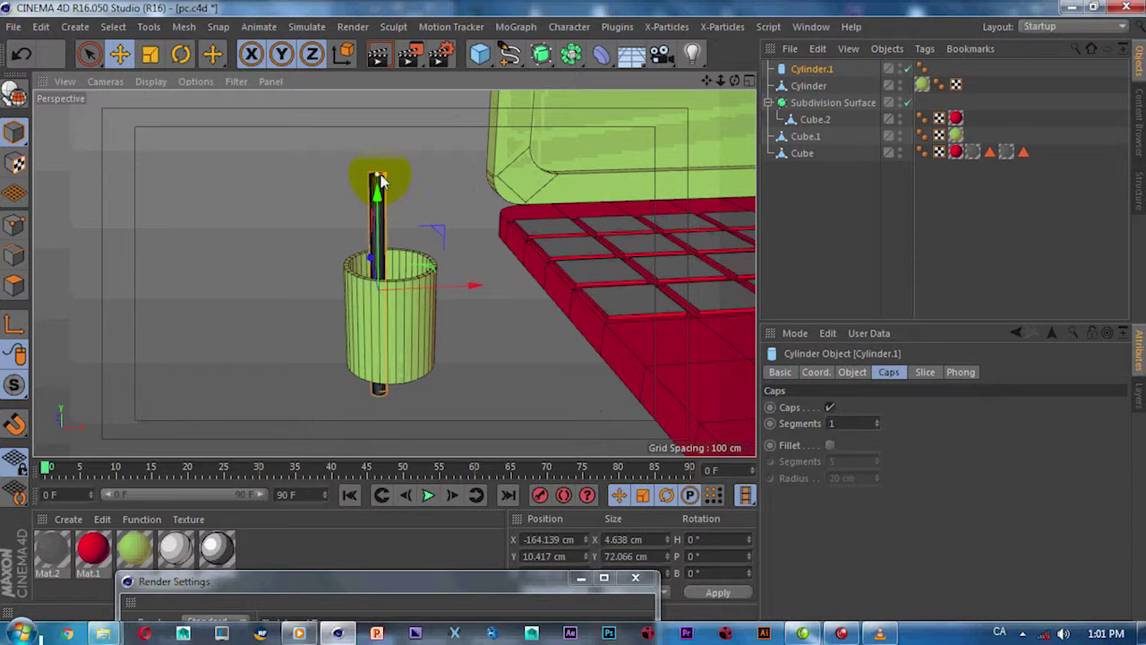
{"action": "left_click", "coordinate": [1060, 633]}
{"action": "left_click_drag", "start_coordinate": [481, 325], "coordinate": [357, 357], "text": "alt"}
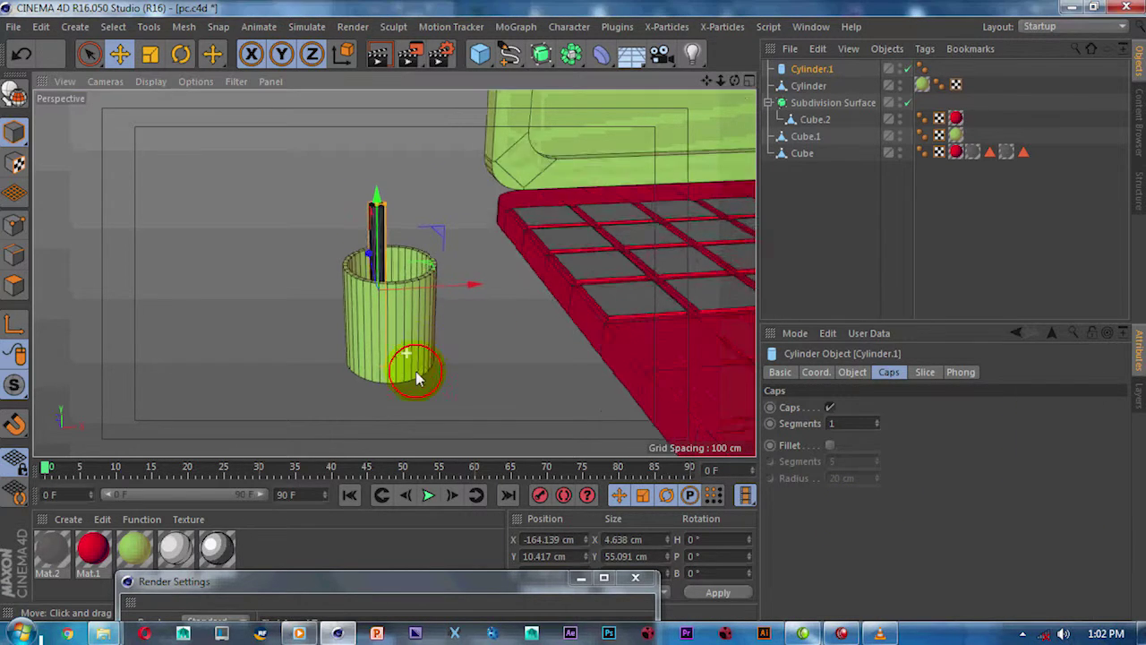
{"action": "middle_click", "coordinate": [357, 361]}
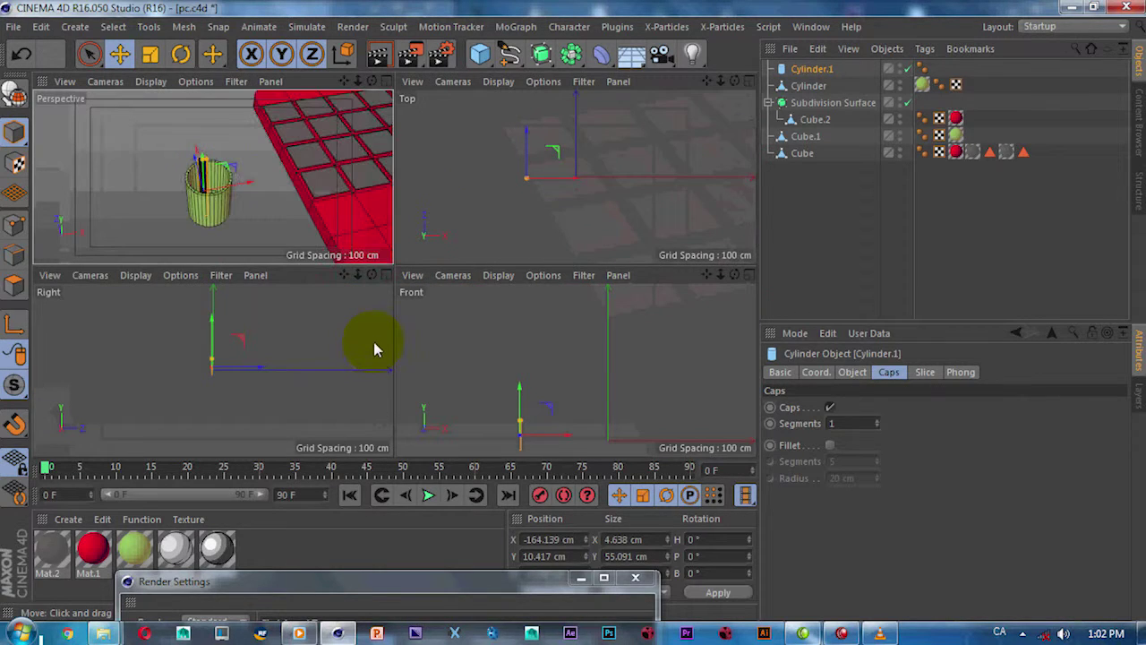
Raise the rod 4.318 cm inside the cup using the front view.
{"action": "middle_click", "coordinate": [493, 353]}
{"action": "scroll", "coordinate": [353, 354], "scroll_direction": "up", "scroll_amount": 2}
{"action": "scroll", "coordinate": [335, 349], "scroll_direction": "up", "scroll_amount": 2}
{"action": "scroll", "coordinate": [358, 300], "scroll_direction": "up", "scroll_amount": 2}
{"action": "scroll", "coordinate": [399, 305], "scroll_direction": "up", "scroll_amount": 2}
{"action": "scroll", "coordinate": [421, 340], "scroll_direction": "up", "scroll_amount": 1}
{"action": "left_click_drag", "start_coordinate": [426, 348], "coordinate": [413, 230]}
{"action": "middle_click", "coordinate": [385, 215]}
{"action": "middle_click", "coordinate": [295, 178]}
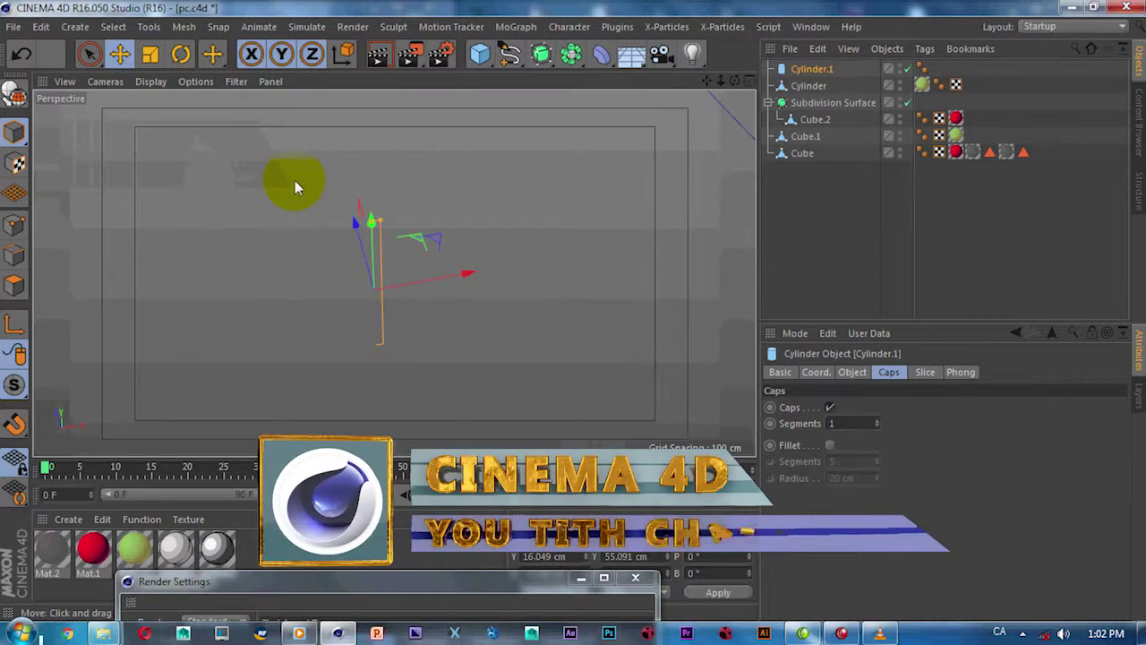
{"action": "mouse_move", "coordinate": [350, 264]}
{"action": "left_mouse_down", "text": "alt"}
{"action": "mouse_move", "coordinate": [371, 304]}
{"action": "mouse_move", "coordinate": [438, 185]}
{"action": "mouse_move", "coordinate": [441, 262]}
{"action": "left_mouse_up", "text": "alt"}
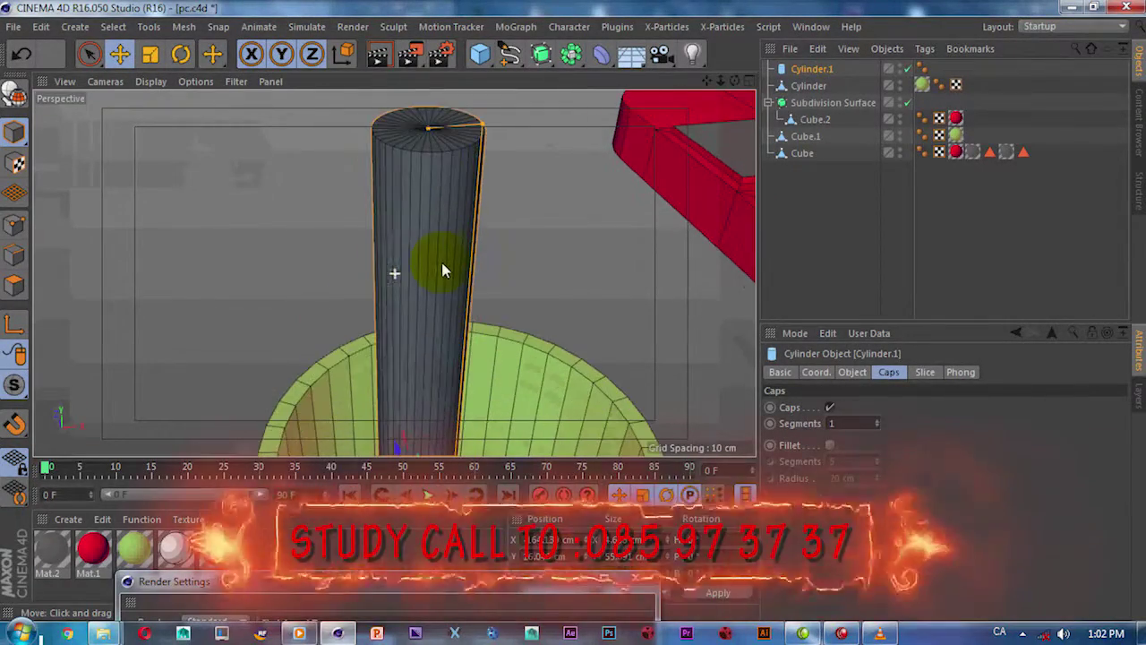
Make the rod editable and cut an edge loop near its top with the Knife in Loop mode.
{"action": "left_click", "coordinate": [14, 92]}
{"action": "left_click", "coordinate": [13, 255]}
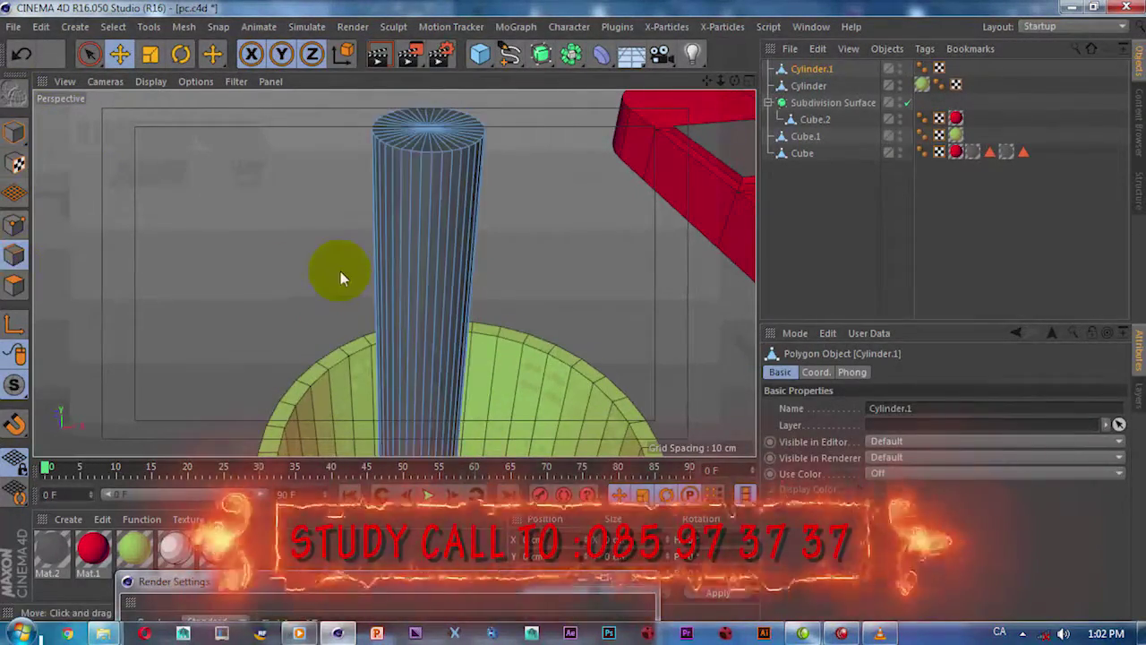
{"action": "key", "text": "k"}
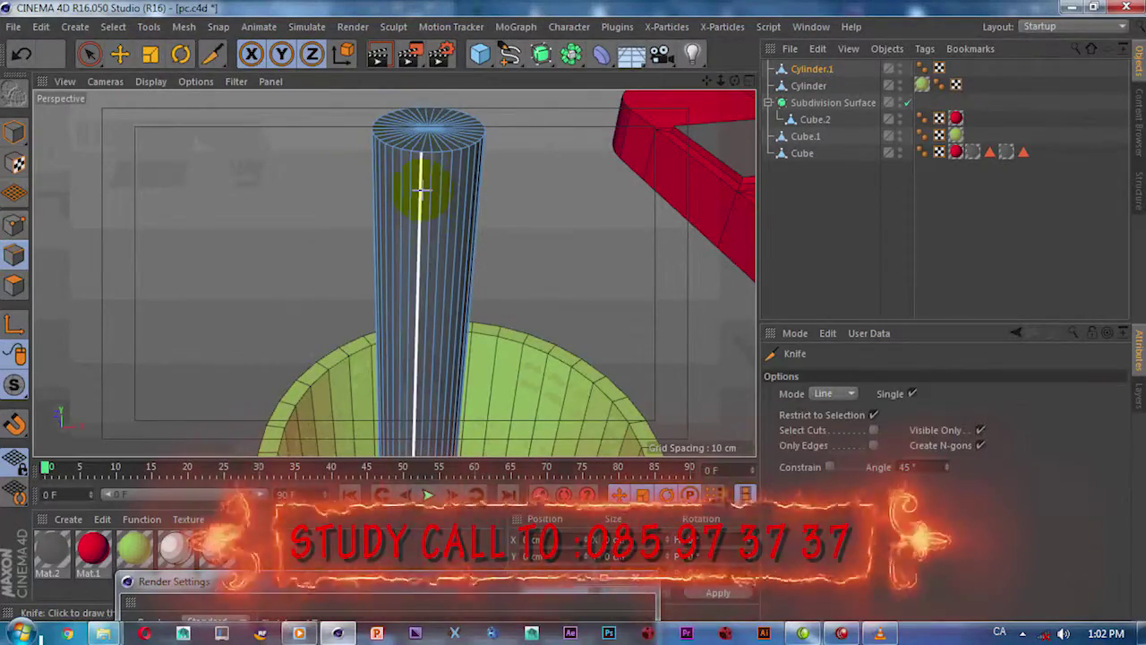
{"action": "left_click", "coordinate": [832, 394]}
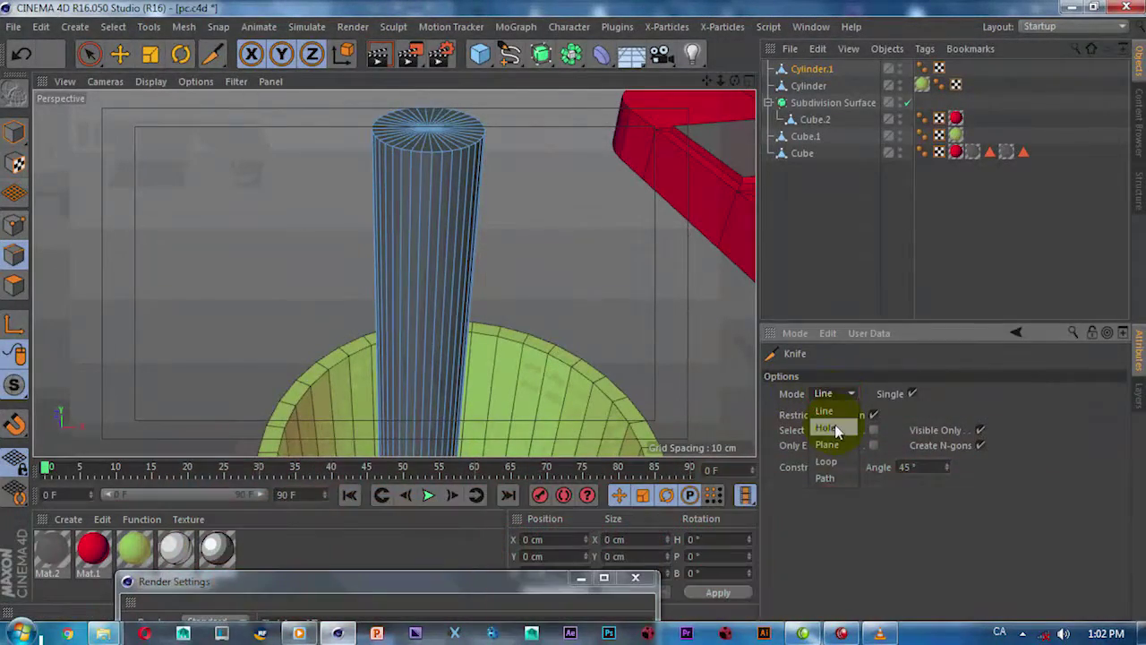
{"action": "left_click", "coordinate": [828, 450]}
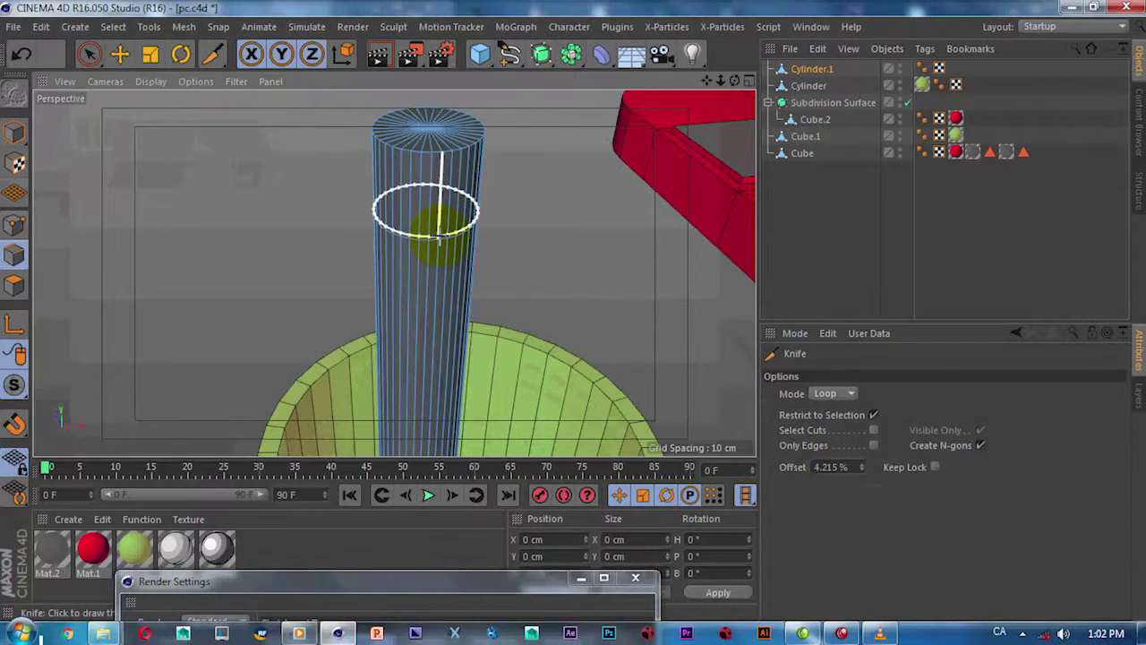
{"action": "left_click_drag", "start_coordinate": [437, 212], "coordinate": [381, 208], "text": "alt"}
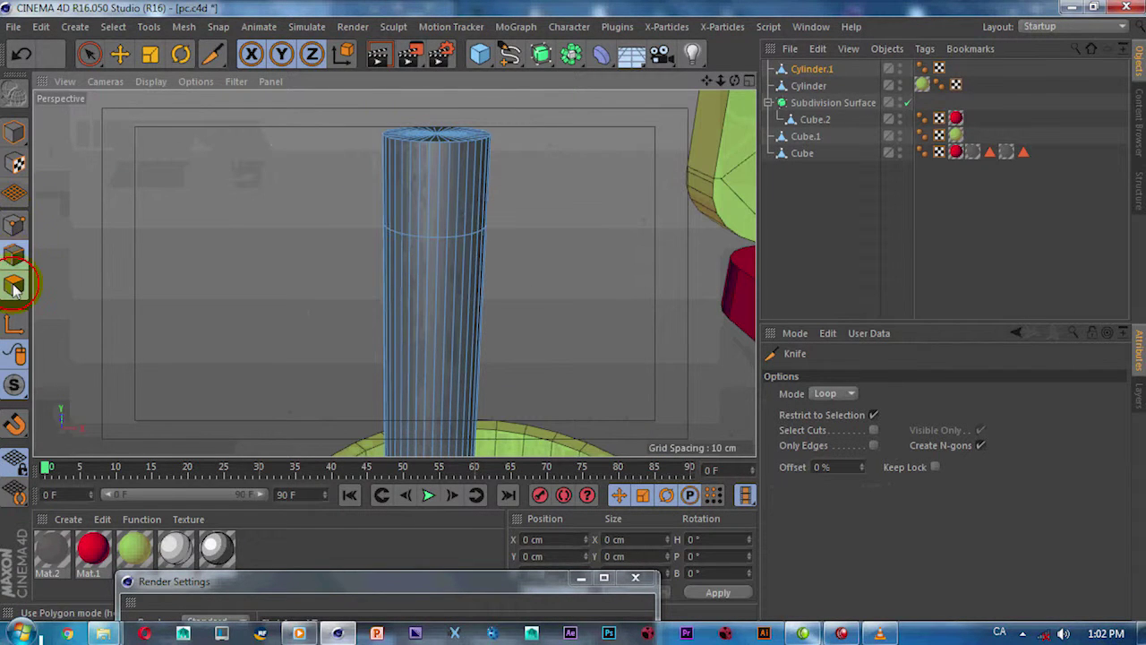
Box-select the cylinder's entire top section, including cap and hidden back faces, with Only Select Visible Elements off.
{"action": "left_click", "coordinate": [89, 54]}
{"action": "mouse_move", "coordinate": [440, 174]}
{"action": "left_mouse_down"}
{"action": "mouse_move", "coordinate": [388, 175]}
{"action": "mouse_move", "coordinate": [350, 236]}
{"action": "mouse_move", "coordinate": [675, 260]}
{"action": "mouse_move", "coordinate": [671, 242]}
{"action": "mouse_move", "coordinate": [93, 235]}
{"action": "left_mouse_up"}
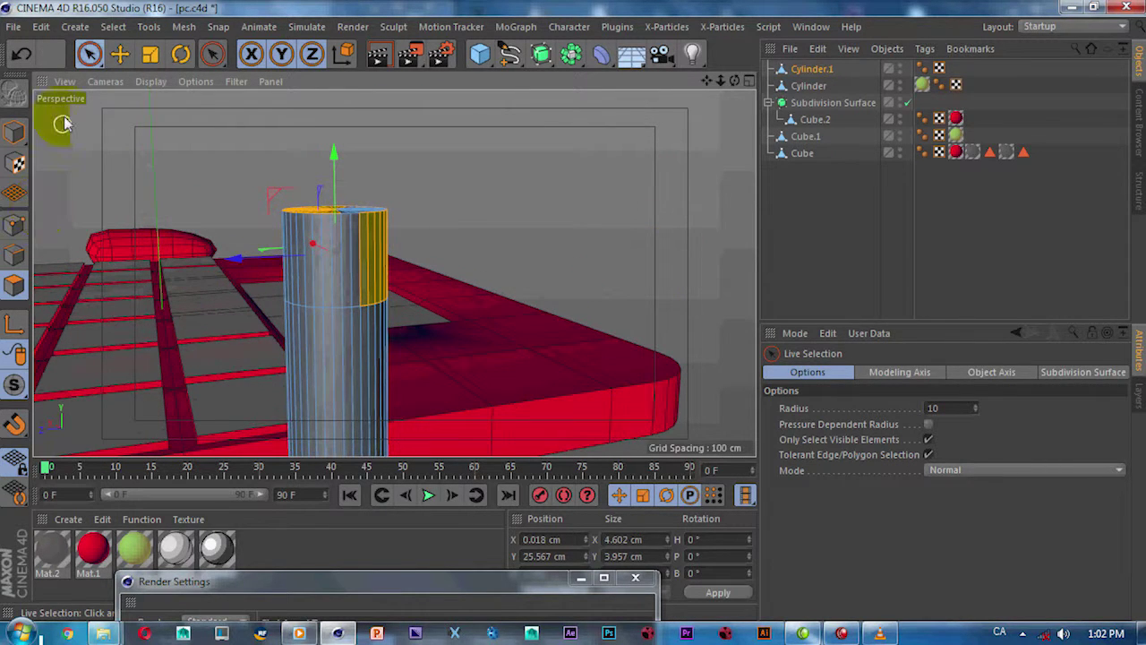
{"action": "left_click_drag", "start_coordinate": [89, 54], "coordinate": [135, 110]}
{"action": "left_click_drag", "start_coordinate": [421, 165], "coordinate": [254, 264]}
{"action": "left_click", "coordinate": [395, 186]}
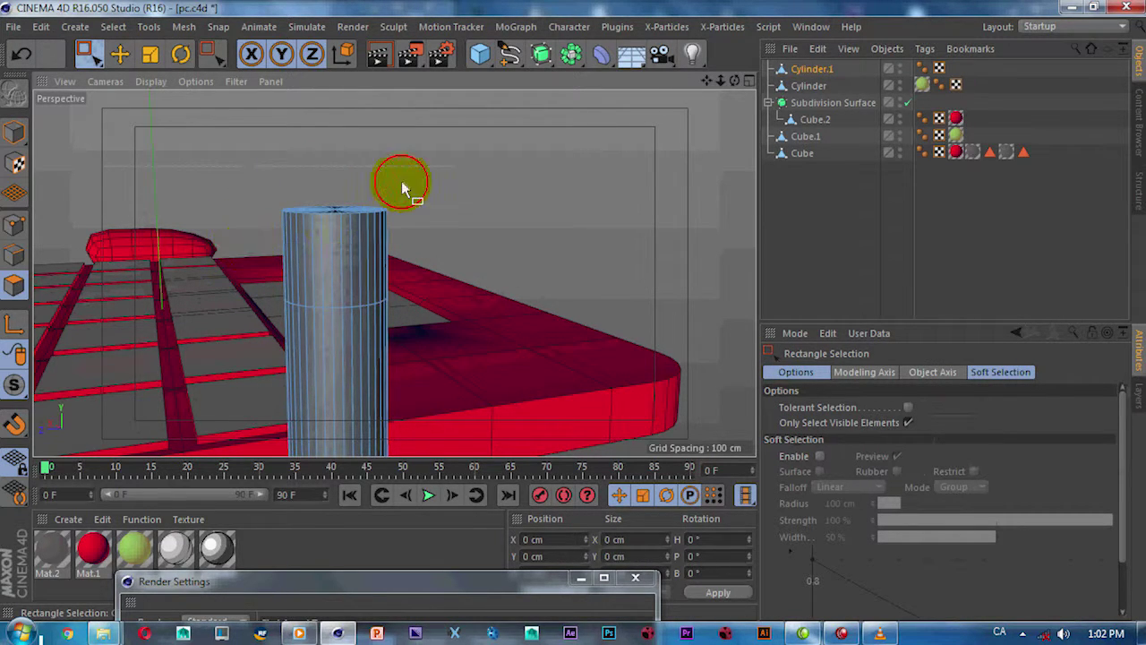
{"action": "left_click_drag", "start_coordinate": [240, 167], "coordinate": [448, 320]}
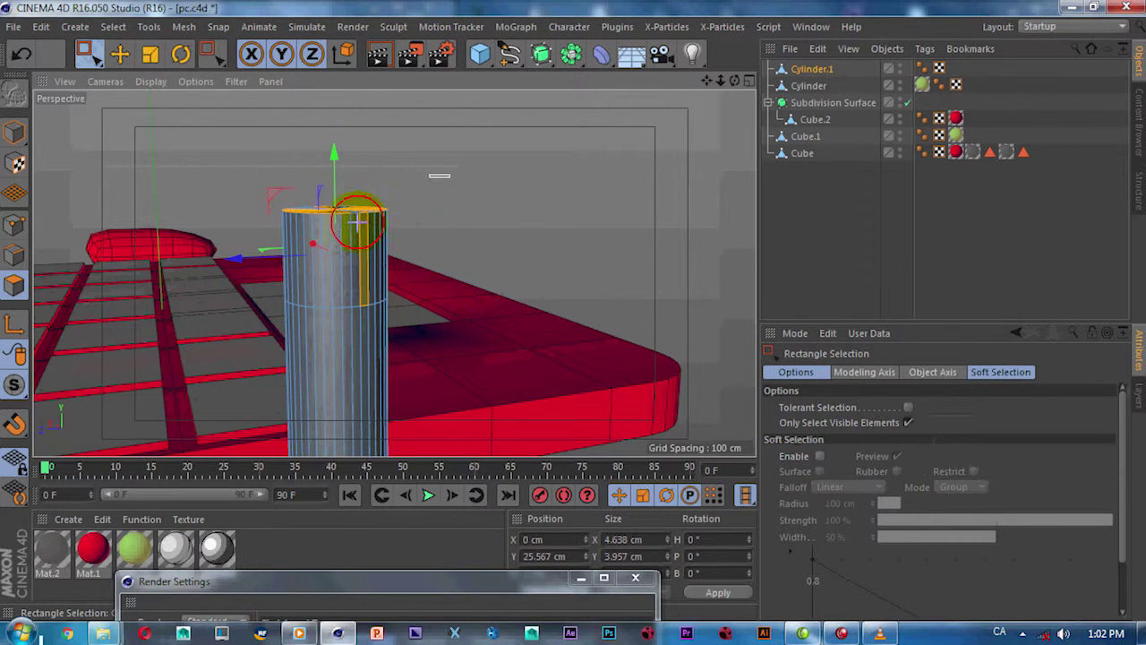
{"action": "left_click", "coordinate": [907, 422]}
{"action": "mouse_move", "coordinate": [472, 168]}
{"action": "left_mouse_down"}
{"action": "mouse_move", "coordinate": [232, 321]}
{"action": "mouse_move", "coordinate": [481, 403]}
{"action": "mouse_move", "coordinate": [485, 358]}
{"action": "left_mouse_up"}
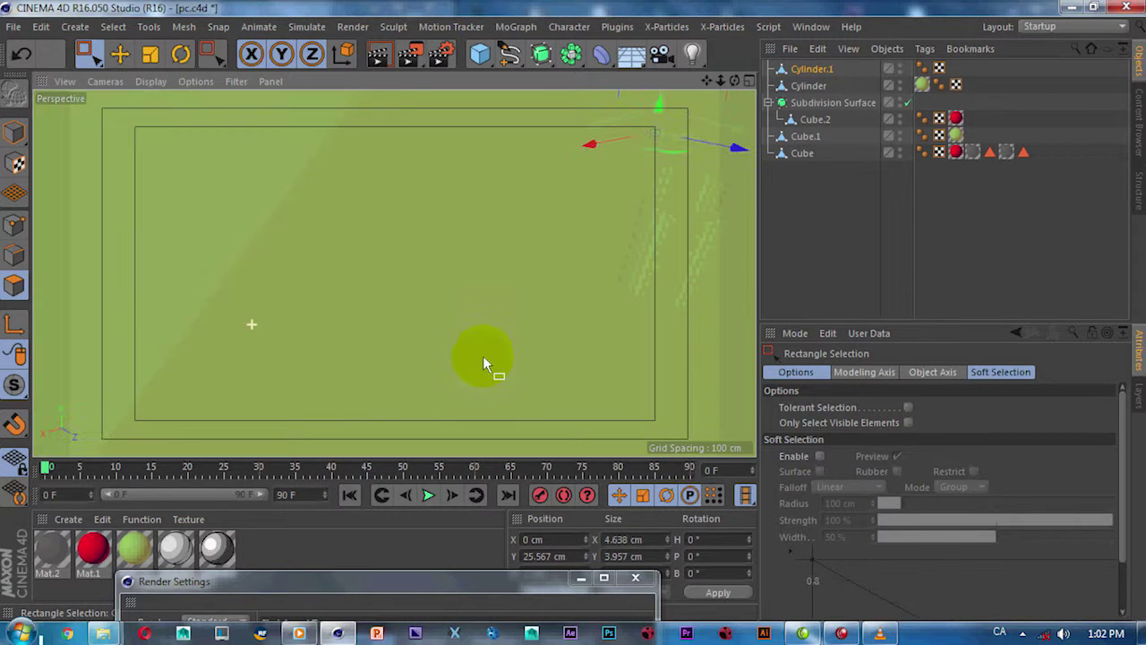
{"action": "left_click_drag", "start_coordinate": [415, 359], "coordinate": [478, 262], "text": "alt"}
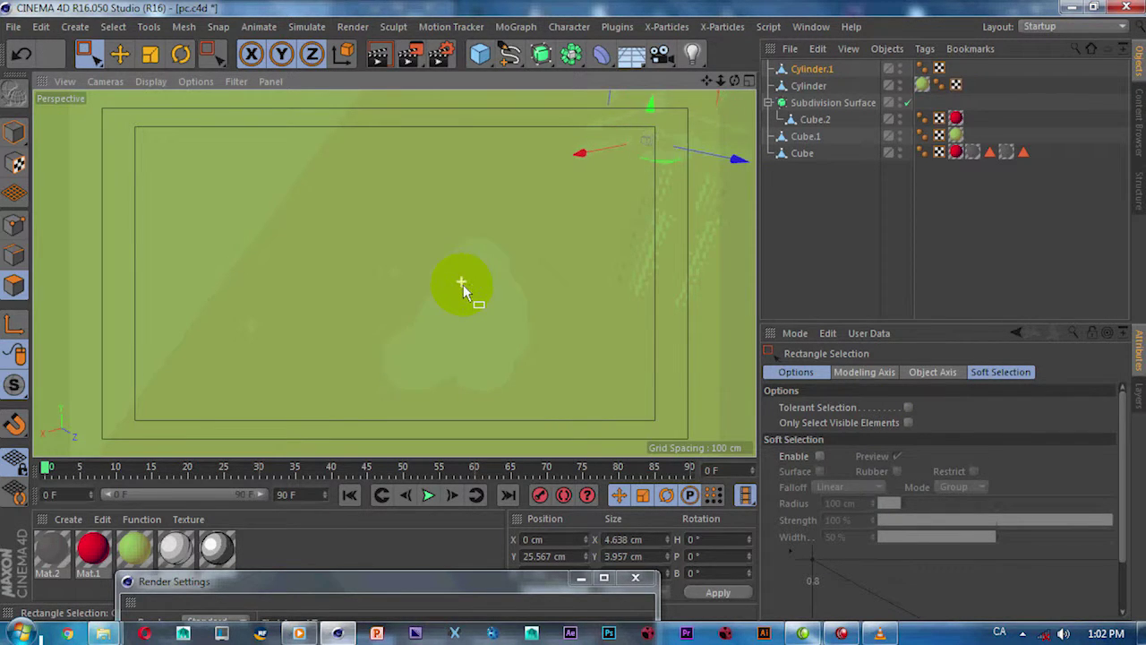
Try extruding the selected top polygons as a group, then undo it.
{"action": "key", "text": "s"}
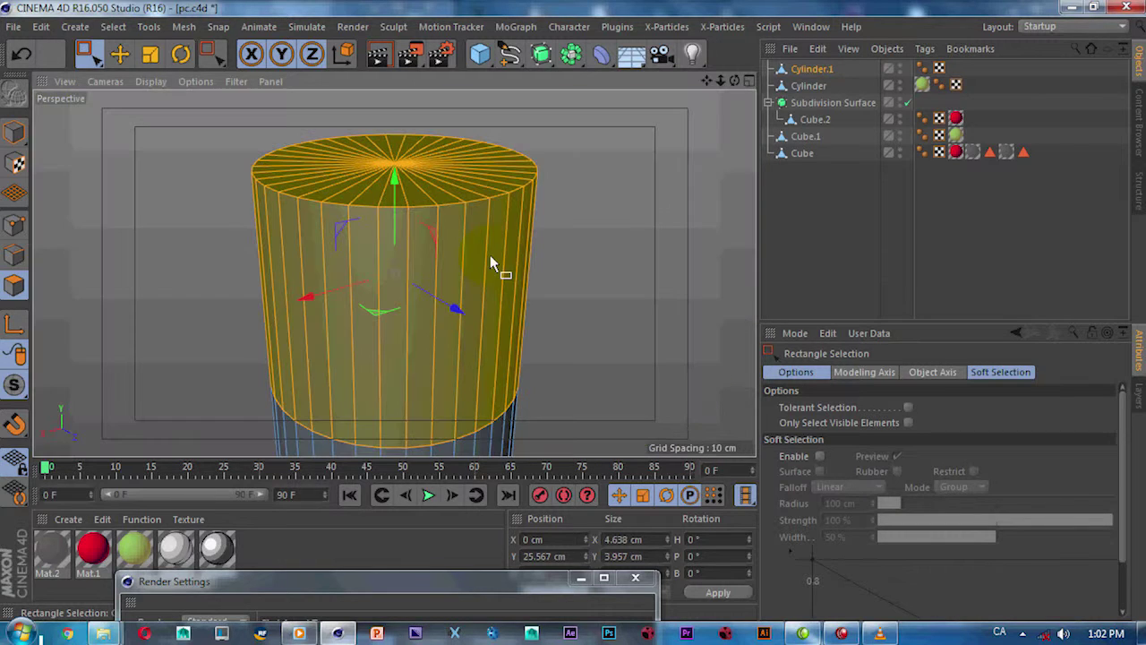
{"action": "right_click", "coordinate": [444, 255]}
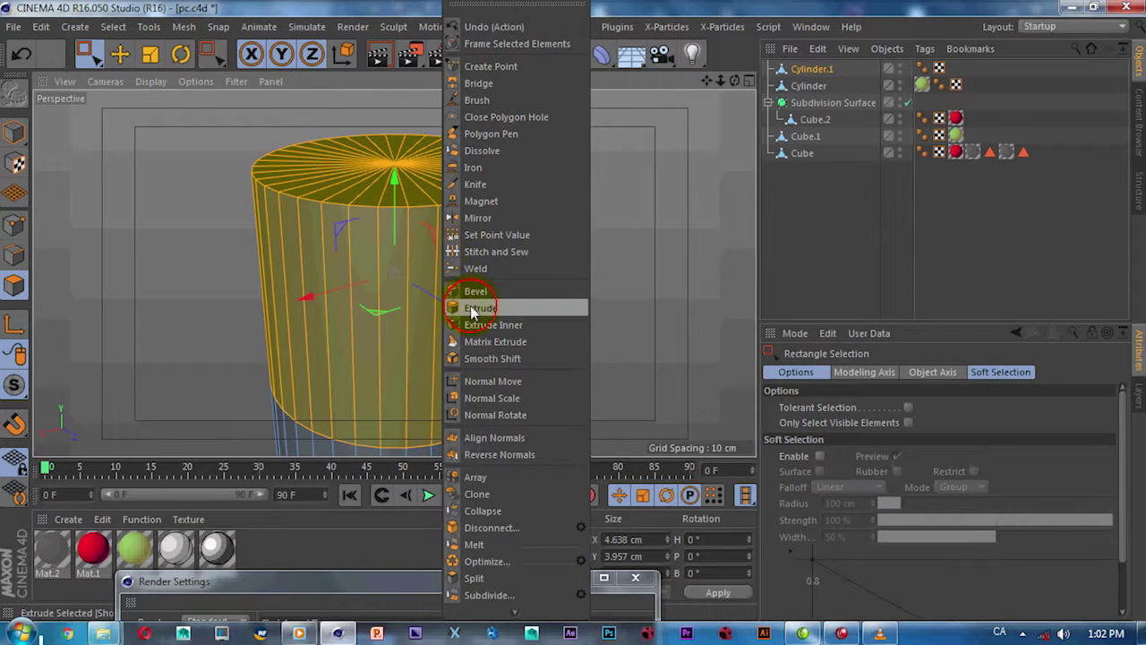
{"action": "left_click", "coordinate": [481, 307]}
{"action": "left_click_drag", "start_coordinate": [474, 271], "coordinate": [497, 293]}
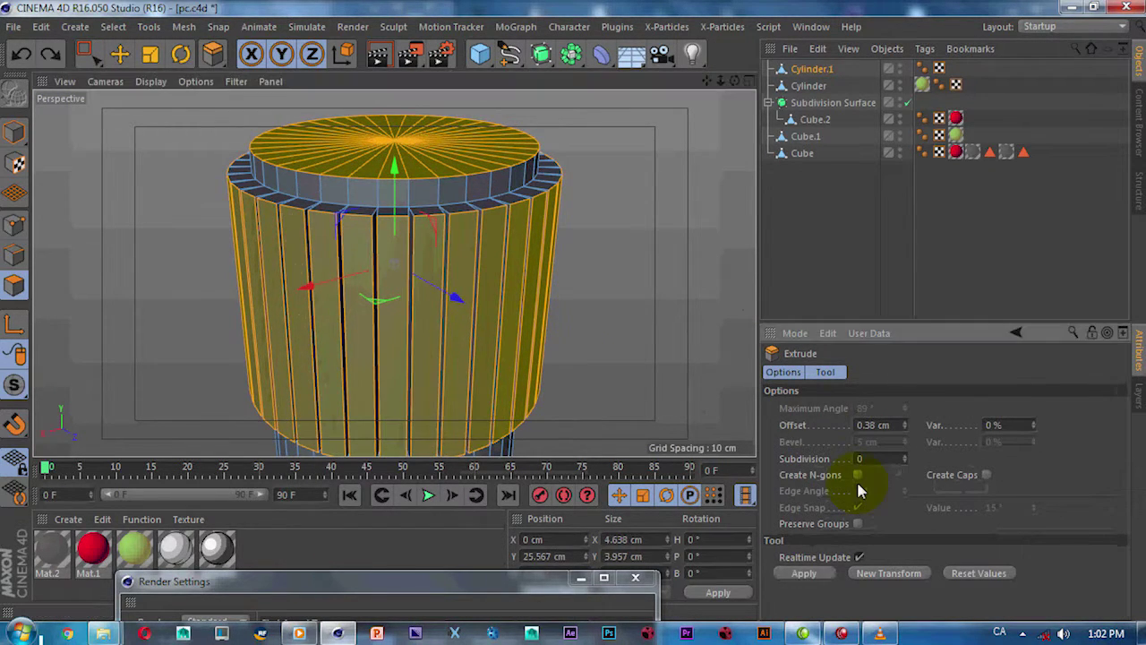
{"action": "left_click", "coordinate": [858, 523]}
{"action": "left_click_drag", "start_coordinate": [499, 204], "coordinate": [568, 312]}
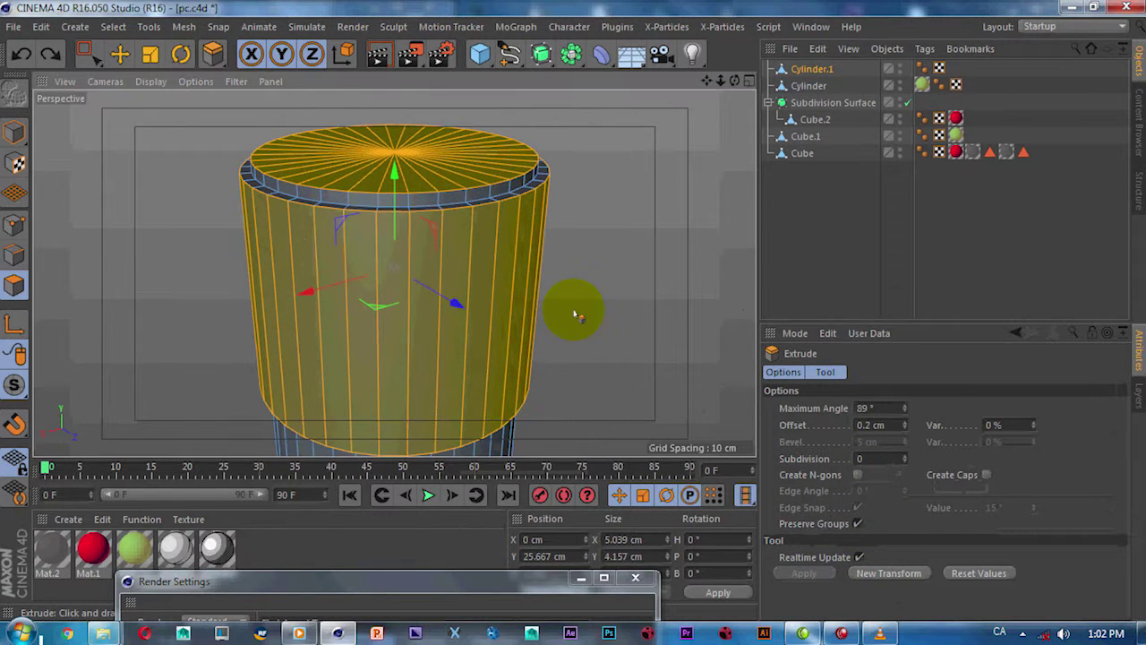
{"action": "key", "text": "ctrl+z"}
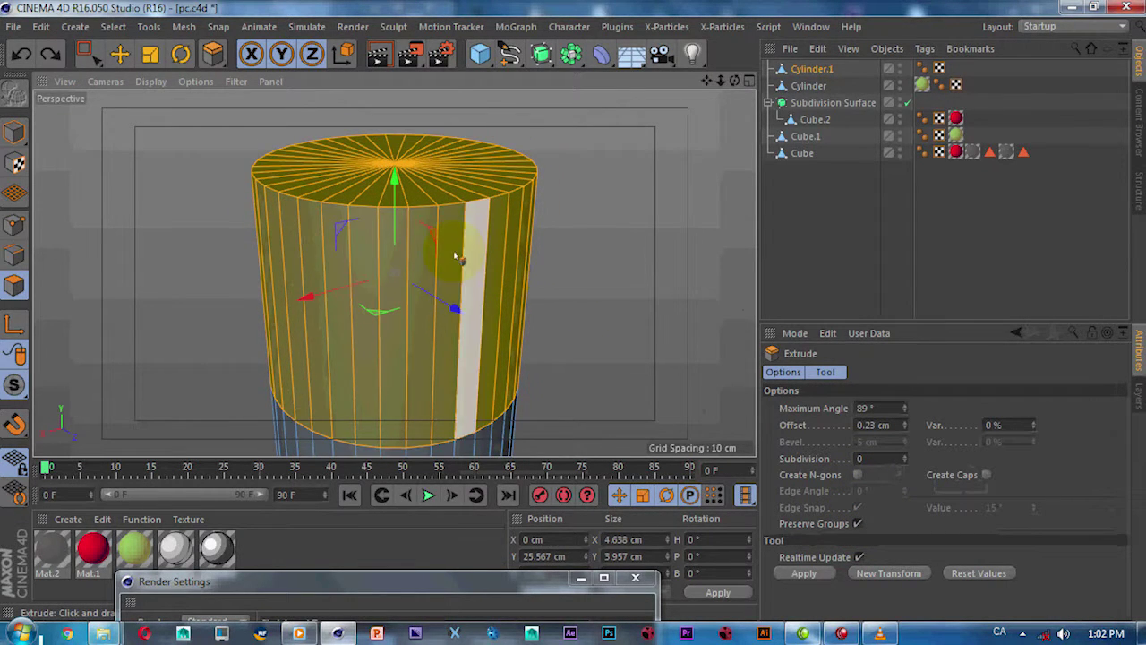
Remove the top cap from the selection and extrude the upper band's side faces out 0.4 cm.
{"action": "left_click_drag", "start_coordinate": [99, 68], "coordinate": [120, 78]}
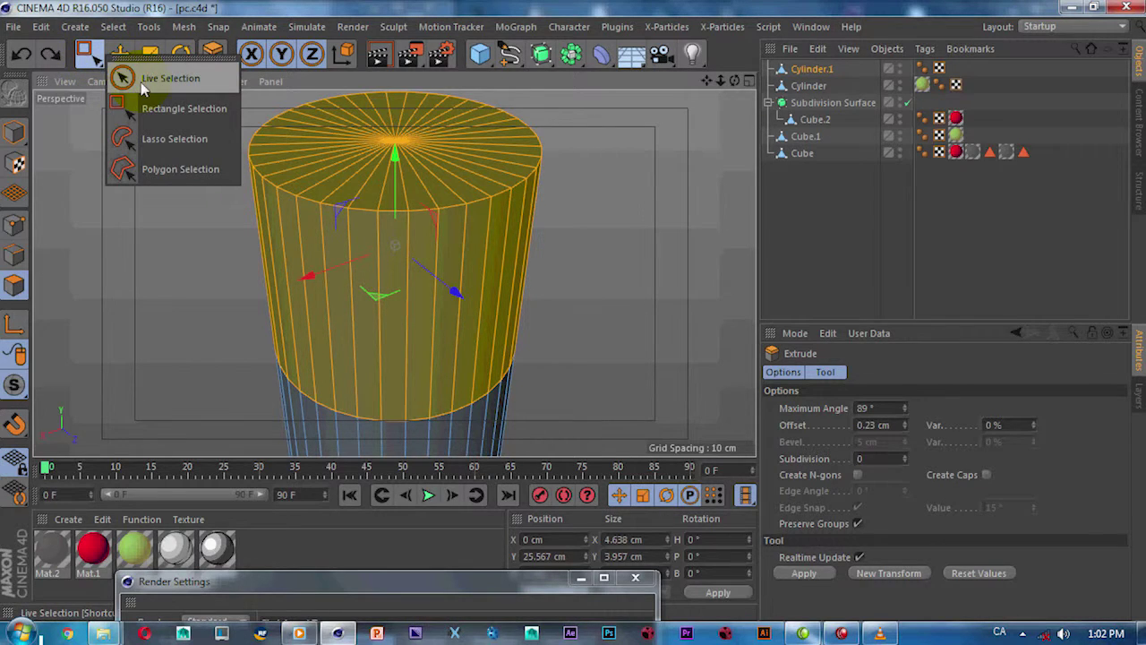
{"action": "left_click", "coordinate": [141, 82]}
{"action": "left_click_drag", "start_coordinate": [378, 174], "coordinate": [412, 268], "text": "alt"}
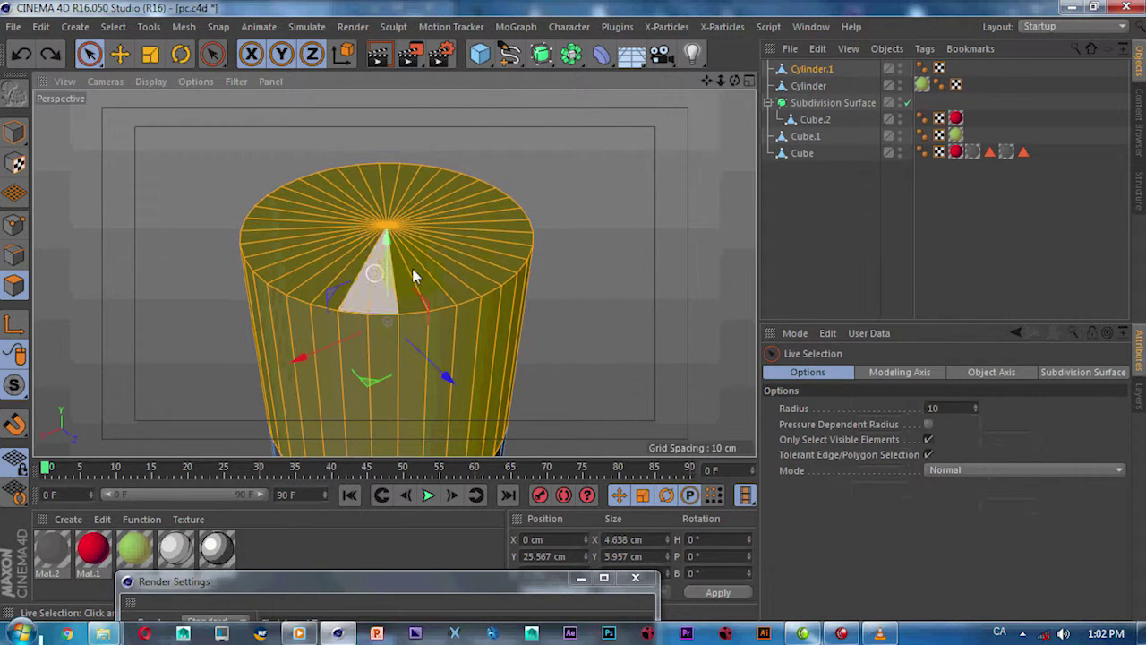
{"action": "left_click", "coordinate": [460, 289]}
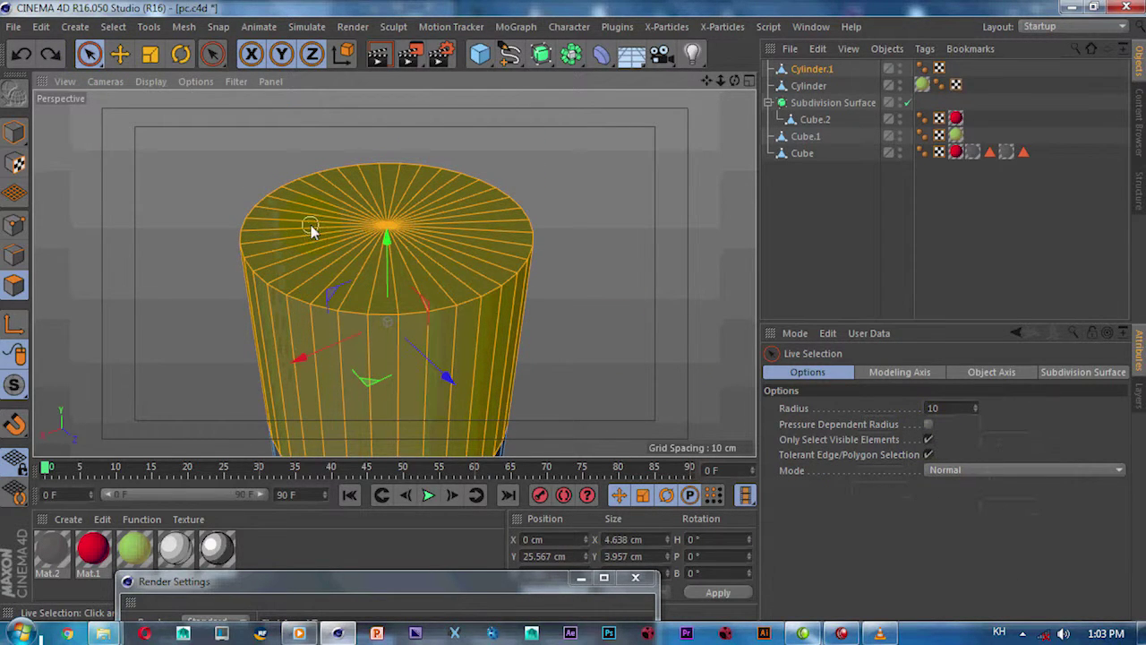
{"action": "left_click", "coordinate": [452, 246]}
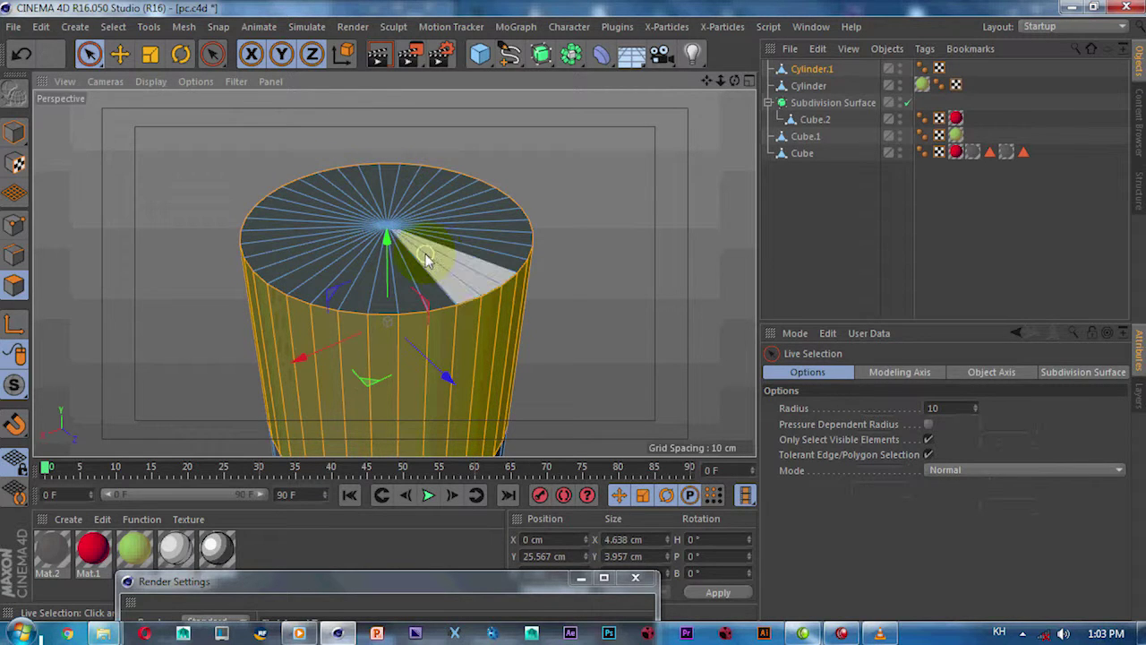
{"action": "left_click_drag", "start_coordinate": [426, 253], "coordinate": [411, 205], "text": "alt"}
{"action": "right_click", "coordinate": [411, 204]}
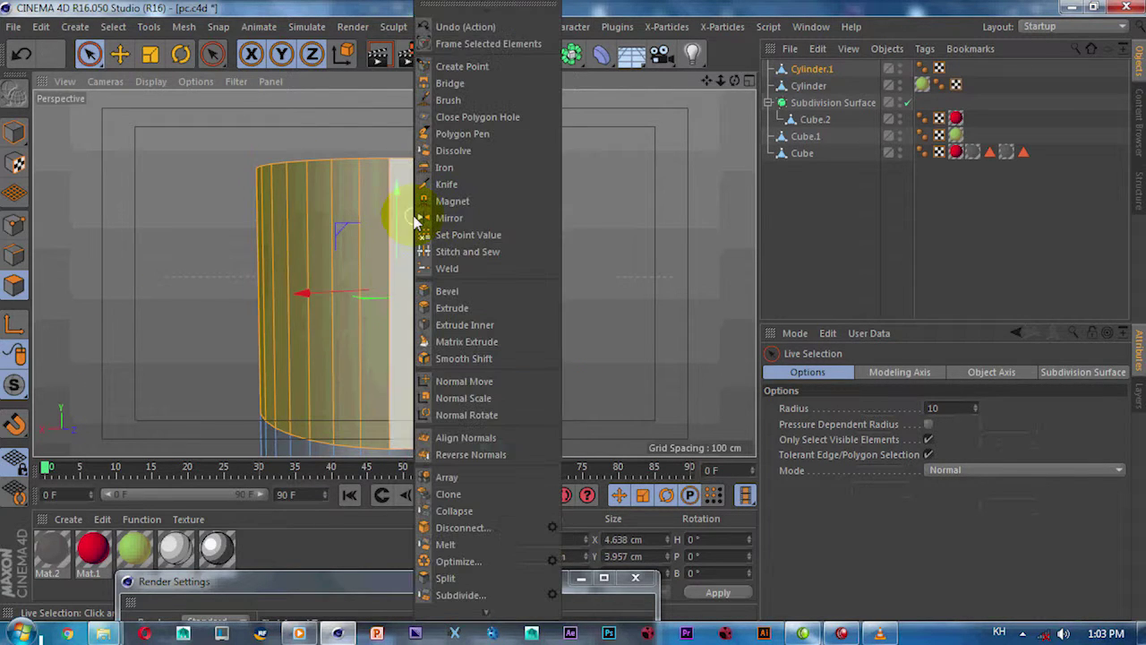
{"action": "left_click", "coordinate": [448, 307]}
{"action": "left_click_drag", "start_coordinate": [448, 305], "coordinate": [576, 313]}
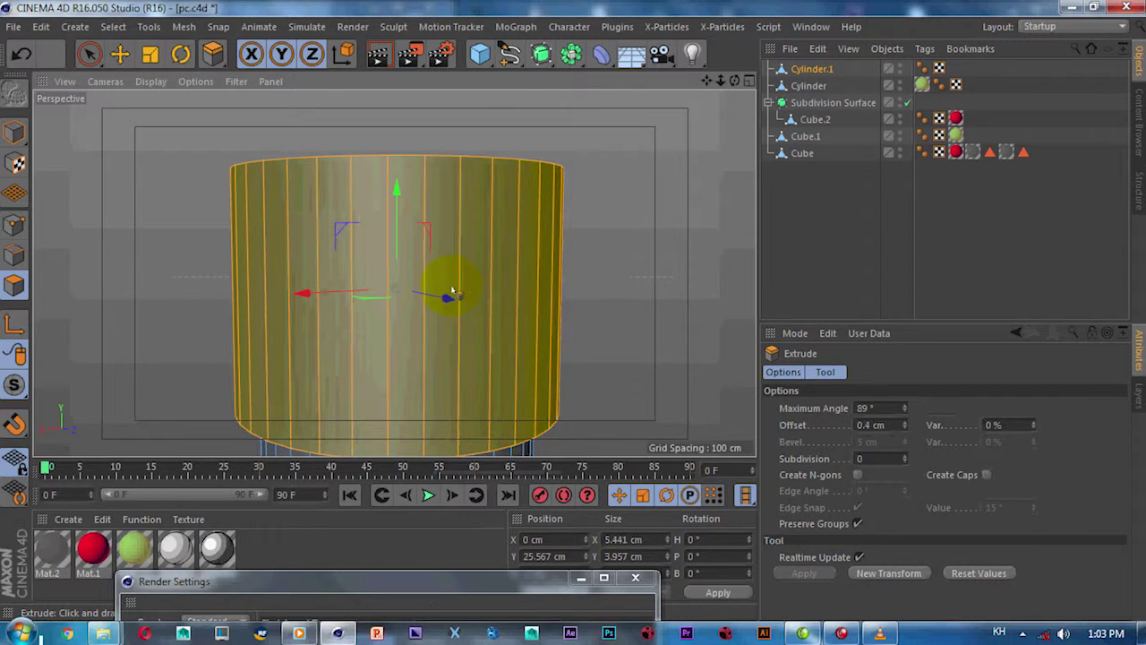
Bevel the band's top and bottom edge loops by 0.251 cm with 3 subdivisions.
{"action": "left_click_drag", "start_coordinate": [448, 287], "coordinate": [395, 274], "text": "alt"}
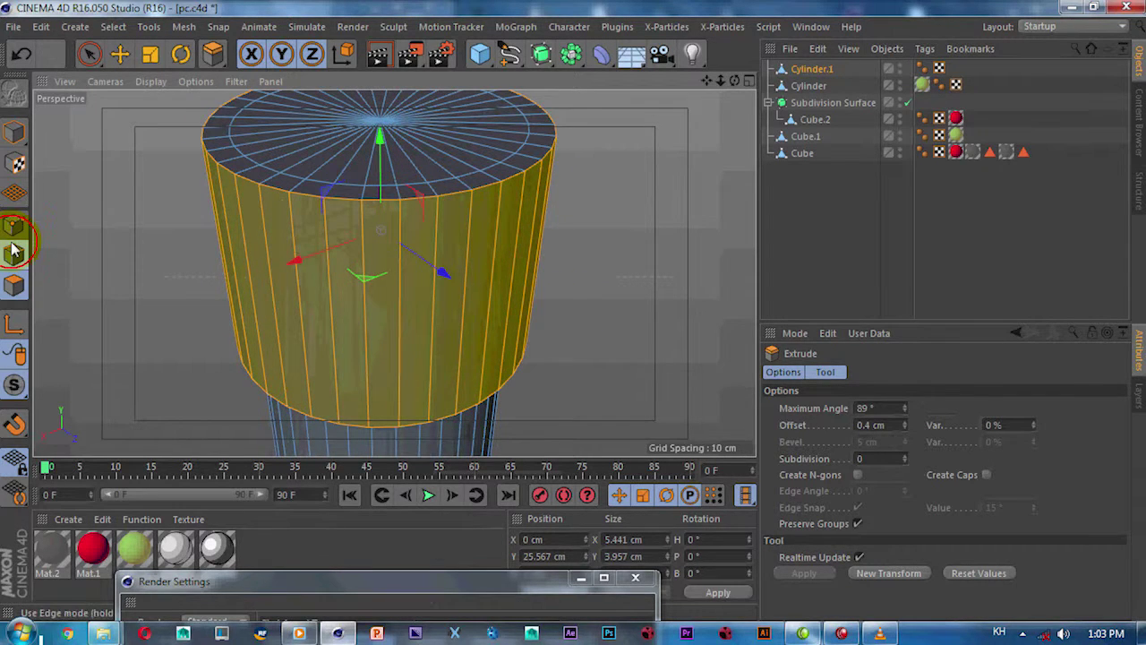
{"action": "left_click", "coordinate": [13, 251]}
{"action": "left_click_drag", "start_coordinate": [273, 189], "coordinate": [299, 254]}
{"action": "mouse_move", "coordinate": [358, 316]}
{"action": "left_mouse_down", "text": "alt"}
{"action": "mouse_move", "coordinate": [371, 187]}
{"action": "mouse_move", "coordinate": [455, 328]}
{"action": "left_mouse_up", "text": "alt"}
{"action": "left_click", "coordinate": [450, 341], "text": "shift"}
{"action": "right_click", "coordinate": [451, 343]}
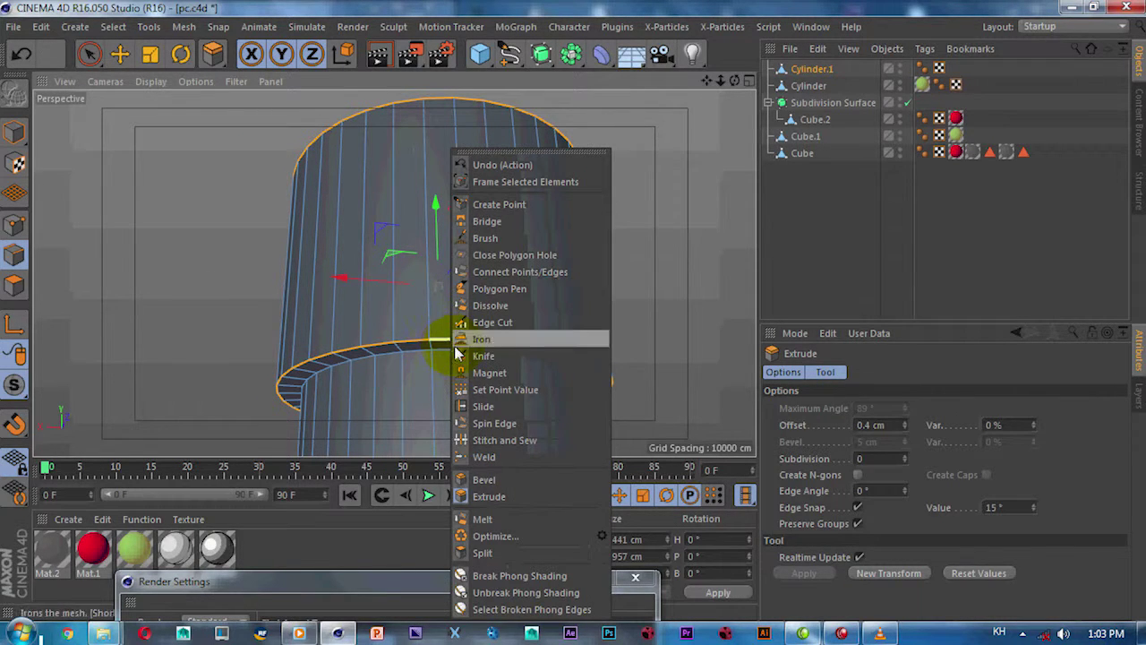
{"action": "left_click", "coordinate": [488, 479]}
{"action": "left_click_drag", "start_coordinate": [490, 336], "coordinate": [500, 324]}
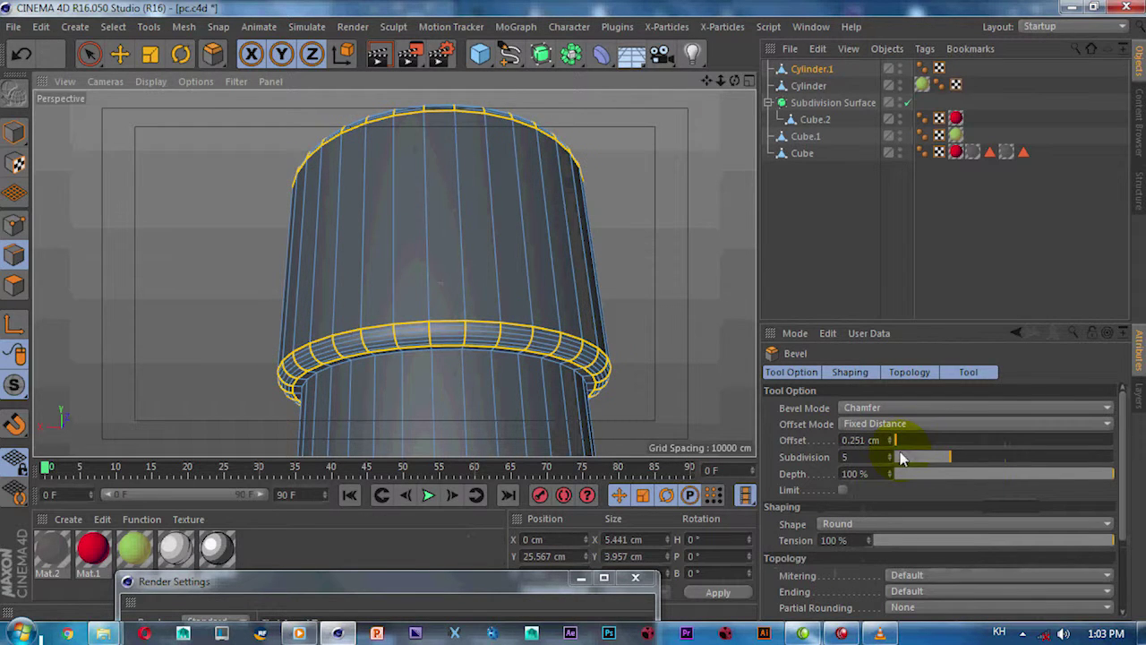
{"action": "left_click_drag", "start_coordinate": [891, 464], "coordinate": [899, 463]}
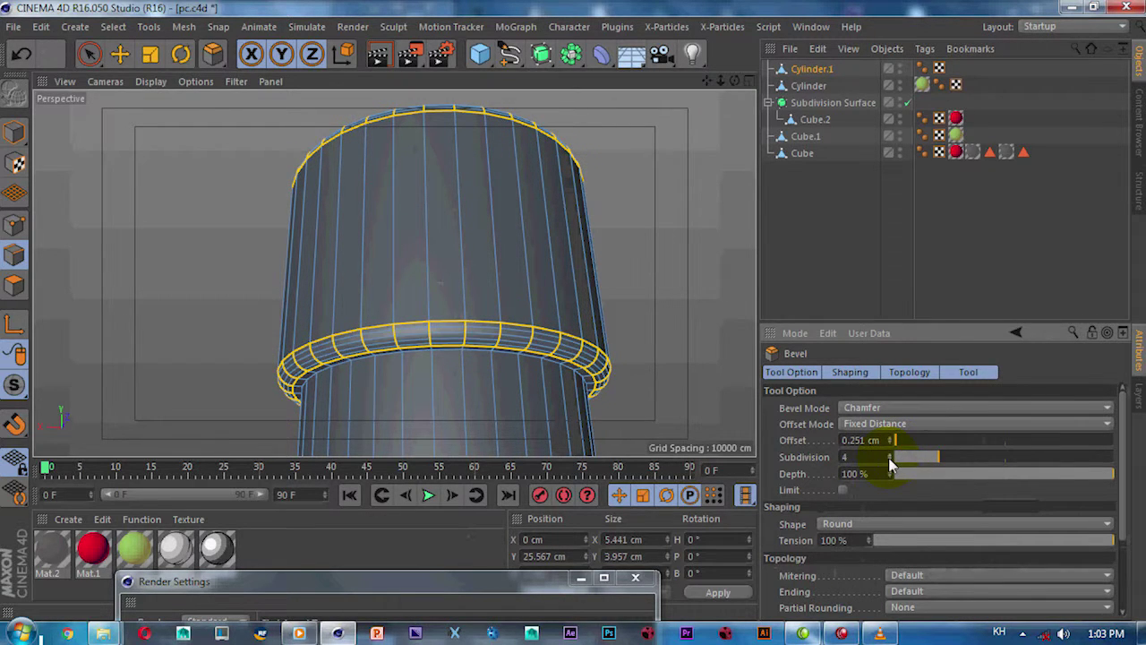
{"action": "left_click", "coordinate": [16, 135]}
{"action": "left_click", "coordinate": [119, 56]}
{"action": "scroll", "coordinate": [301, 180], "scroll_direction": "down", "scroll_amount": 2}
Move the pencil along X toward the cup and bring it into close view.
{"action": "scroll", "coordinate": [387, 217], "scroll_direction": "down", "scroll_amount": 2}
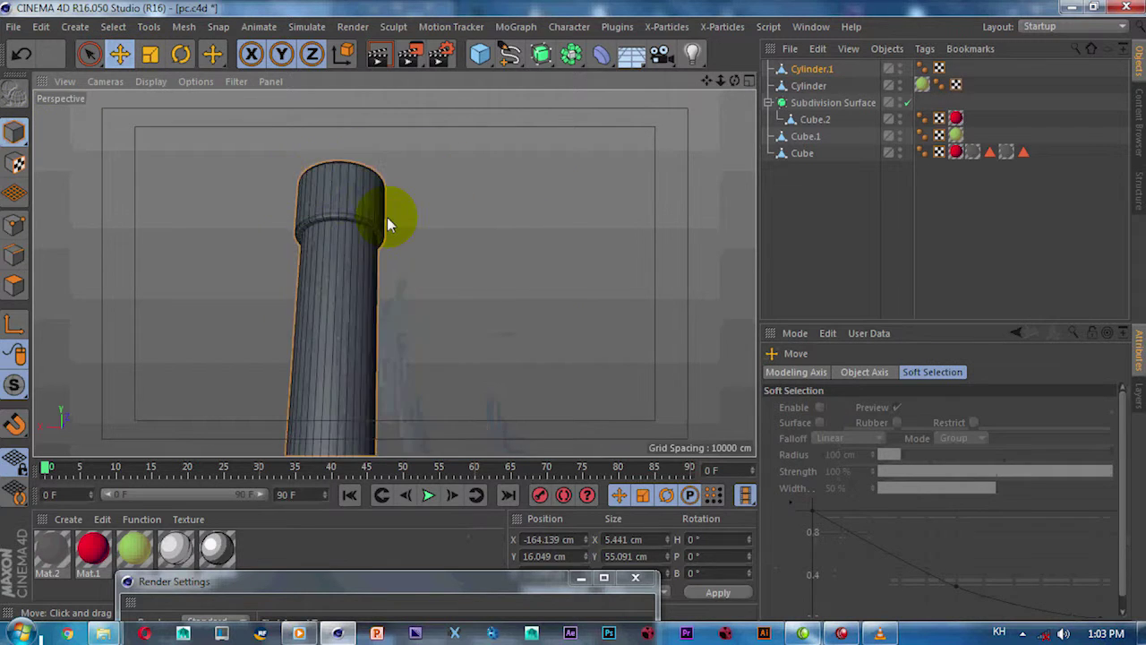
{"action": "scroll", "coordinate": [387, 216], "scroll_direction": "down", "scroll_amount": 3}
{"action": "scroll", "coordinate": [396, 322], "scroll_direction": "down", "scroll_amount": 3}
{"action": "scroll", "coordinate": [397, 322], "scroll_direction": "down", "scroll_amount": 2}
{"action": "mouse_move", "coordinate": [407, 298]}
{"action": "left_mouse_down", "text": "alt"}
{"action": "mouse_move", "coordinate": [468, 424]}
{"action": "mouse_move", "coordinate": [426, 342]}
{"action": "left_mouse_up", "text": "alt"}
{"action": "scroll", "coordinate": [426, 342], "scroll_direction": "up", "scroll_amount": 1}
{"action": "scroll", "coordinate": [396, 320], "scroll_direction": "up", "scroll_amount": 2}
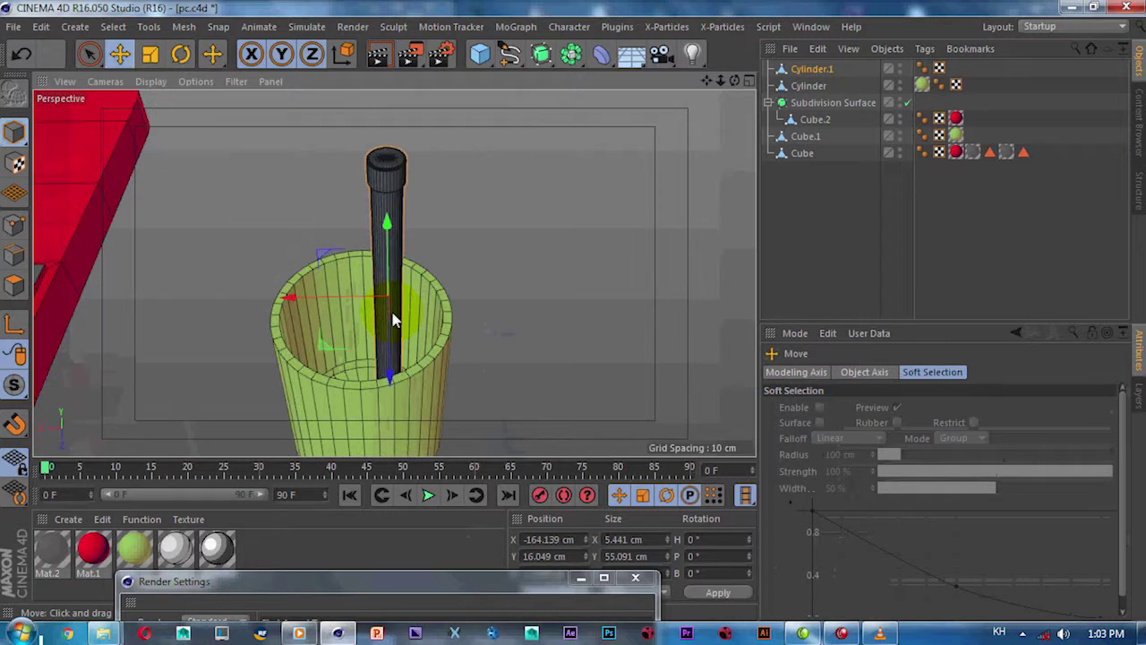
{"action": "mouse_move", "coordinate": [330, 299]}
{"action": "left_mouse_down"}
{"action": "mouse_move", "coordinate": [521, 284]}
{"action": "mouse_move", "coordinate": [409, 243]}
{"action": "mouse_move", "coordinate": [417, 332]}
{"action": "left_mouse_up"}
{"action": "mouse_move", "coordinate": [417, 333]}
{"action": "right_mouse_down", "text": "alt"}
{"action": "mouse_move", "coordinate": [394, 267]}
{"action": "mouse_move", "coordinate": [332, 179]}
{"action": "right_mouse_up", "text": "alt"}
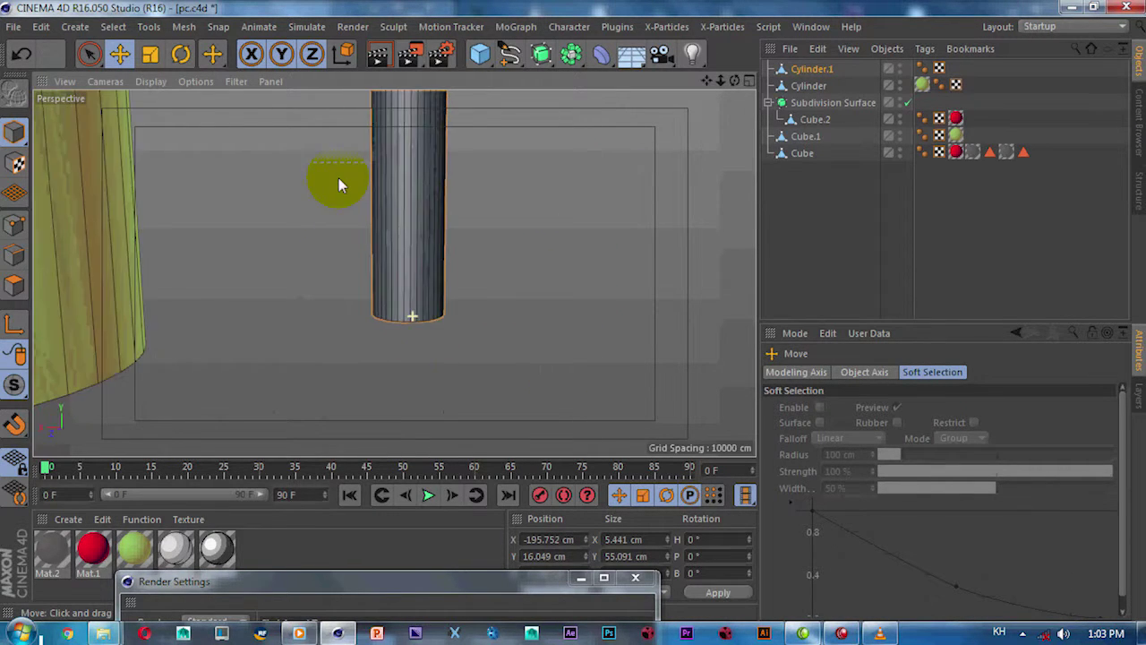
Try the Loop knife on the pencil in Edge mode, then return to the selection tool.
{"action": "left_click", "coordinate": [13, 255]}
{"action": "left_click", "coordinate": [385, 291]}
{"action": "key", "text": "k"}
{"action": "key", "text": "l"}
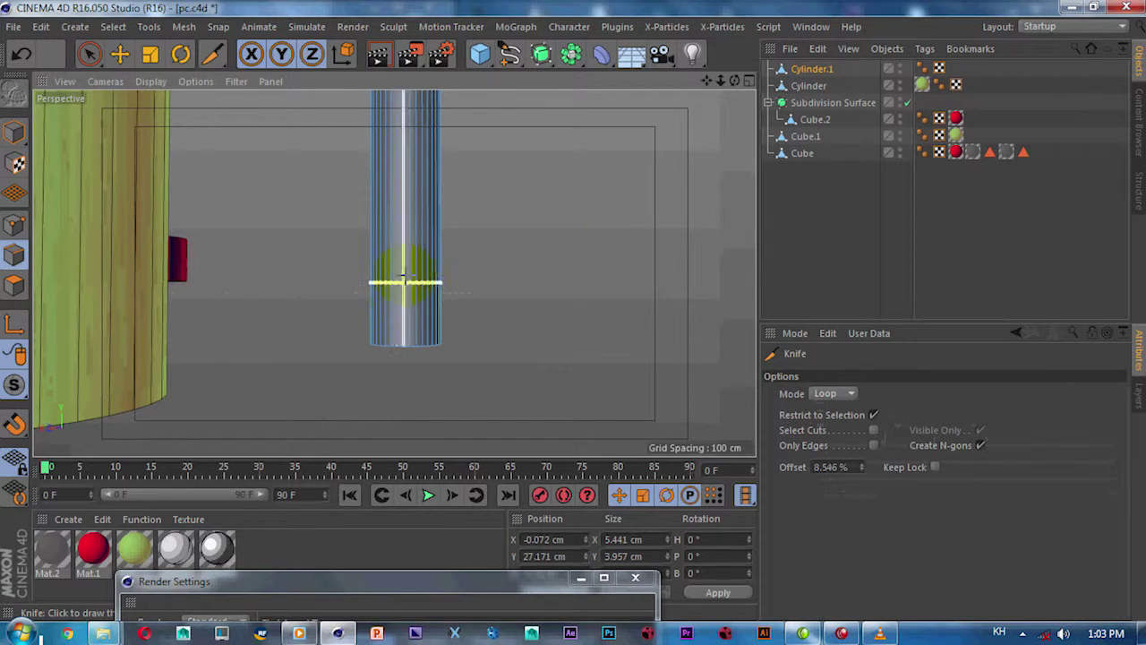
{"action": "left_click", "coordinate": [287, 225]}
{"action": "scroll", "coordinate": [323, 225], "scroll_direction": "up", "scroll_amount": 1}
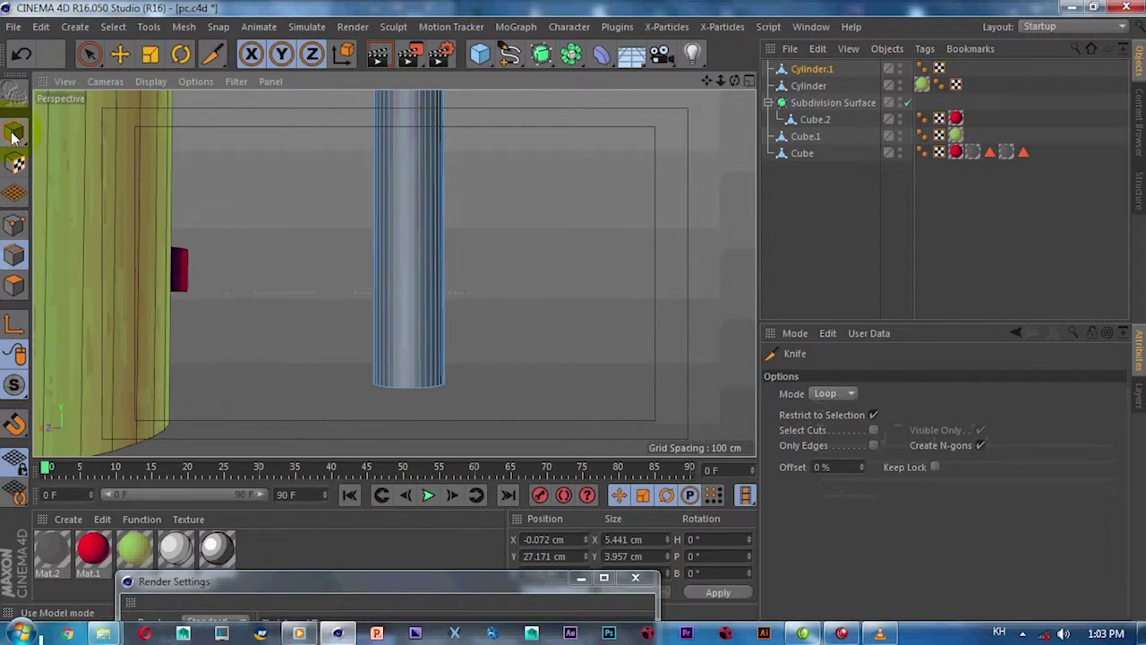
{"action": "left_click", "coordinate": [92, 56]}
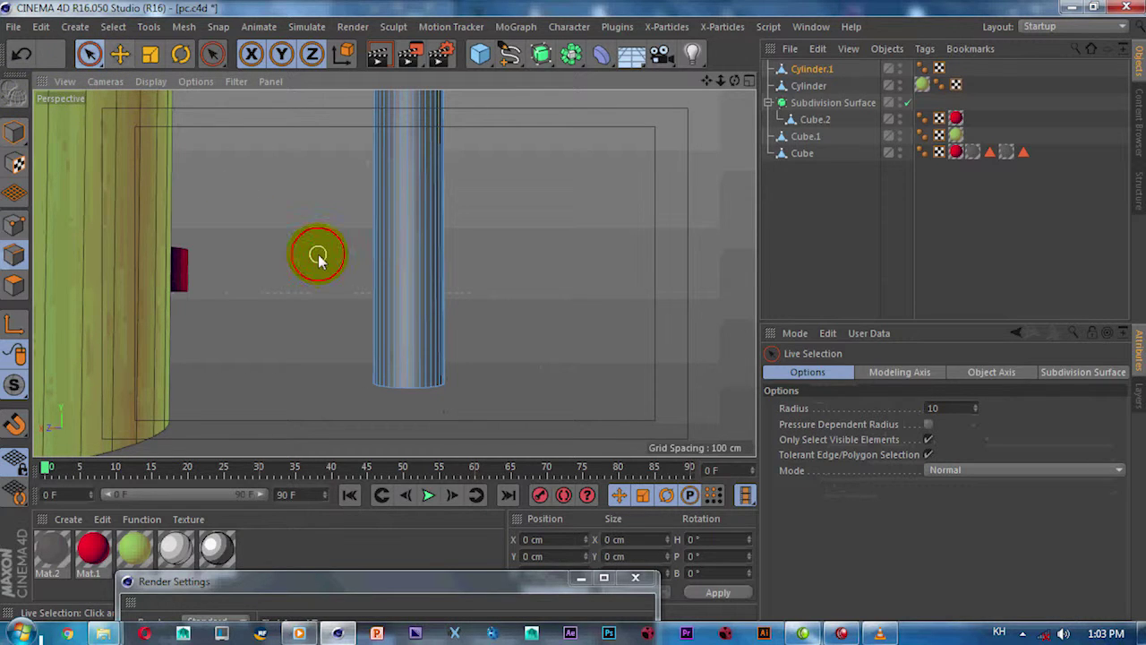
{"action": "key", "text": "k"}
{"action": "key", "text": "l"}
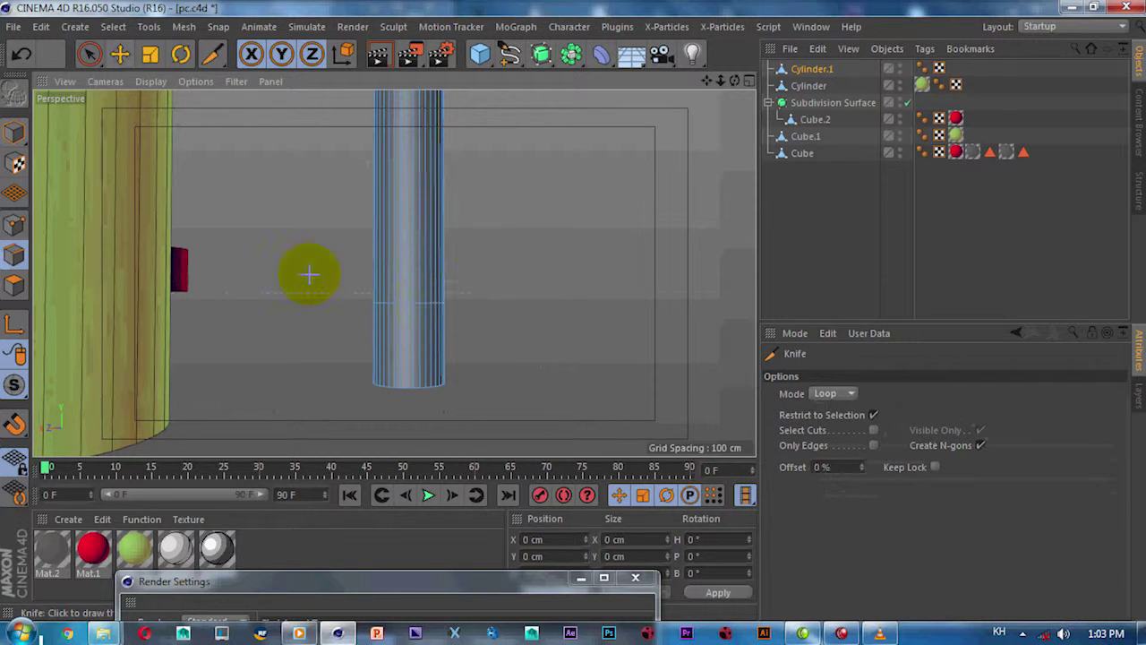
{"action": "key", "text": "space"}
Box-select the pencil's bottom ring of points and scale it down to a sharp point.
{"action": "left_click", "coordinate": [472, 365]}
{"action": "left_click_drag", "start_coordinate": [93, 59], "coordinate": [128, 109]}
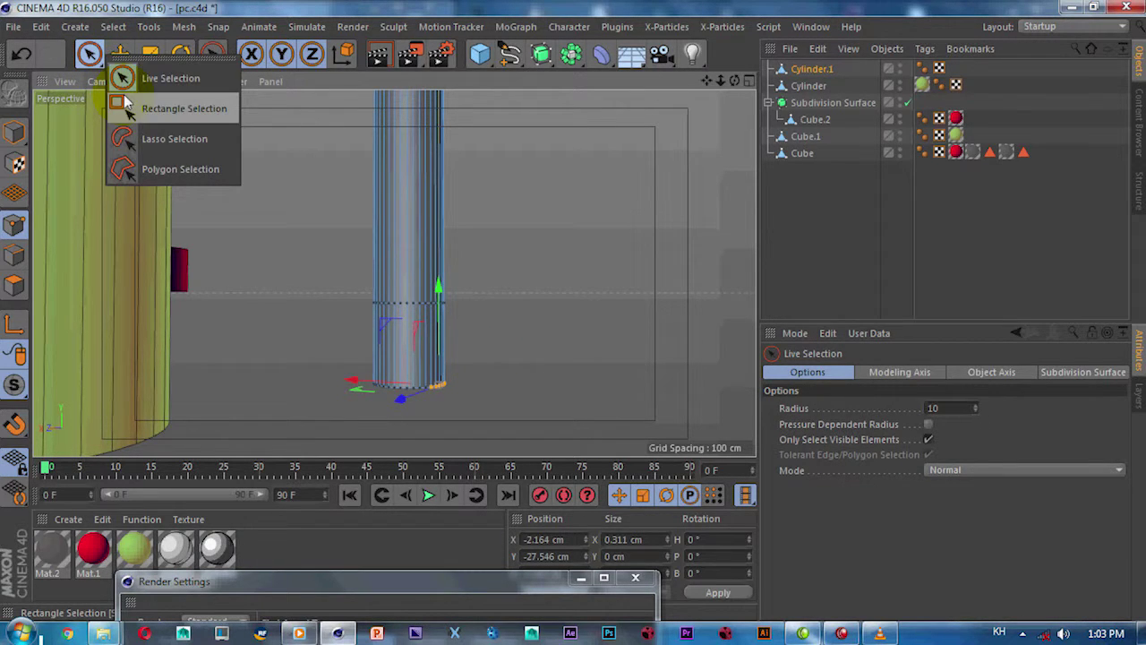
{"action": "left_click", "coordinate": [127, 108]}
{"action": "left_click_drag", "start_coordinate": [493, 361], "coordinate": [263, 456]}
{"action": "scroll", "coordinate": [399, 385], "scroll_direction": "up", "scroll_amount": 3}
{"action": "scroll", "coordinate": [401, 345], "scroll_direction": "up", "scroll_amount": 1}
{"action": "key", "text": "r"}
{"action": "key", "text": "t"}
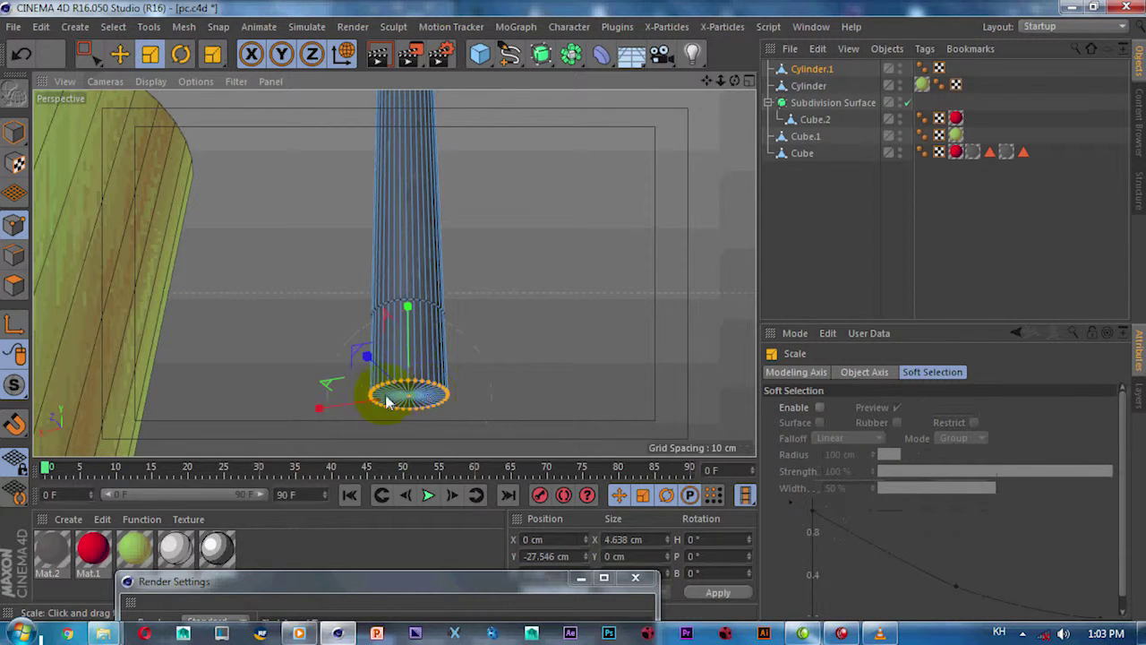
{"action": "mouse_move", "coordinate": [330, 390]}
{"action": "left_mouse_down"}
{"action": "mouse_move", "coordinate": [200, 346]}
{"action": "mouse_move", "coordinate": [567, 309]}
{"action": "mouse_move", "coordinate": [517, 457]}
{"action": "left_mouse_up"}
{"action": "mouse_move", "coordinate": [323, 391]}
{"action": "left_mouse_down"}
{"action": "mouse_move", "coordinate": [47, 263]}
{"action": "mouse_move", "coordinate": [573, 310]}
{"action": "left_mouse_up"}
Select an upper ring of pencil points and move it up the pencil.
{"action": "key", "text": "e"}
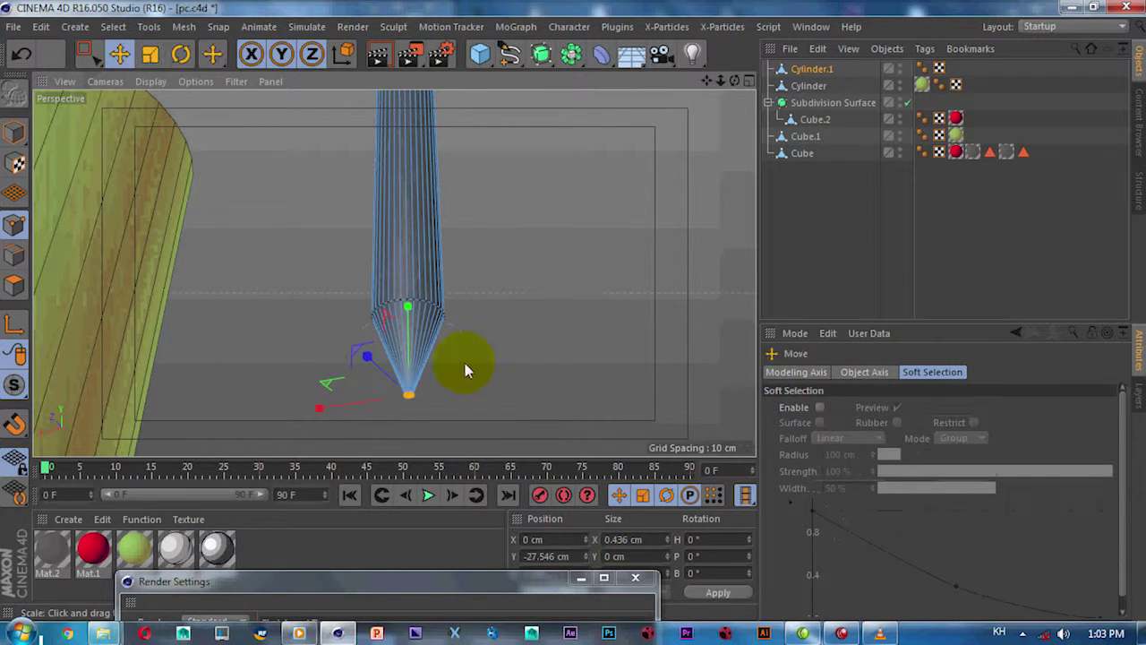
{"action": "scroll", "coordinate": [465, 370], "scroll_direction": "up", "scroll_amount": 2}
{"action": "scroll", "coordinate": [448, 418], "scroll_direction": "up", "scroll_amount": 1}
{"action": "left_click_drag", "start_coordinate": [435, 325], "coordinate": [340, 325]}
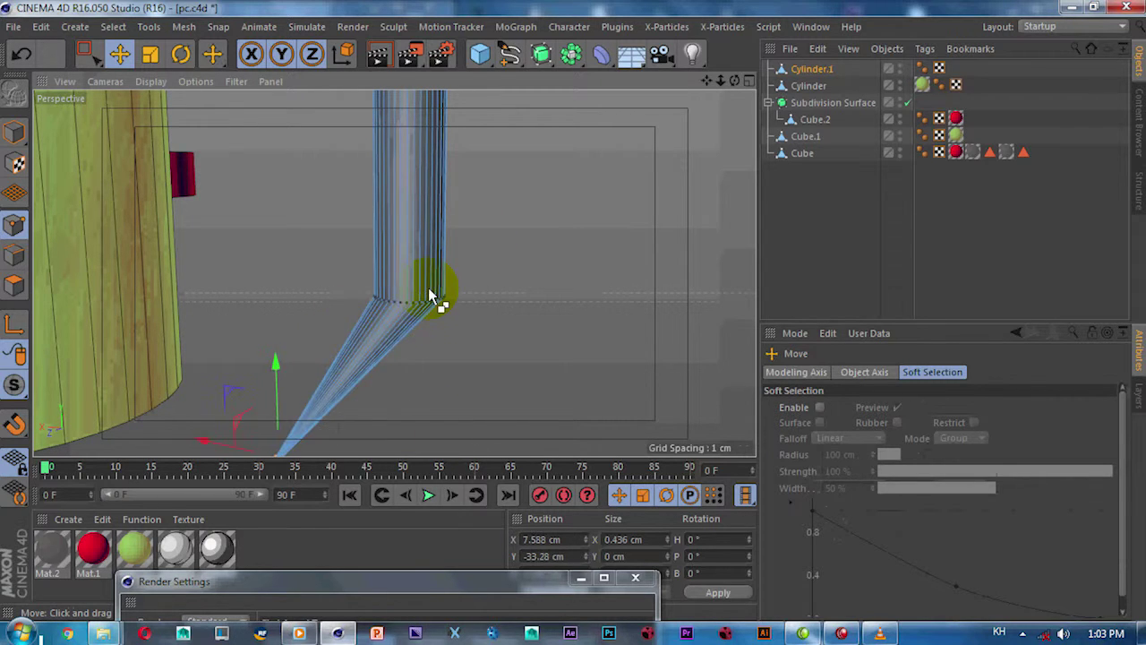
{"action": "key", "text": "ctrl+z"}
{"action": "key", "text": "0"}
{"action": "left_click_drag", "start_coordinate": [506, 257], "coordinate": [291, 325]}
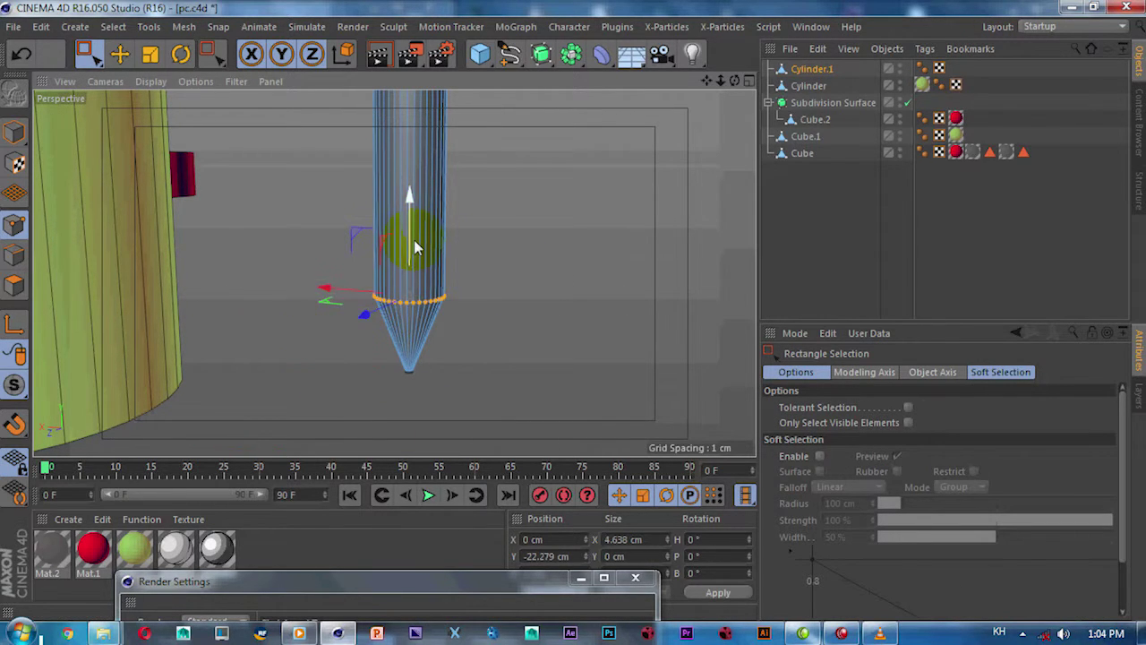
{"action": "left_click_drag", "start_coordinate": [409, 240], "coordinate": [408, 170]}
{"action": "scroll", "coordinate": [421, 192], "scroll_direction": "down", "scroll_amount": 5}
{"action": "mouse_move", "coordinate": [415, 257]}
{"action": "left_mouse_down", "text": "alt"}
{"action": "mouse_move", "coordinate": [432, 283]}
{"action": "mouse_move", "coordinate": [356, 277]}
{"action": "mouse_move", "coordinate": [385, 251]}
{"action": "mouse_move", "coordinate": [466, 248]}
{"action": "mouse_move", "coordinate": [442, 326]}
{"action": "left_mouse_up", "text": "alt"}
Back in Model mode, move the pencil sideways so it stands inside the cup.
{"action": "left_click", "coordinate": [12, 132]}
{"action": "left_click", "coordinate": [120, 55]}
{"action": "left_click", "coordinate": [437, 255]}
{"action": "left_click", "coordinate": [525, 288]}
{"action": "mouse_move", "coordinate": [446, 247]}
{"action": "left_mouse_down"}
{"action": "mouse_move", "coordinate": [307, 295]}
{"action": "mouse_move", "coordinate": [372, 331]}
{"action": "mouse_move", "coordinate": [501, 296]}
{"action": "left_mouse_up"}
{"action": "scroll", "coordinate": [397, 274], "scroll_direction": "up", "scroll_amount": 3}
In the front view, stretch the cup taller and nudge it upward.
{"action": "middle_click", "coordinate": [391, 273]}
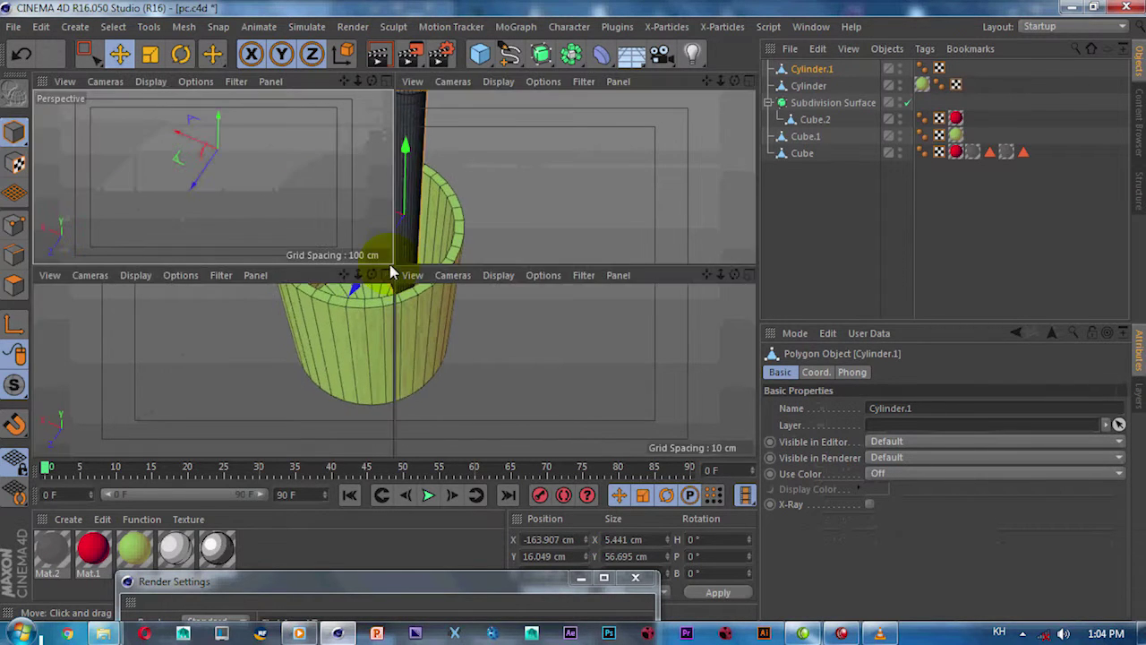
{"action": "middle_click", "coordinate": [540, 379]}
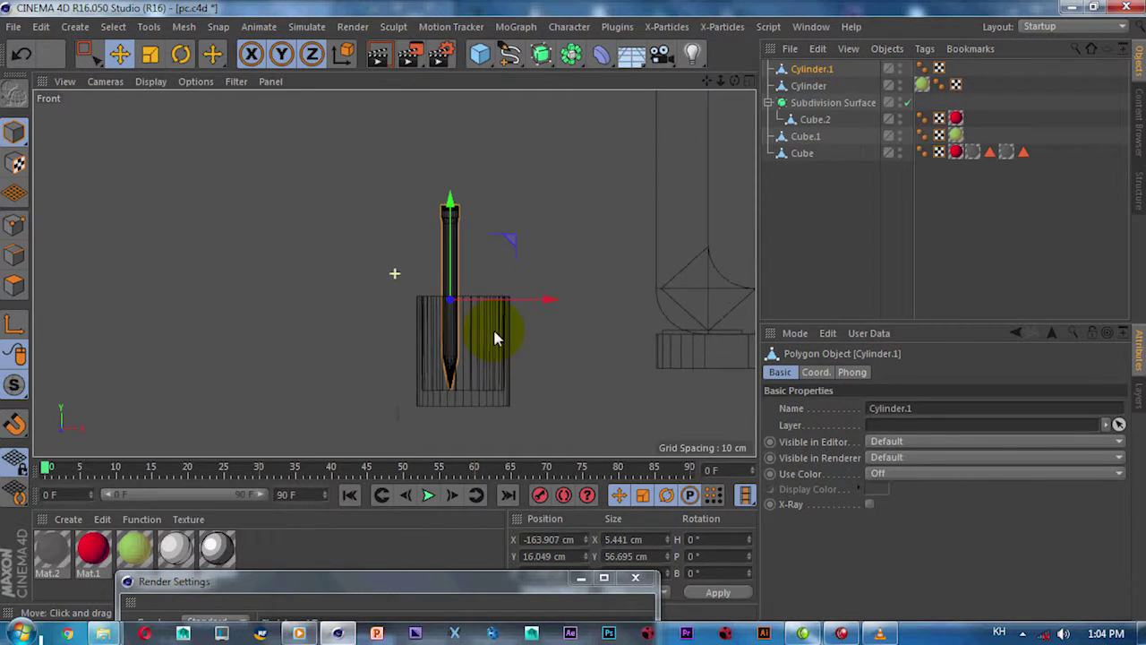
{"action": "scroll", "coordinate": [495, 338], "scroll_direction": "up", "scroll_amount": 1}
{"action": "left_click", "coordinate": [470, 339]}
{"action": "middle_click_drag", "start_coordinate": [483, 366], "coordinate": [482, 323], "text": "alt"}
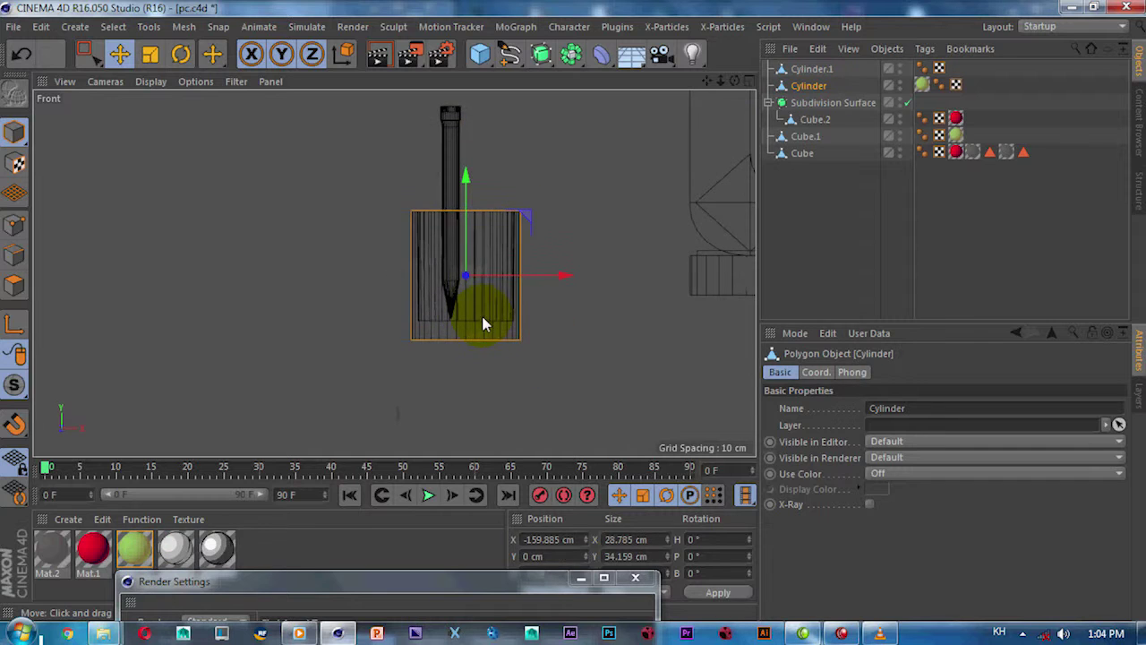
{"action": "key", "text": "t"}
{"action": "left_click_drag", "start_coordinate": [470, 184], "coordinate": [470, 134]}
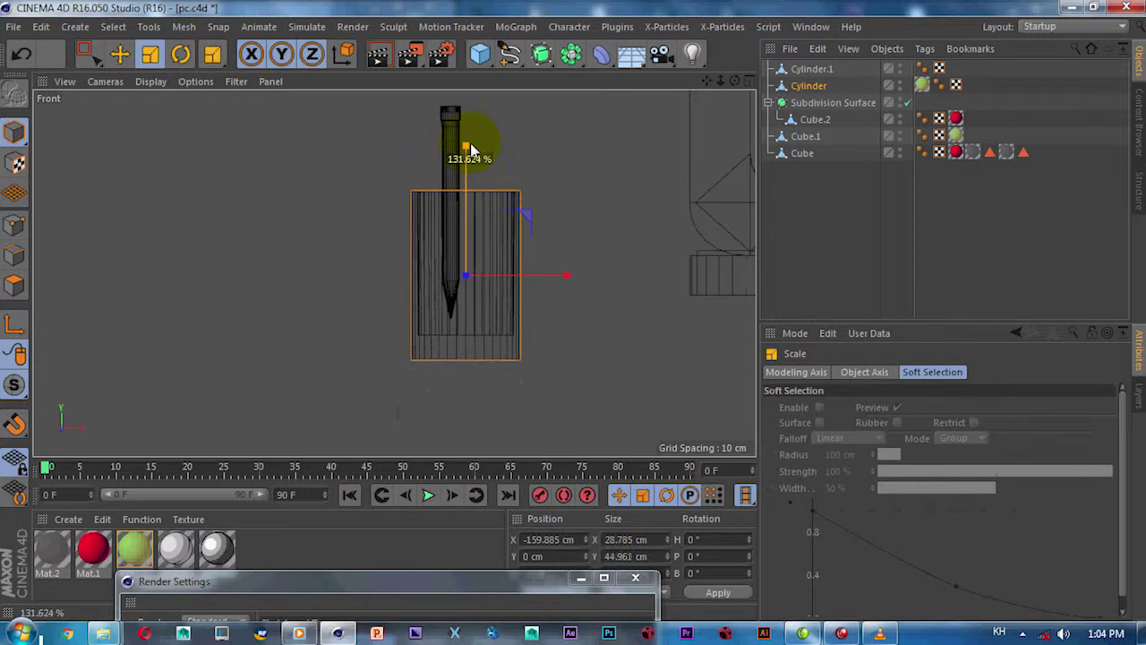
{"action": "key", "text": "e"}
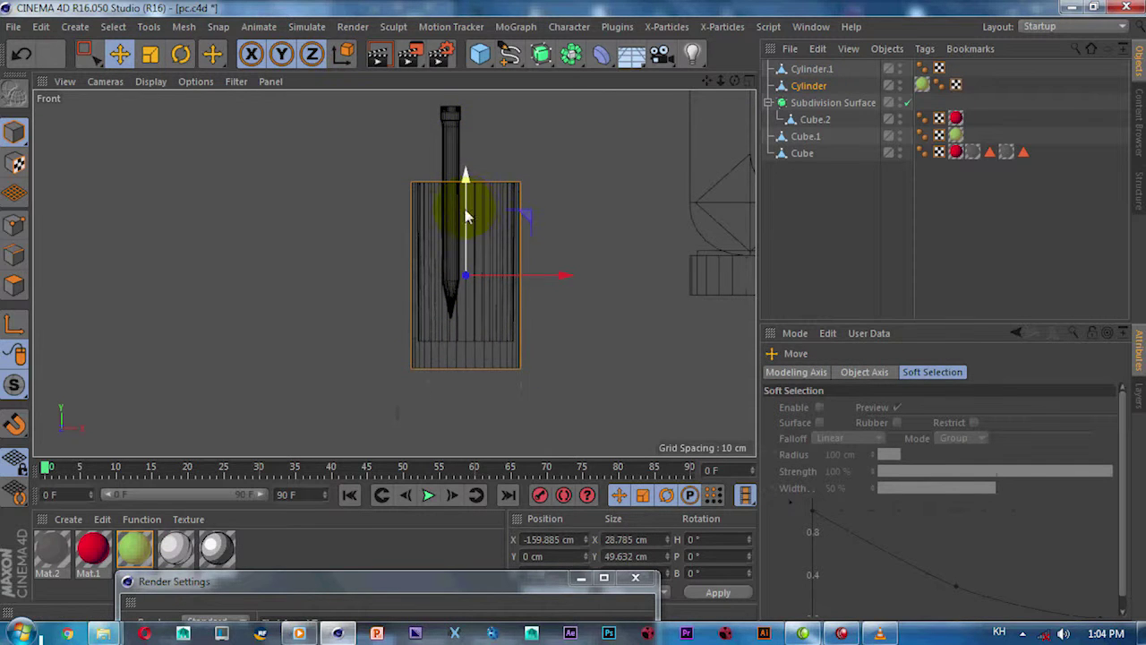
{"action": "left_click_drag", "start_coordinate": [466, 215], "coordinate": [463, 192]}
Duplicate the pencil beside the first and raise the slightly tilted copy.
{"action": "middle_click_drag", "start_coordinate": [460, 192], "coordinate": [460, 237], "text": "alt"}
{"action": "left_click", "coordinate": [452, 170]}
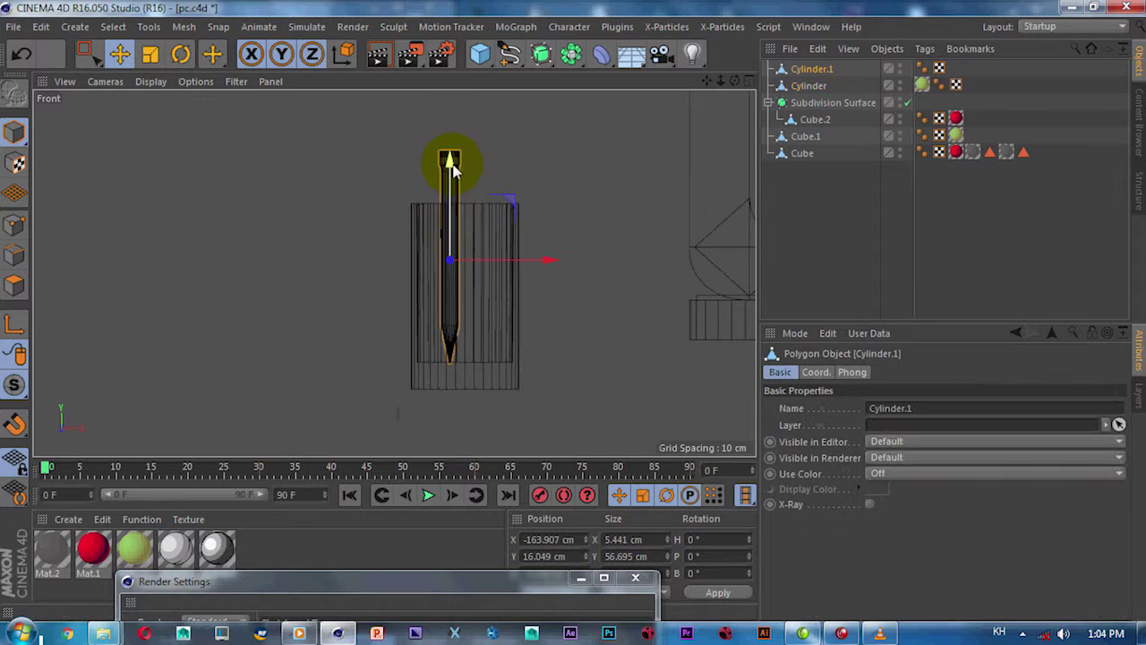
{"action": "mouse_move", "coordinate": [503, 267]}
{"action": "left_mouse_down", "text": "ctrl"}
{"action": "mouse_move", "coordinate": [542, 265]}
{"action": "mouse_move", "coordinate": [532, 218]}
{"action": "mouse_move", "coordinate": [516, 247]}
{"action": "left_mouse_up", "text": "ctrl"}
{"action": "key", "text": "r"}
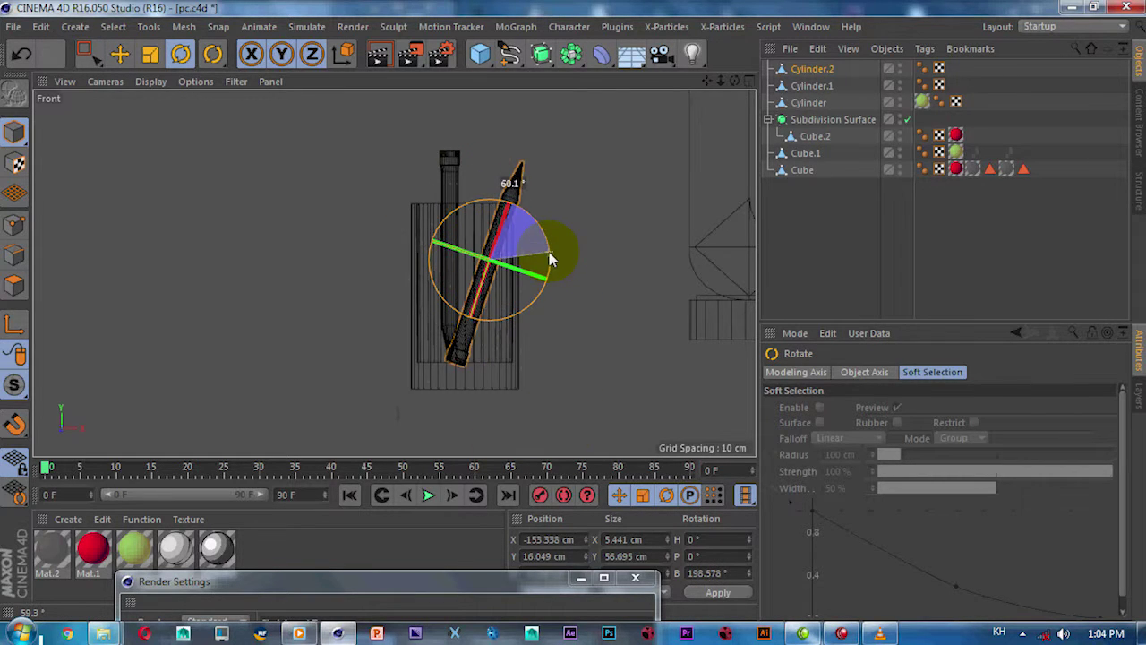
{"action": "key", "text": "e"}
{"action": "left_click_drag", "start_coordinate": [474, 313], "coordinate": [482, 318]}
In the perspective view, scale the cup back down to make it shorter.
{"action": "middle_click", "coordinate": [483, 318]}
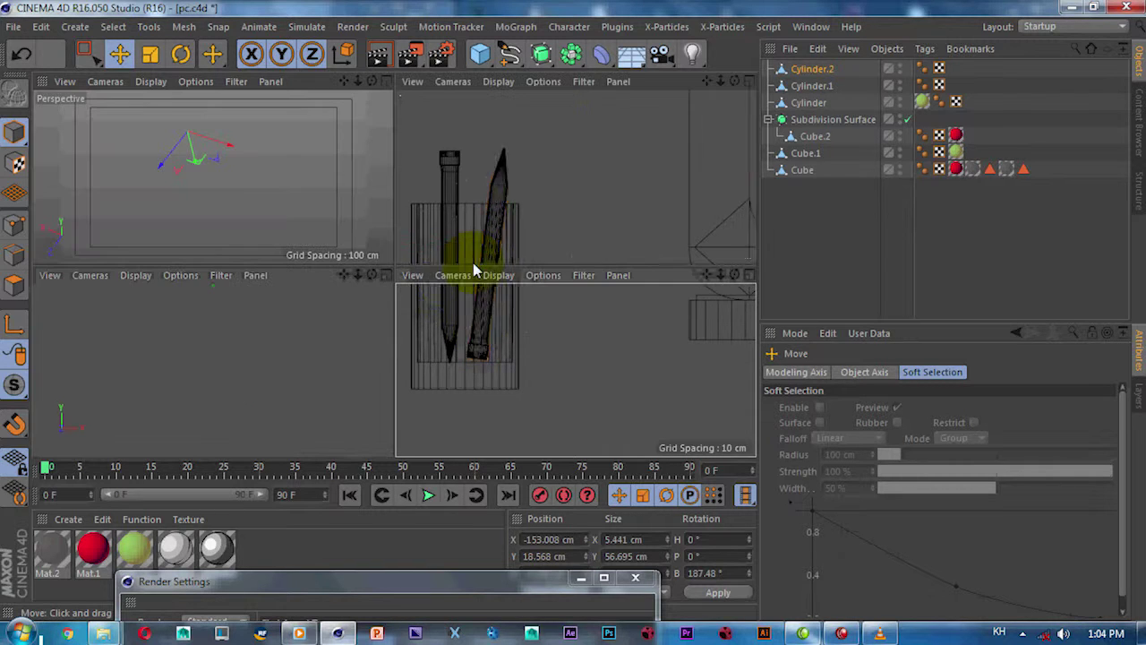
{"action": "middle_click", "coordinate": [278, 192]}
{"action": "scroll", "coordinate": [356, 191], "scroll_direction": "up", "scroll_amount": 5}
{"action": "left_click_drag", "start_coordinate": [357, 189], "coordinate": [507, 272], "text": "alt"}
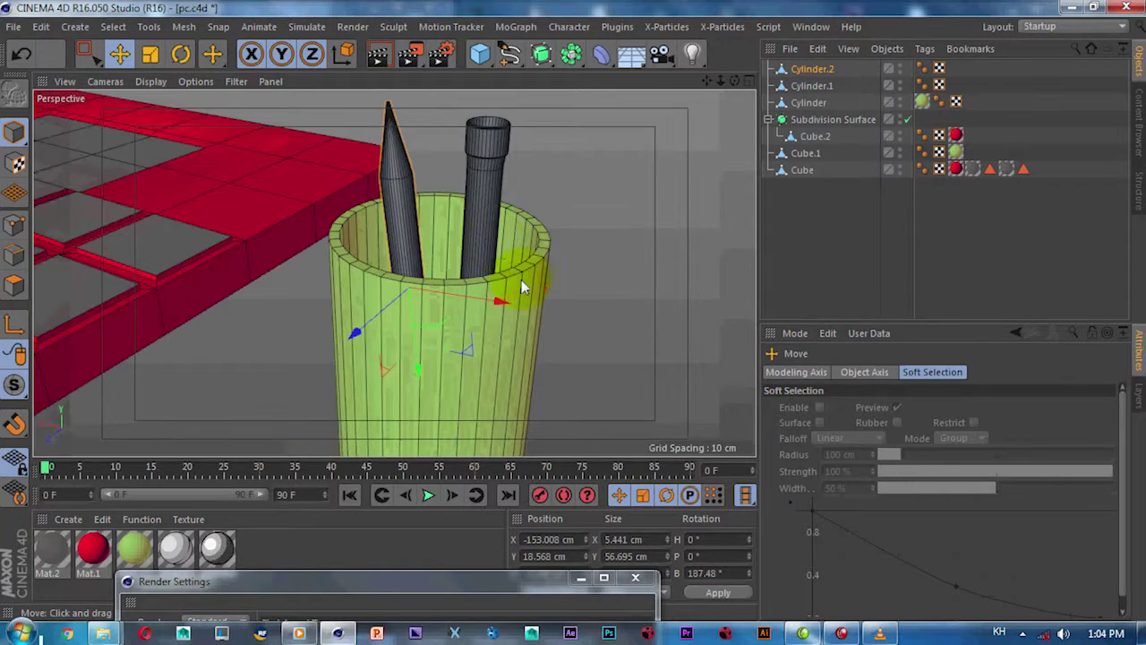
{"action": "left_click", "coordinate": [462, 328]}
{"action": "left_click_drag", "start_coordinate": [461, 327], "coordinate": [460, 276], "text": "alt"}
{"action": "key", "text": "r"}
{"action": "key", "text": "e"}
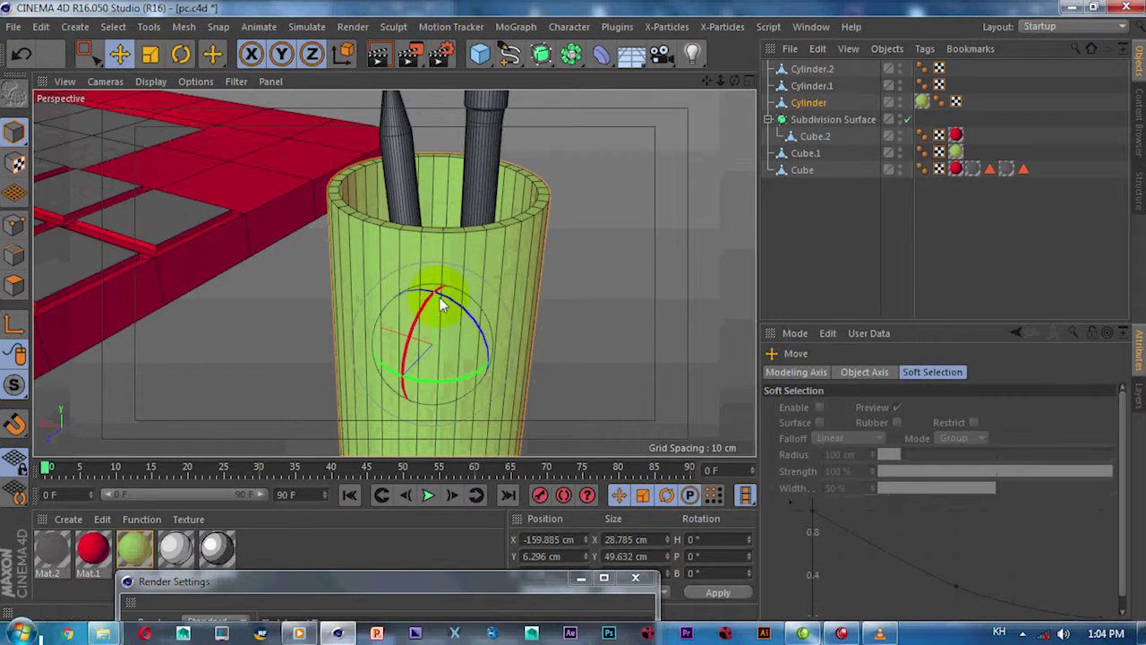
{"action": "key", "text": "t"}
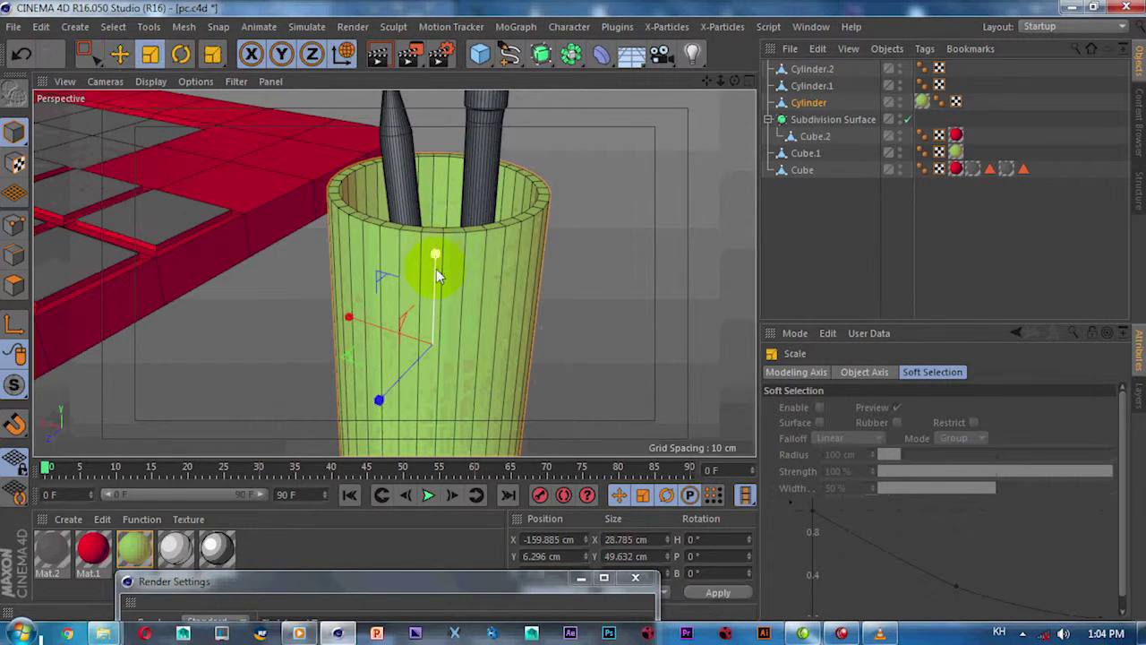
{"action": "left_click_drag", "start_coordinate": [436, 268], "coordinate": [432, 275]}
{"action": "scroll", "coordinate": [433, 276], "scroll_direction": "down", "scroll_amount": 3}
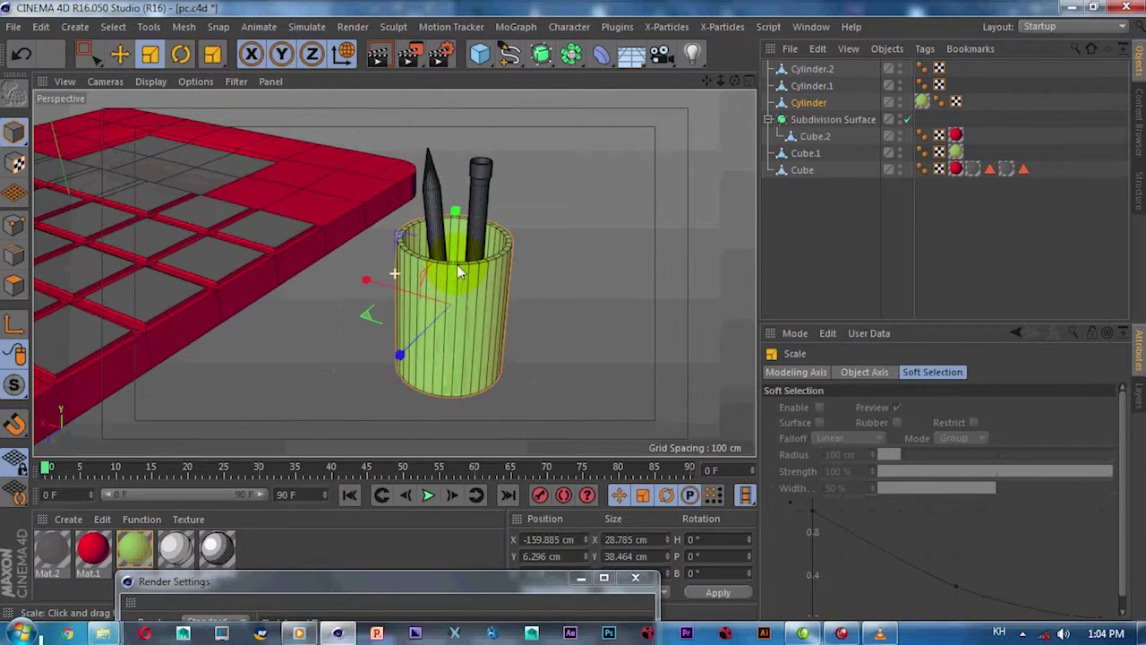
{"action": "scroll", "coordinate": [457, 264], "scroll_direction": "up", "scroll_amount": 3}
Switch to Edge mode and zoom in on the cup's rim.
{"action": "left_click", "coordinate": [14, 257]}
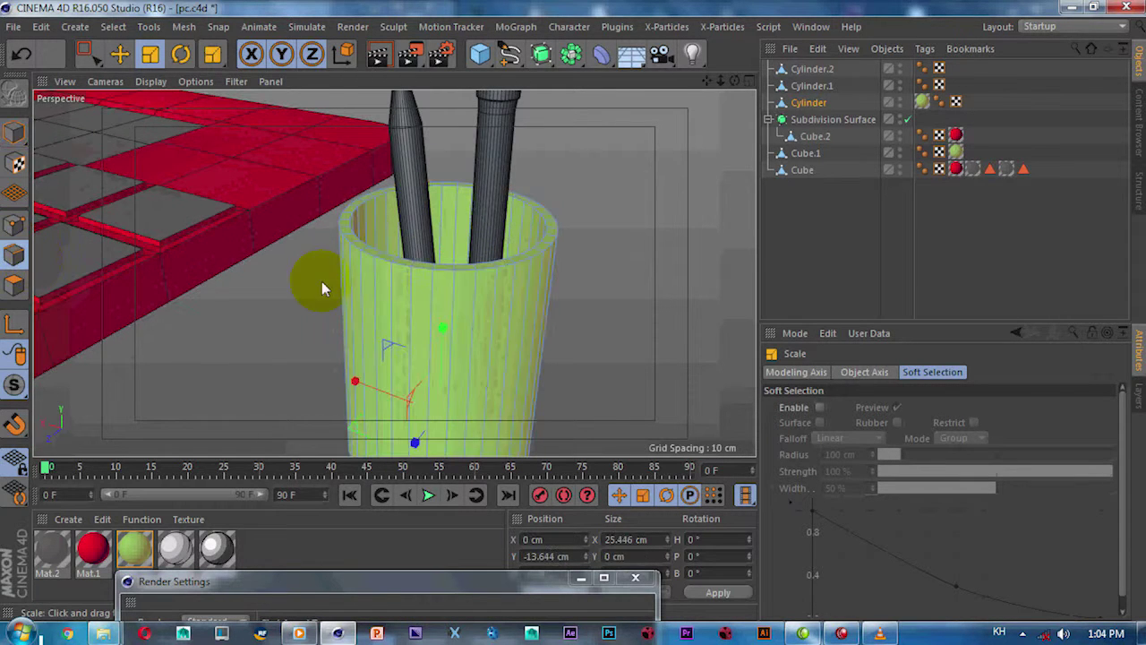
{"action": "scroll", "coordinate": [384, 299], "scroll_direction": "up", "scroll_amount": 1}
{"action": "scroll", "coordinate": [380, 262], "scroll_direction": "up", "scroll_amount": 1}
Select the cup's top rim edge loop and try a bevel, then undo it.
{"action": "left_click", "coordinate": [364, 254]}
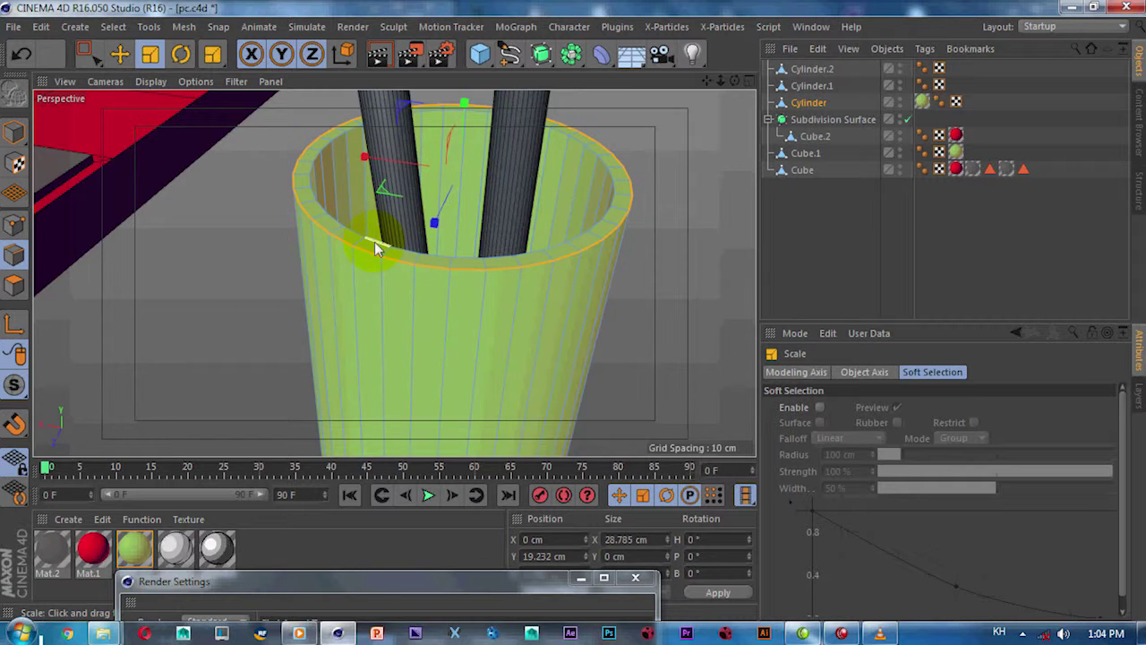
{"action": "scroll", "coordinate": [375, 242], "scroll_direction": "up", "scroll_amount": 1}
{"action": "right_click", "coordinate": [376, 241]}
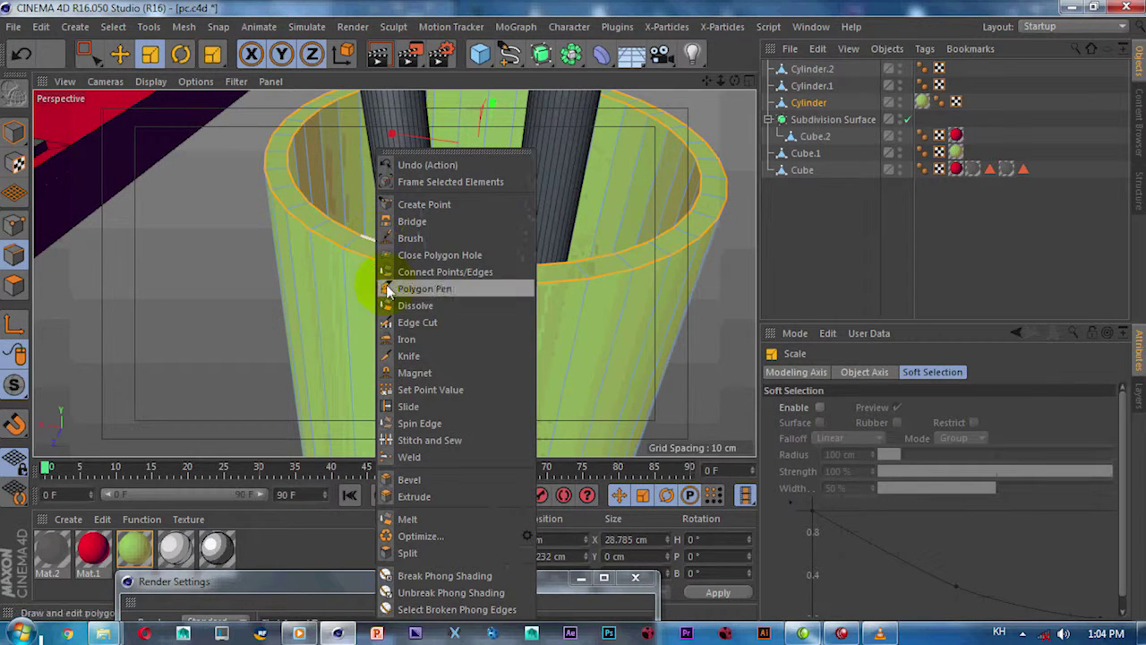
{"action": "left_click", "coordinate": [436, 478]}
{"action": "left_click_drag", "start_coordinate": [448, 292], "coordinate": [463, 272]}
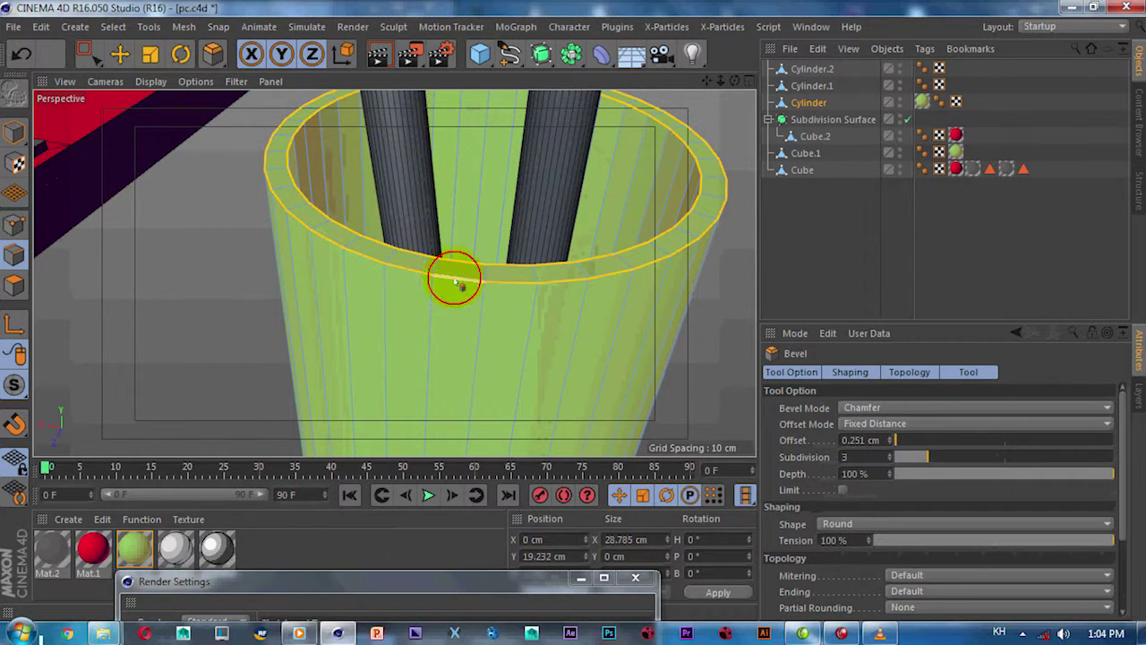
{"action": "key", "text": "ctrl+z"}
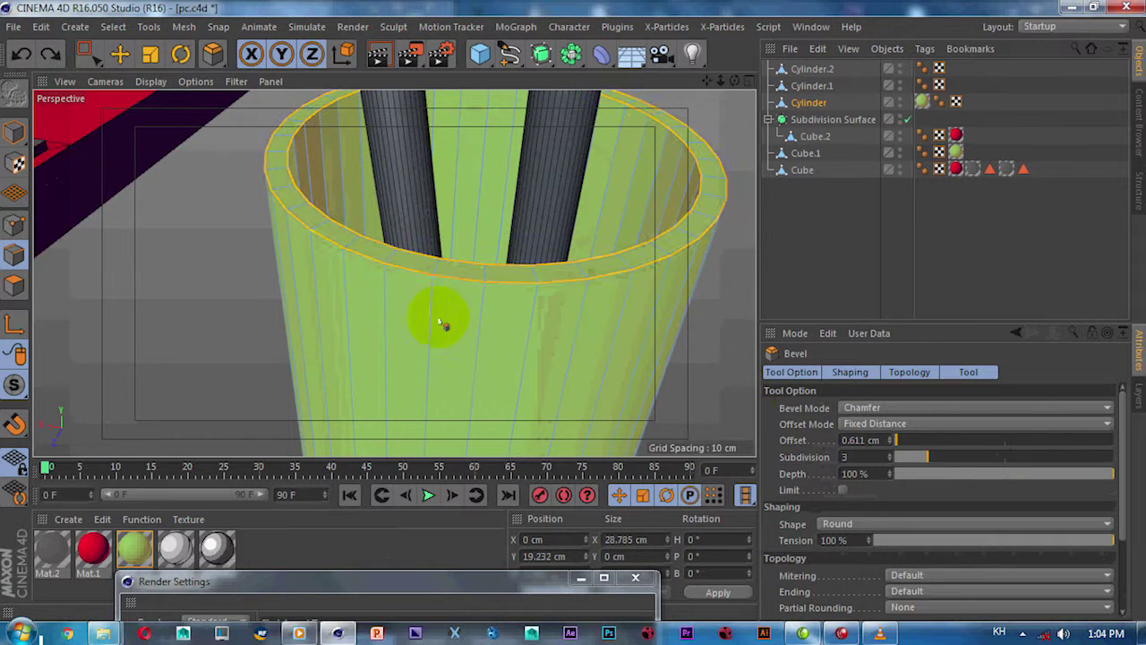
Bevel the cup's rim edges with an offset of about 0.6 cm.
{"action": "left_click", "coordinate": [10, 233]}
{"action": "left_click", "coordinate": [425, 360]}
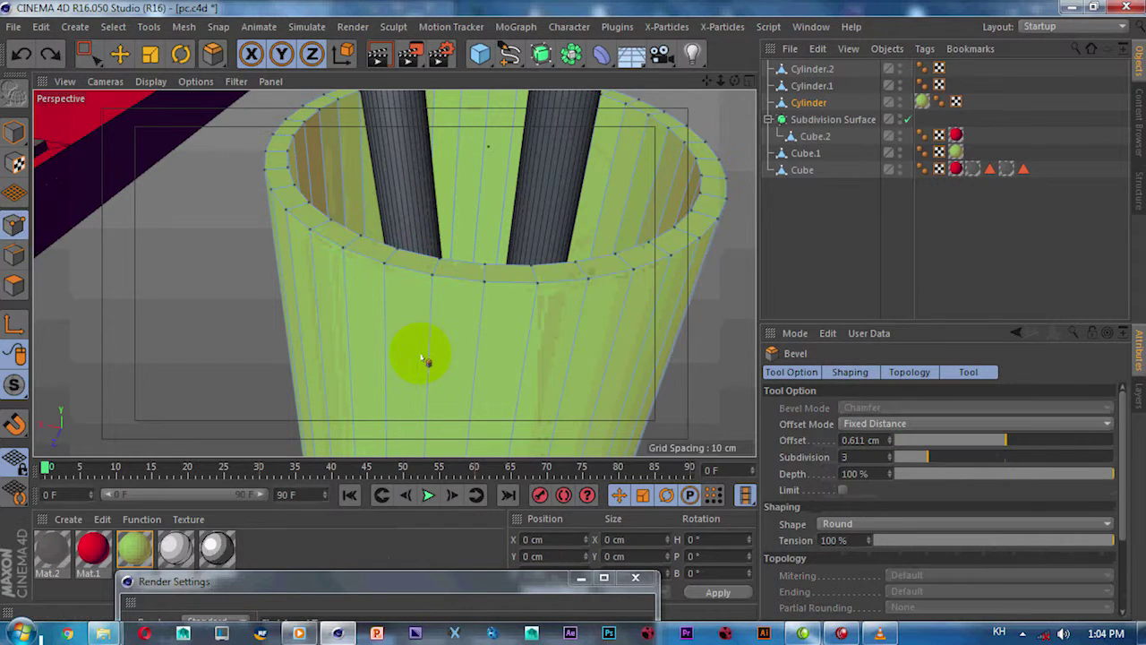
{"action": "right_click", "coordinate": [467, 309]}
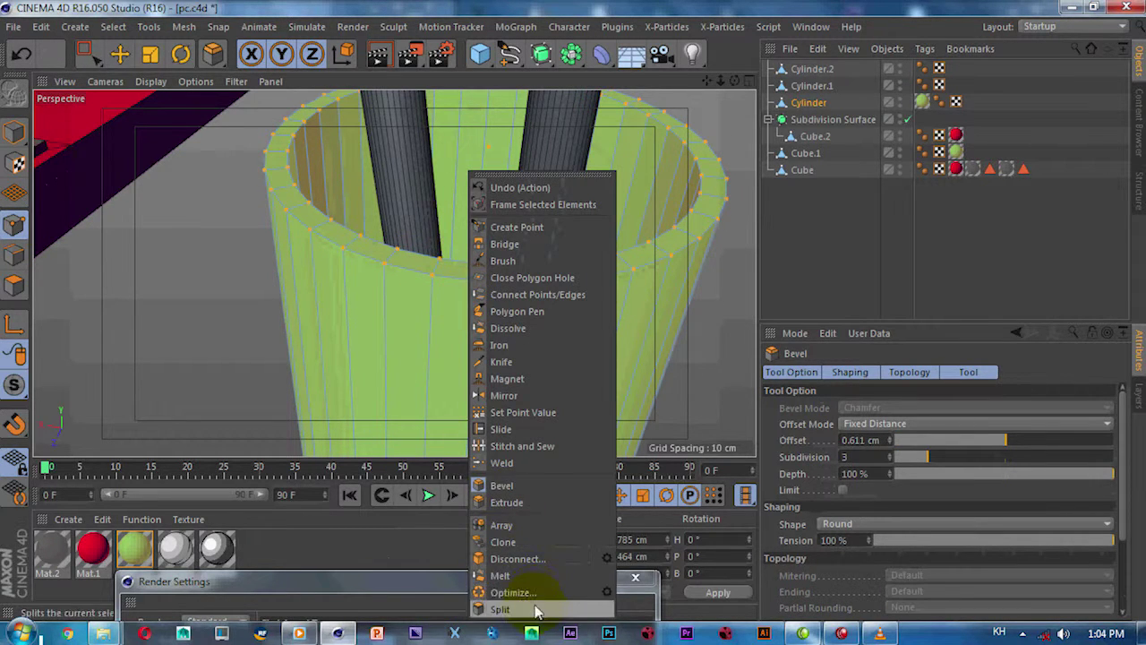
{"action": "key", "text": "Escape"}
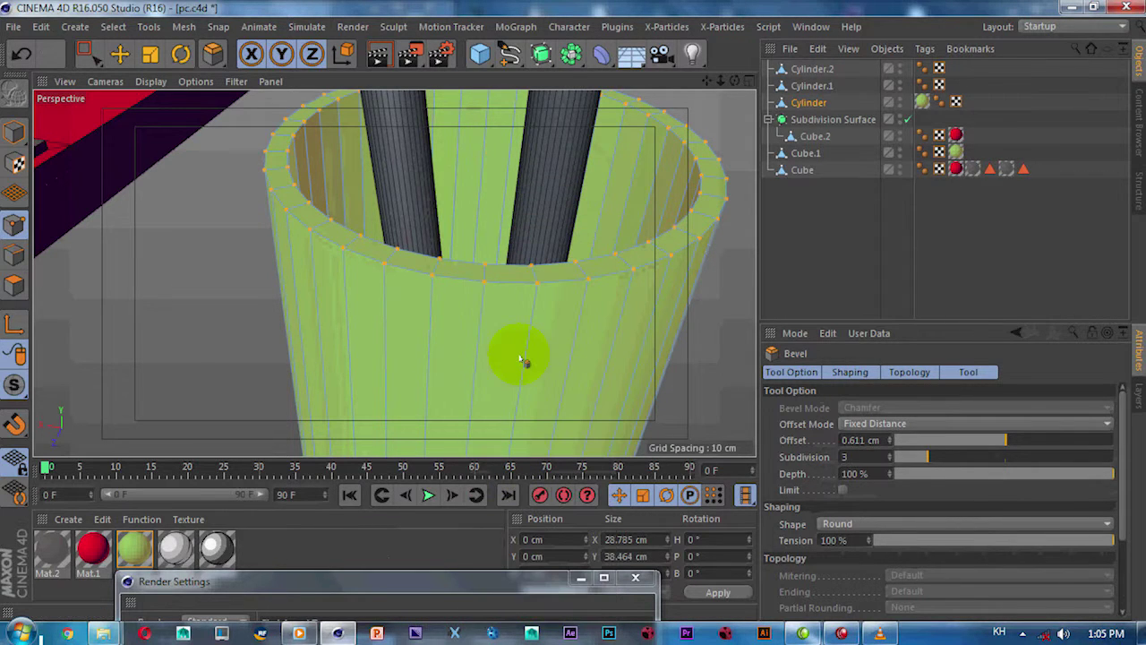
{"action": "left_click", "coordinate": [14, 276]}
{"action": "right_click", "coordinate": [383, 266]}
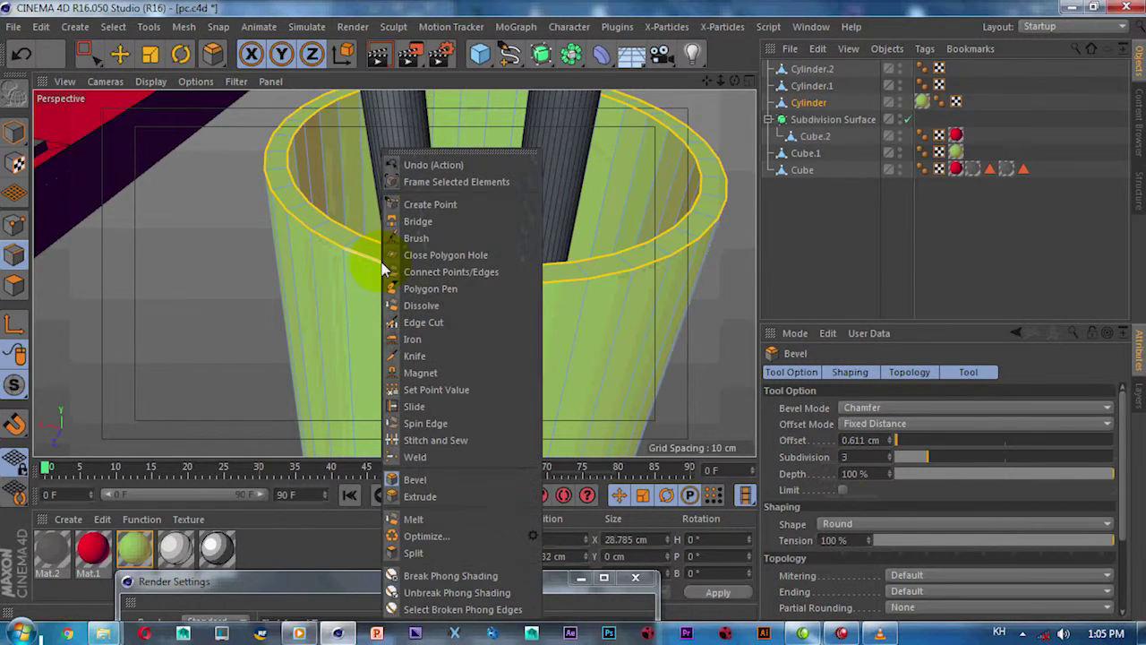
{"action": "left_click", "coordinate": [409, 496]}
{"action": "left_click_drag", "start_coordinate": [402, 269], "coordinate": [411, 260]}
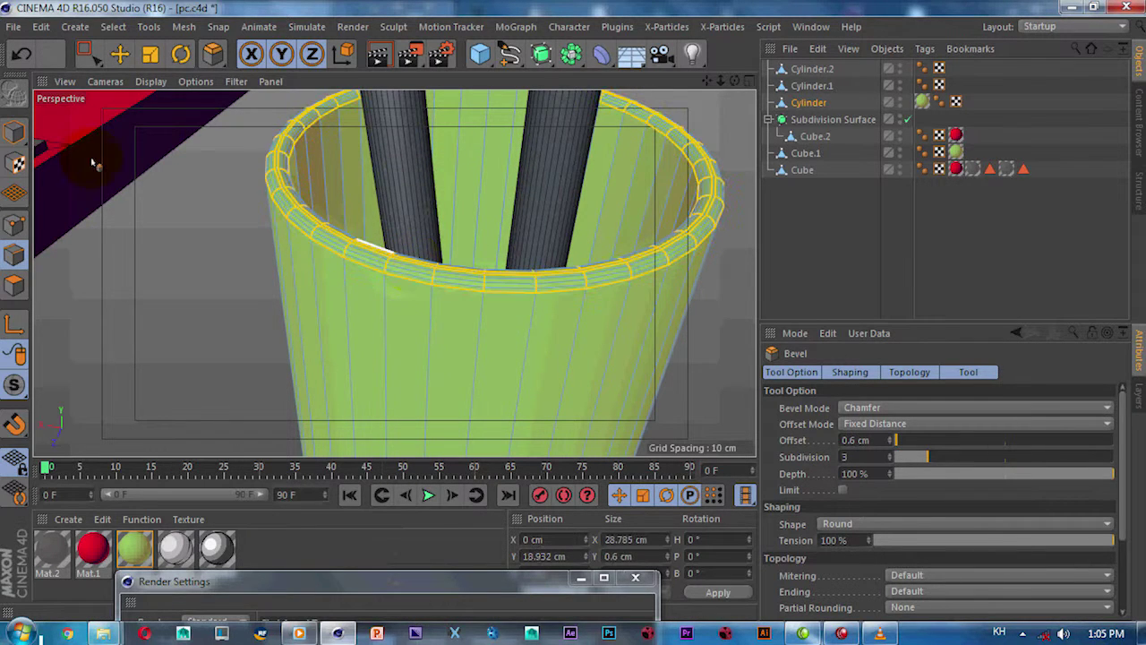
Return to Model mode, orbit around the pen holder and deselect the cup.
{"action": "left_click", "coordinate": [16, 132]}
{"action": "scroll", "coordinate": [315, 190], "scroll_direction": "down", "scroll_amount": 5}
{"action": "scroll", "coordinate": [372, 257], "scroll_direction": "down", "scroll_amount": 2}
{"action": "mouse_move", "coordinate": [372, 257]}
{"action": "left_mouse_down", "text": "alt"}
{"action": "mouse_move", "coordinate": [258, 295]}
{"action": "mouse_move", "coordinate": [281, 260]}
{"action": "mouse_move", "coordinate": [350, 281]}
{"action": "mouse_move", "coordinate": [369, 275]}
{"action": "mouse_move", "coordinate": [475, 319]}
{"action": "mouse_move", "coordinate": [655, 314]}
{"action": "mouse_move", "coordinate": [480, 261]}
{"action": "mouse_move", "coordinate": [346, 274]}
{"action": "mouse_move", "coordinate": [378, 301]}
{"action": "mouse_move", "coordinate": [353, 328]}
{"action": "mouse_move", "coordinate": [325, 318]}
{"action": "mouse_move", "coordinate": [292, 330]}
{"action": "mouse_move", "coordinate": [385, 340]}
{"action": "mouse_move", "coordinate": [330, 298]}
{"action": "left_mouse_up", "text": "alt"}
{"action": "left_click", "coordinate": [474, 319]}
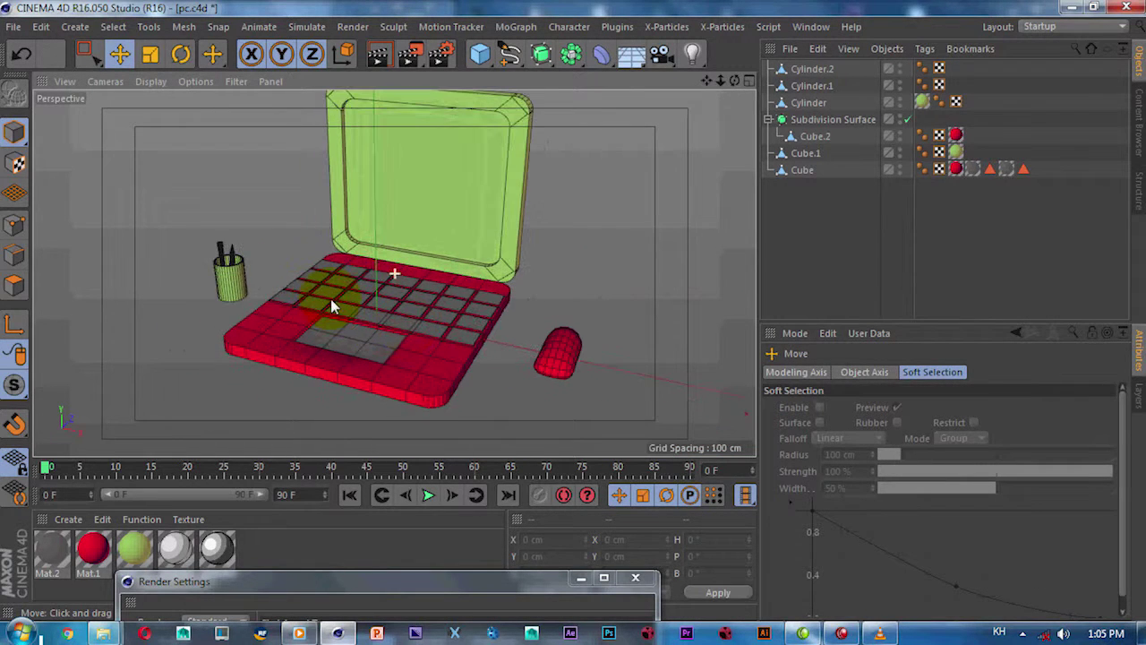
Select the cup and both pencils and group them under a Null with Alt+G.
{"action": "left_click", "coordinate": [240, 279]}
{"action": "left_click", "coordinate": [807, 67], "text": "shift"}
{"action": "key", "text": "alt+g"}
{"action": "mouse_move", "coordinate": [281, 289]}
{"action": "left_mouse_down", "text": "alt"}
{"action": "mouse_move", "coordinate": [344, 296]}
{"action": "mouse_move", "coordinate": [358, 274]}
{"action": "mouse_move", "coordinate": [615, 266]}
{"action": "mouse_move", "coordinate": [397, 256]}
{"action": "mouse_move", "coordinate": [387, 332]}
{"action": "left_mouse_up", "text": "alt"}
Drop Sketch Mat.1 onto the pencils, then select the added Sketch Style tag in the Null group.
{"action": "scroll", "coordinate": [283, 301], "scroll_direction": "up", "scroll_amount": 5}
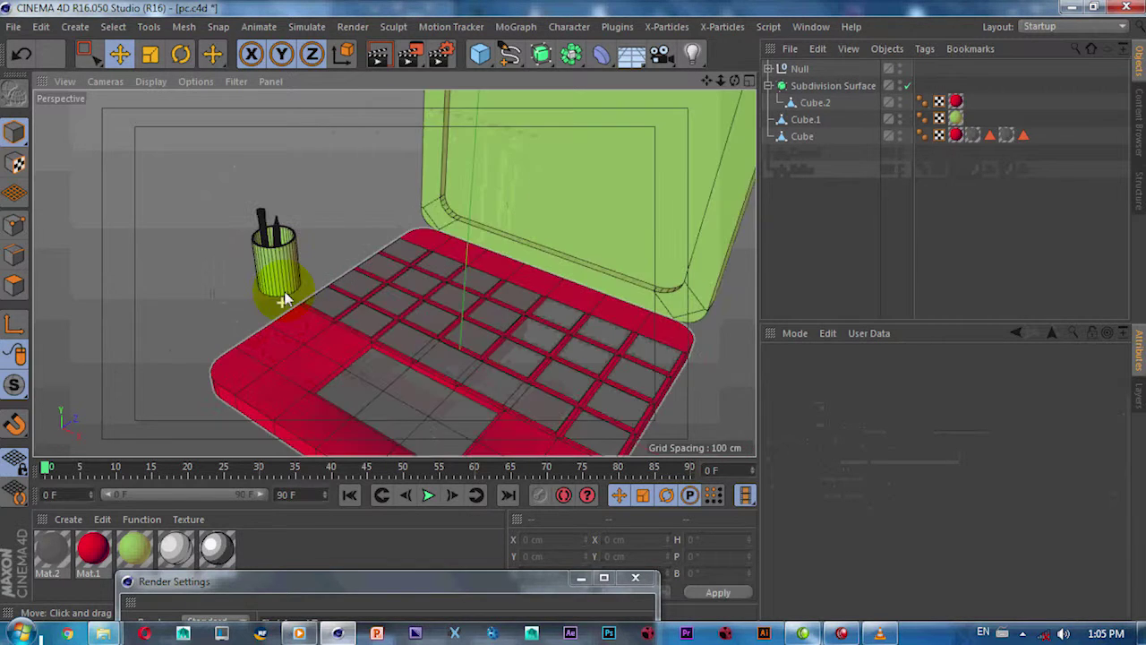
{"action": "scroll", "coordinate": [283, 301], "scroll_direction": "up", "scroll_amount": 4}
{"action": "scroll", "coordinate": [300, 246], "scroll_direction": "up", "scroll_amount": 3}
{"action": "left_click", "coordinate": [305, 242]}
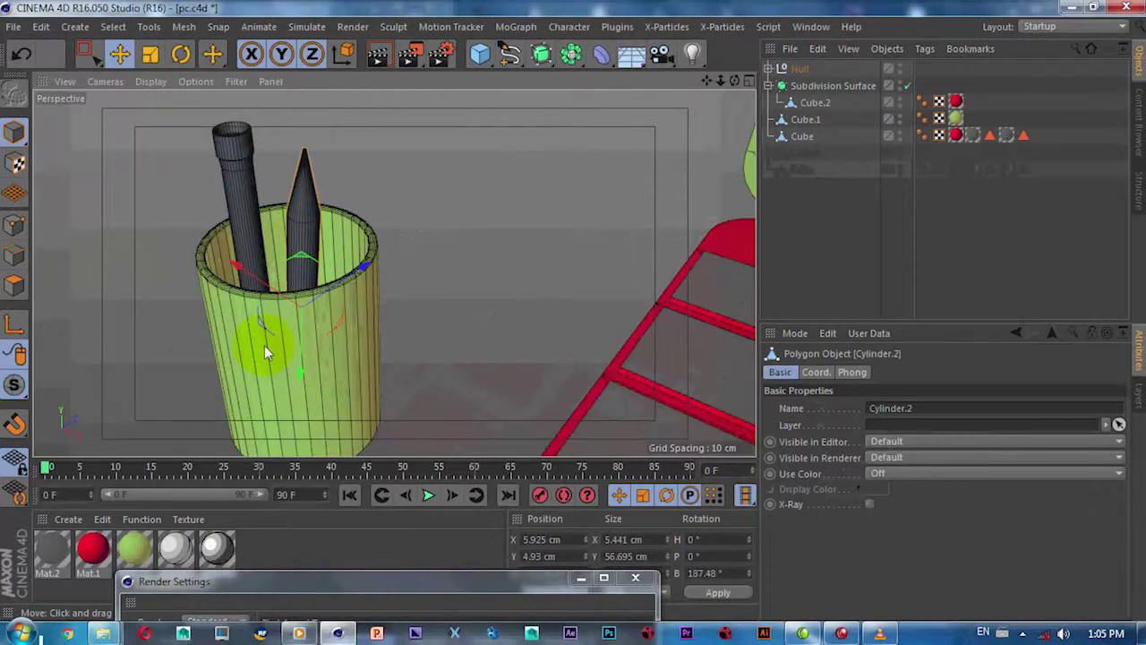
{"action": "left_click_drag", "start_coordinate": [185, 555], "coordinate": [240, 247]}
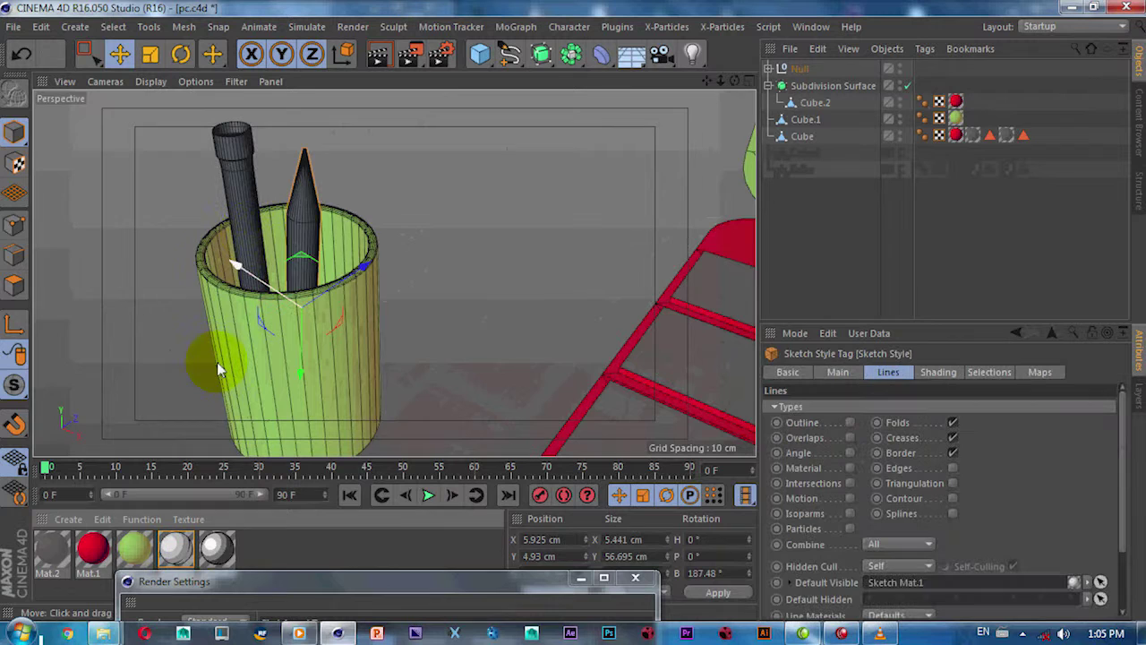
{"action": "left_click_drag", "start_coordinate": [174, 552], "coordinate": [253, 286]}
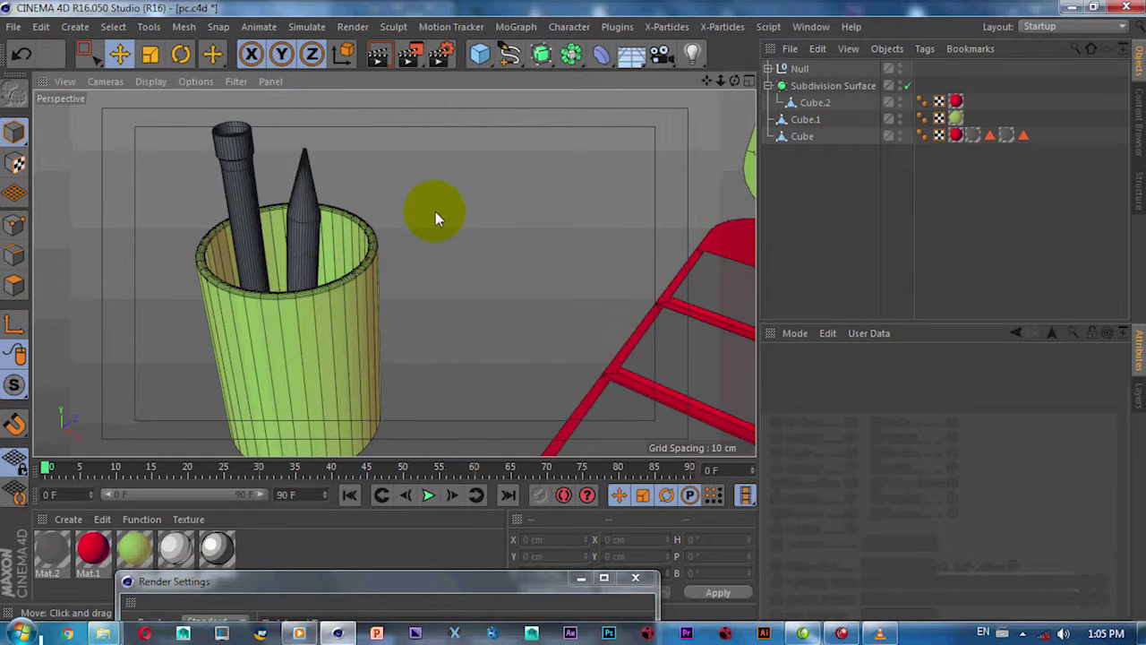
{"action": "left_click", "coordinate": [767, 69]}
{"action": "left_click", "coordinate": [922, 85]}
Delete the pencils' Sketch Style tags and create Mat.3 with Luminance enabled alongside Color.
{"action": "key", "text": "Delete"}
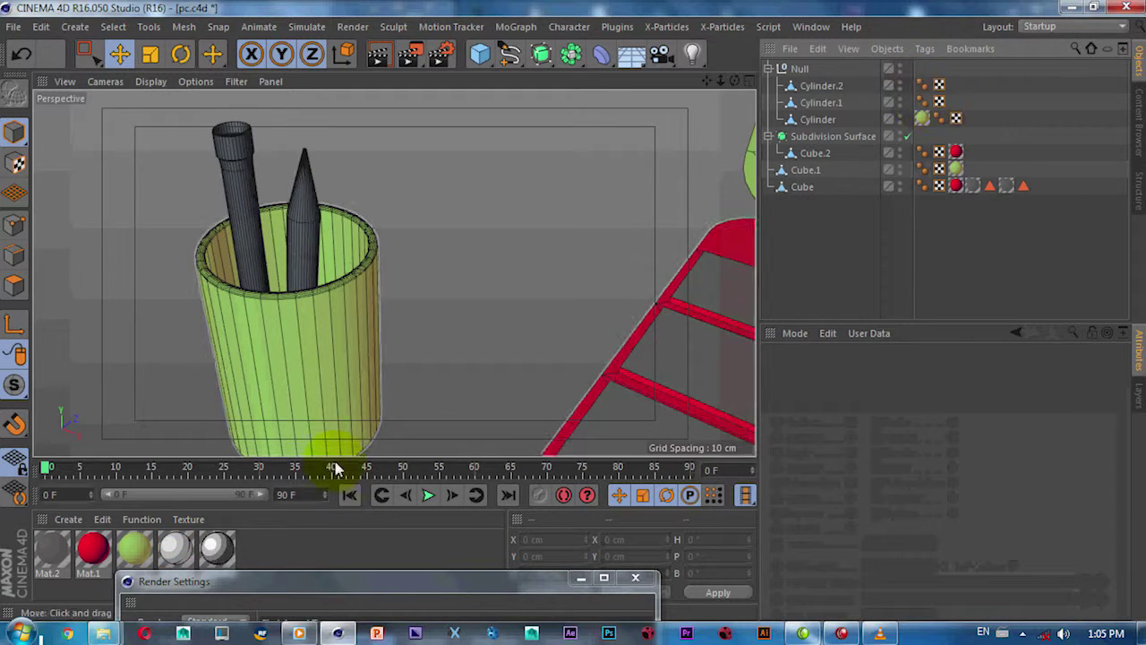
{"action": "double_click", "coordinate": [301, 549]}
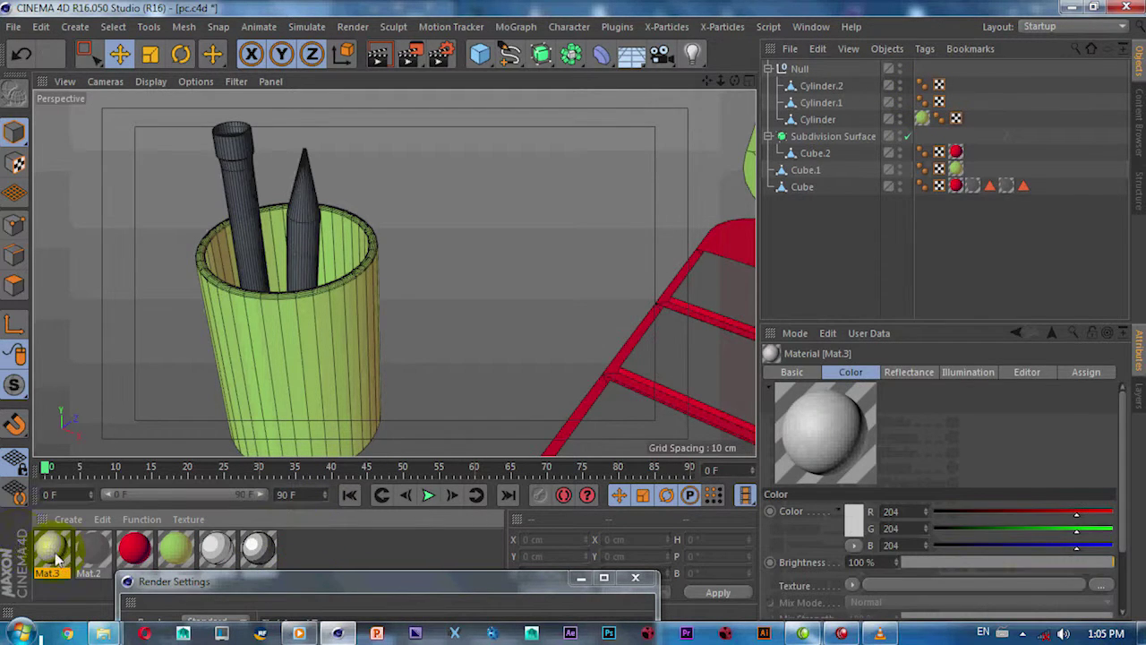
{"action": "double_click", "coordinate": [55, 559]}
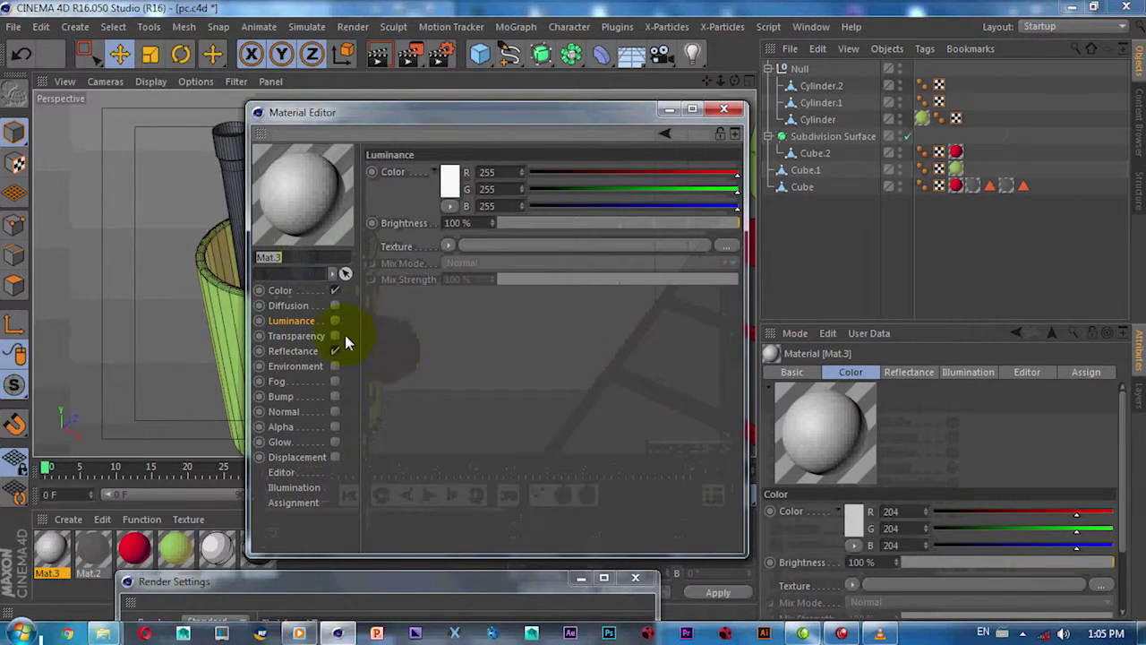
{"action": "left_click", "coordinate": [335, 321]}
{"action": "left_click", "coordinate": [334, 290]}
{"action": "left_click", "coordinate": [335, 350]}
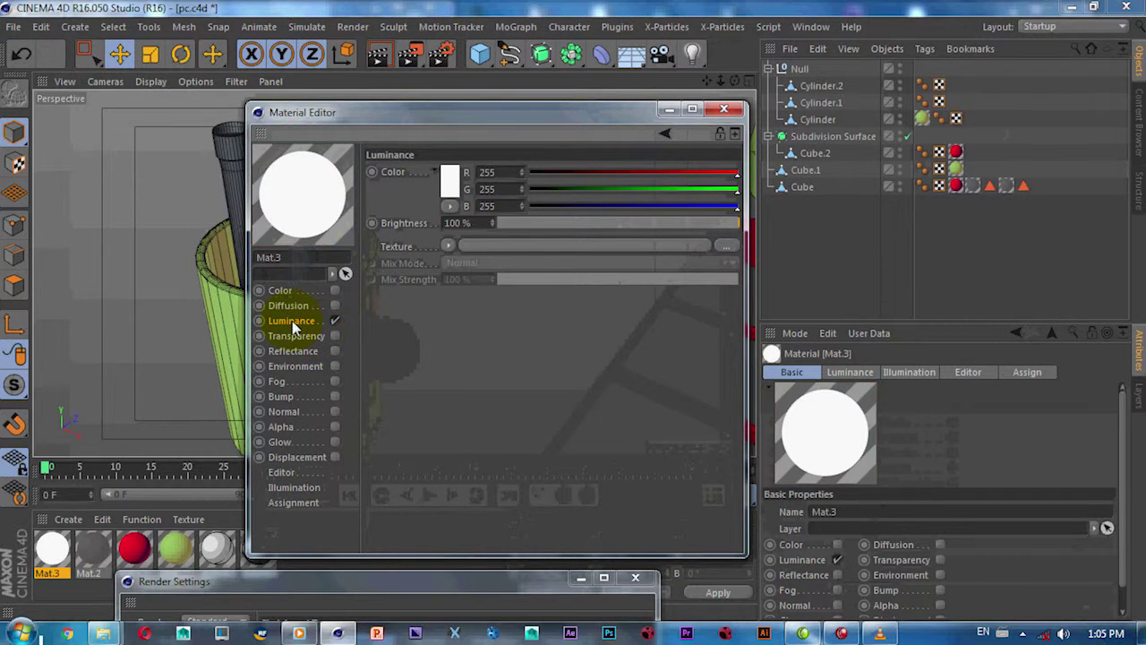
{"action": "left_click", "coordinate": [335, 290]}
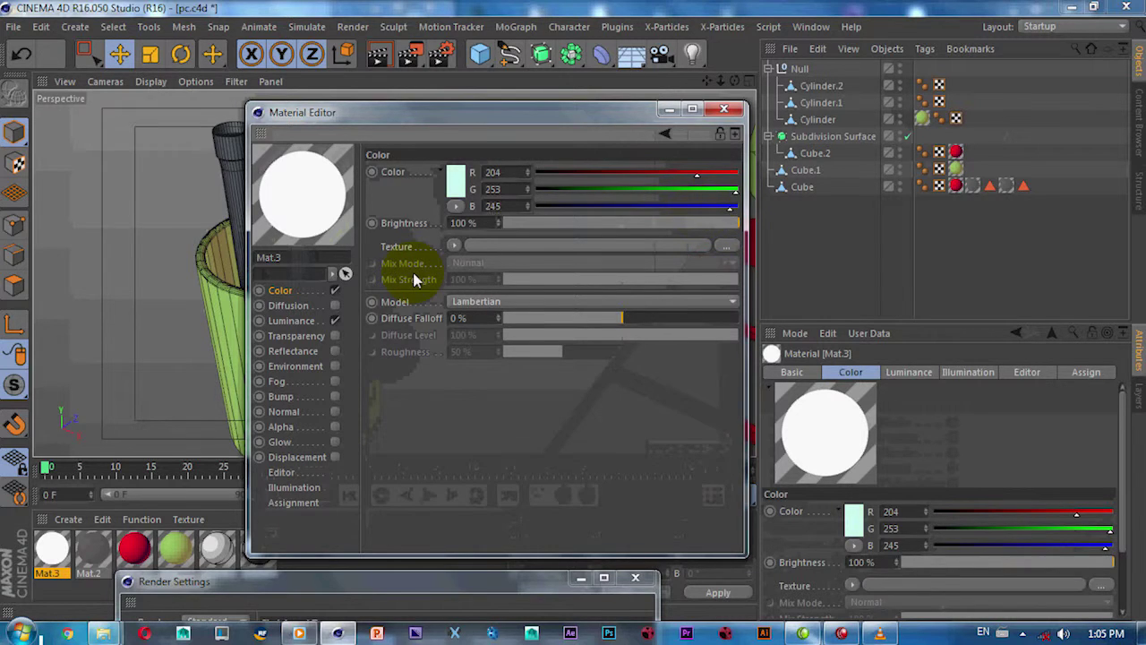
Set Mat.3's luminance colour to cyan.
{"action": "left_click", "coordinate": [312, 321]}
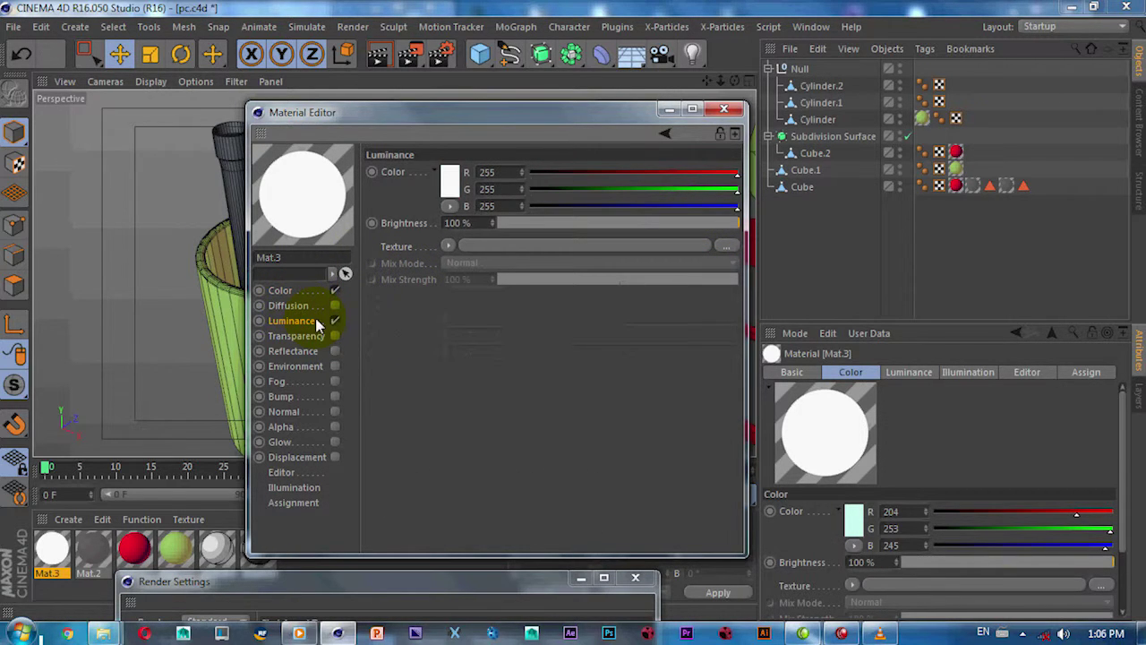
{"action": "left_click", "coordinate": [450, 191]}
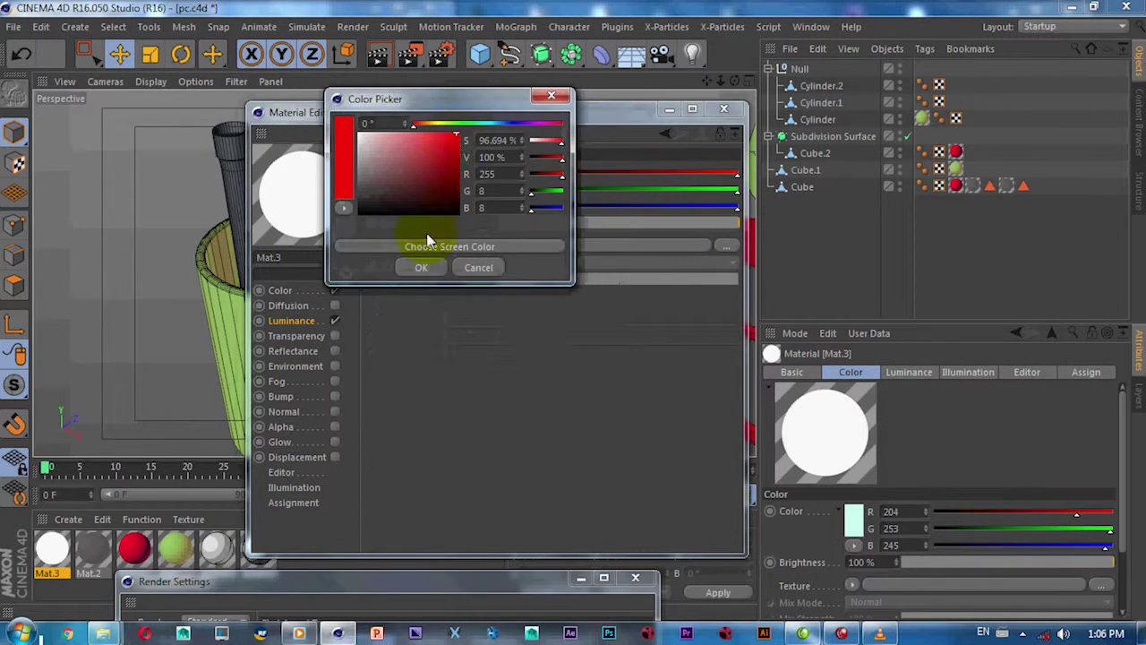
{"action": "left_click", "coordinate": [495, 125]}
{"action": "left_click", "coordinate": [421, 267]}
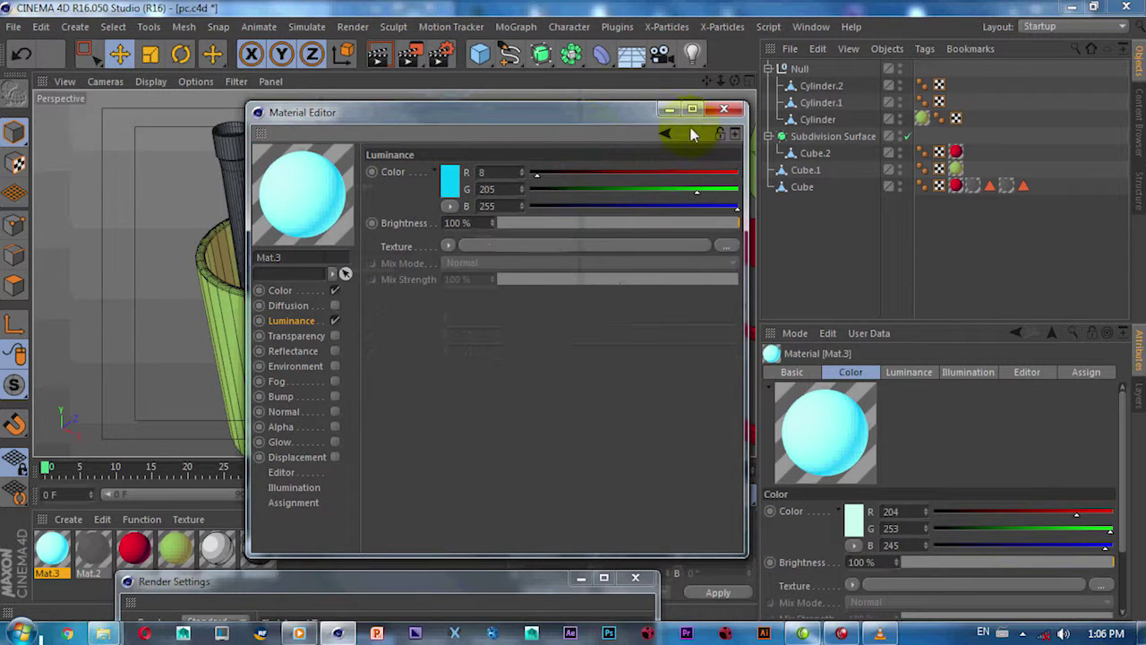
{"action": "left_click", "coordinate": [669, 110]}
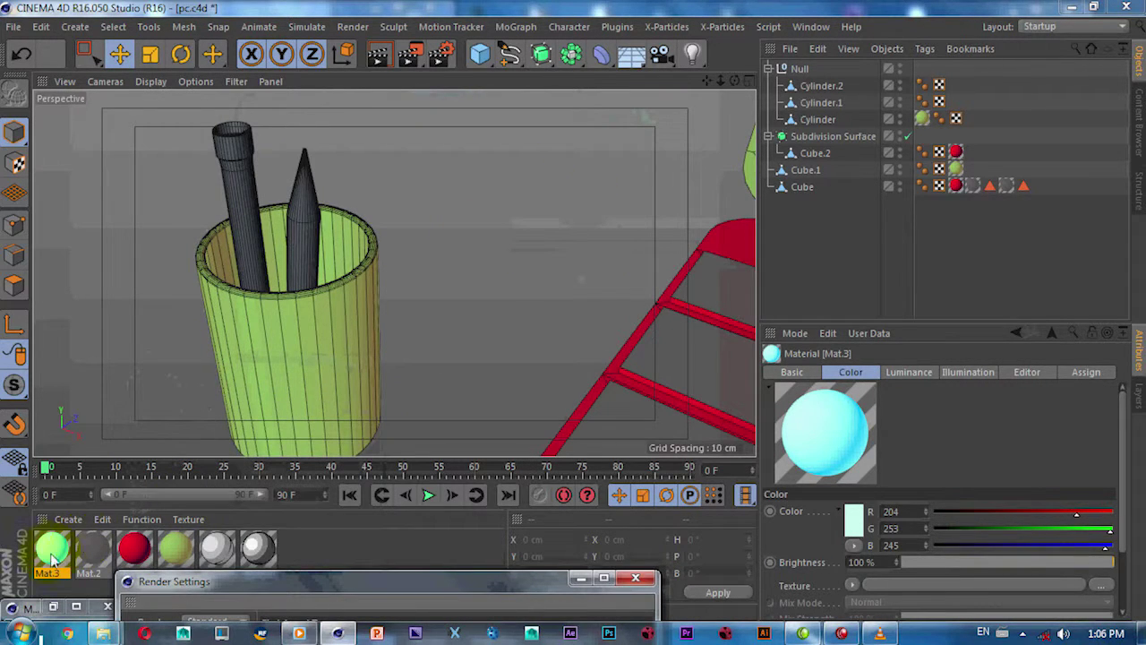
Apply Mat.3 to both pencils, then orbit back to a frontal view of laptop and cup.
{"action": "left_click_drag", "start_coordinate": [52, 560], "coordinate": [246, 193]}
{"action": "mouse_move", "coordinate": [52, 560]}
{"action": "left_mouse_down"}
{"action": "mouse_move", "coordinate": [313, 208]}
{"action": "mouse_move", "coordinate": [505, 273]}
{"action": "mouse_move", "coordinate": [300, 248]}
{"action": "mouse_move", "coordinate": [314, 358]}
{"action": "mouse_move", "coordinate": [253, 255]}
{"action": "mouse_move", "coordinate": [236, 174]}
{"action": "mouse_move", "coordinate": [263, 113]}
{"action": "mouse_move", "coordinate": [289, 260]}
{"action": "mouse_move", "coordinate": [240, 270]}
{"action": "mouse_move", "coordinate": [231, 366]}
{"action": "mouse_move", "coordinate": [301, 325]}
{"action": "mouse_move", "coordinate": [353, 339]}
{"action": "left_mouse_up"}
{"action": "scroll", "coordinate": [299, 248], "scroll_direction": "up", "scroll_amount": 3}
{"action": "left_click", "coordinate": [240, 270]}
{"action": "scroll", "coordinate": [231, 366], "scroll_direction": "up", "scroll_amount": 3}
{"action": "scroll", "coordinate": [445, 448], "scroll_direction": "up", "scroll_amount": 3}
{"action": "mouse_move", "coordinate": [445, 448]}
{"action": "left_mouse_down", "text": "alt"}
{"action": "mouse_move", "coordinate": [447, 409]}
{"action": "mouse_move", "coordinate": [409, 378]}
{"action": "left_mouse_up", "text": "alt"}
{"action": "scroll", "coordinate": [358, 319], "scroll_direction": "down", "scroll_amount": 5}
{"action": "mouse_move", "coordinate": [363, 320]}
{"action": "left_mouse_down", "text": "alt"}
{"action": "mouse_move", "coordinate": [397, 276]}
{"action": "mouse_move", "coordinate": [460, 297]}
{"action": "mouse_move", "coordinate": [361, 289]}
{"action": "left_mouse_up", "text": "alt"}
{"action": "scroll", "coordinate": [460, 296], "scroll_direction": "down", "scroll_amount": 3}
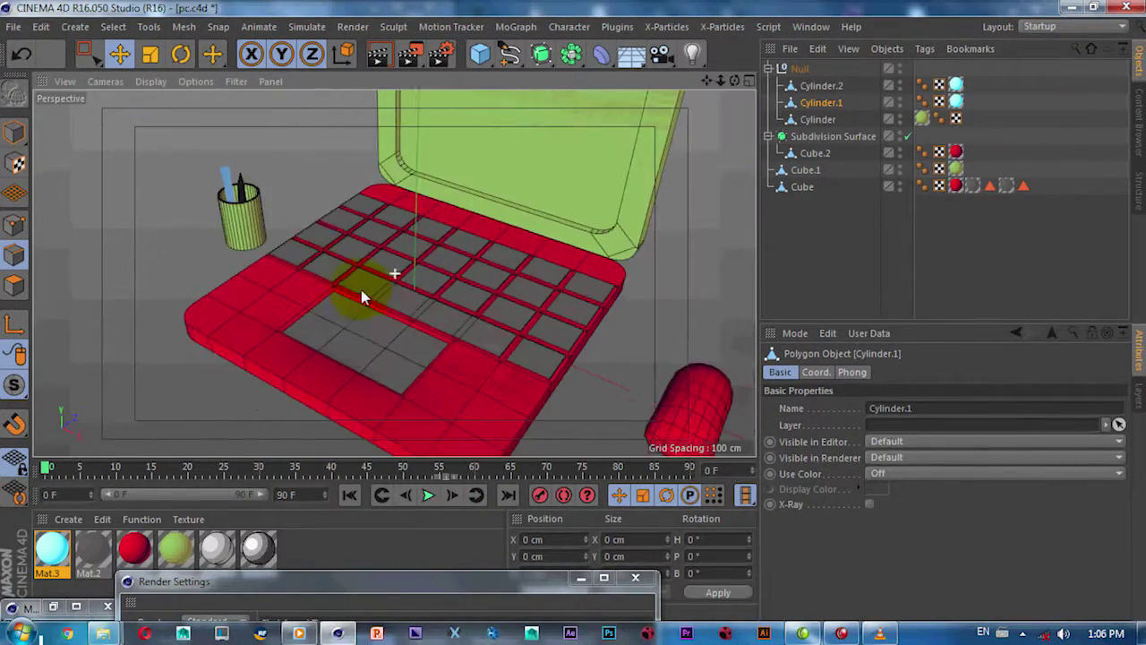
{"action": "scroll", "coordinate": [416, 260], "scroll_direction": "down", "scroll_amount": 2}
{"action": "left_click_drag", "start_coordinate": [425, 313], "coordinate": [435, 287], "text": "alt"}
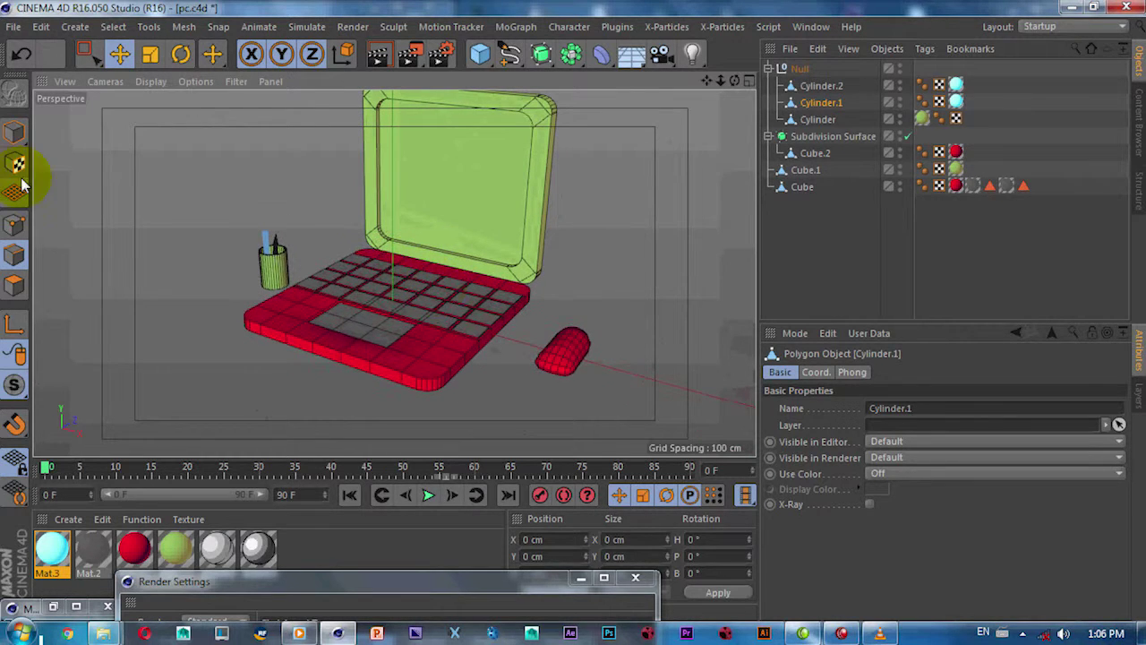
Drag out an interactive render region over the scene and move Render Settings to the upper right.
{"action": "left_click", "coordinate": [165, 179]}
{"action": "mouse_move", "coordinate": [409, 54]}
{"action": "left_mouse_down"}
{"action": "mouse_move", "coordinate": [439, 309]}
{"action": "mouse_move", "coordinate": [450, 301]}
{"action": "left_mouse_up"}
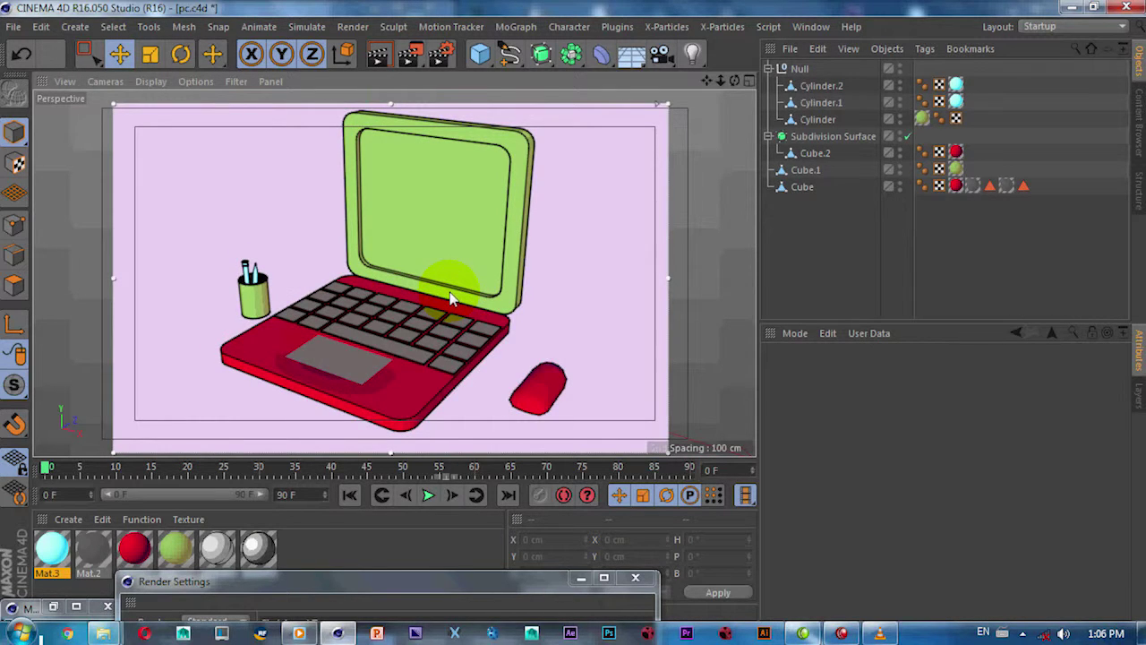
{"action": "mouse_move", "coordinate": [493, 596]}
{"action": "left_mouse_down"}
{"action": "mouse_move", "coordinate": [946, 256]}
{"action": "mouse_move", "coordinate": [988, 106]}
{"action": "left_mouse_up"}
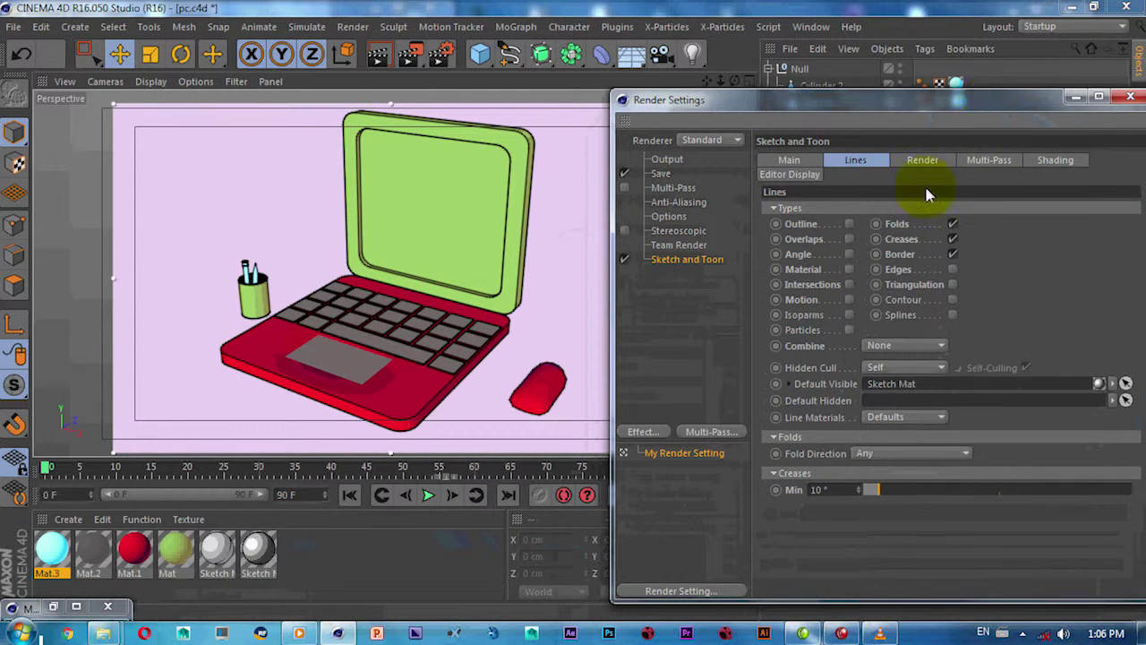
Test Sketch and Toon line types, keeping Folds, Creases and Border on with Outline off.
{"action": "left_click", "coordinate": [953, 239]}
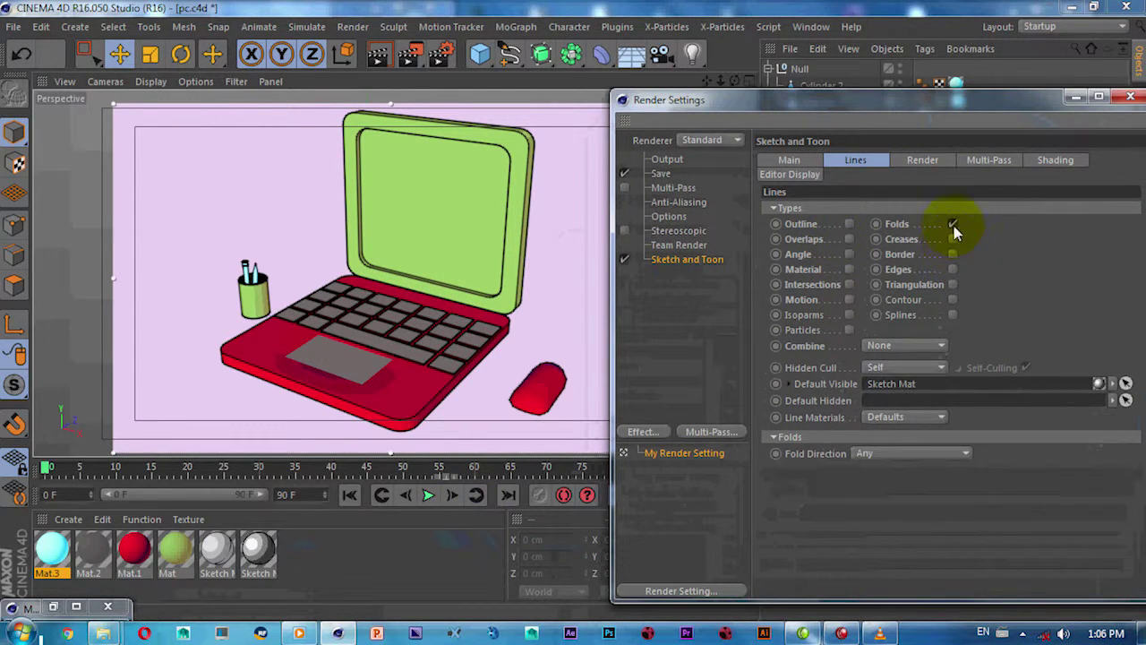
{"action": "left_click", "coordinate": [952, 224]}
{"action": "left_click", "coordinate": [953, 225]}
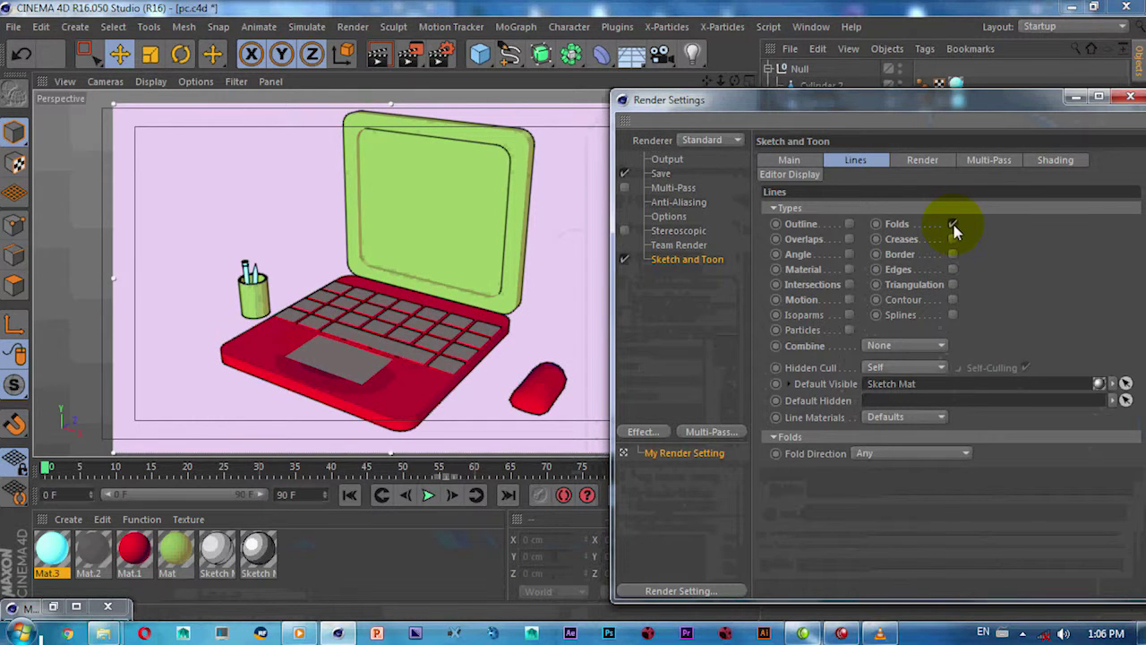
{"action": "left_click", "coordinate": [953, 225]}
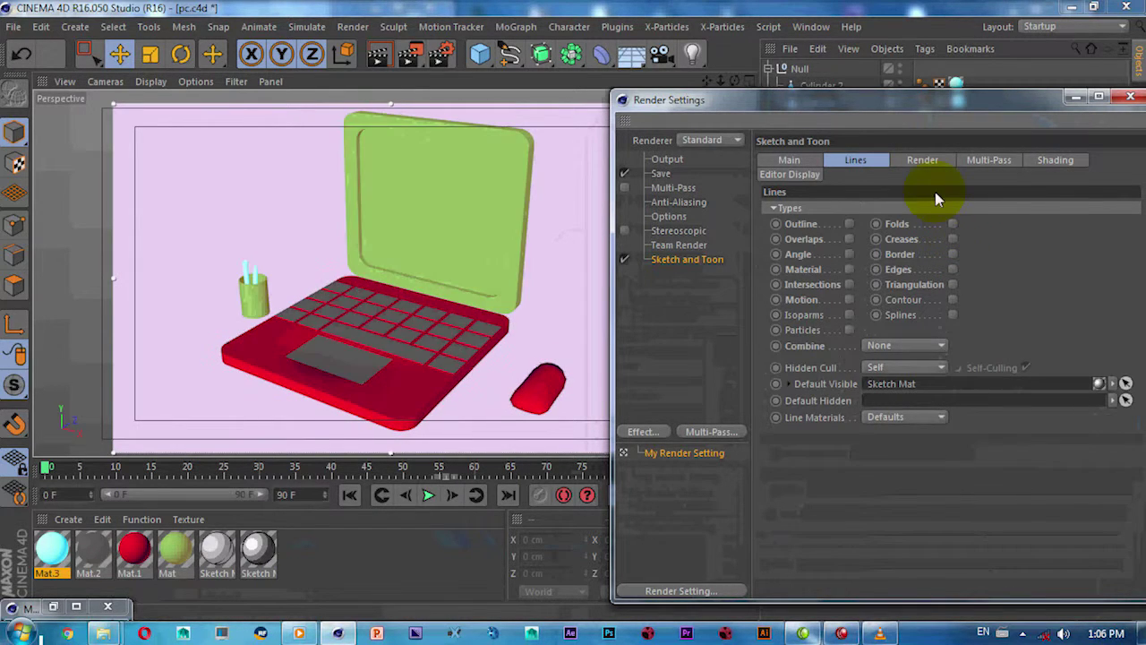
{"action": "left_click", "coordinate": [849, 224]}
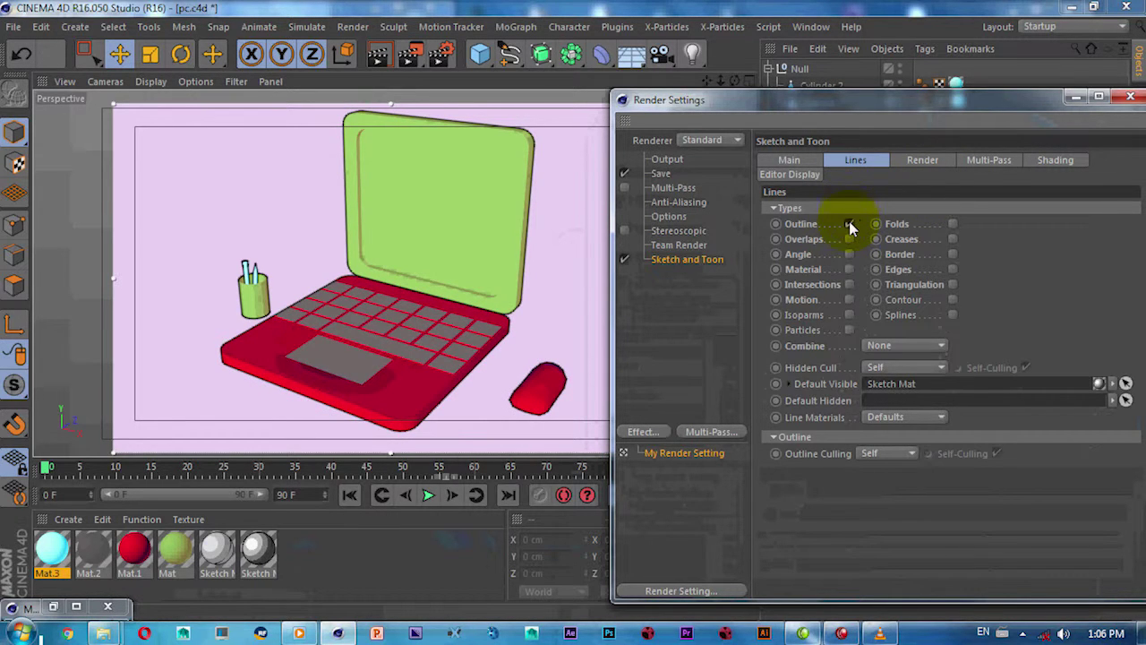
{"action": "left_click", "coordinate": [849, 224]}
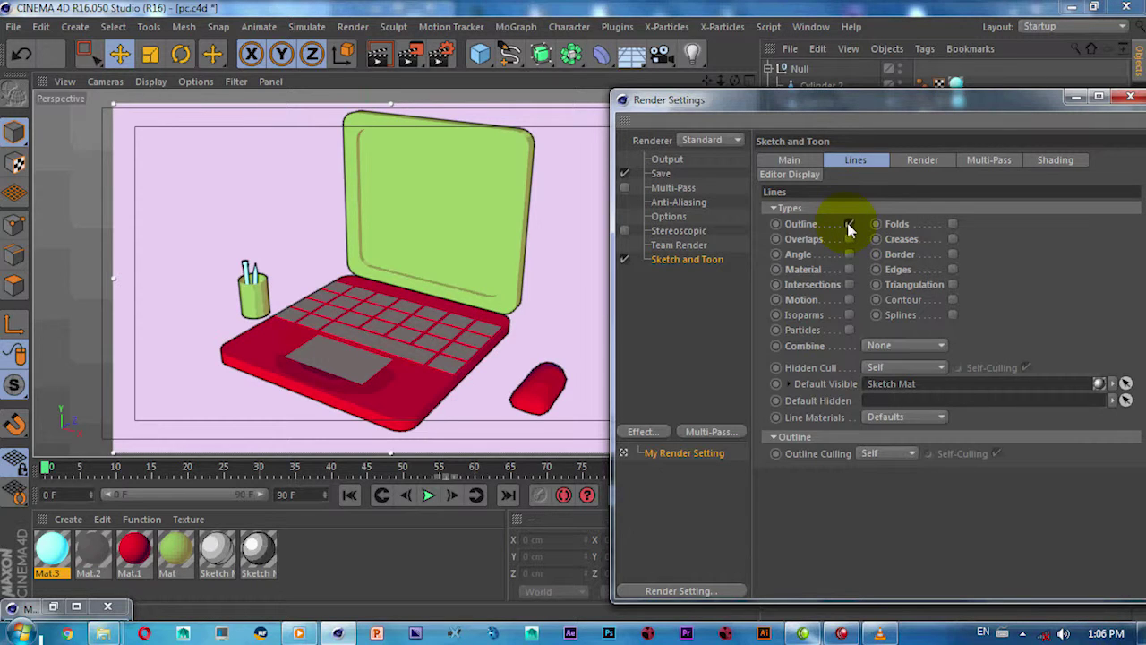
{"action": "left_click", "coordinate": [848, 225]}
{"action": "left_click", "coordinate": [848, 226]}
{"action": "left_click", "coordinate": [849, 225]}
{"action": "left_click", "coordinate": [953, 239]}
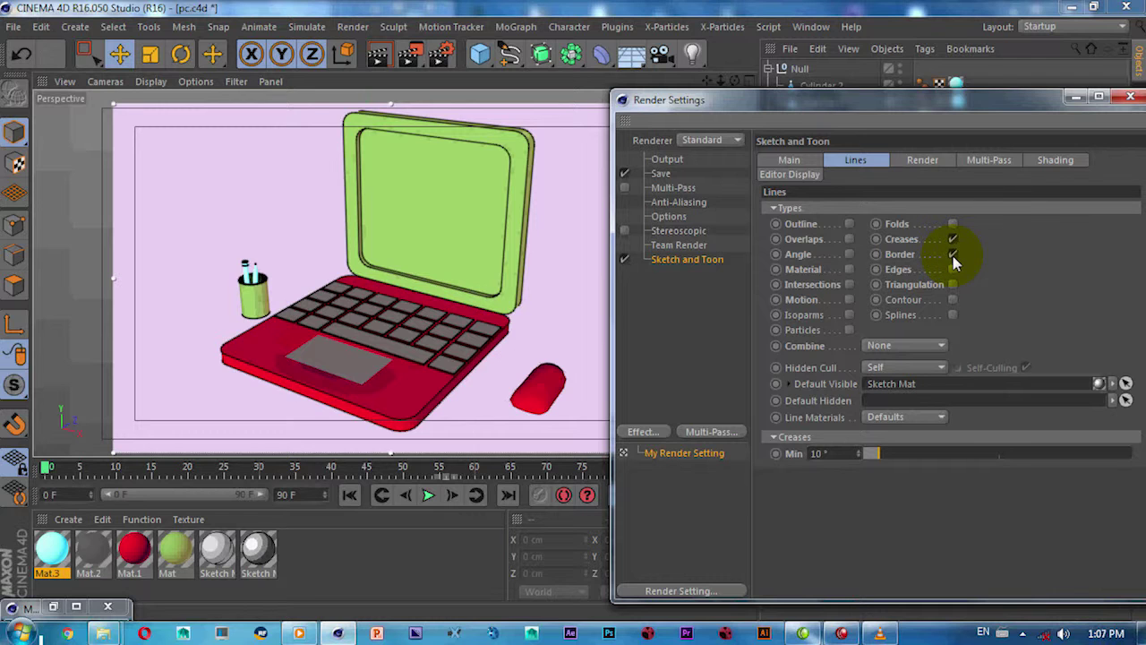
{"action": "left_click", "coordinate": [953, 225]}
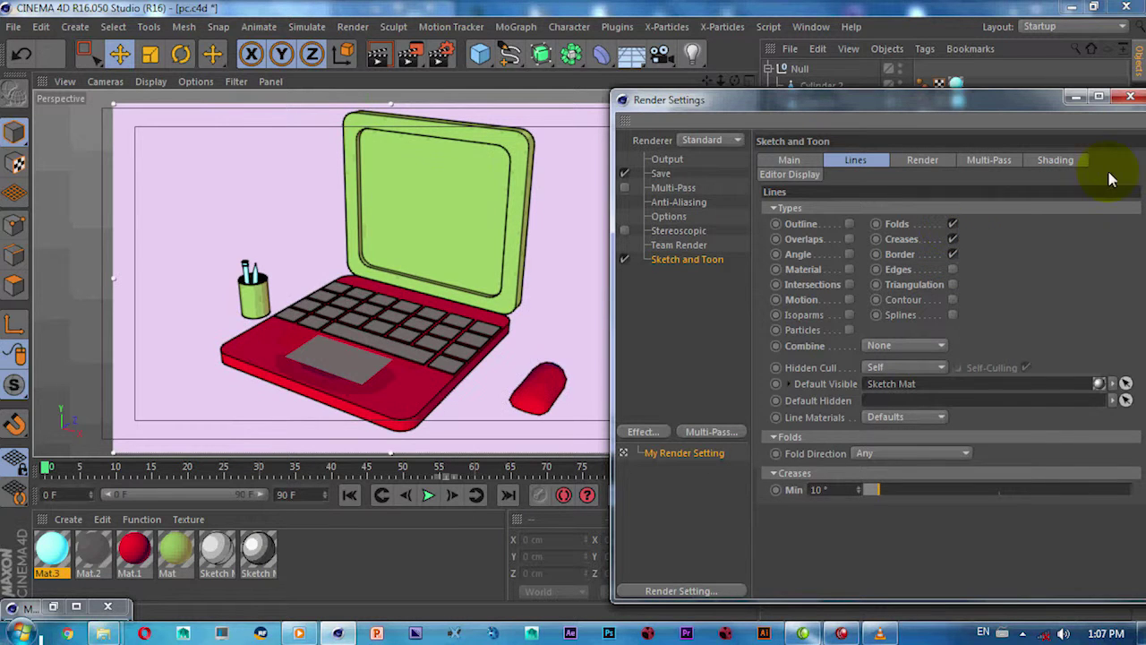
{"action": "left_click", "coordinate": [1133, 98]}
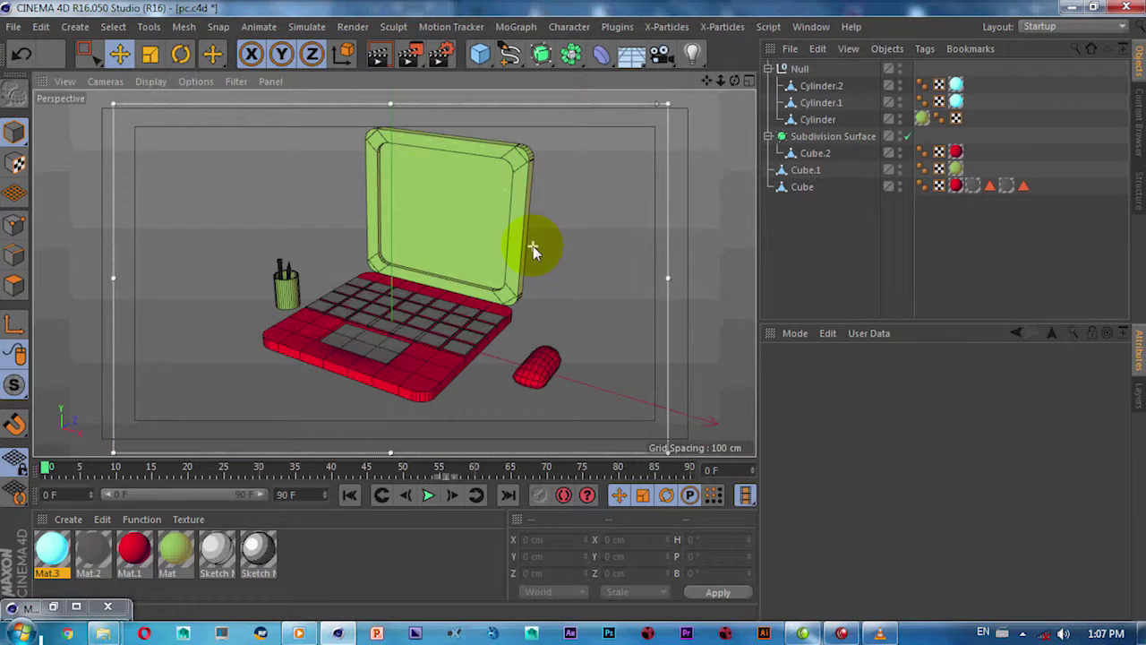
Orbit to front and side views of the laptop, refreshing the toon preview each time.
{"action": "mouse_move", "coordinate": [659, 318]}
{"action": "left_mouse_down", "text": "alt"}
{"action": "mouse_move", "coordinate": [671, 304]}
{"action": "mouse_move", "coordinate": [567, 258]}
{"action": "mouse_move", "coordinate": [583, 263]}
{"action": "mouse_move", "coordinate": [514, 295]}
{"action": "mouse_move", "coordinate": [524, 302]}
{"action": "left_mouse_up", "text": "alt"}
{"action": "key", "text": "ctrl+r"}
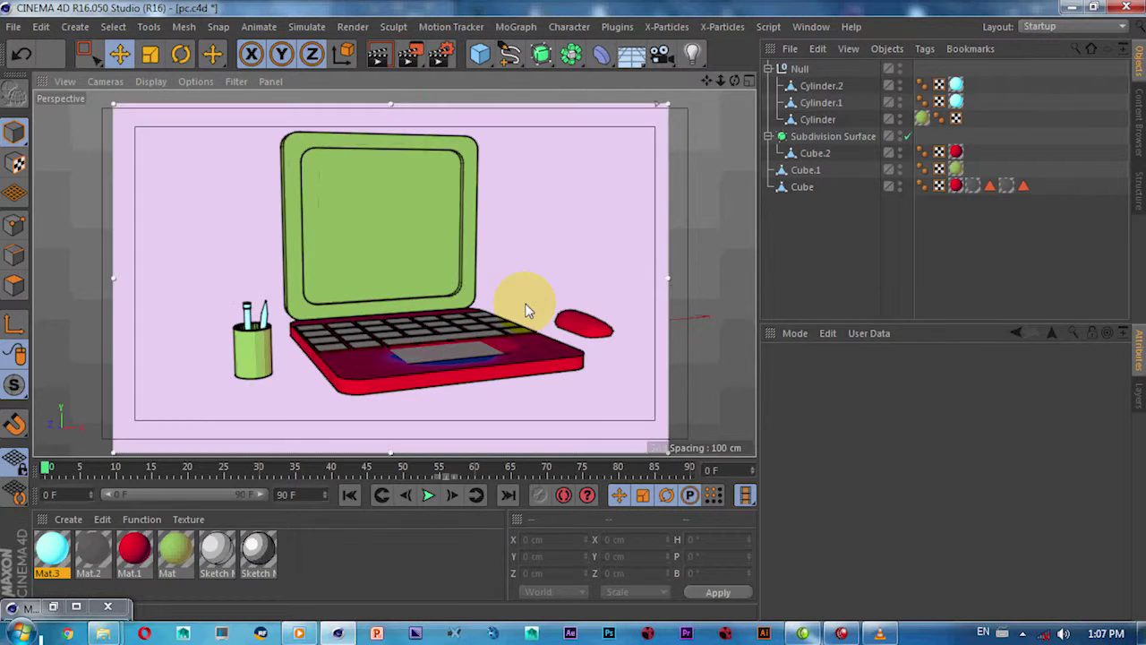
{"action": "mouse_move", "coordinate": [516, 302]}
{"action": "left_mouse_down", "text": "alt"}
{"action": "mouse_move", "coordinate": [289, 281]}
{"action": "mouse_move", "coordinate": [378, 302]}
{"action": "mouse_move", "coordinate": [415, 372]}
{"action": "mouse_move", "coordinate": [422, 281]}
{"action": "mouse_move", "coordinate": [417, 379]}
{"action": "mouse_move", "coordinate": [445, 276]}
{"action": "mouse_move", "coordinate": [431, 309]}
{"action": "mouse_move", "coordinate": [440, 289]}
{"action": "left_mouse_up", "text": "alt"}
{"action": "key", "text": "ctrl+r"}
{"action": "key", "text": "ctrl+r"}
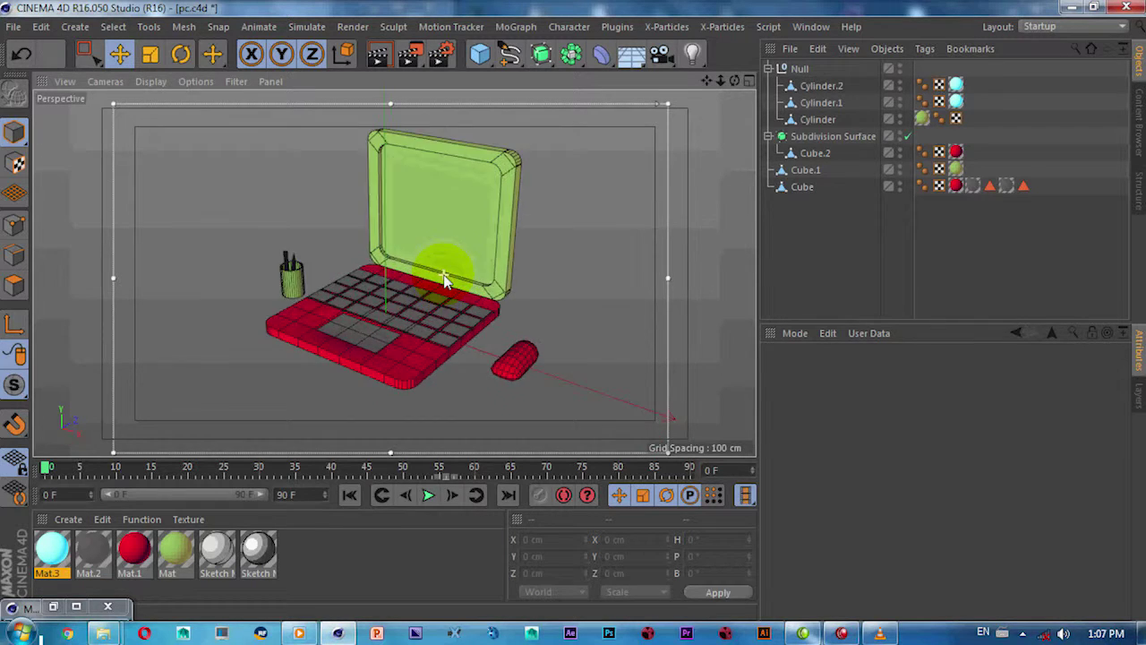
{"action": "key", "text": "ctrl+r"}
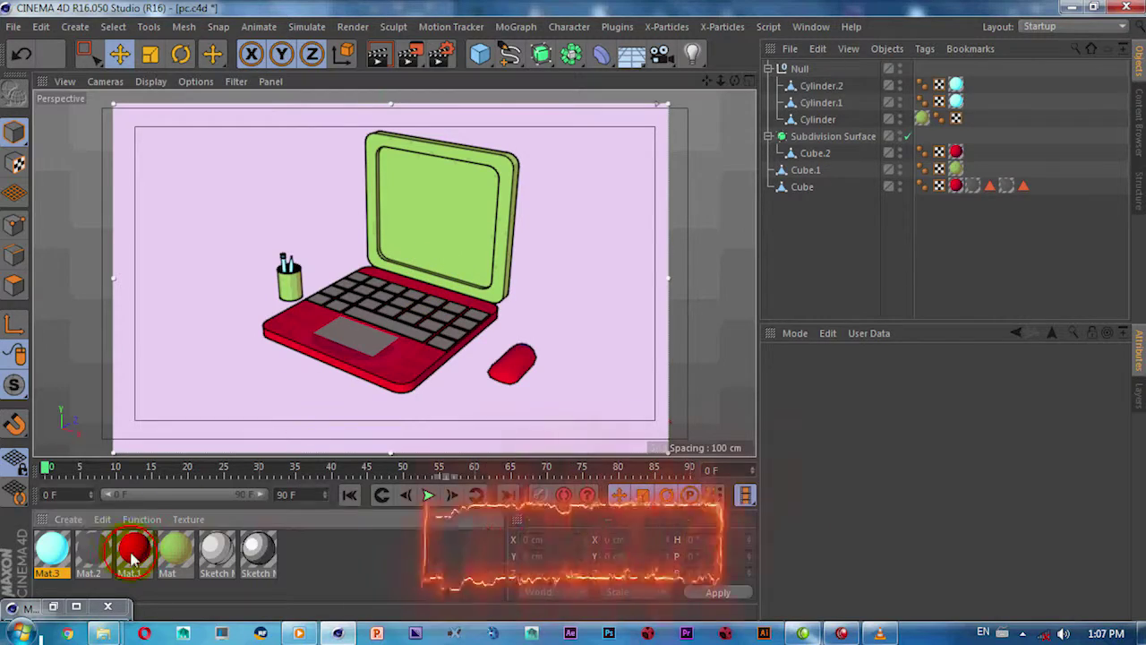
Apply the red Mat.1 to the laptop lid Cube.1, then start File > Close All.
{"action": "left_click_drag", "start_coordinate": [132, 553], "coordinate": [957, 169]}
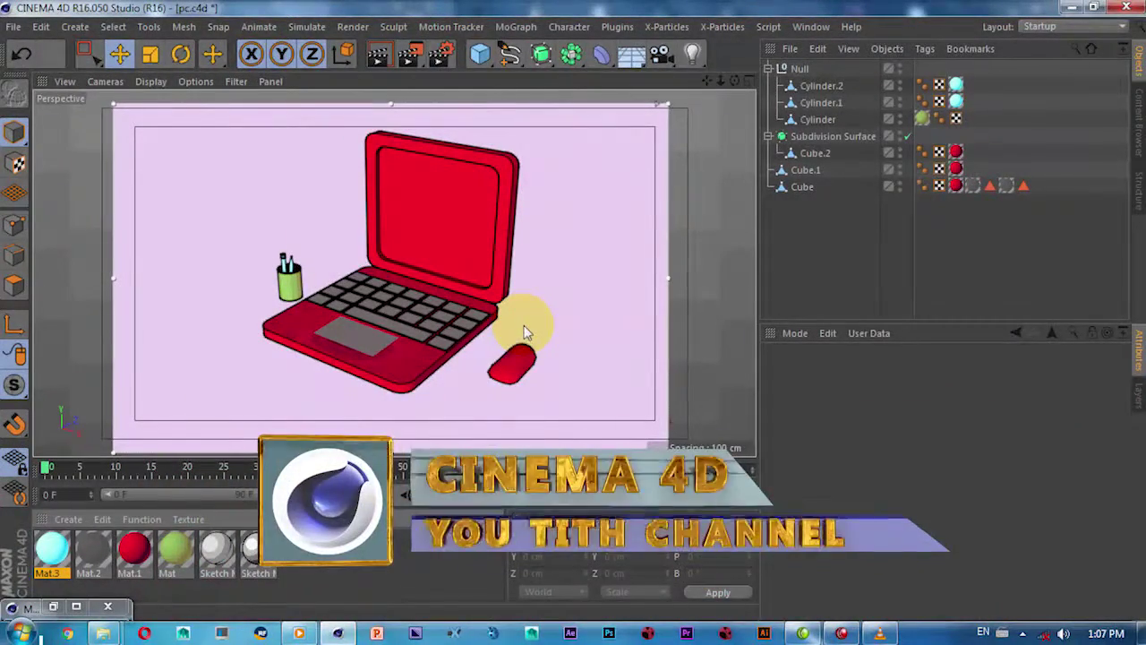
{"action": "left_click", "coordinate": [14, 26]}
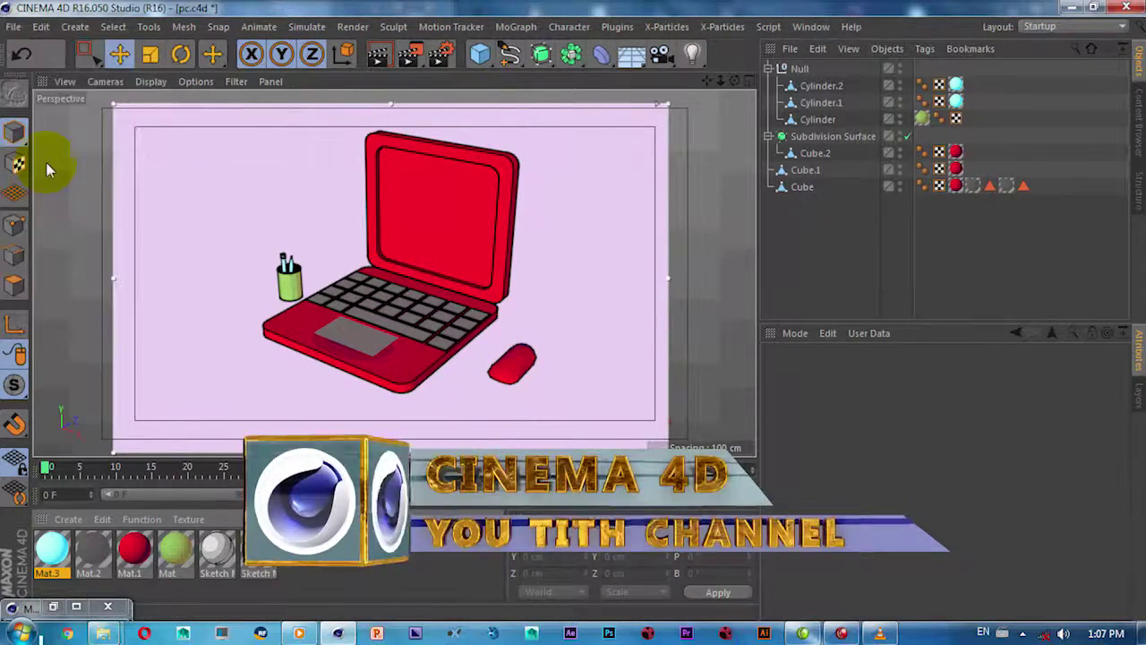